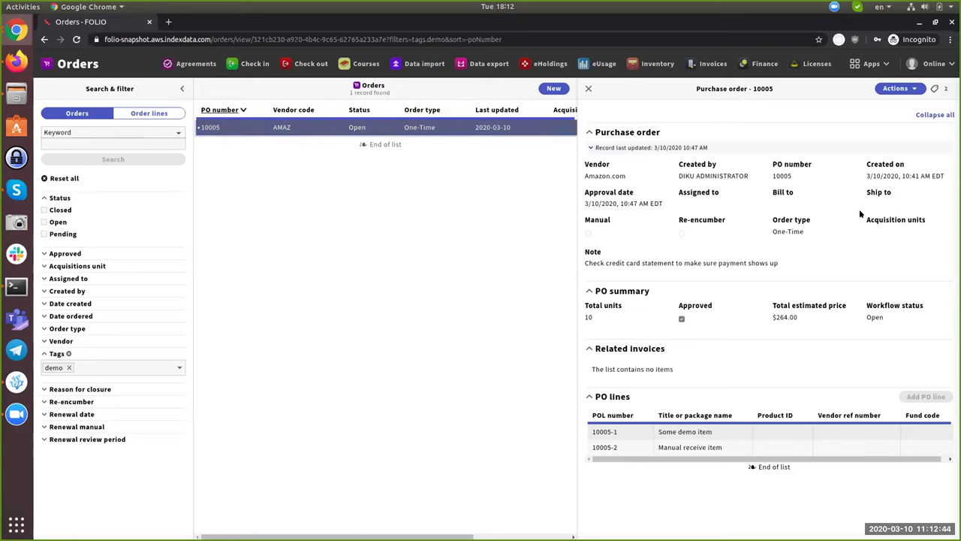
- Open PO line 10005-1, Some demo item, from open purchase order 10005
left_click_drag(853, 319, 888, 318)
left_click(888, 318)
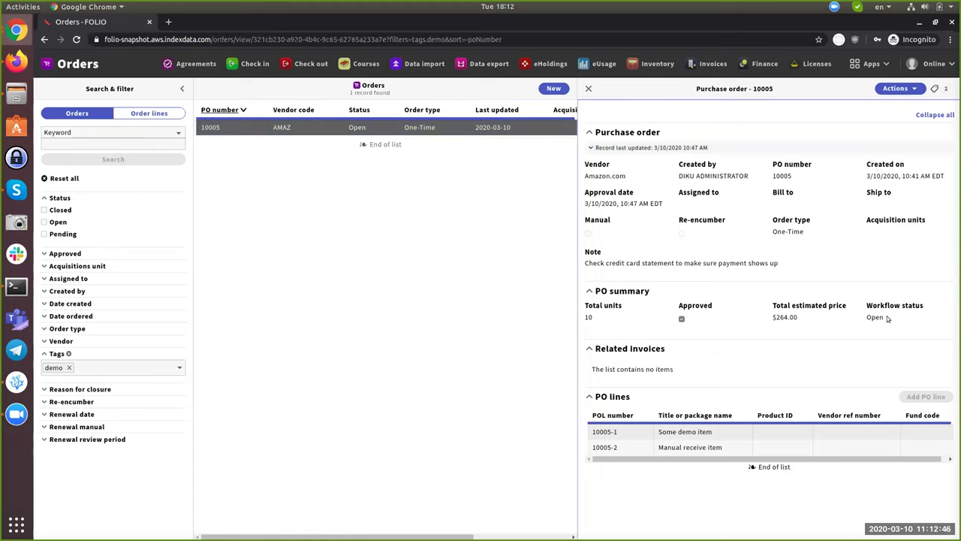
left_click(730, 433)
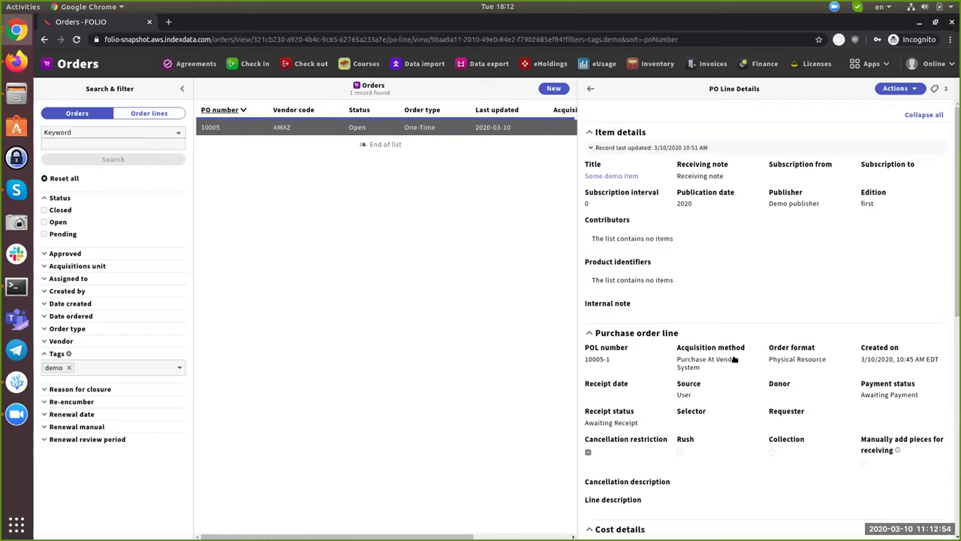
mouse_move(640, 176)
left_mouse_down()
mouse_move(603, 176)
mouse_move(638, 177)
left_mouse_up()
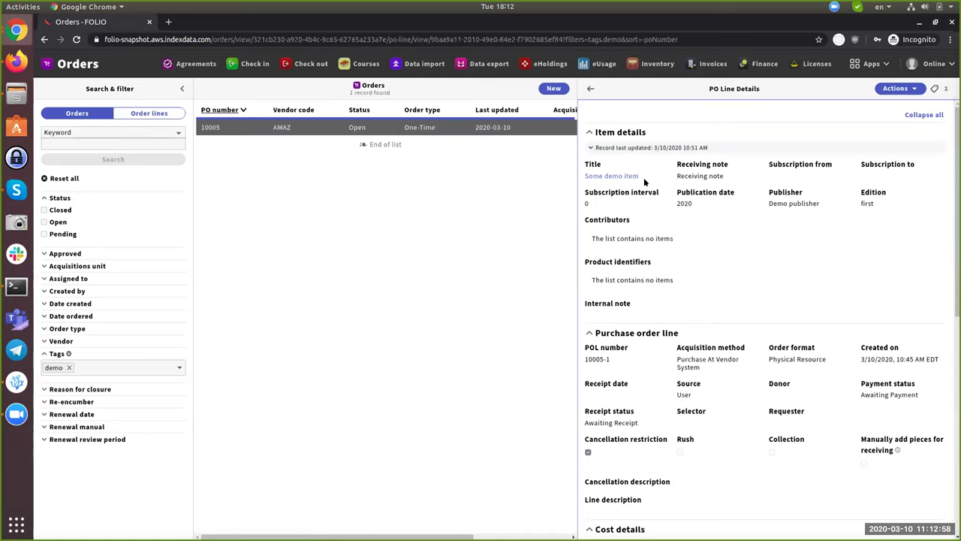
- Review its manual receiving setting, physical resource details, inventory creation and locations
scroll(679, 237, "down", 2)
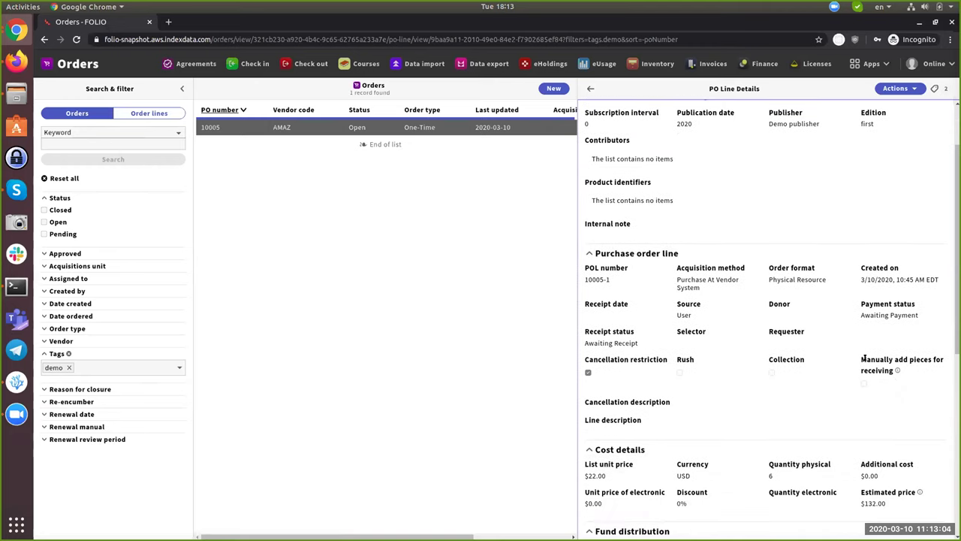
scroll(863, 359, "down", 1)
left_click_drag(858, 304, 935, 316)
left_click(926, 316)
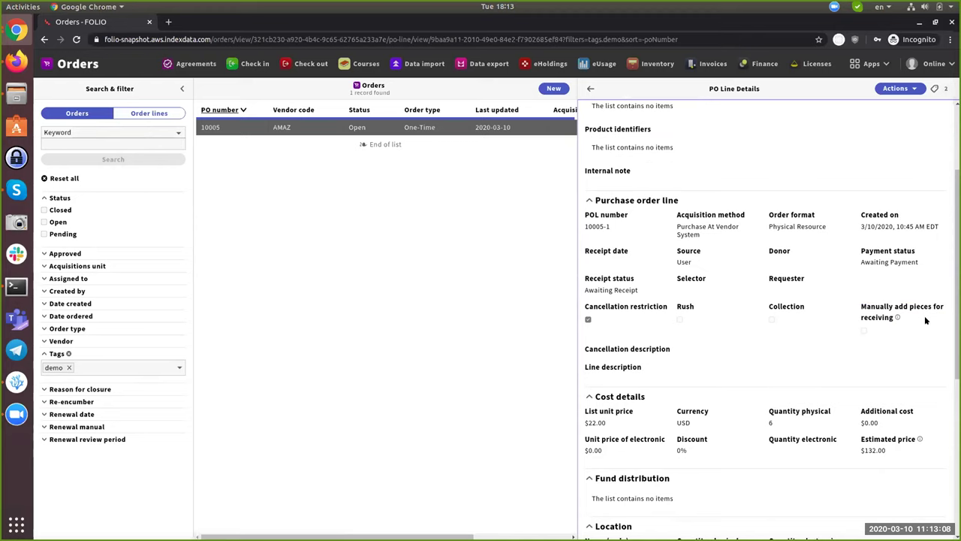
scroll(922, 319, "up", 1)
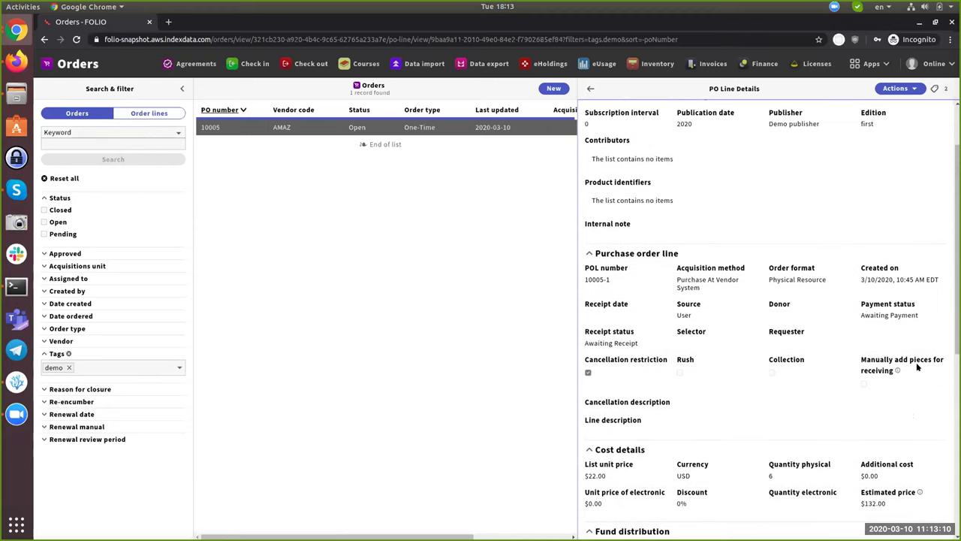
scroll(915, 386, "down", 4)
scroll(924, 369, "down", 2)
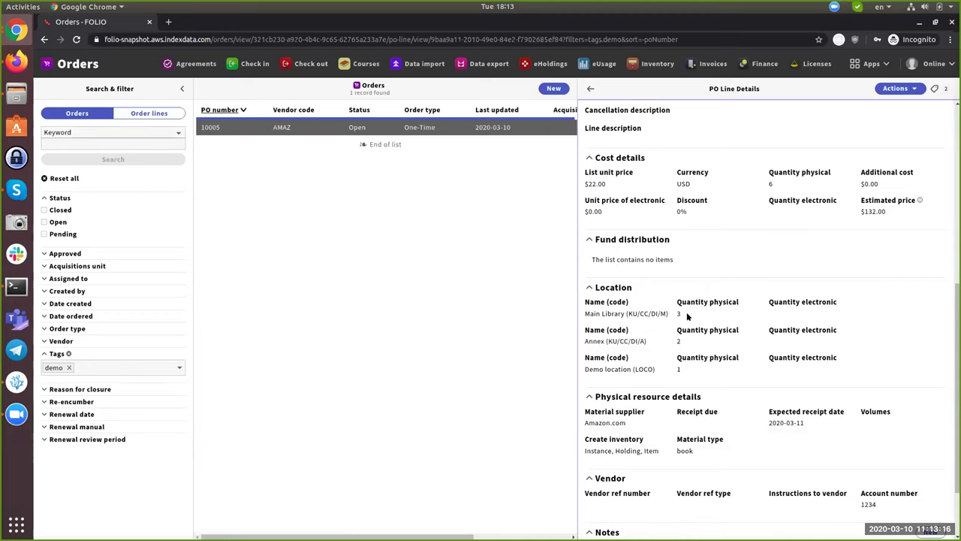
scroll(687, 353, "down", 2)
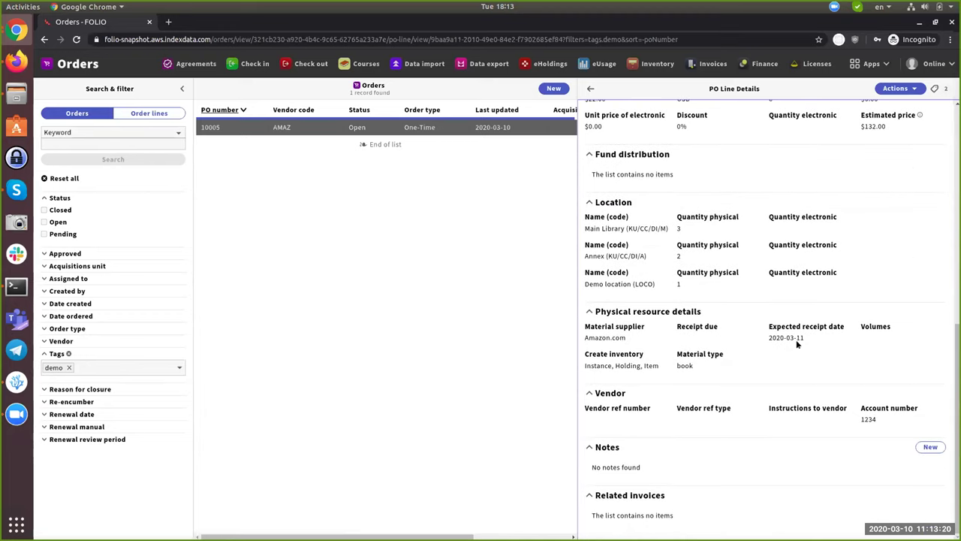
left_click_drag(698, 368, 652, 374)
left_click(639, 370)
left_click_drag(597, 361, 659, 365)
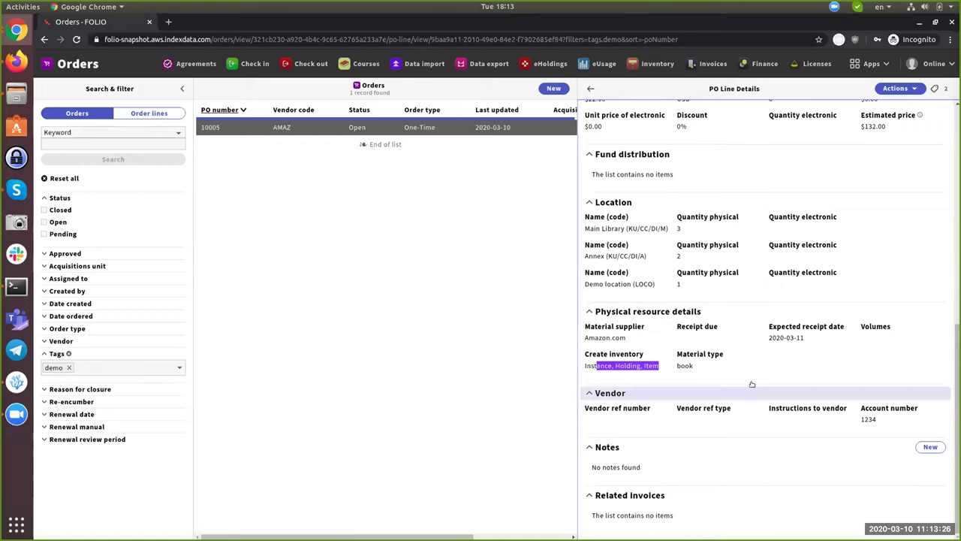
scroll(757, 362, "up", 7)
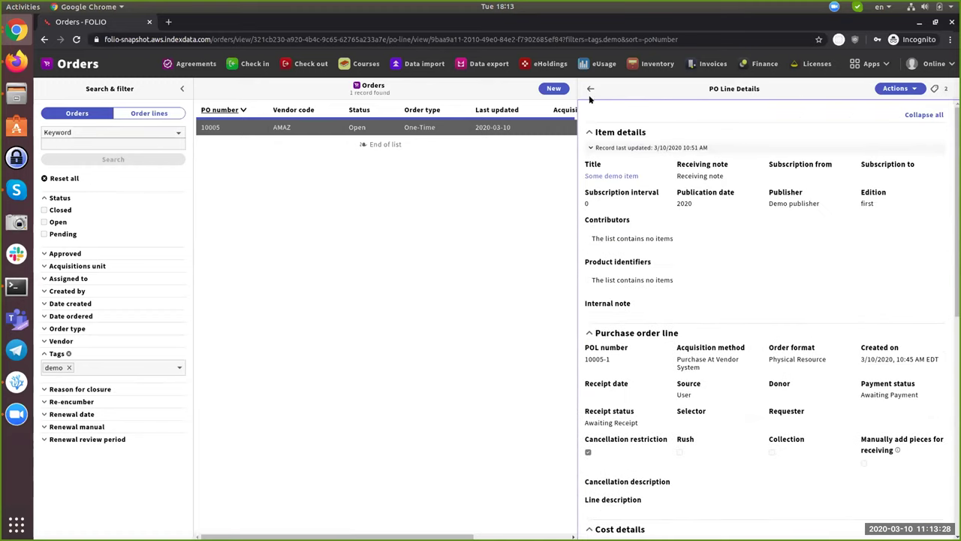
- Look over the details of PO line 10005-2, Manual receive item
left_click(590, 88)
left_click(654, 447)
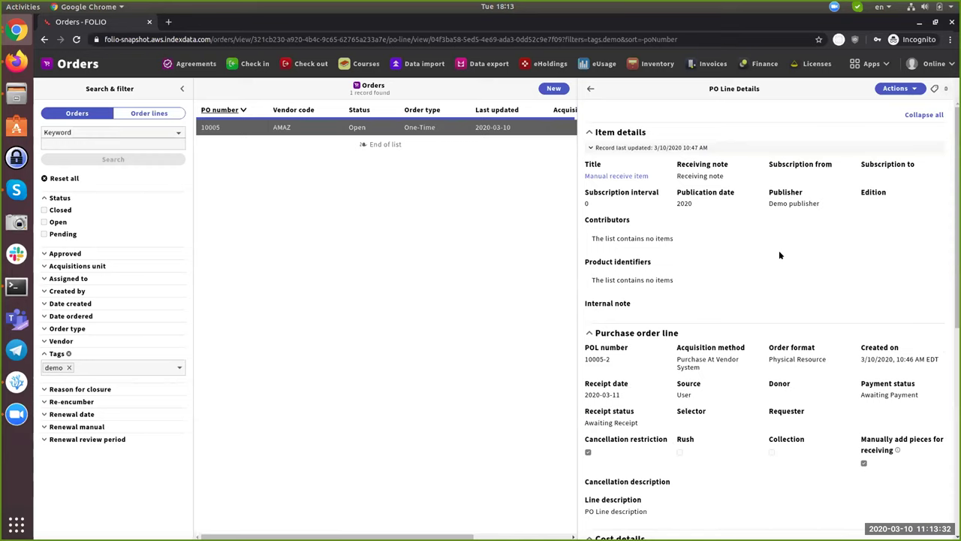
scroll(863, 360, "down", 2)
scroll(862, 359, "up", 1)
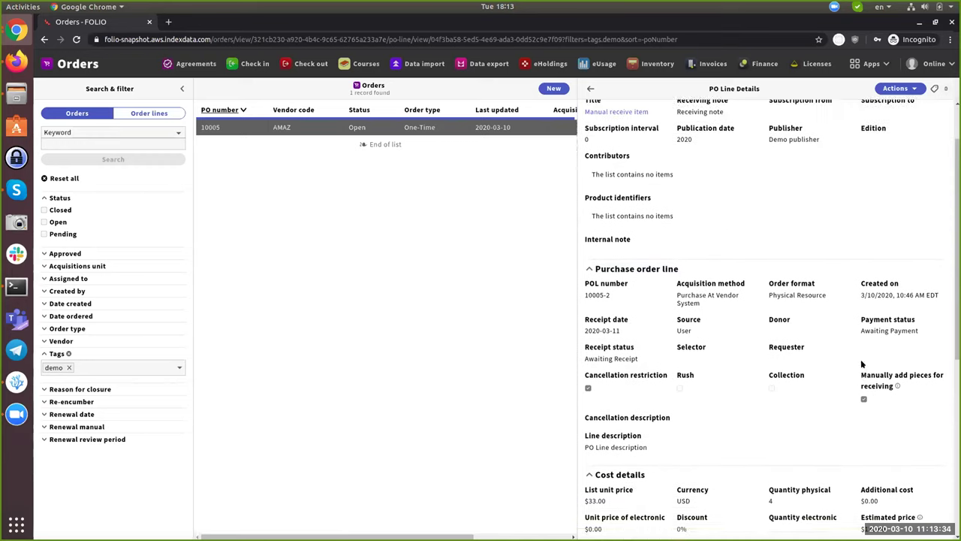
left_click_drag(860, 385, 896, 398)
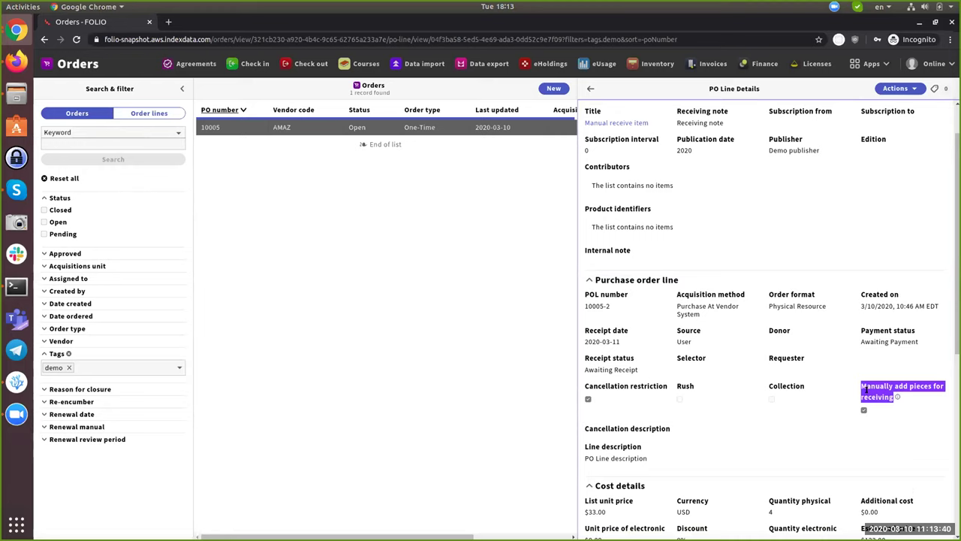
scroll(820, 359, "up", 2)
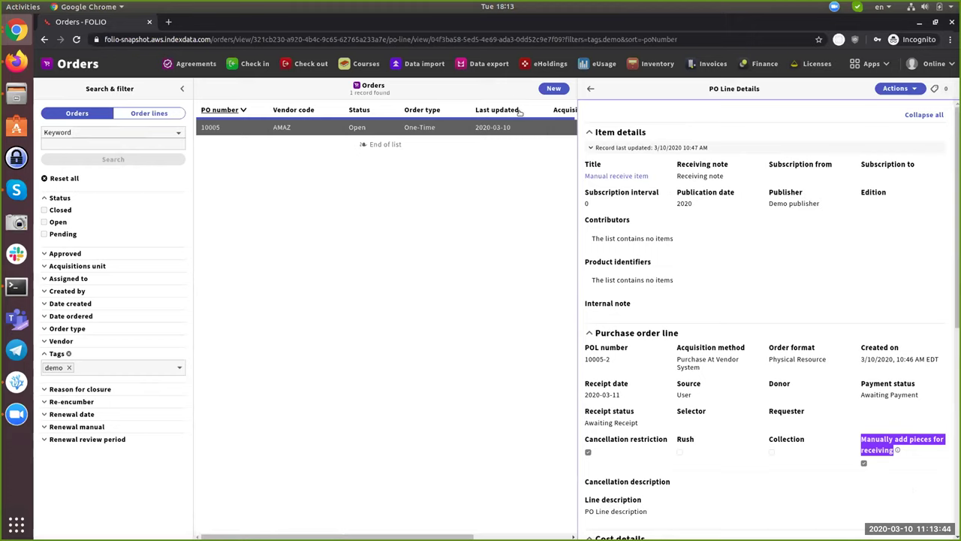
- Send purchase order 10005 to Receiving via Actions > Receive
left_click(590, 89)
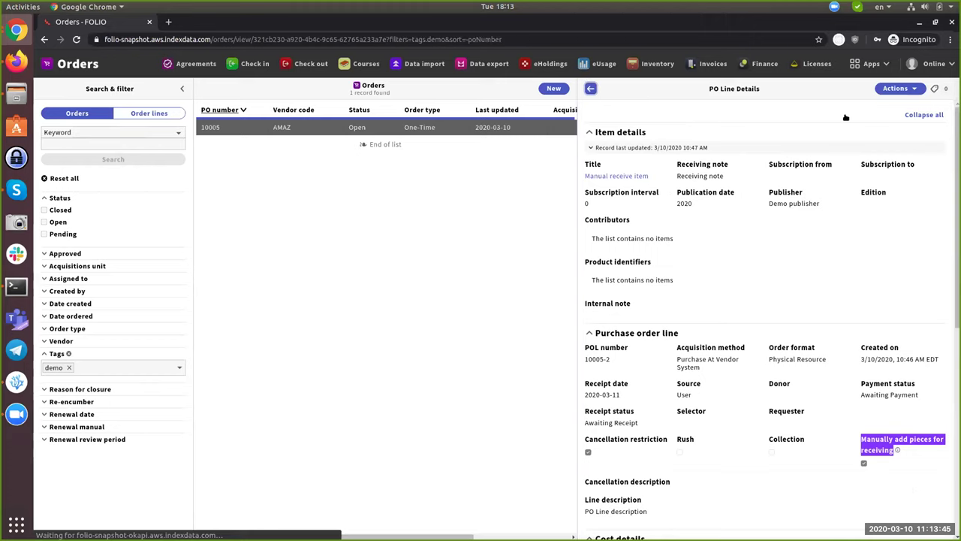
left_click(899, 88)
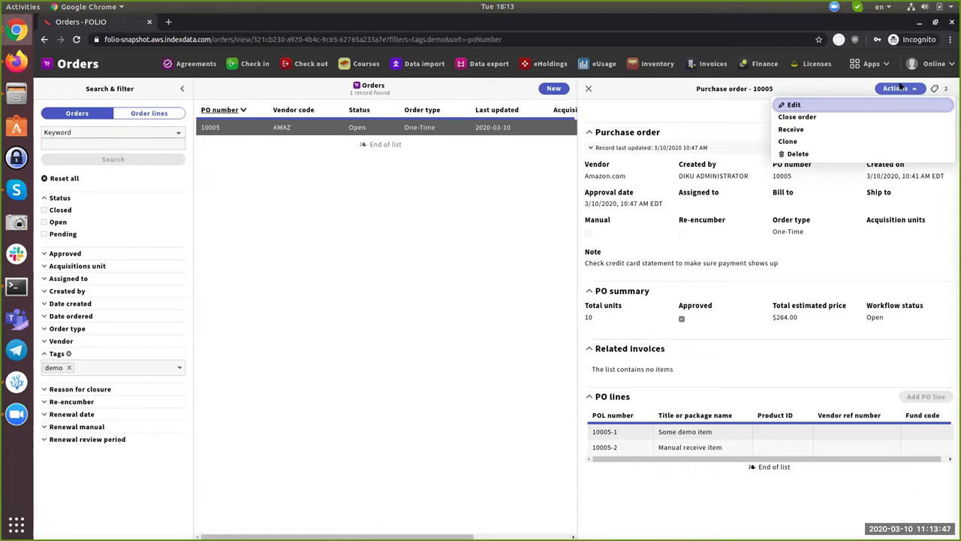
left_click(803, 129)
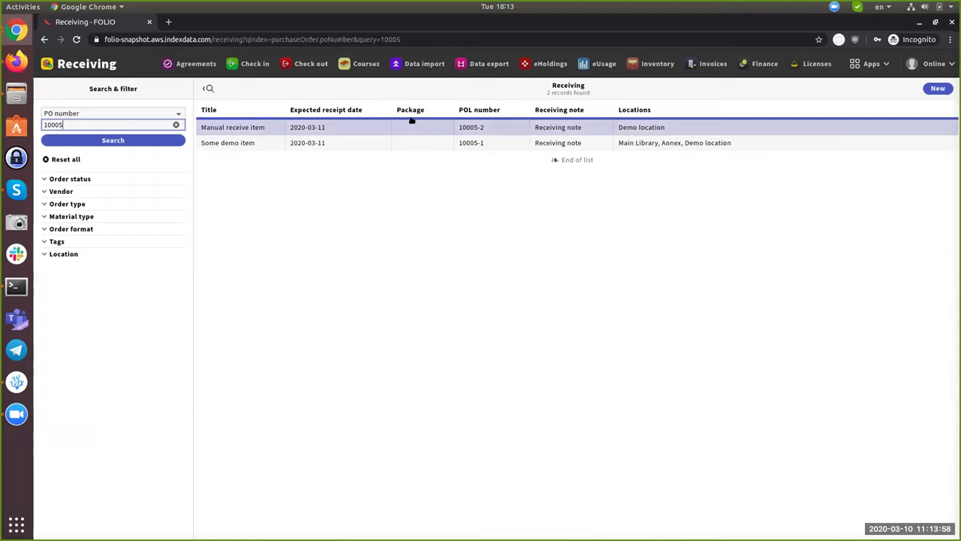
- In Some demo item, receive an expected piece captioned 'test 3' dated 2020-03-10
left_click(356, 144)
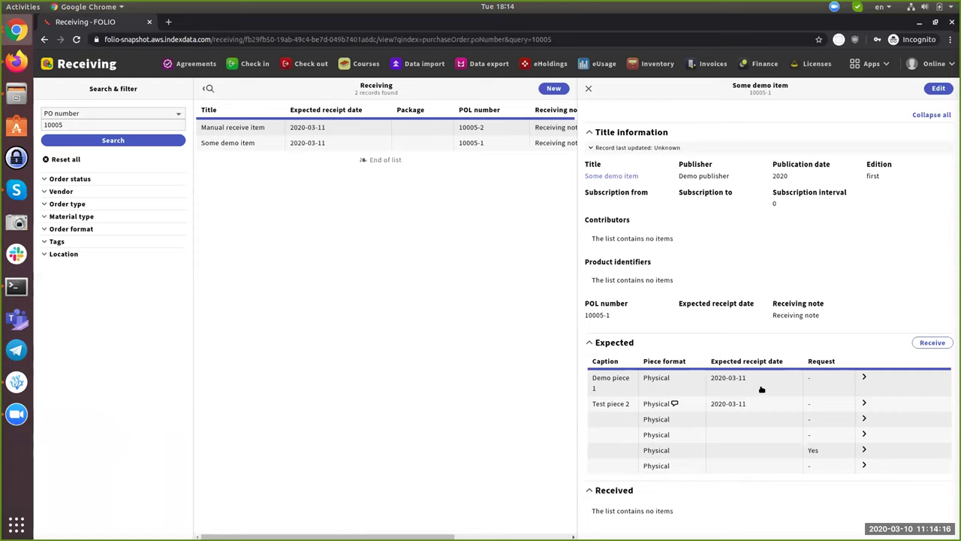
left_click(750, 418)
left_click(396, 151)
type("test")
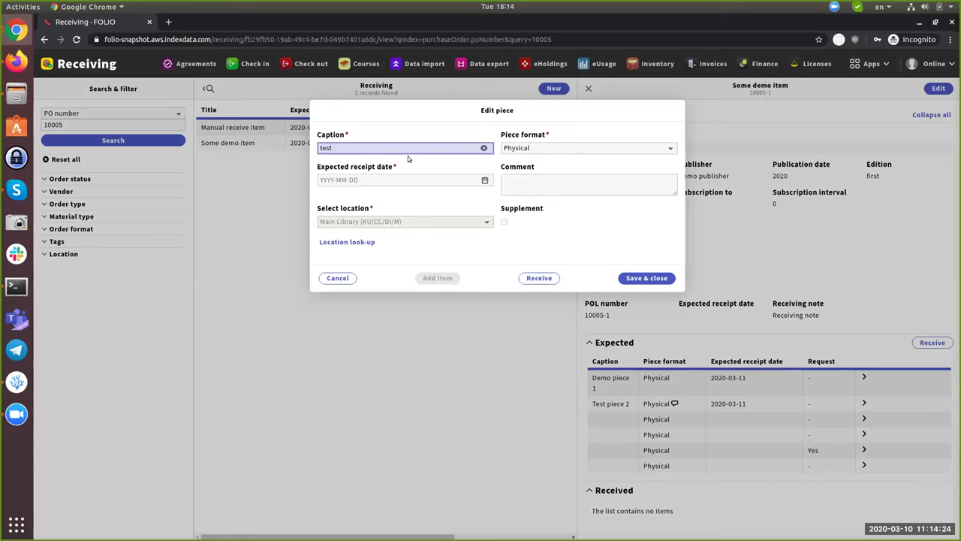
type(" 3")
left_click(484, 181)
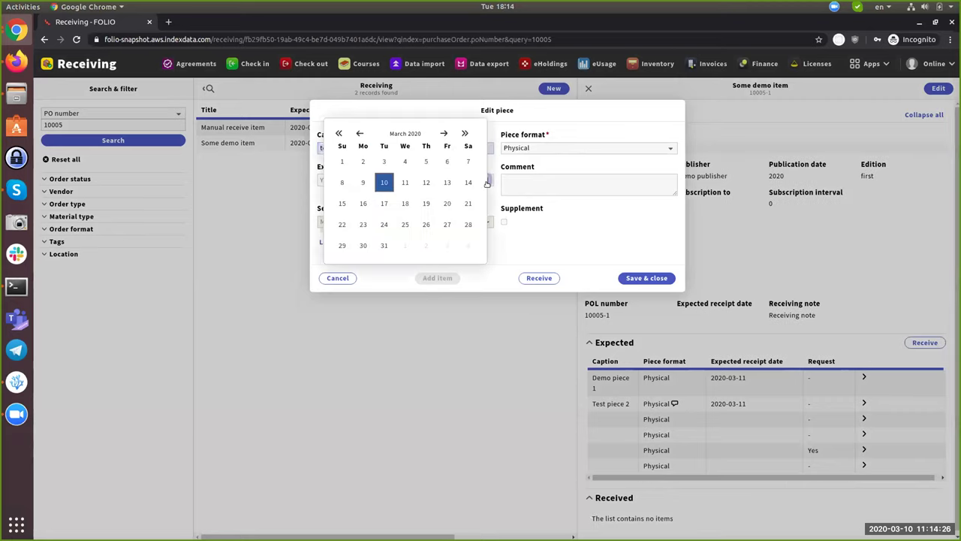
left_click(387, 183)
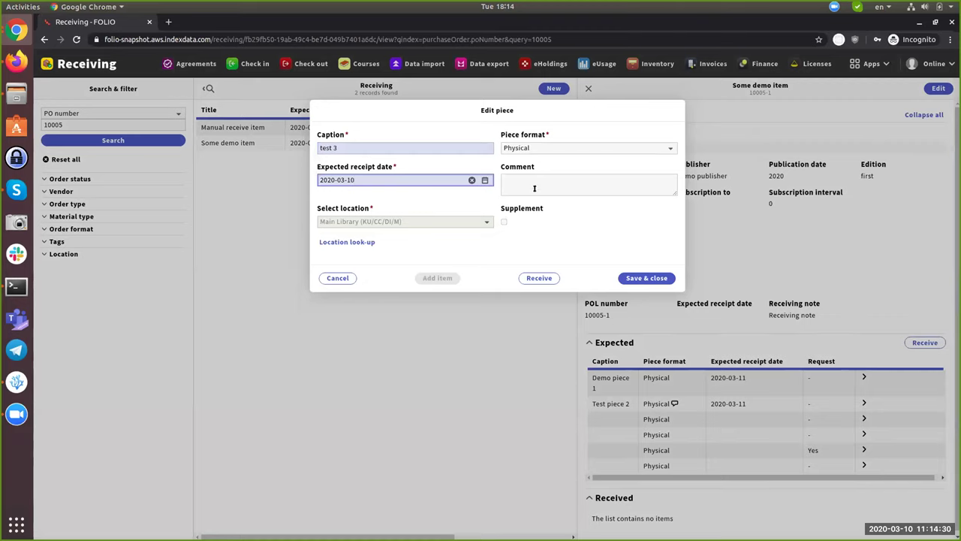
left_click(547, 280)
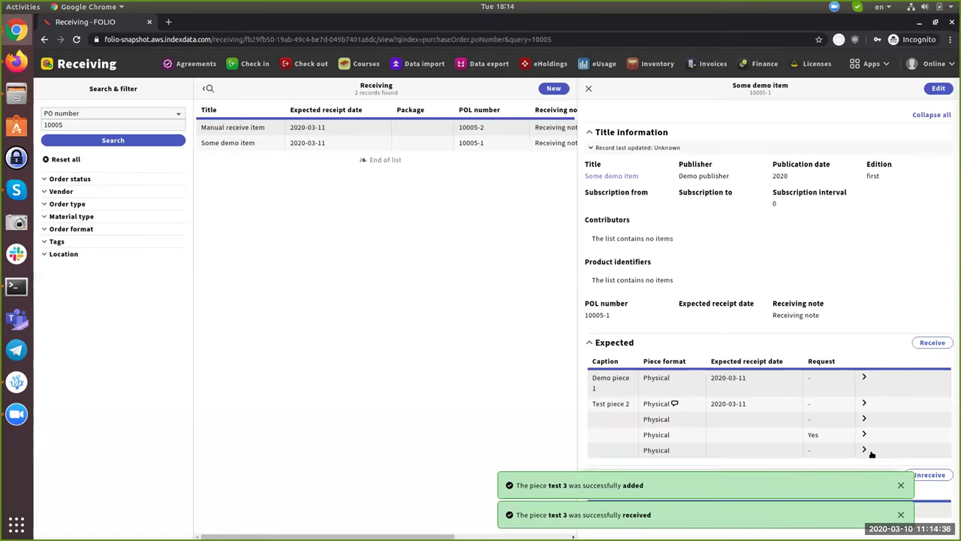
left_click(900, 485)
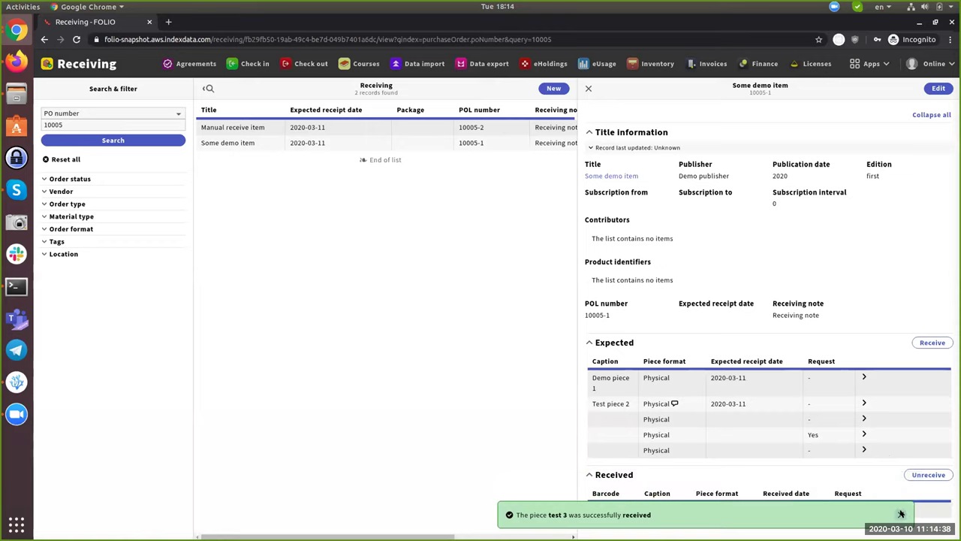
left_click(900, 515)
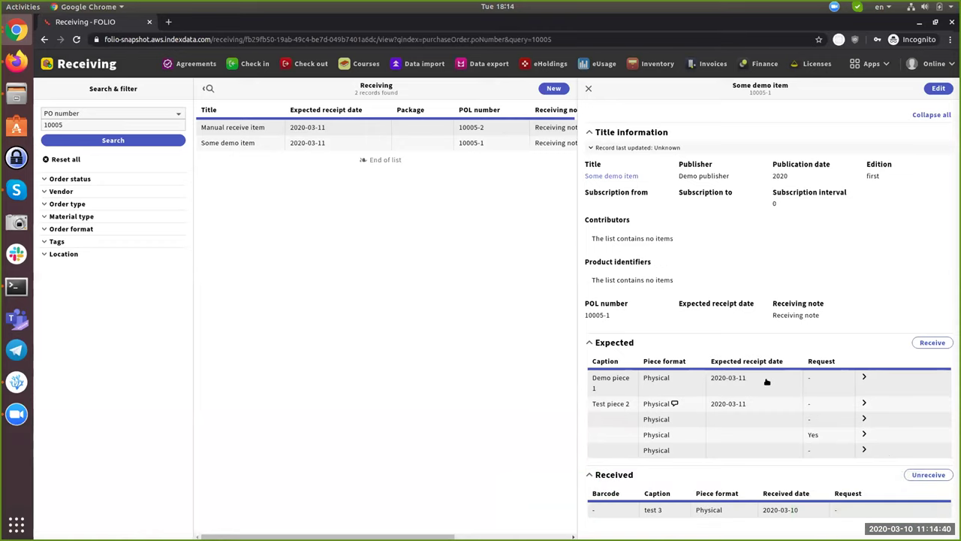
left_click(941, 343)
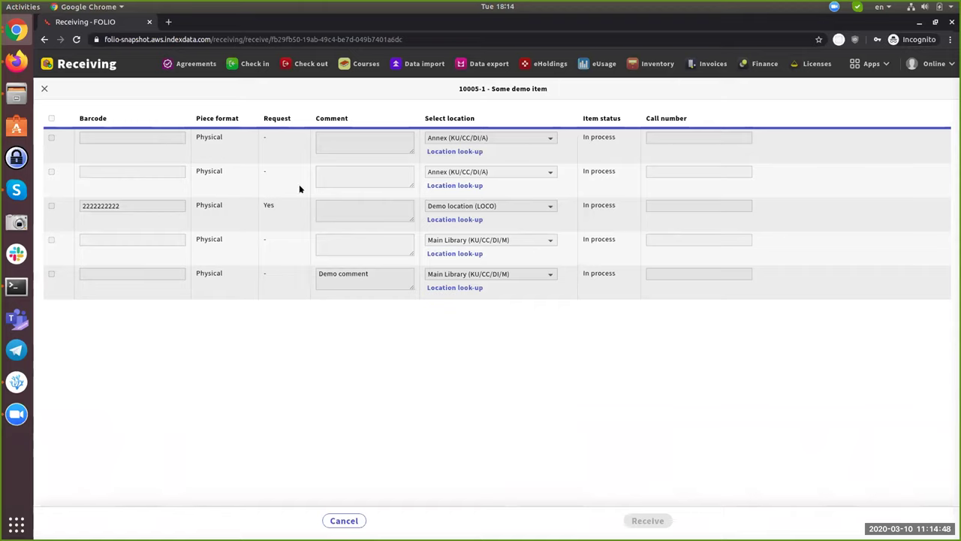
- Select all five pieces, giving the second barcode 34344334 and call number 3434443
left_click_drag(459, 88, 520, 88)
left_click(187, 172)
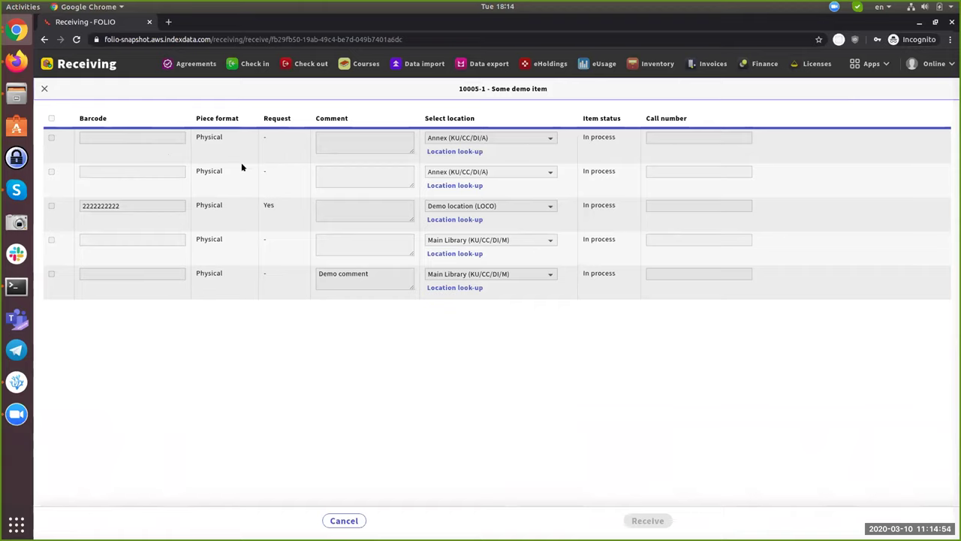
left_click(51, 118)
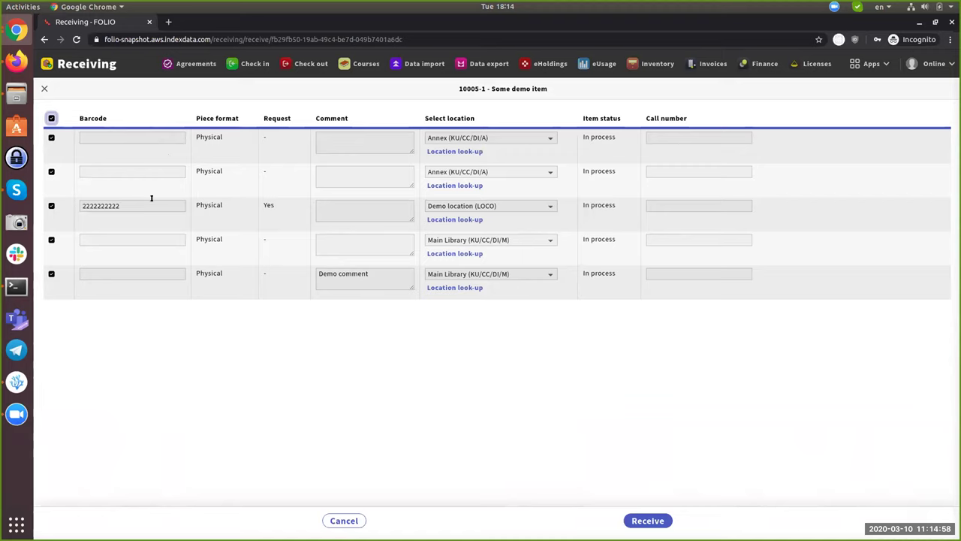
left_click(126, 171)
type("34344334")
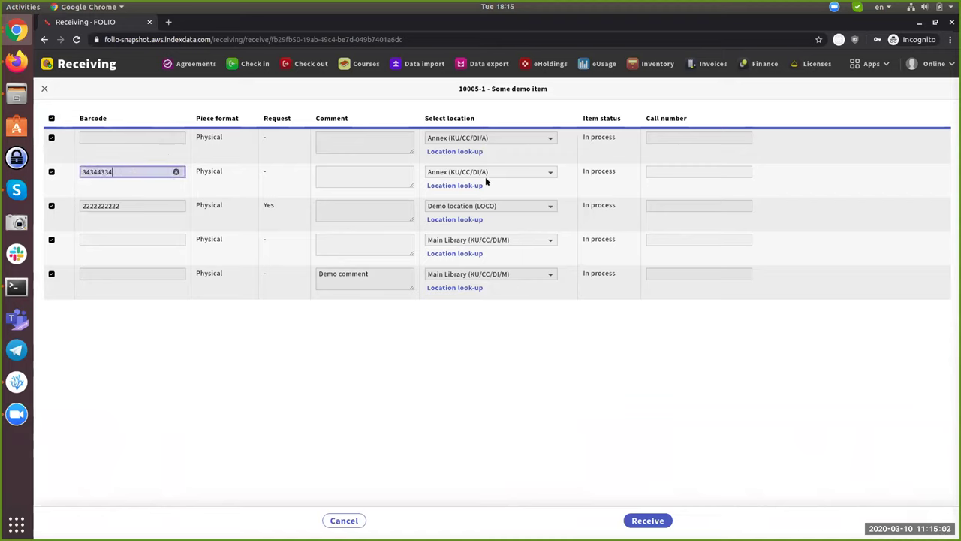
left_click(712, 175)
type("3434443")
left_click(339, 171)
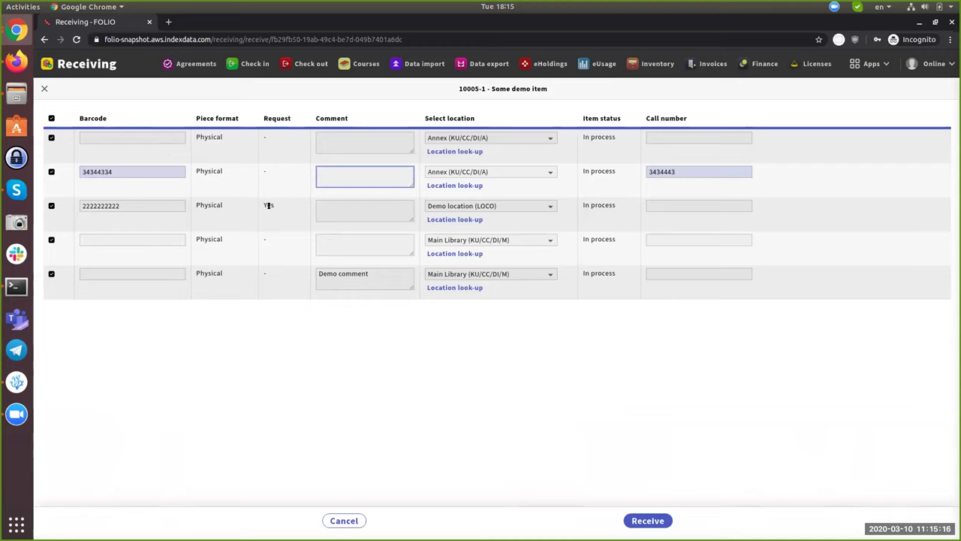
- Receive the selected pieces and close the open-request notice
left_click(638, 520)
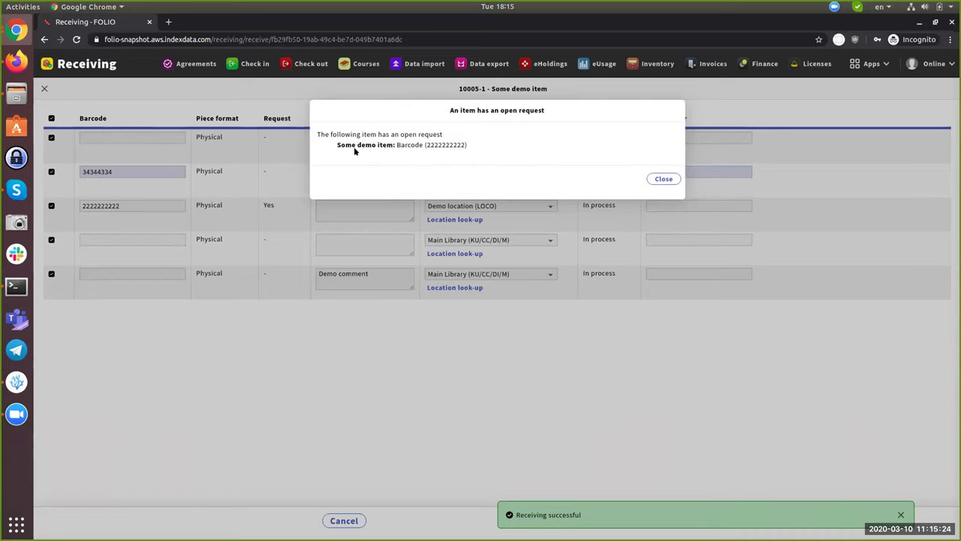
left_click_drag(395, 144, 496, 145)
left_click(666, 181)
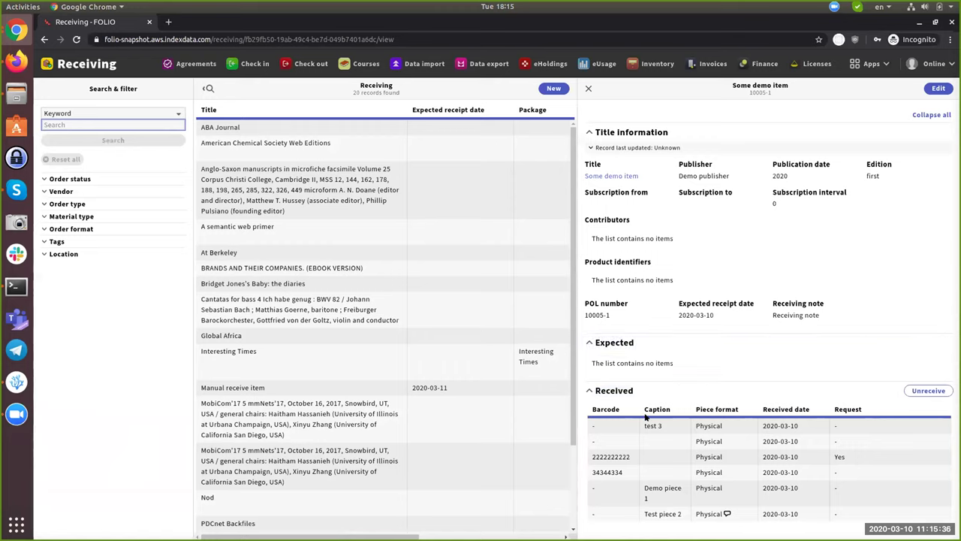
left_click(935, 389)
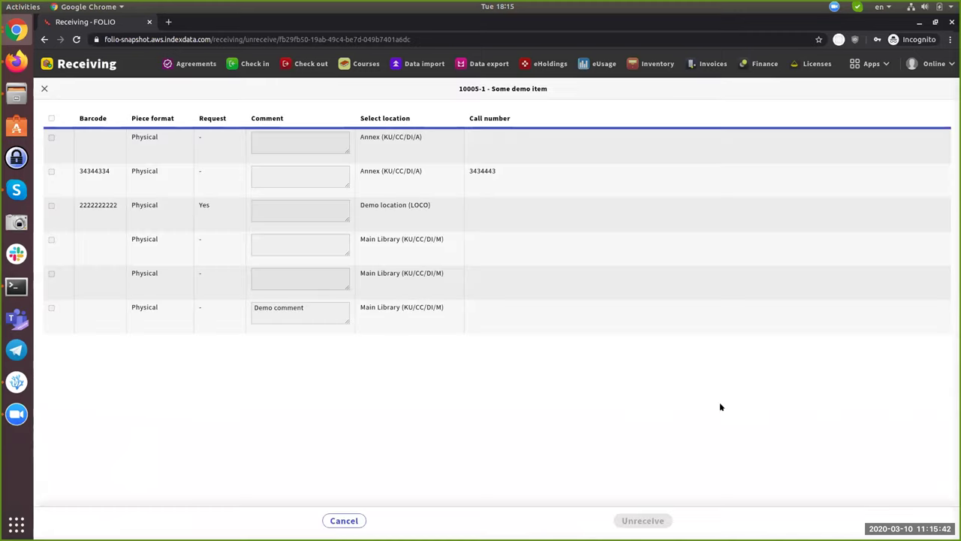
left_click(51, 205)
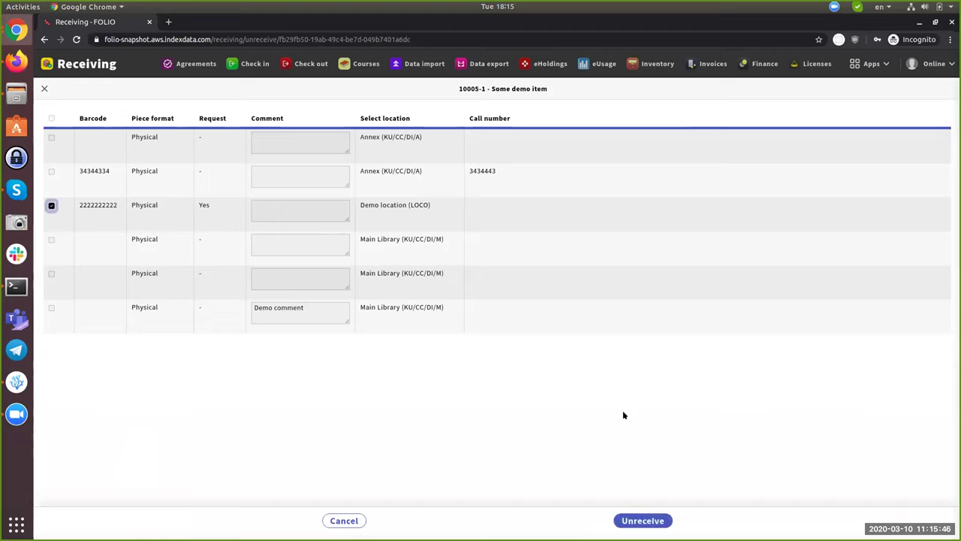
left_click(647, 520)
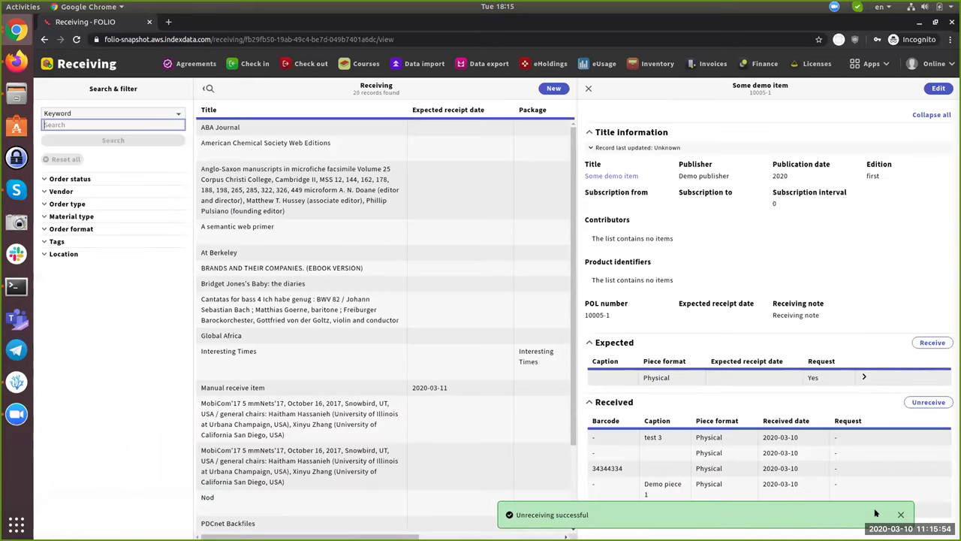
left_click(898, 515)
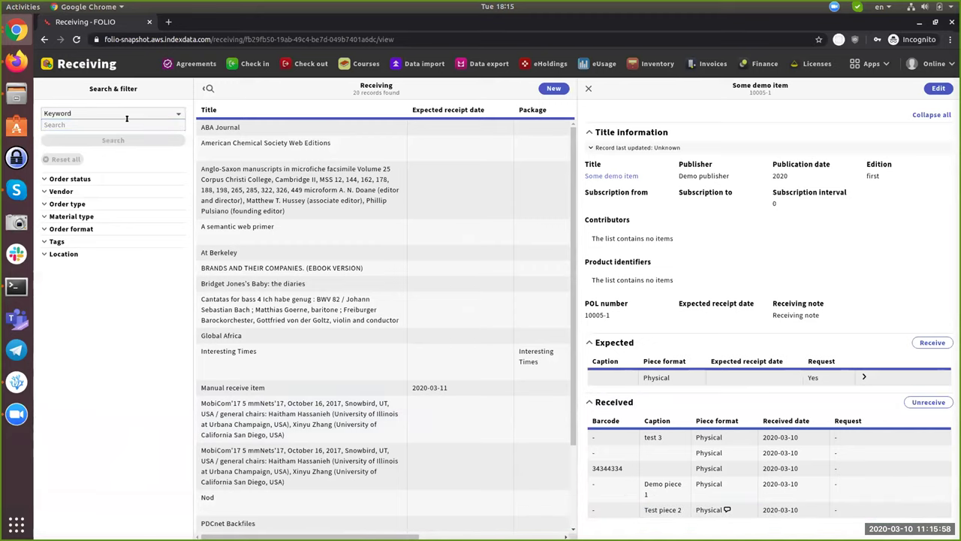
left_click(85, 180)
left_click(84, 203)
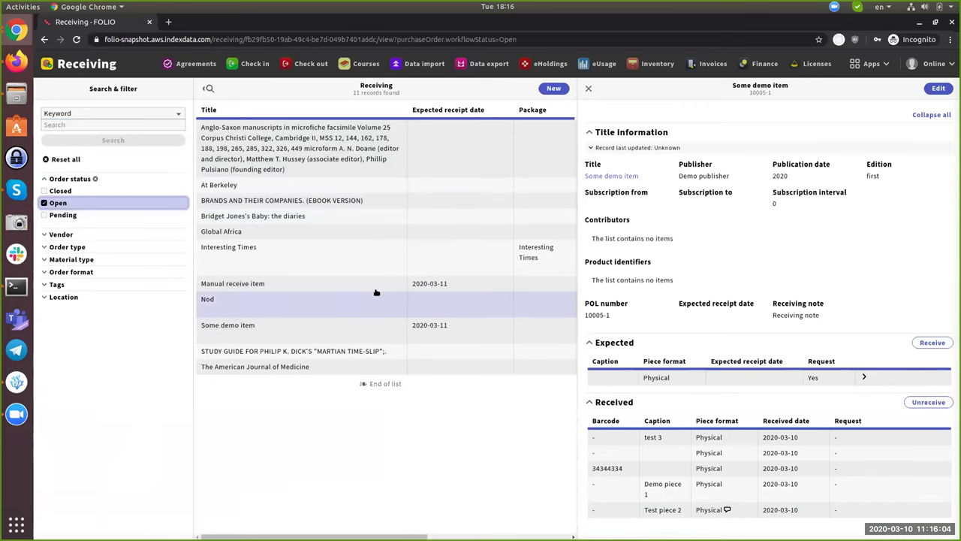
- Reset filters, keyword-search 'manual' and open the Manual receive item title (POL 10005-2)
left_click(589, 88)
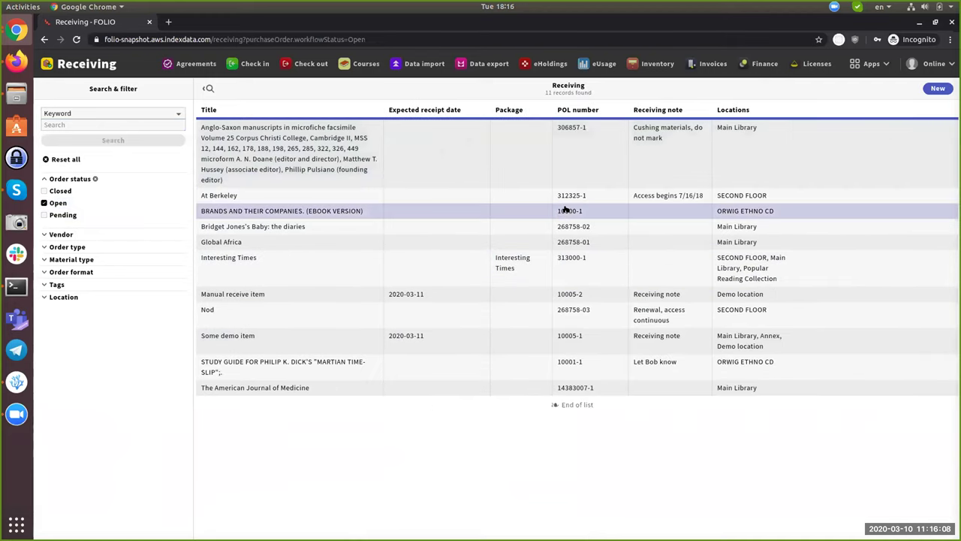
left_click(579, 345)
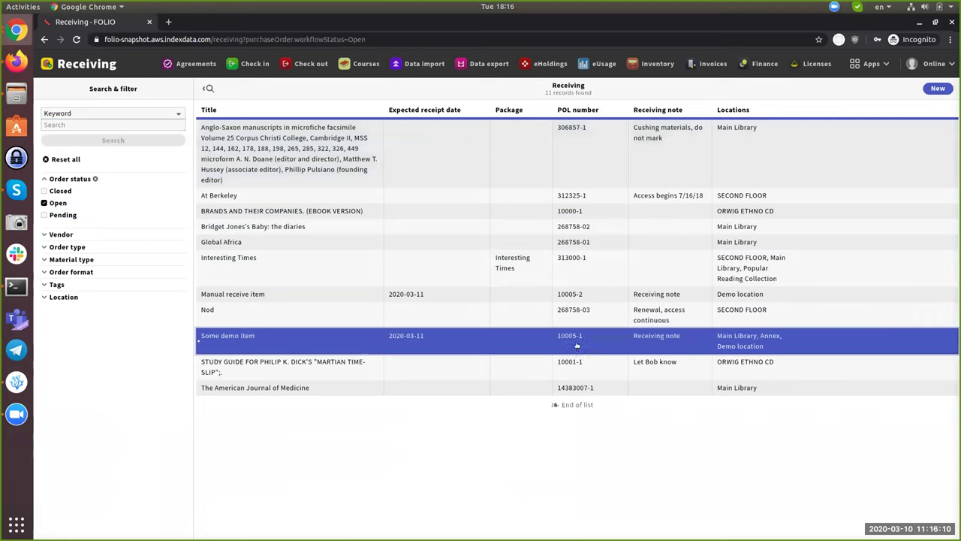
left_click(84, 121)
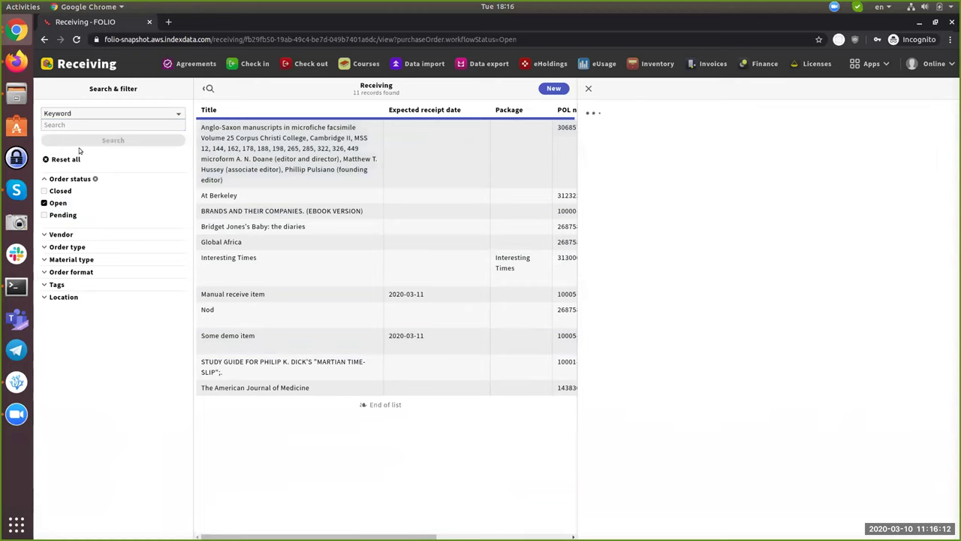
left_click(65, 159)
left_click(68, 120)
type("manual")
key("Return")
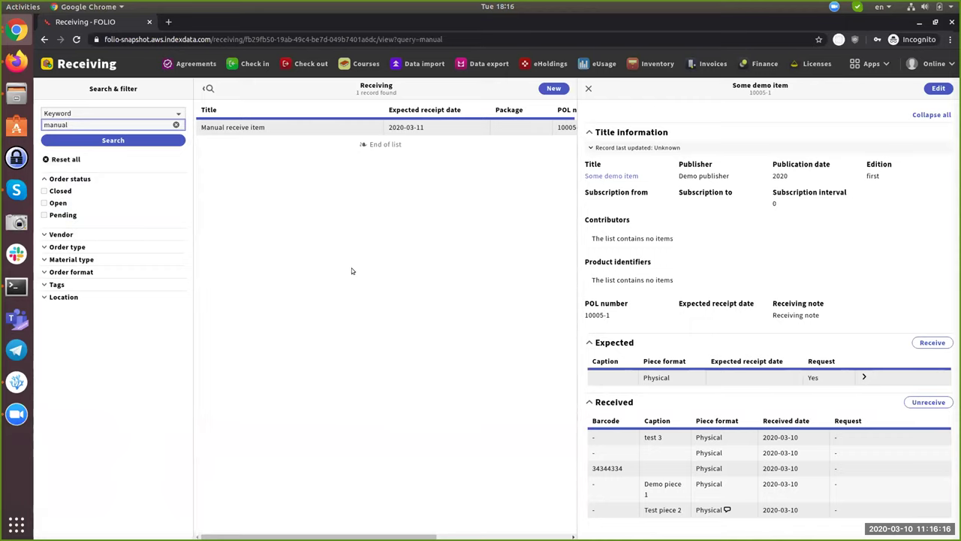
left_click(321, 133)
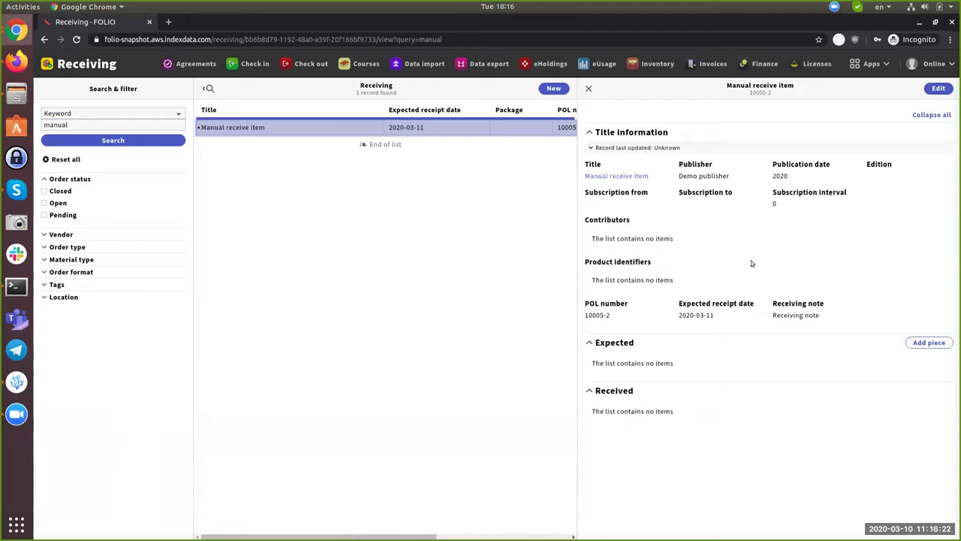
- Add 'Test piece' at Demo institution's Demo location (LOCO) and create its item record
left_click(929, 343)
left_click(420, 148)
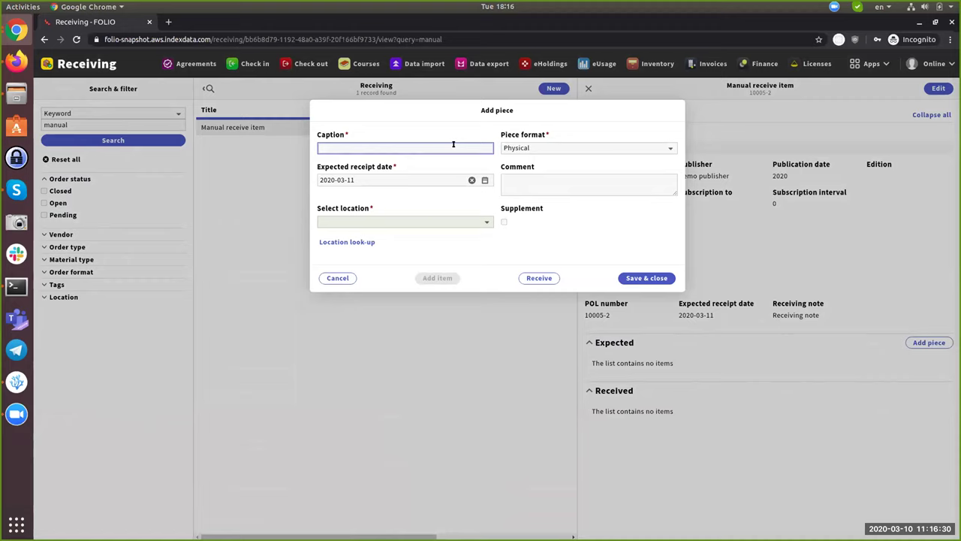
type("Test piece")
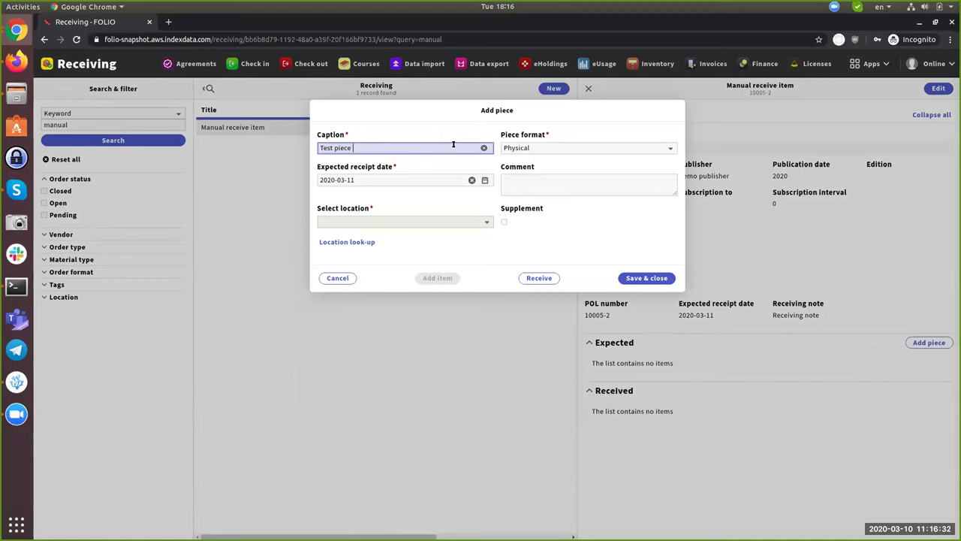
left_click(364, 241)
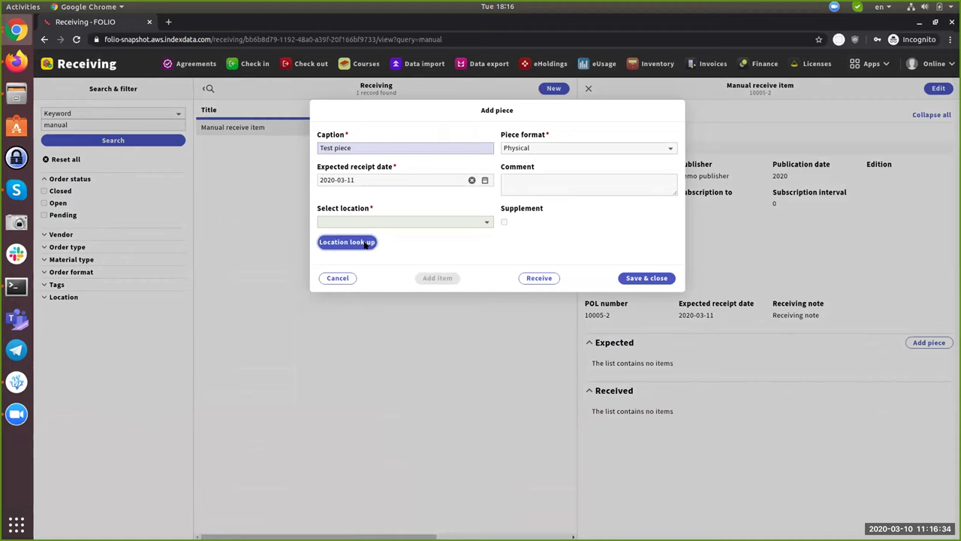
left_click(414, 150)
left_click(303, 178)
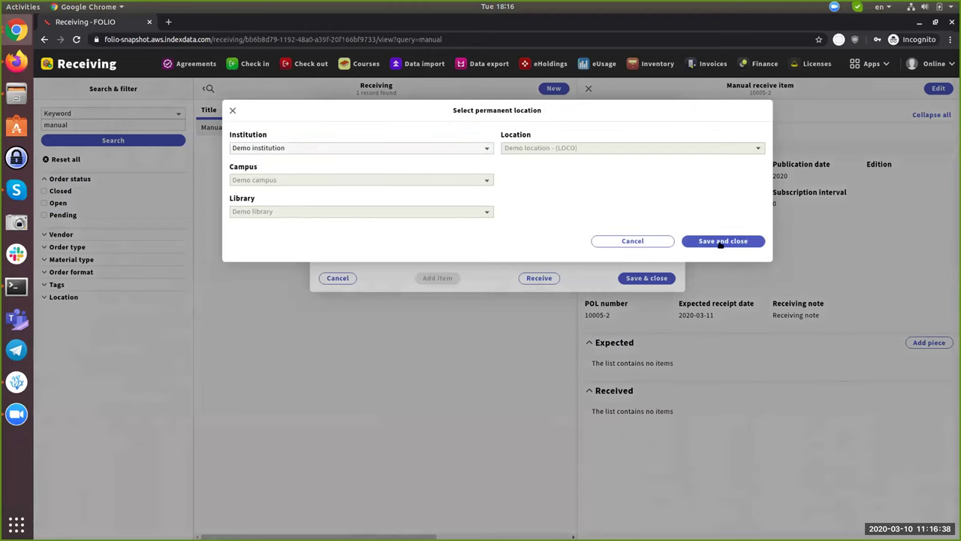
left_click(720, 242)
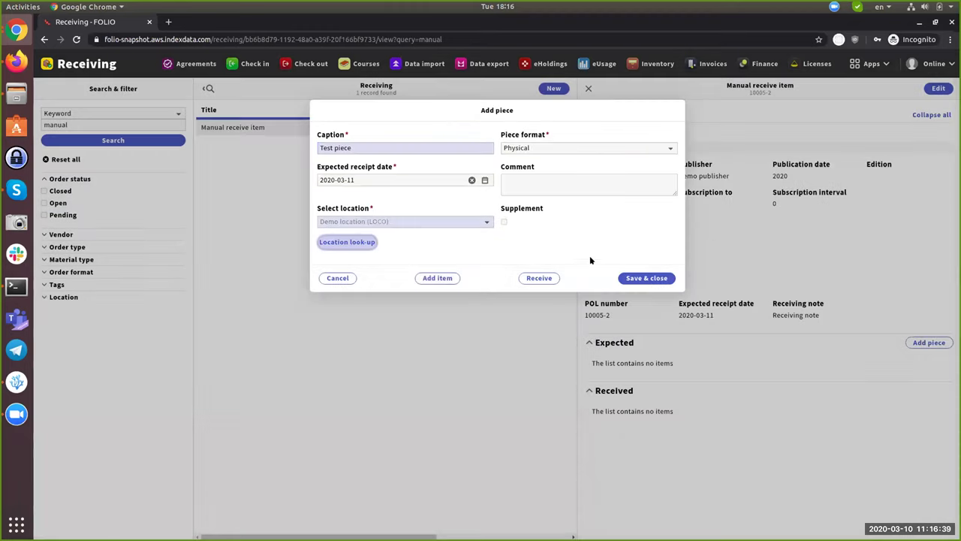
left_click(431, 278)
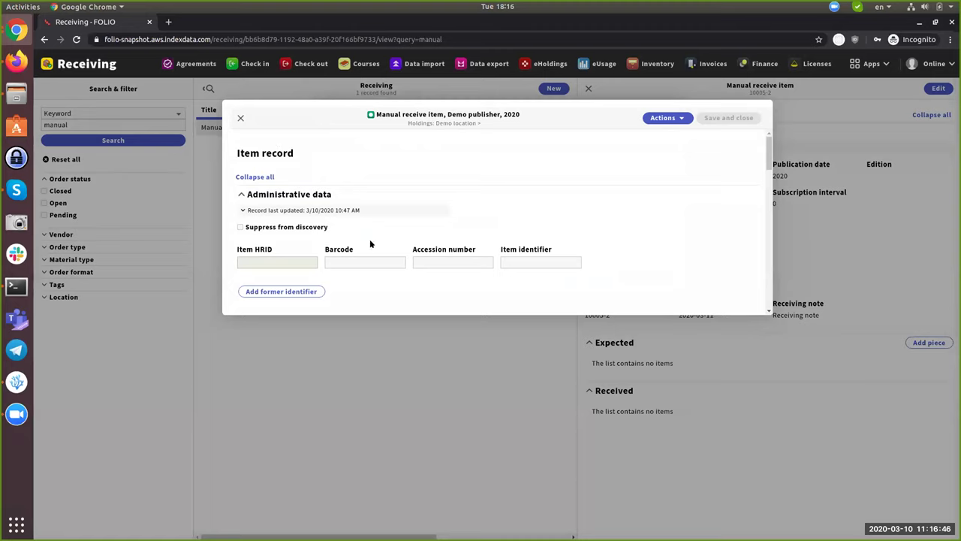
- Give the item a barcode, electronic resource material type and Course reserves loan type, then save
left_click(365, 263)
type("123456")
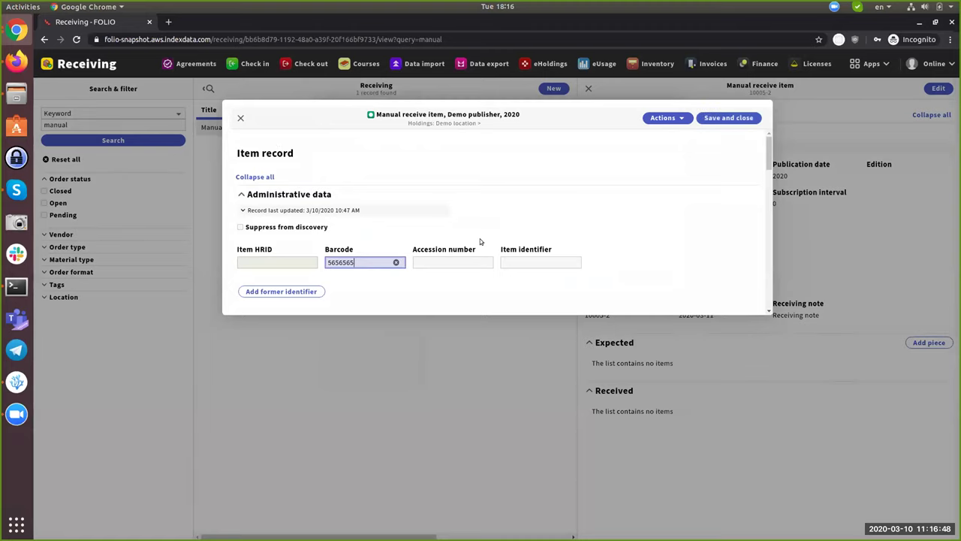
left_click(745, 118)
left_click(303, 222)
left_click(296, 242)
left_click(729, 118)
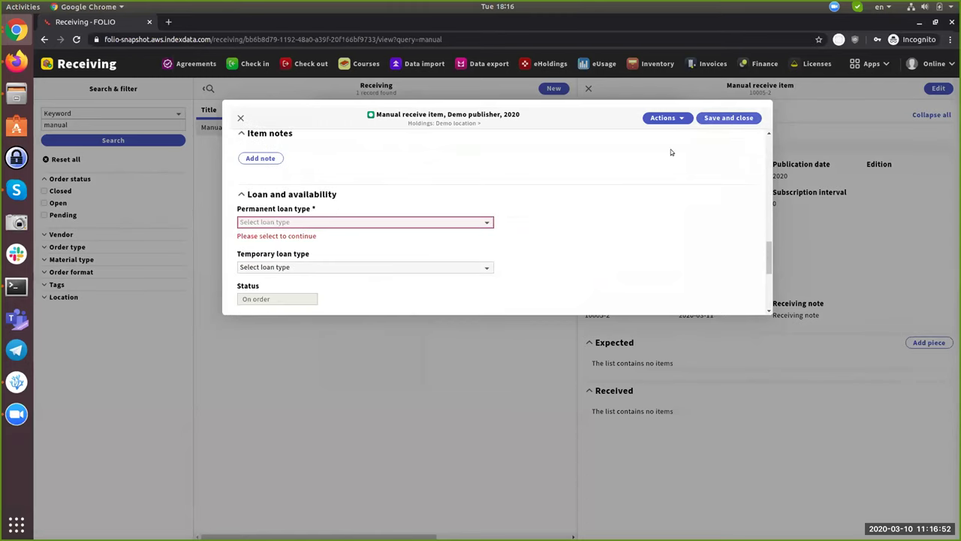
left_click(326, 222)
left_click(312, 253)
scroll(732, 193, "up", 3)
scroll(724, 217, "down", 5)
left_click(727, 118)
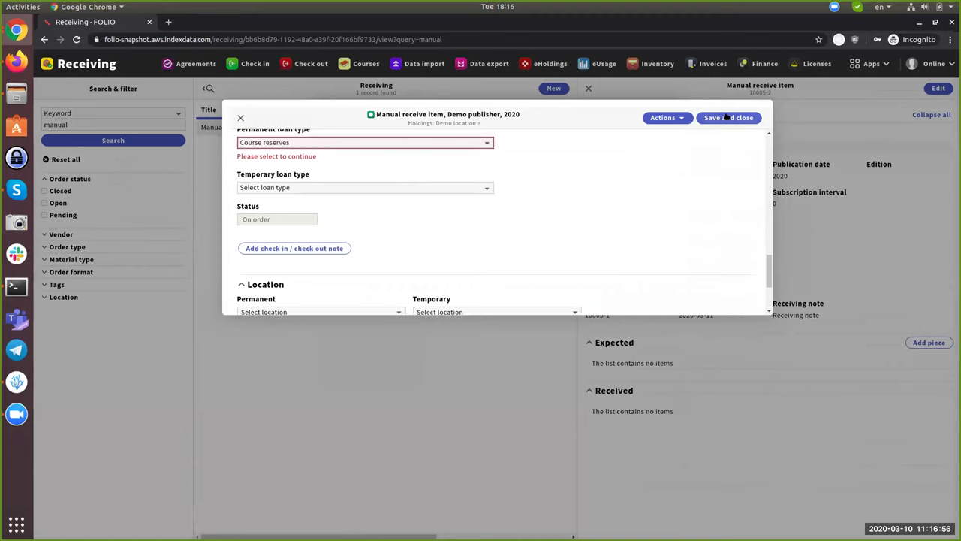
left_click(727, 118)
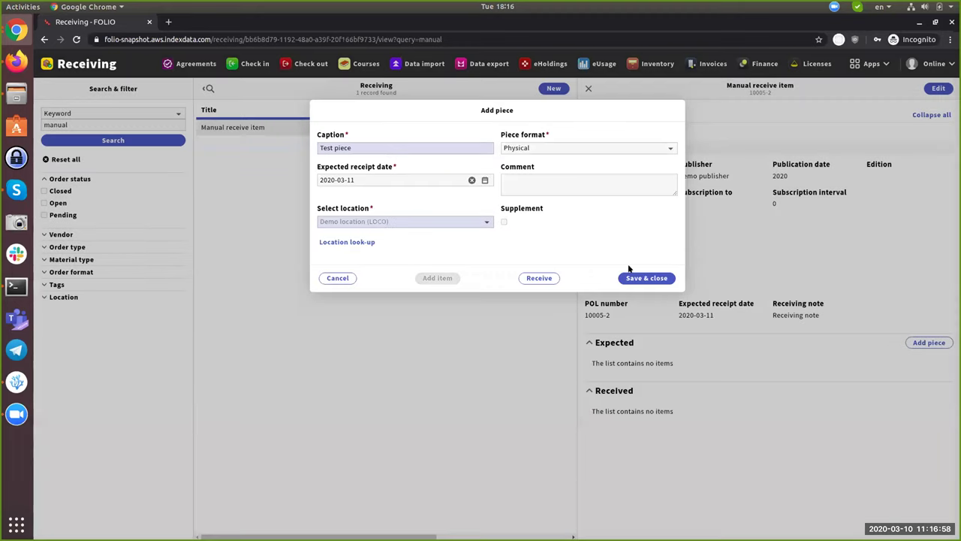
- Receive Test piece and clear the added and received notices
left_click(533, 278)
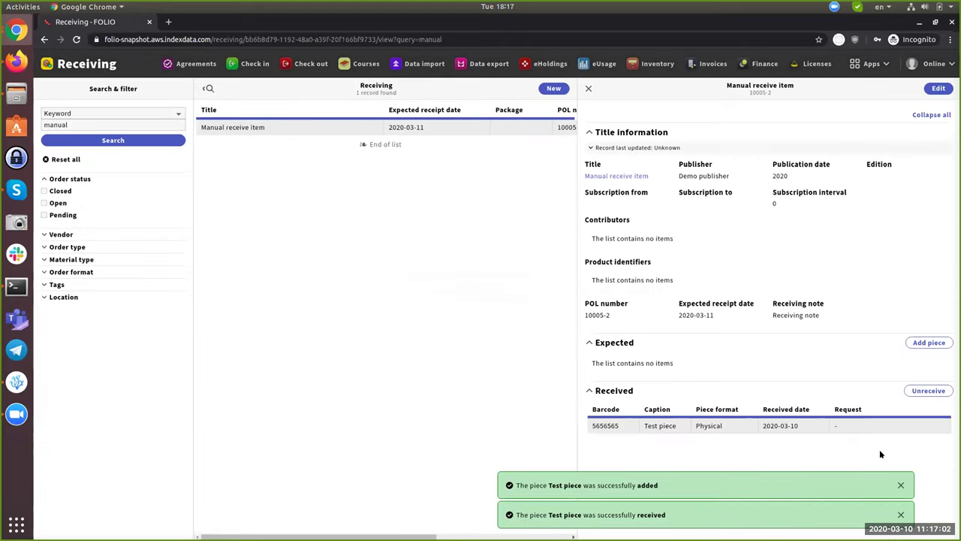
left_click(901, 485)
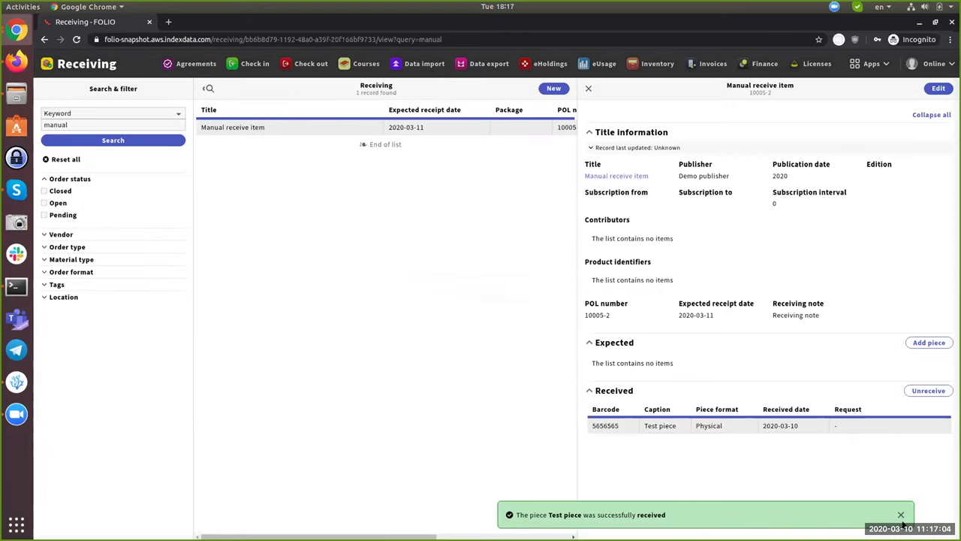
left_click(902, 515)
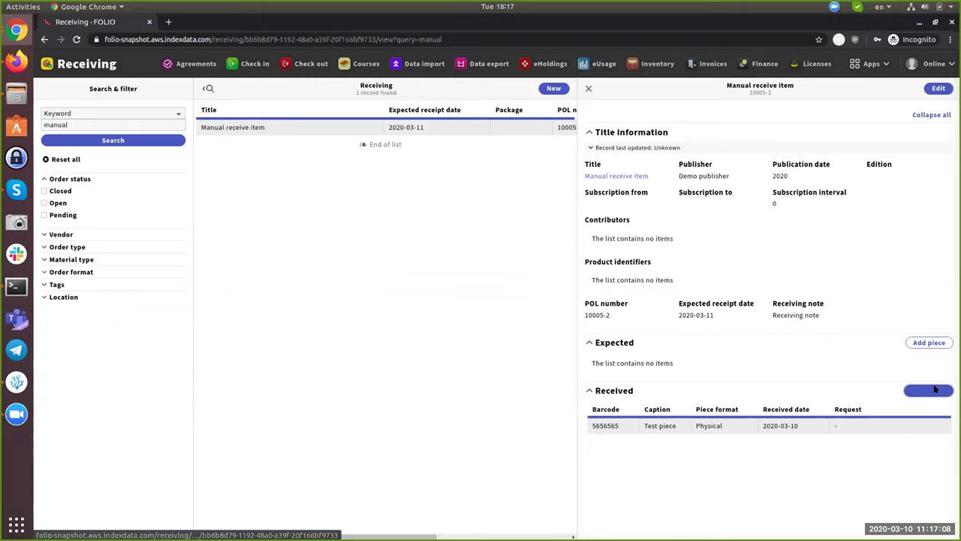
- Unreceive piece 5656565 so it returns to Expected
left_click(929, 390)
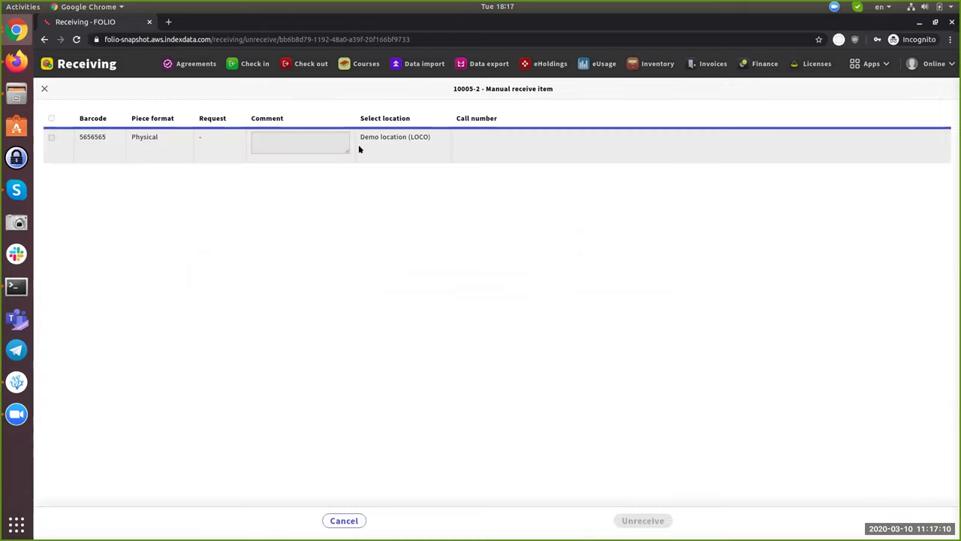
left_click(293, 144)
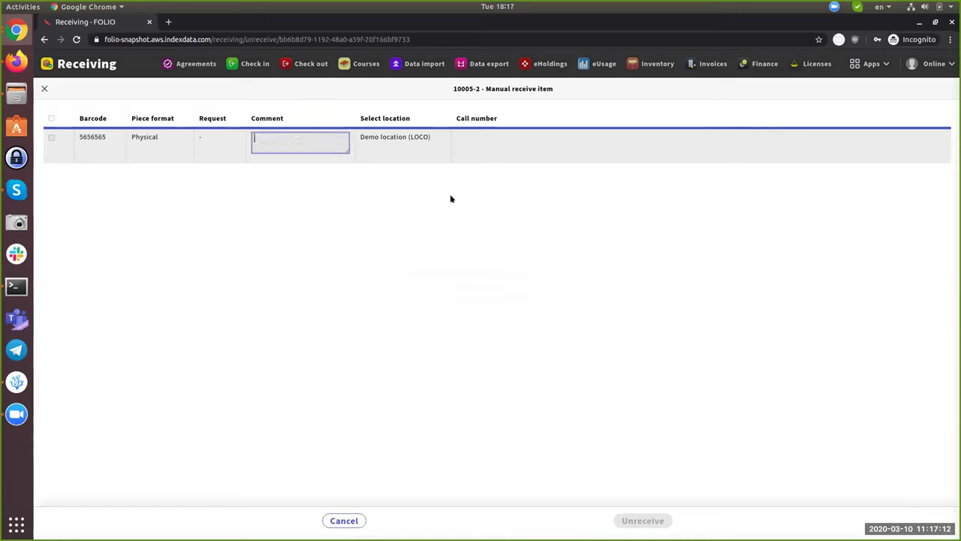
left_click(51, 137)
left_click(661, 519)
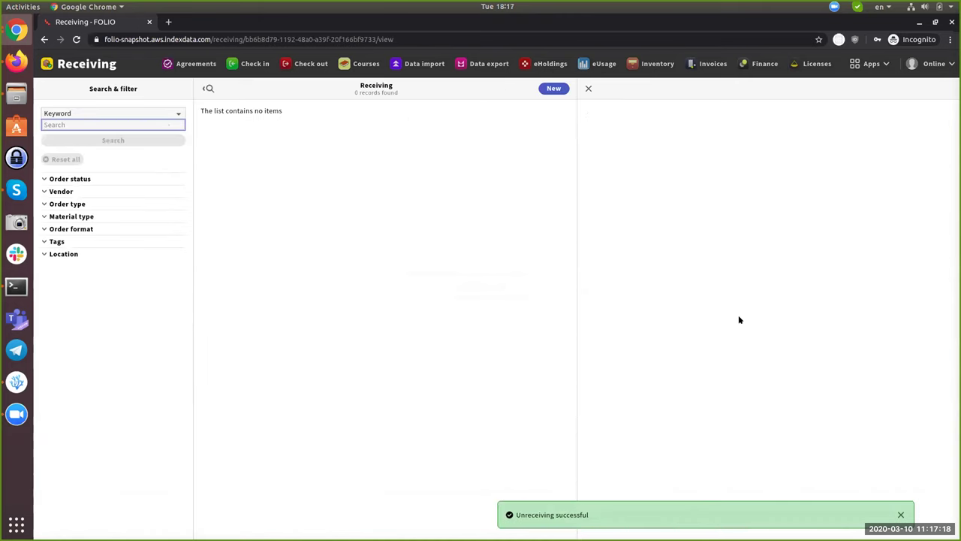
- Dismiss the unreceive confirmation and head to Settings > Invoices > Adjustments
left_click(901, 514)
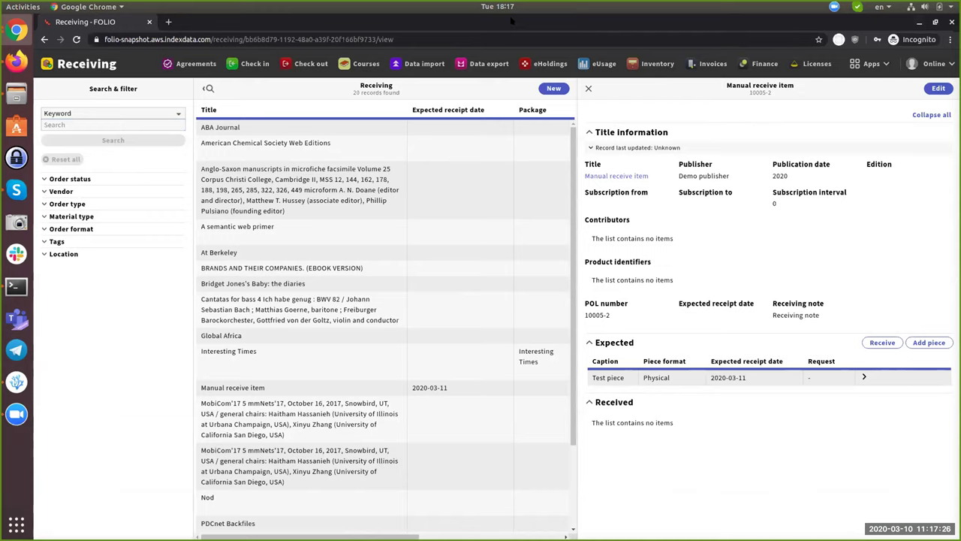
left_click(510, 15)
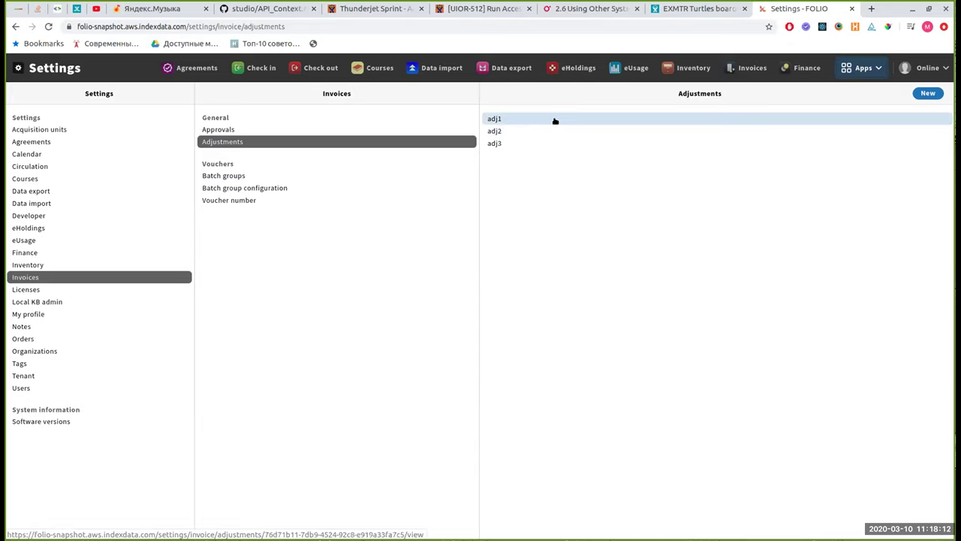
- Inspect the adj1 and adj2 adjustment presets, then switch to the Invoices app
left_click(555, 121)
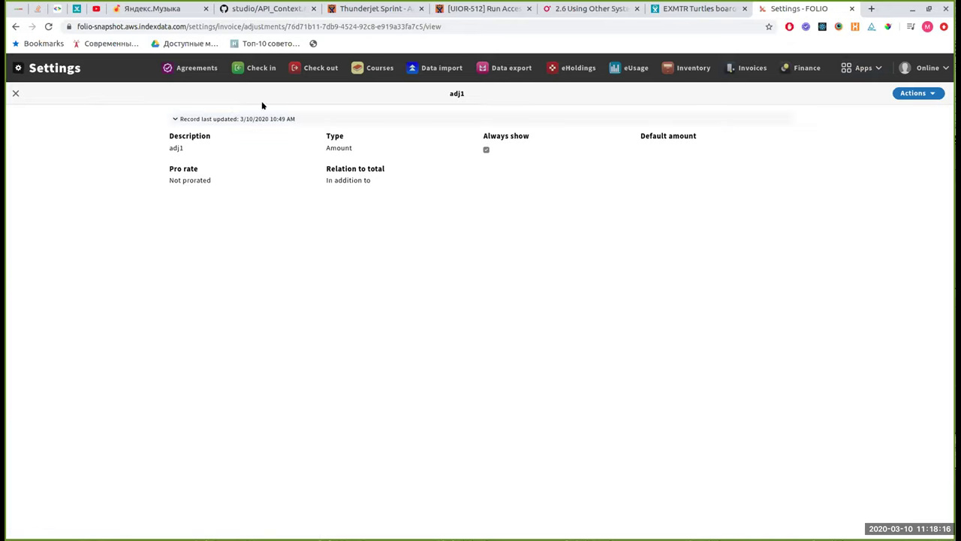
left_click(15, 93)
left_click(509, 130)
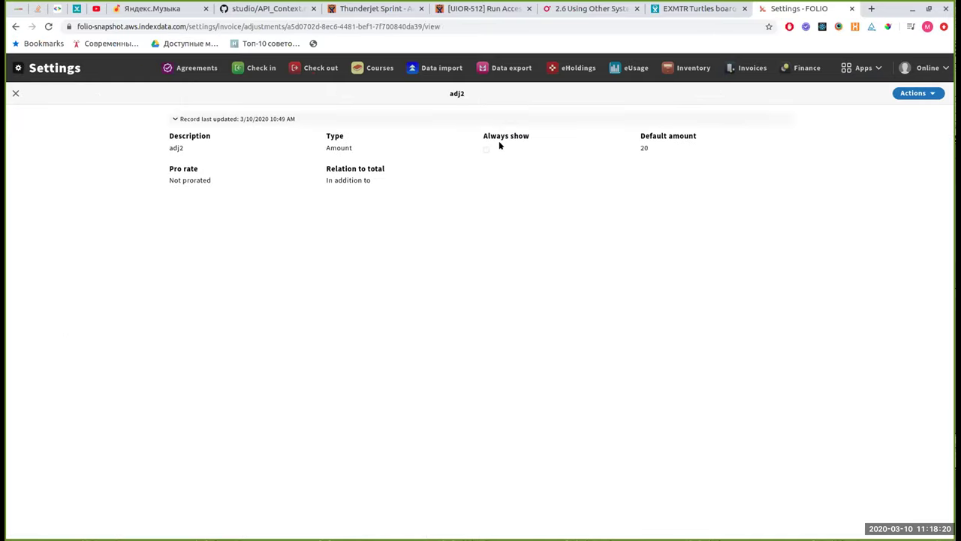
left_click(15, 93)
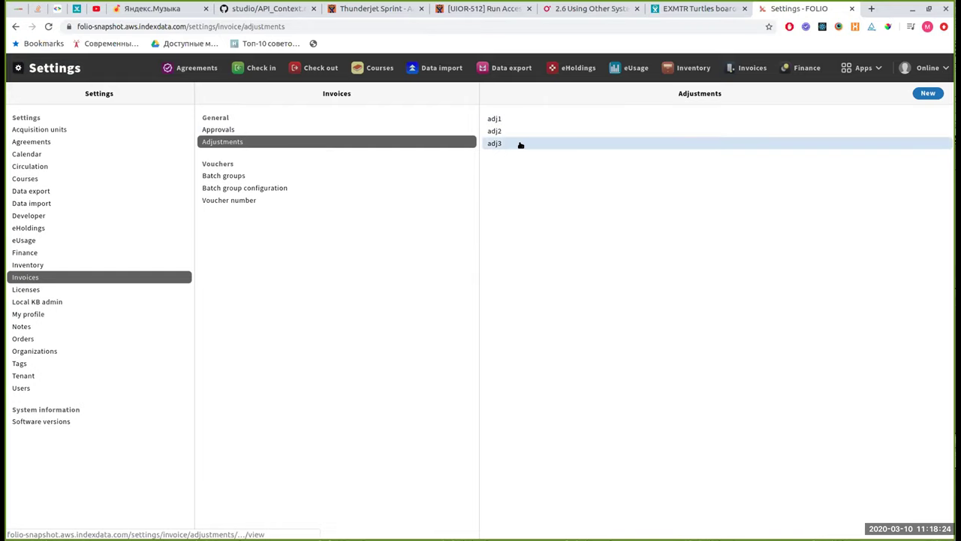
left_click(749, 68)
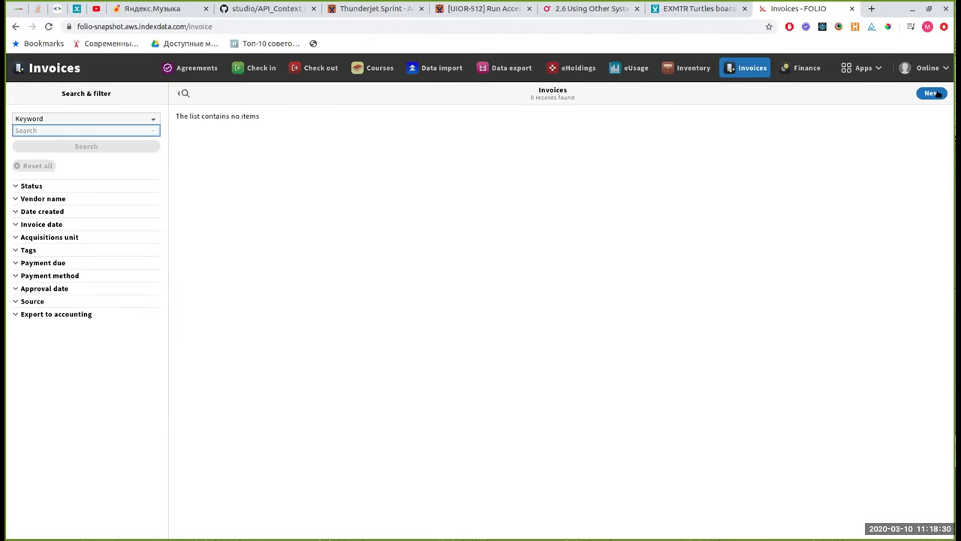
- Create a new vendor invoice, delete its adj3 adjustment so only adj1 remains, then close the form
left_click(927, 92)
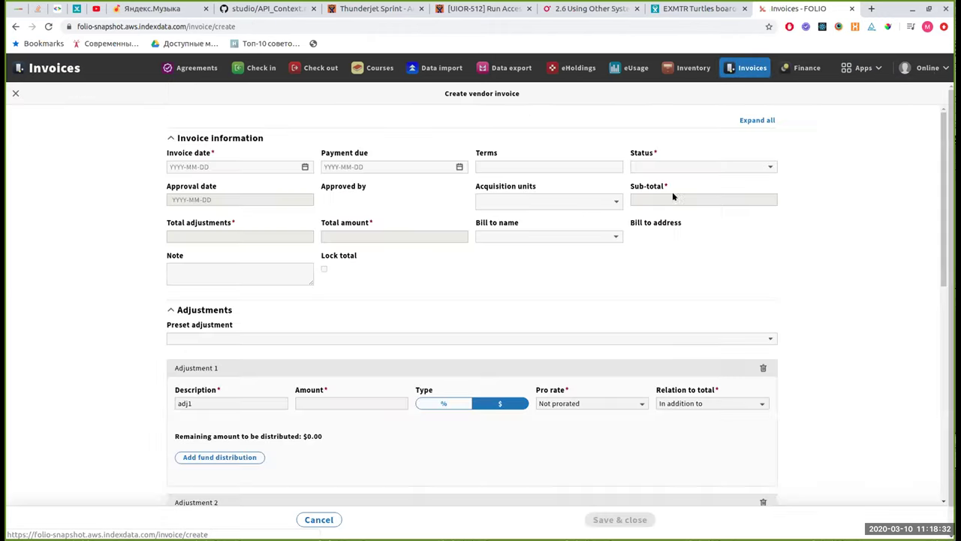
scroll(574, 231, "down", 1)
scroll(292, 232, "down", 3)
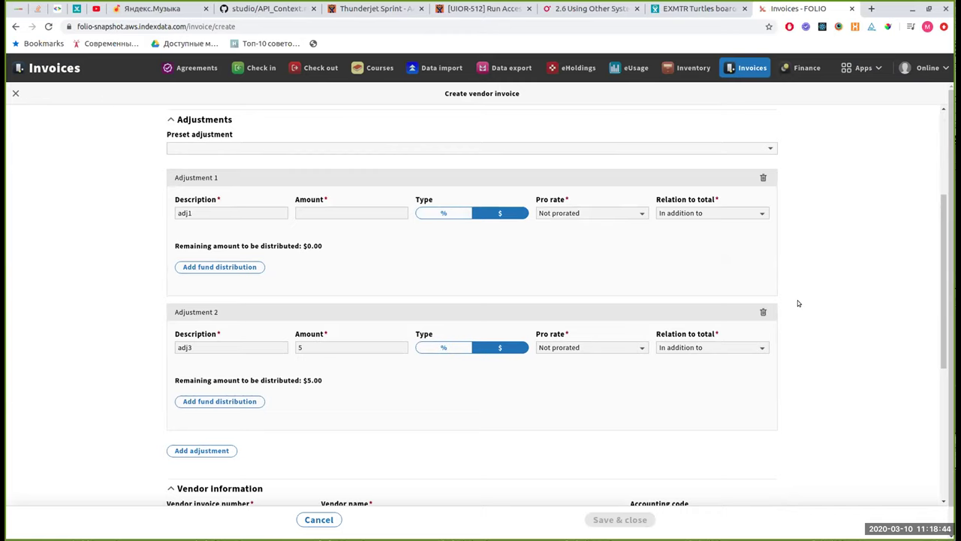
left_click(764, 311)
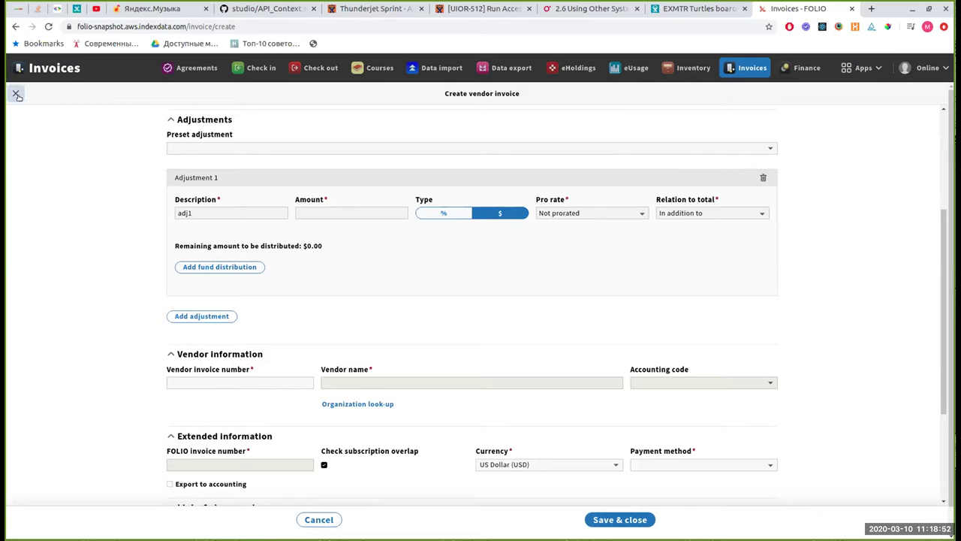
left_click(17, 95)
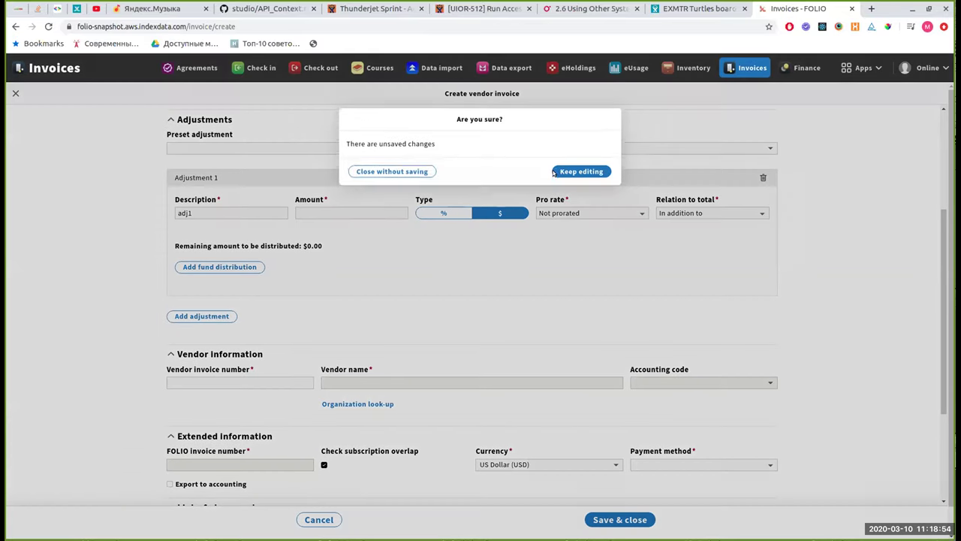
- Discard the unsaved invoice and go to Finance, closing Fiscal Year 2020 details to list FY2019, FY2020 and FY18
left_click(553, 174)
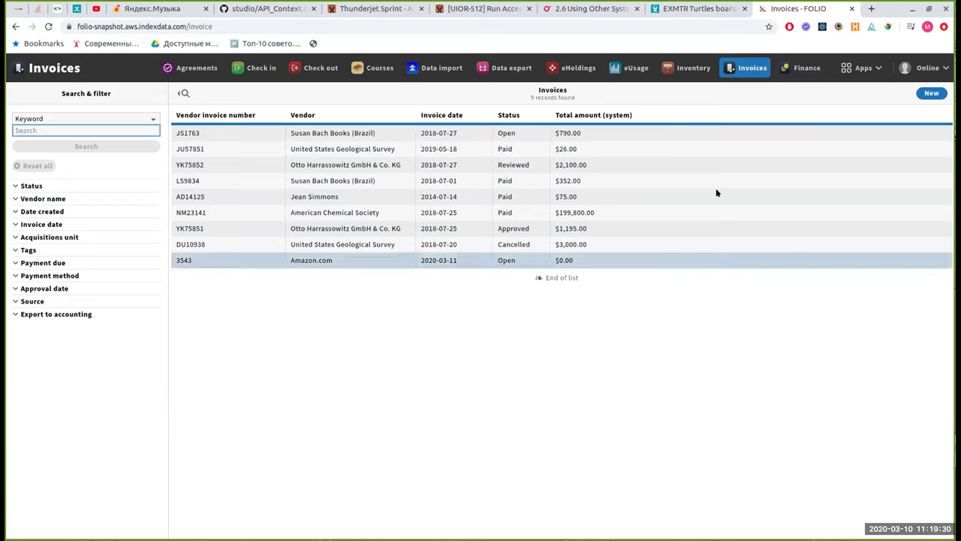
left_click(792, 69)
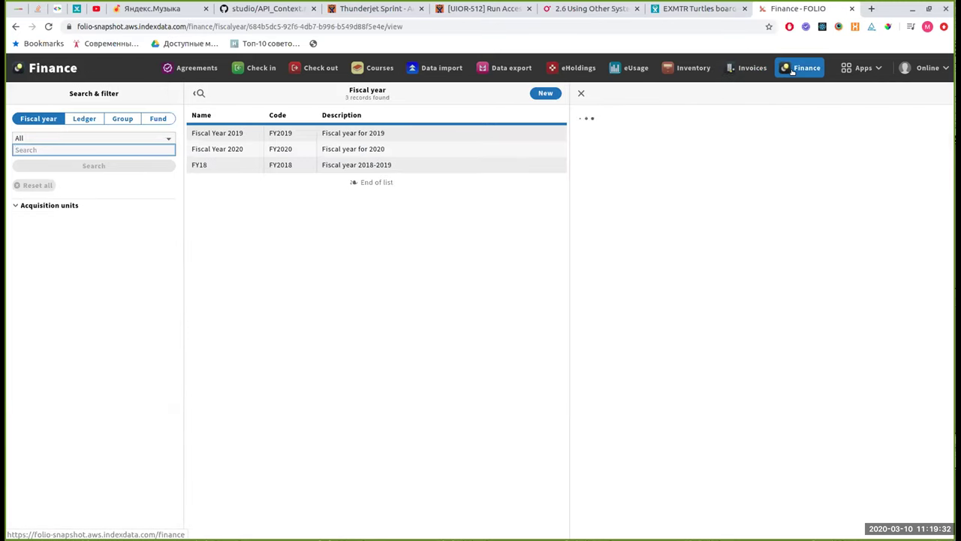
left_click(581, 94)
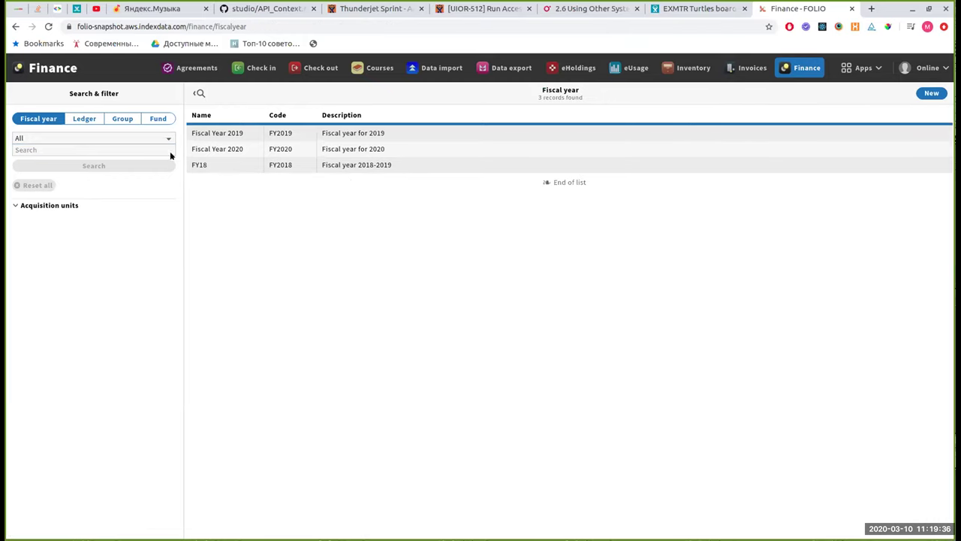
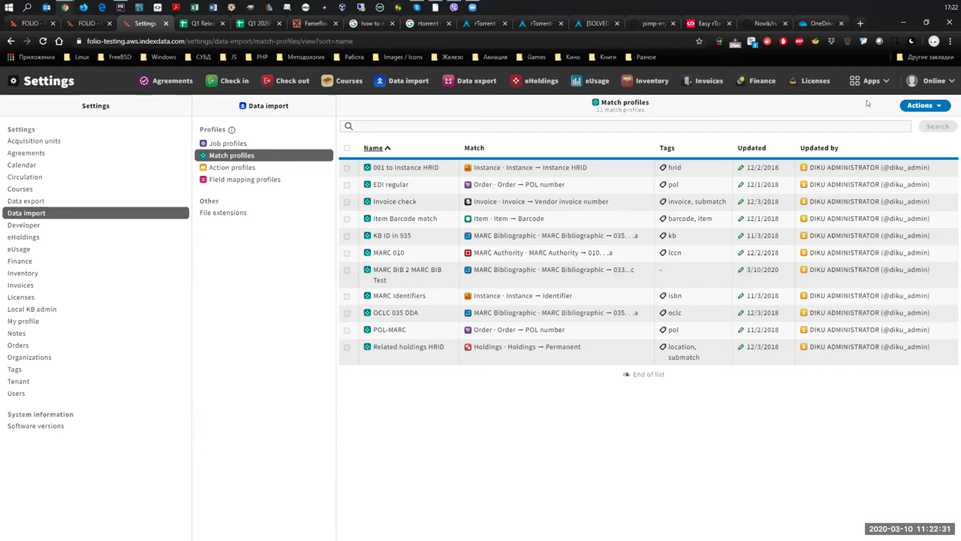
- Open the options menu for the Match profiles list in Data import settings
left_click(924, 105)
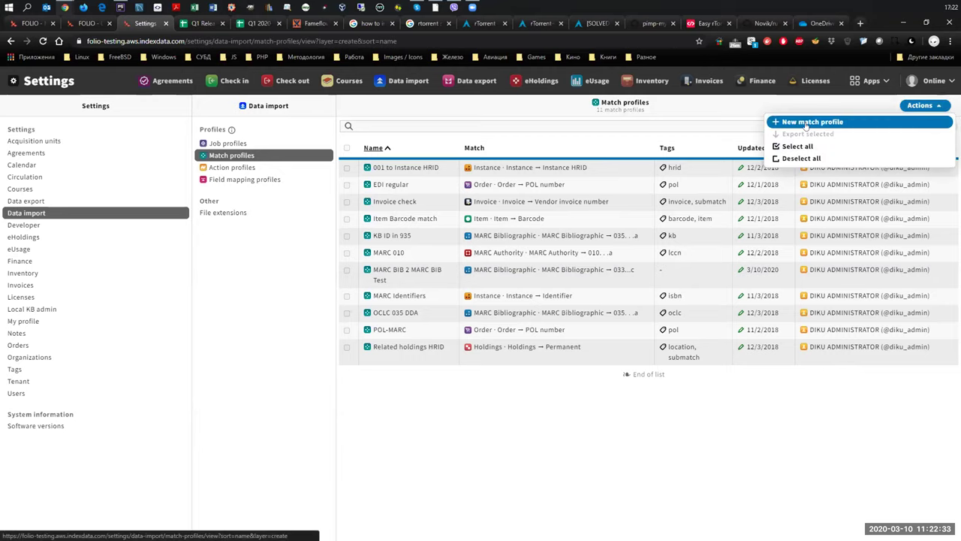
- Start a new match profile comparing incoming MARC Holdings against existing MARC Holdings records
left_click(805, 124)
scroll(752, 248, "down", 2)
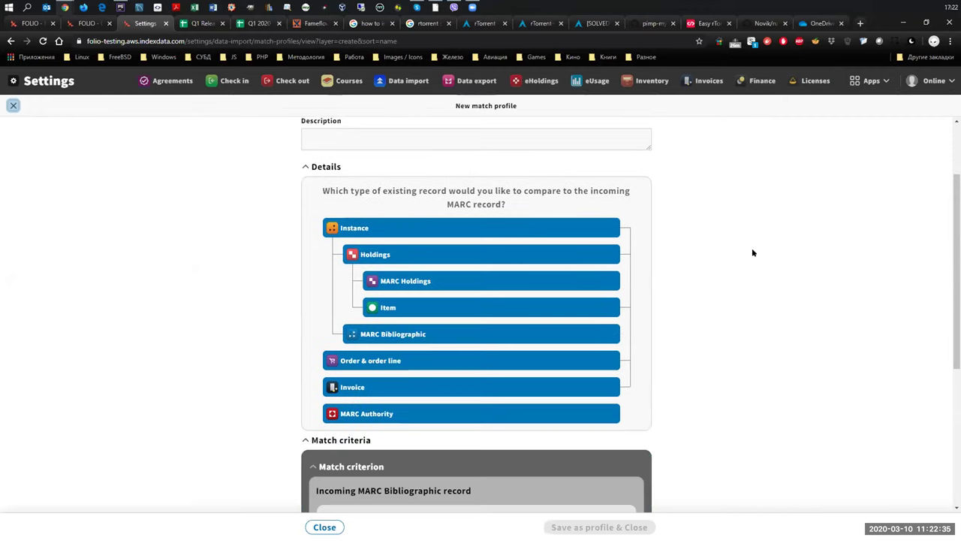
scroll(754, 249, "up", 1)
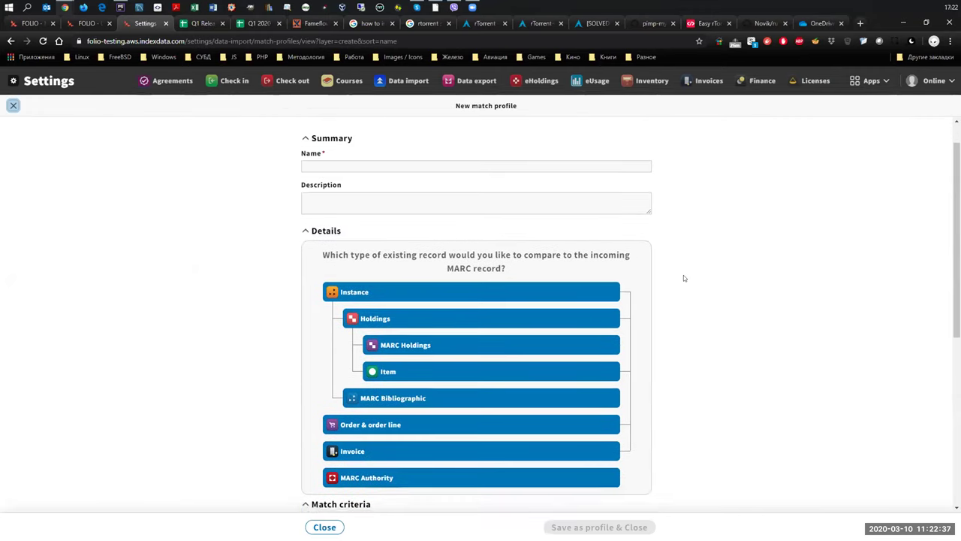
scroll(500, 279, "down", 1)
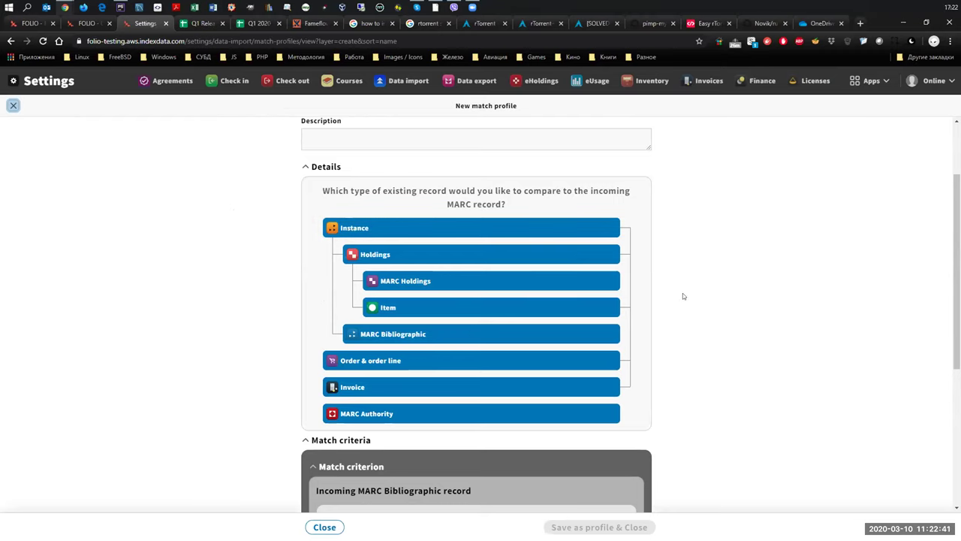
scroll(683, 293, "down", 1)
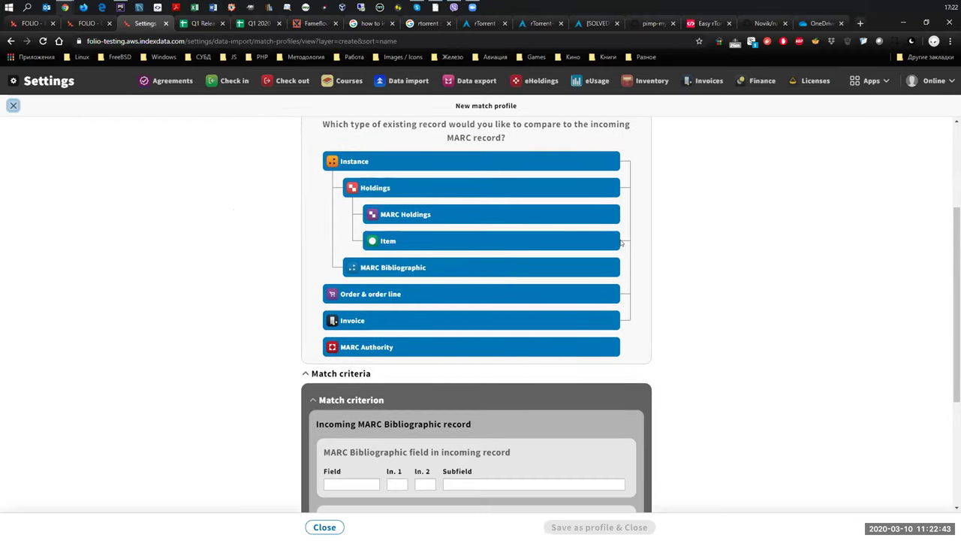
left_click(466, 216)
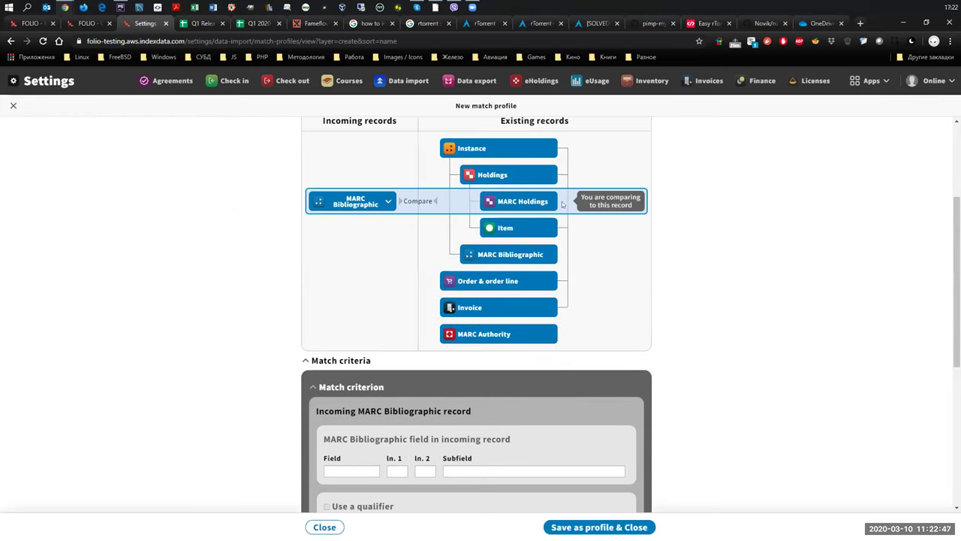
left_click(356, 204)
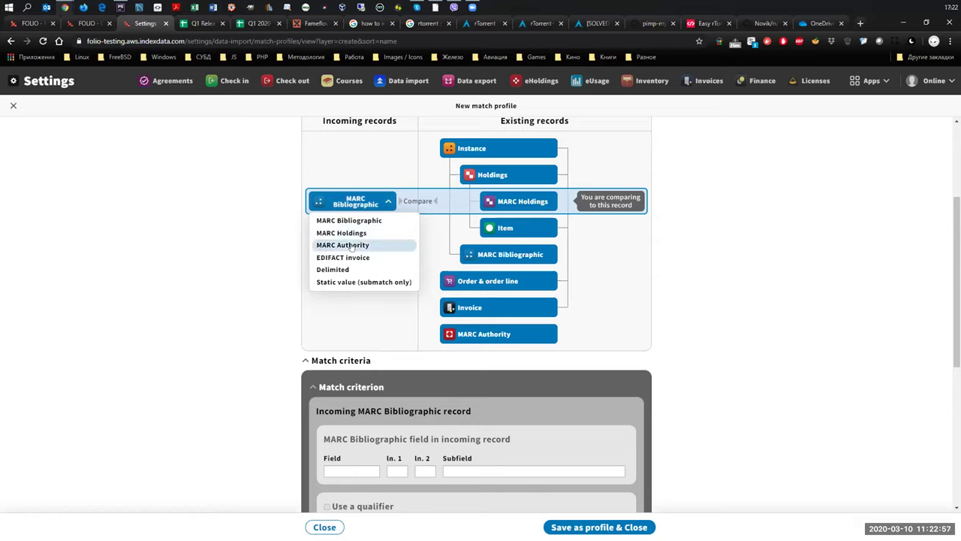
left_click(342, 233)
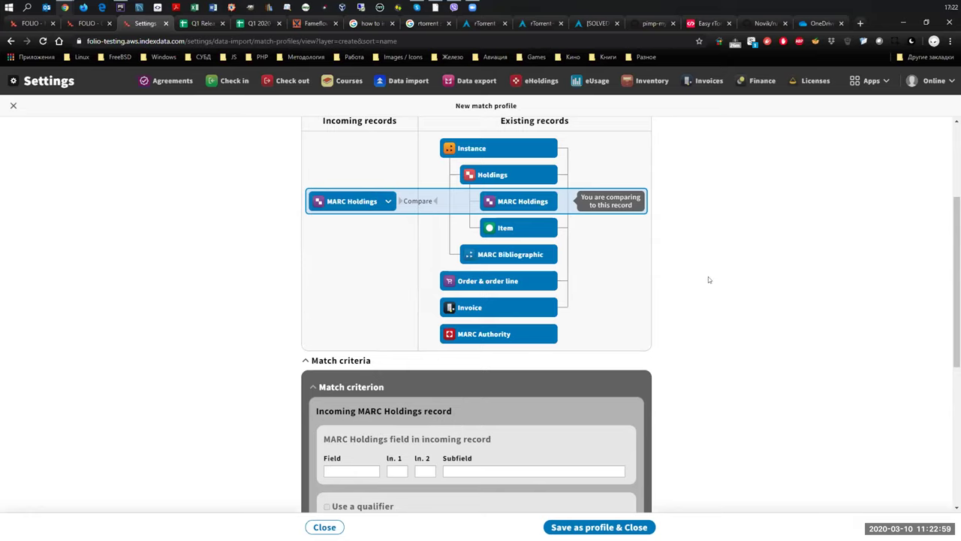
scroll(724, 255, "down", 3)
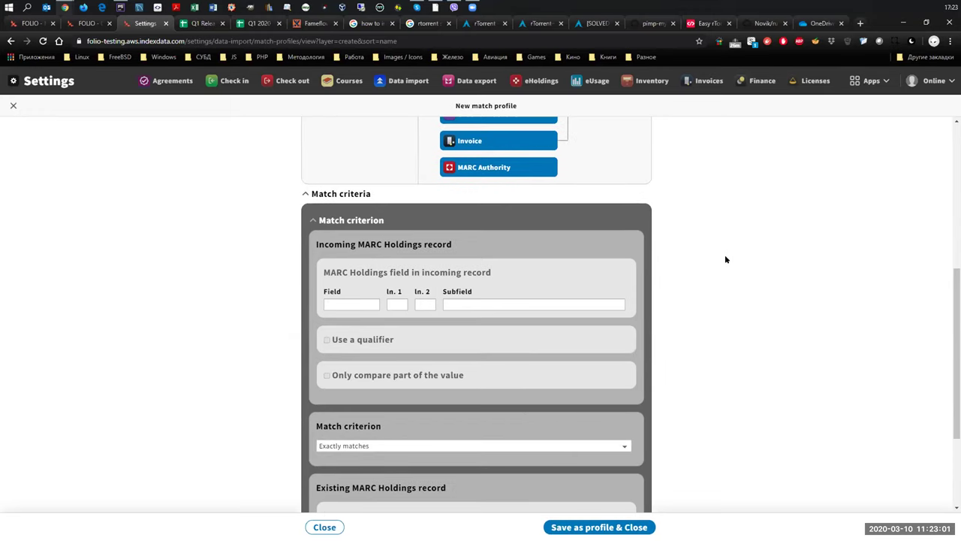
scroll(725, 251, "down", 1)
scroll(676, 245, "down", 1)
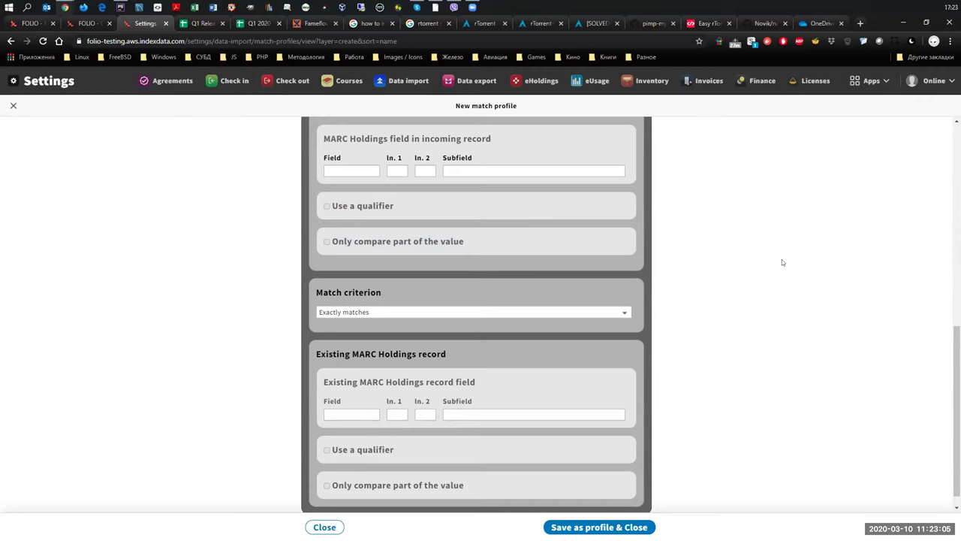
scroll(782, 262, "down", 1)
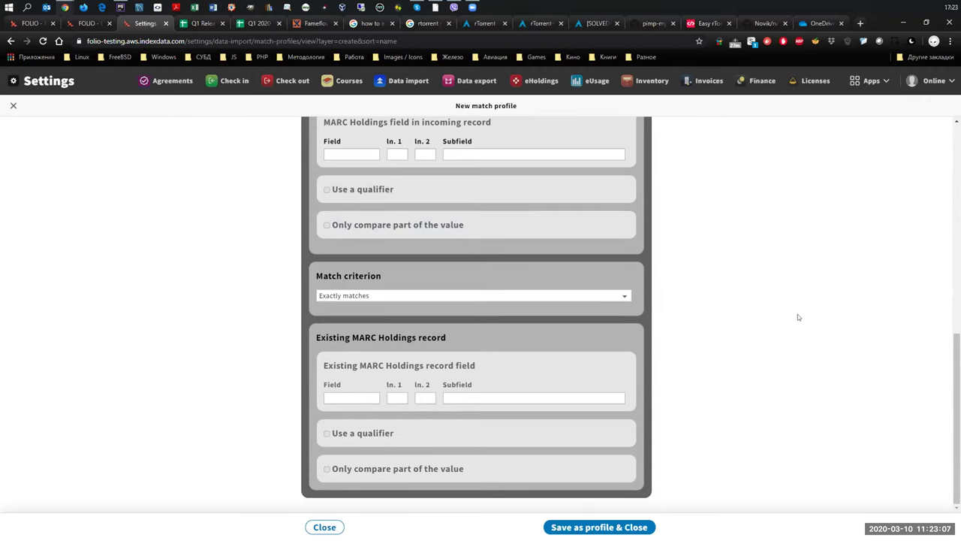
scroll(753, 281, "up", 3)
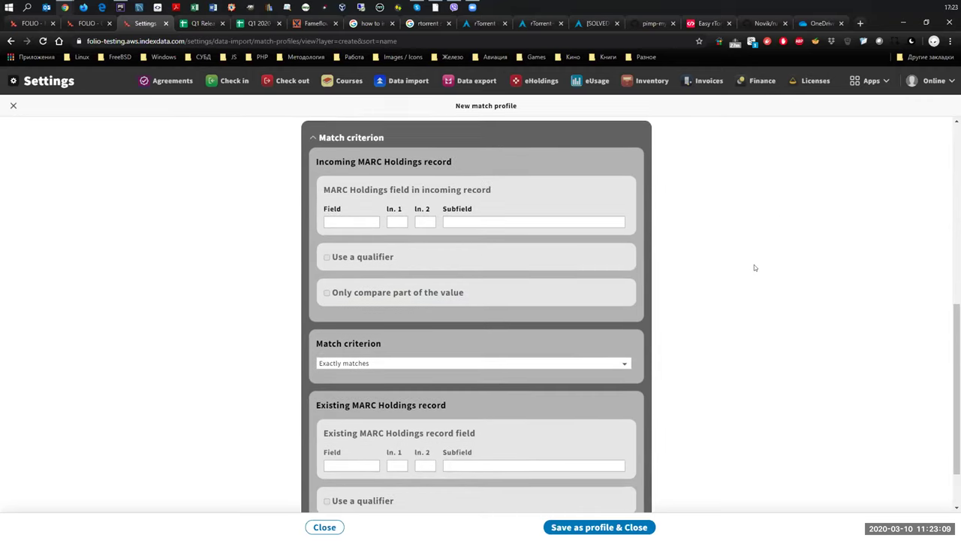
scroll(753, 263, "up", 2)
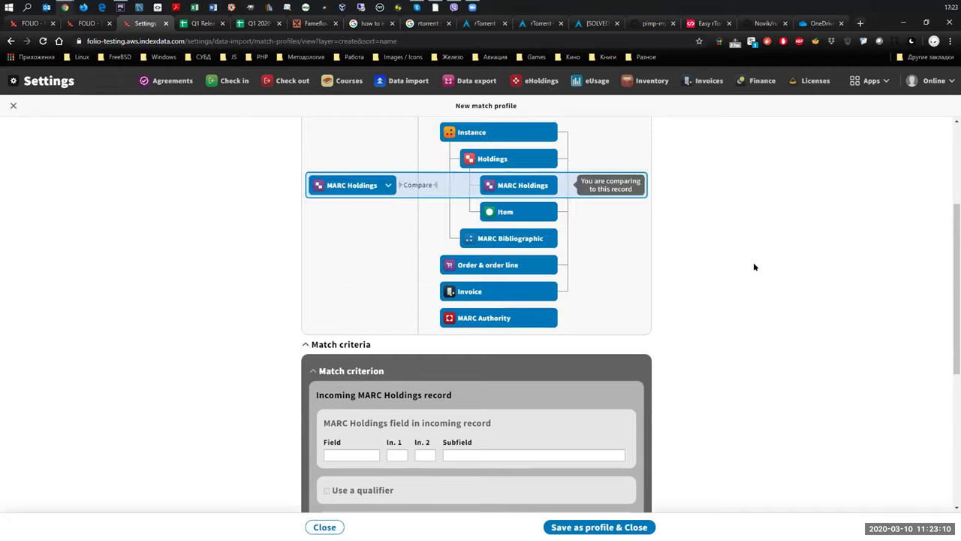
left_click(366, 189)
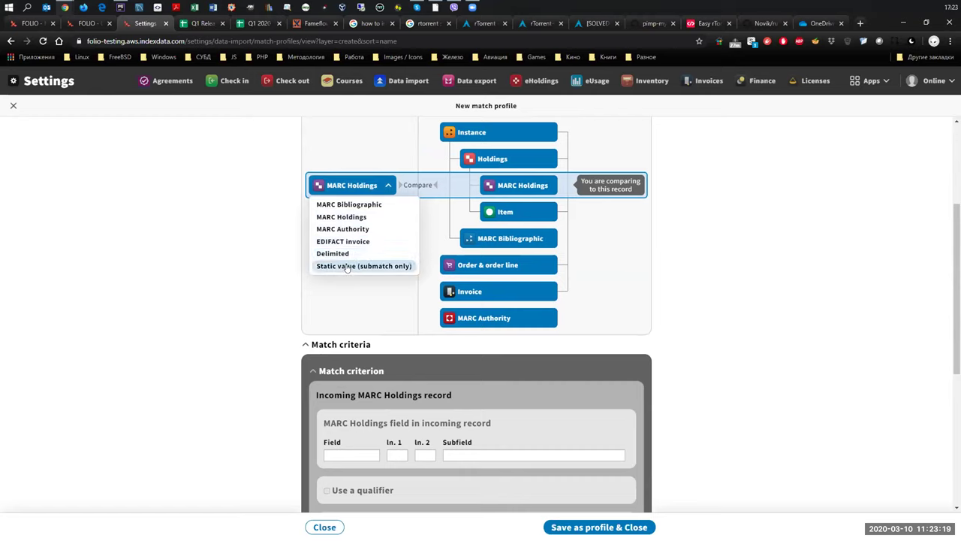
left_click(347, 267)
scroll(771, 274, "down", 3)
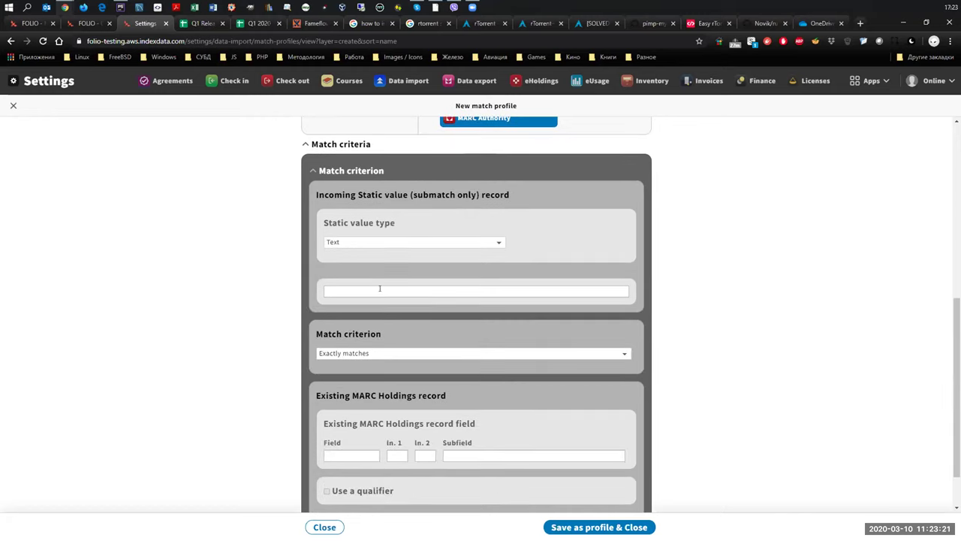
left_click(485, 244)
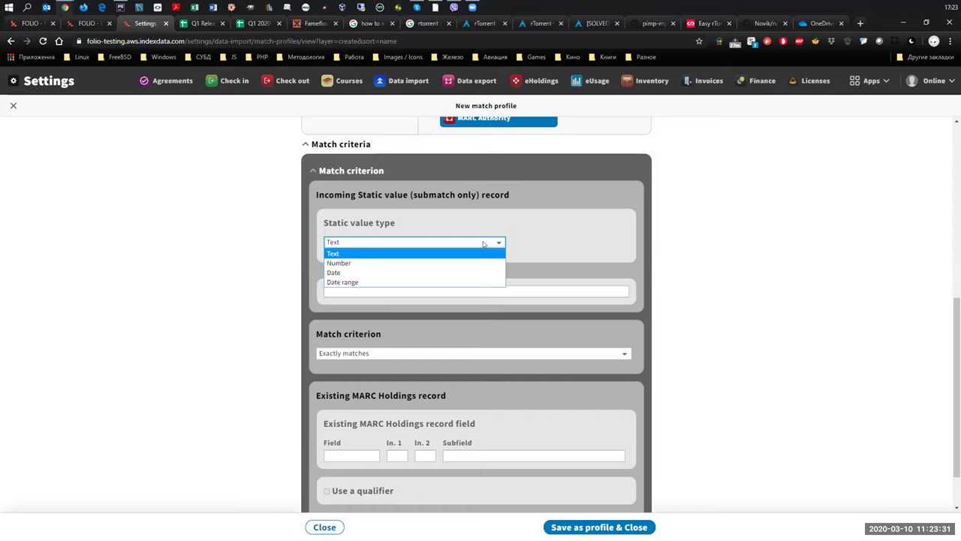
left_click(484, 244)
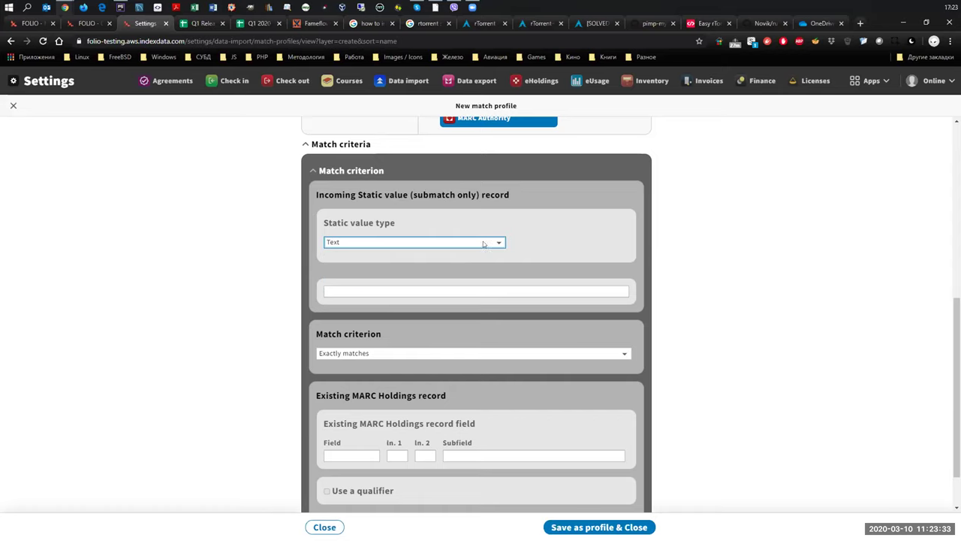
left_click(751, 233)
scroll(667, 244, "up", 3)
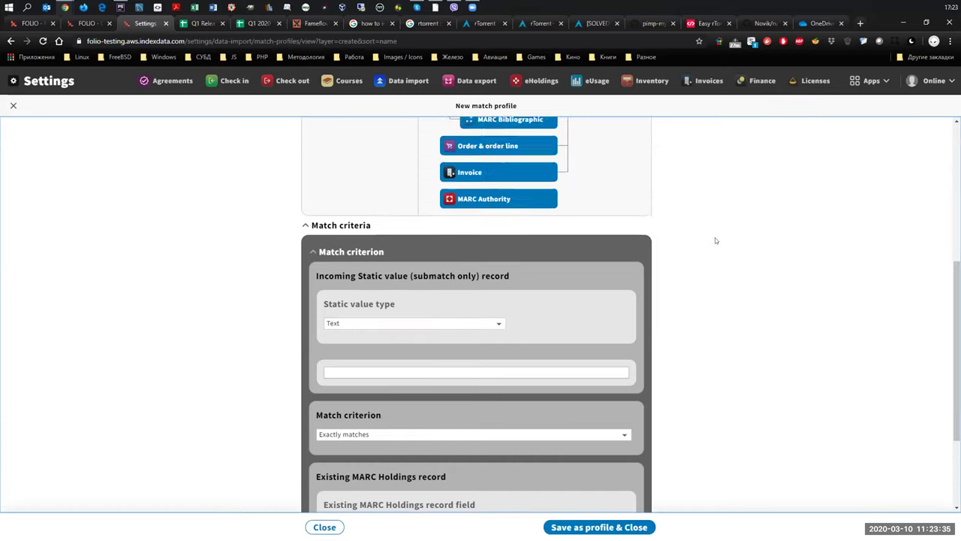
left_click(353, 218)
left_click(342, 249)
scroll(790, 304, "down", 3)
scroll(789, 303, "down", 1)
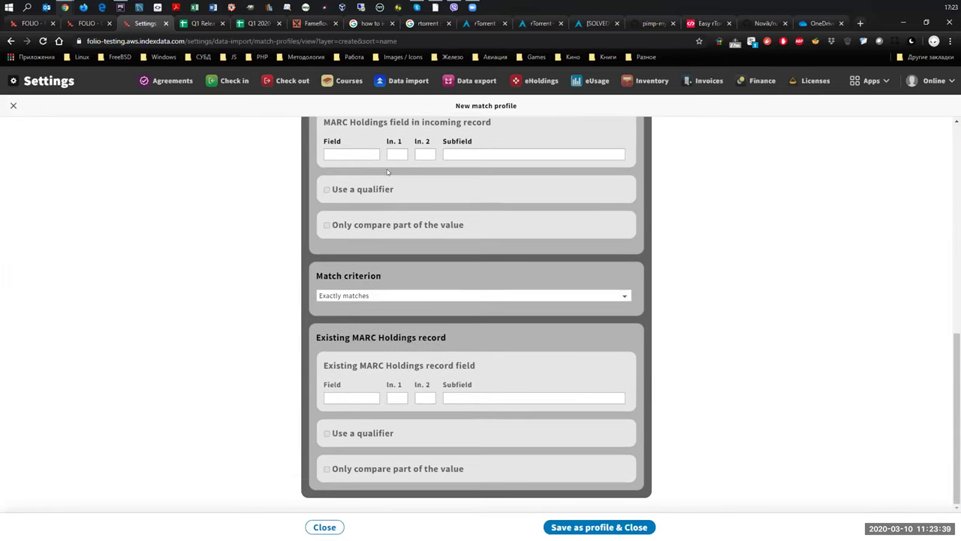
- Set the incoming field to 03, subfield b, with a Begins with 'default 1' qualifier
left_click(368, 153)
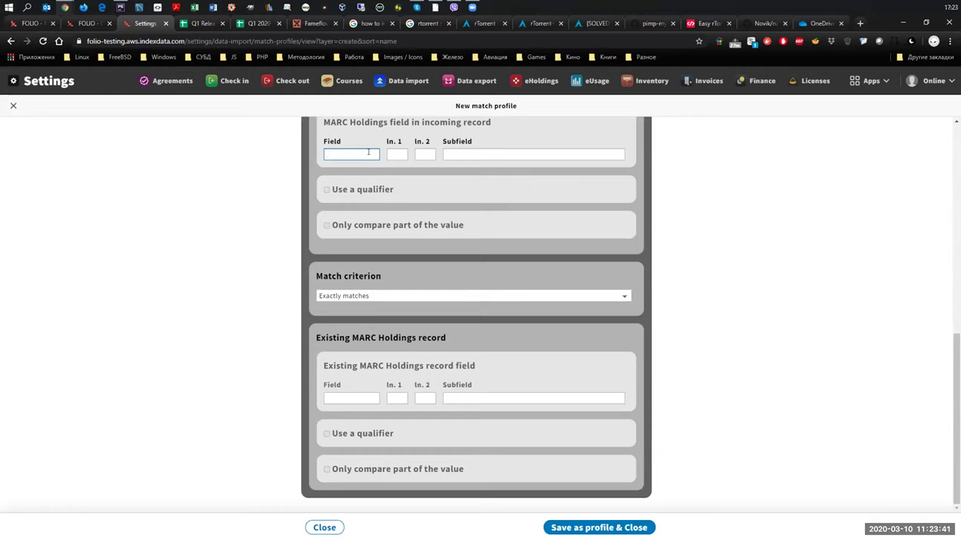
type("03")
left_click(483, 151)
type("b")
left_click(378, 192)
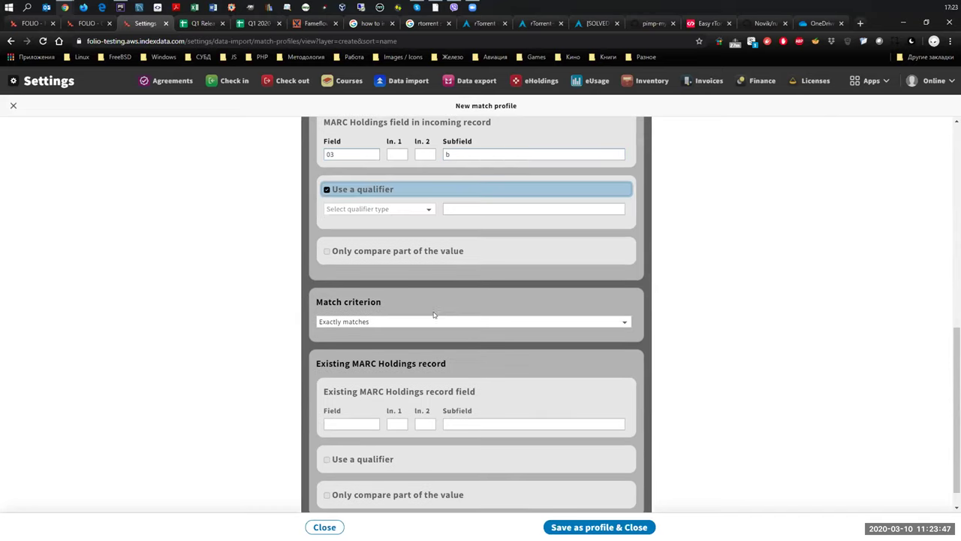
left_click(386, 210)
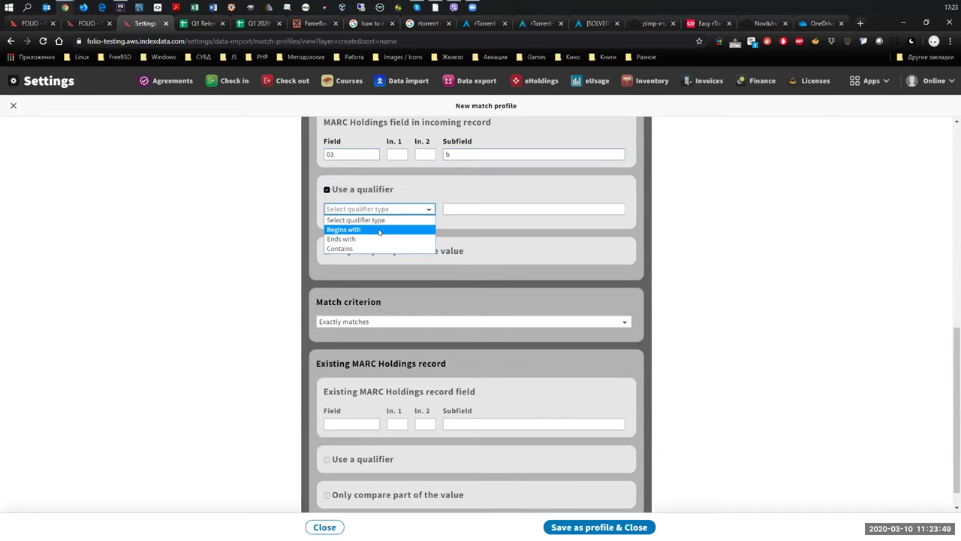
key("Return")
left_click(519, 208)
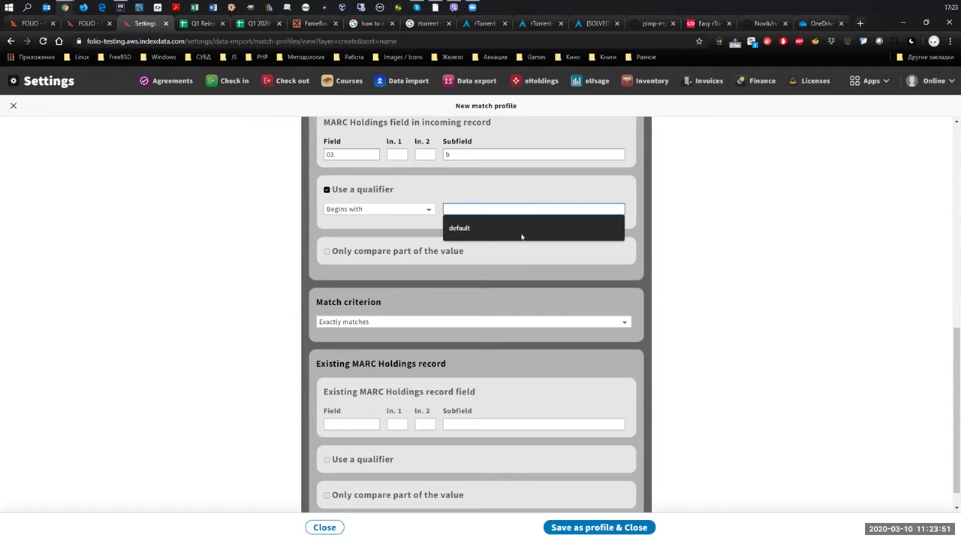
left_click(521, 232)
type("1")
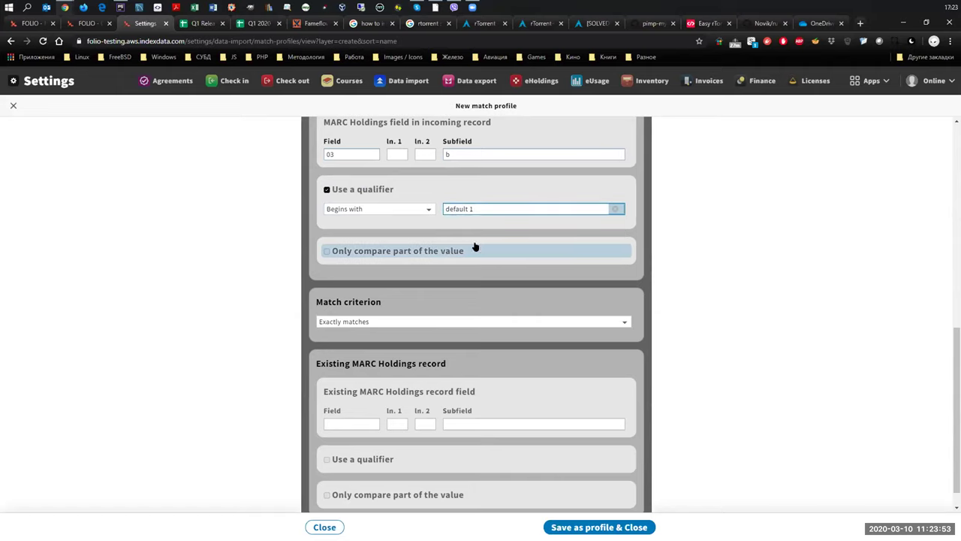
- Compare only the alphanumeric part of the incoming value
left_click(351, 258)
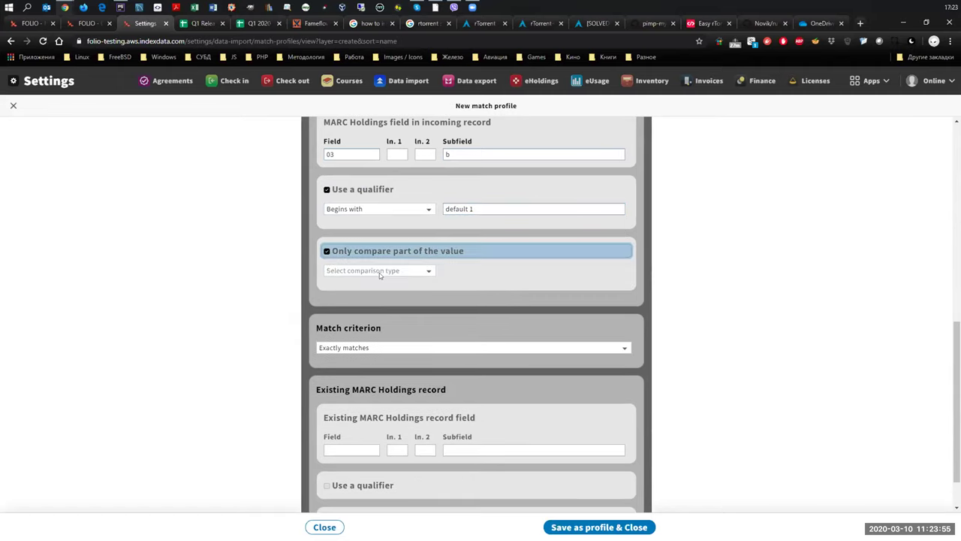
left_click(380, 272)
left_click(370, 301)
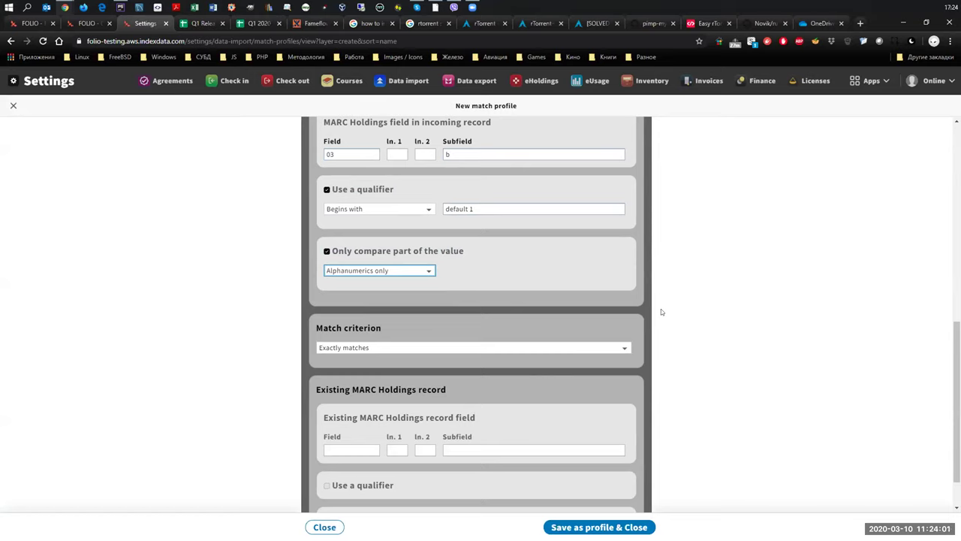
scroll(661, 312, "down", 1)
- Set the existing record field to 033 and enter a first subfield value
left_click(351, 399)
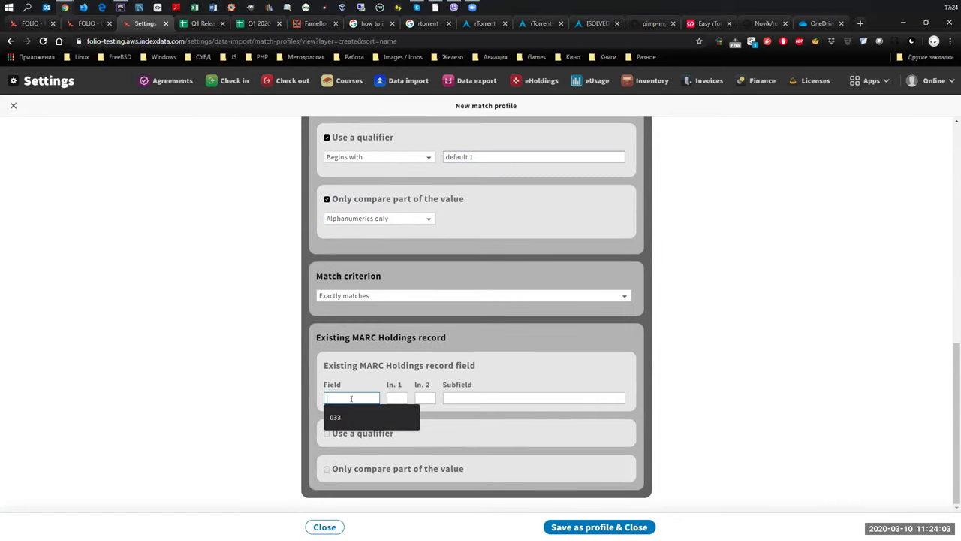
left_click(351, 430)
left_click(502, 398)
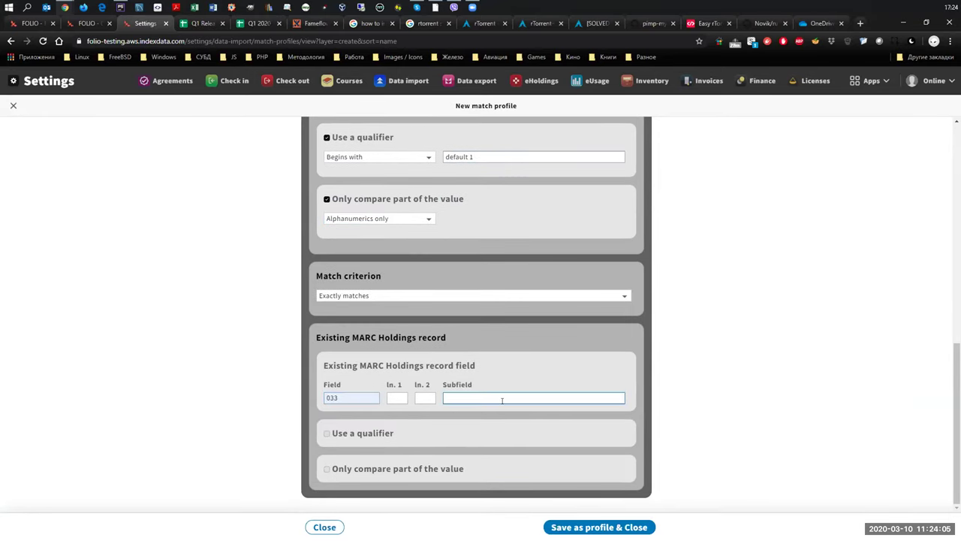
type("default 2")
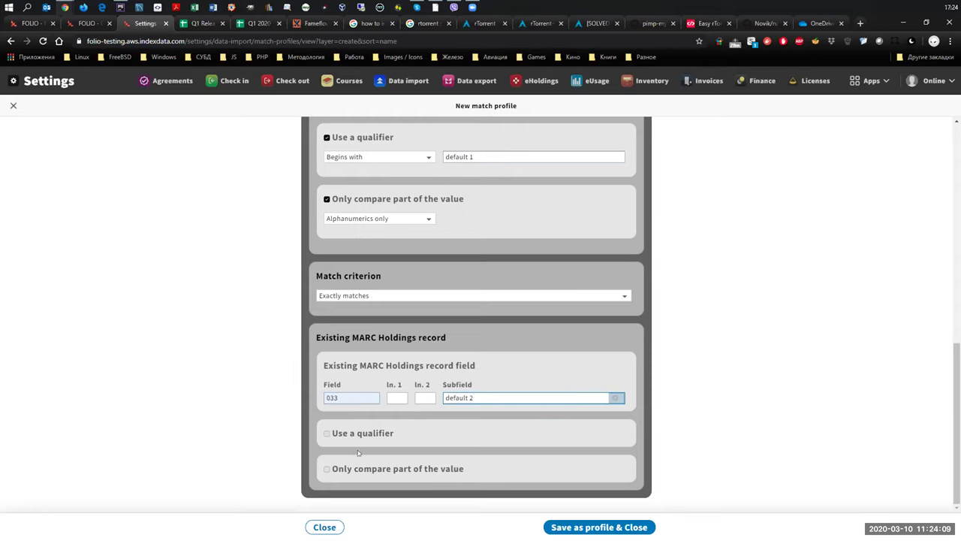
left_click(742, 432)
- Clear and retype the existing record subfield until it reads 1
scroll(747, 429, "down", 1)
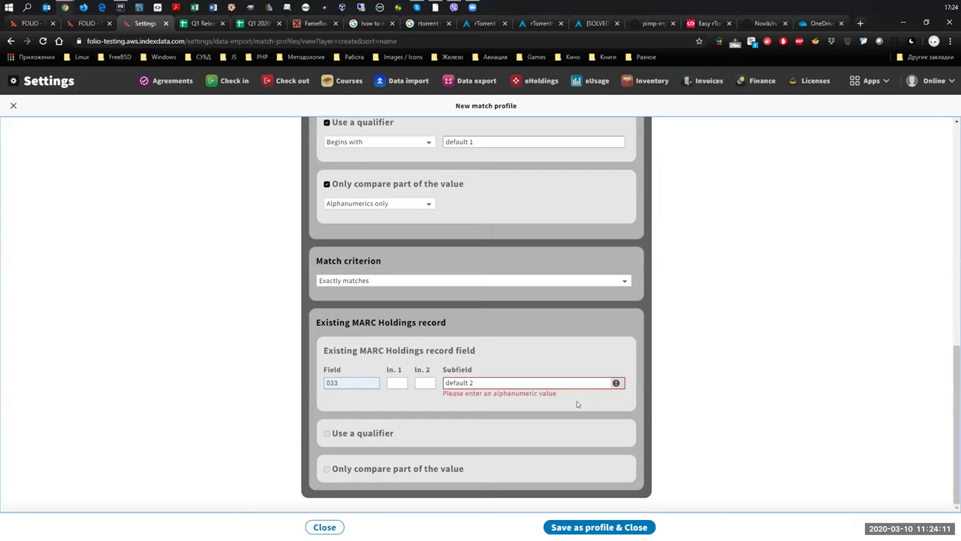
left_click(487, 382)
key("ctrl+a")
key("Left")
key("Right")
key("Right")
key("Delete")
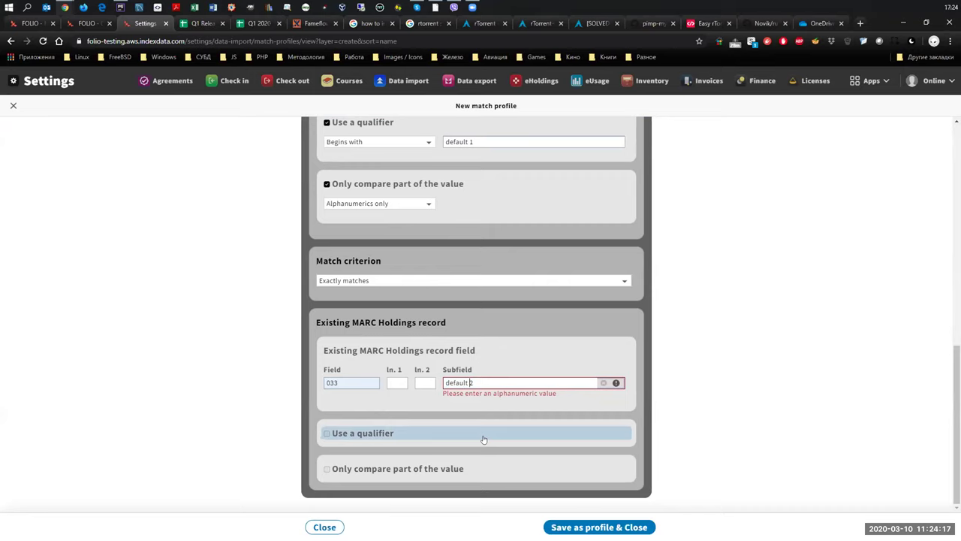
left_click(604, 398)
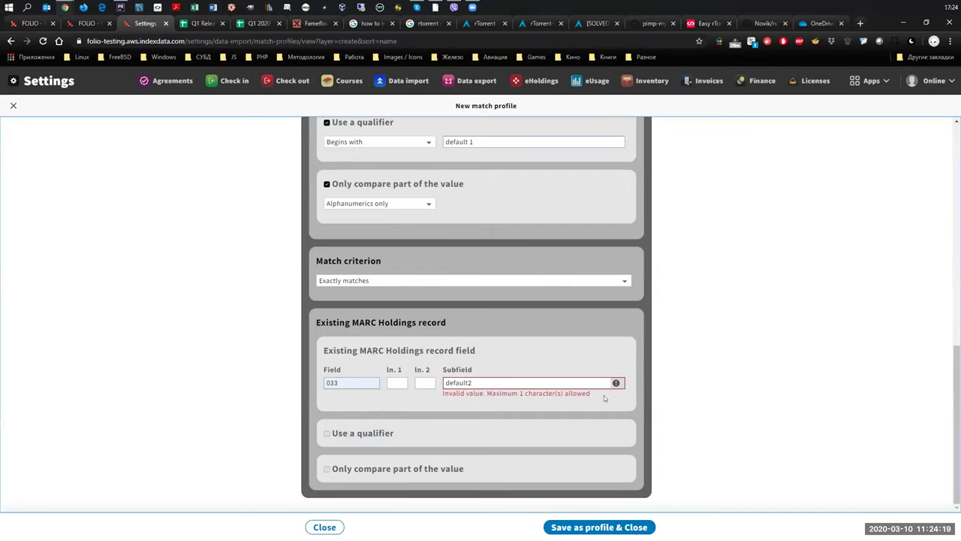
double_click(465, 383)
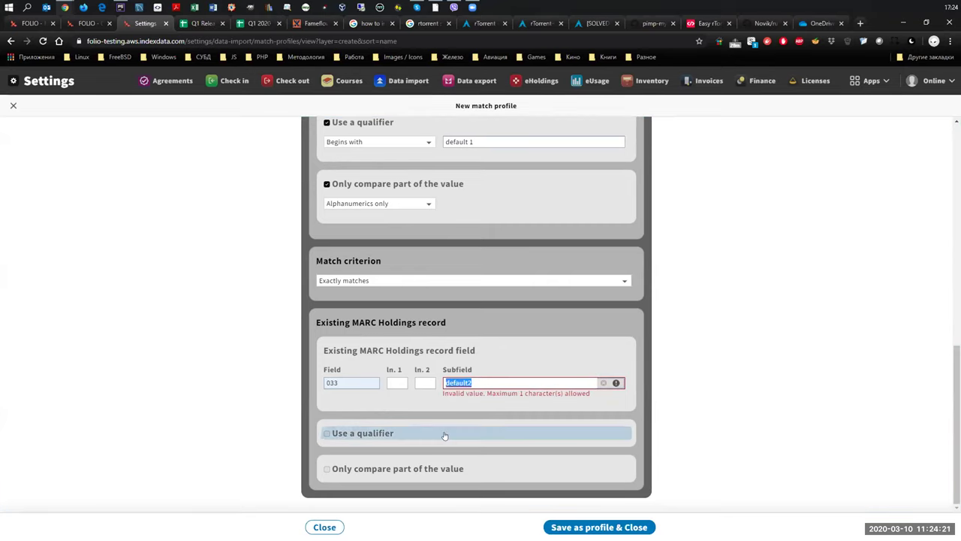
key("BackSpace")
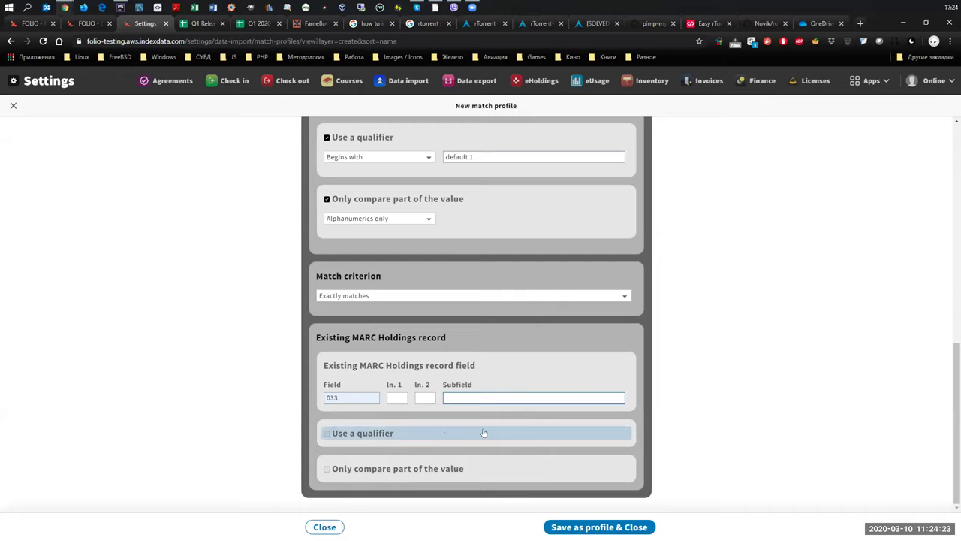
type("12312312")
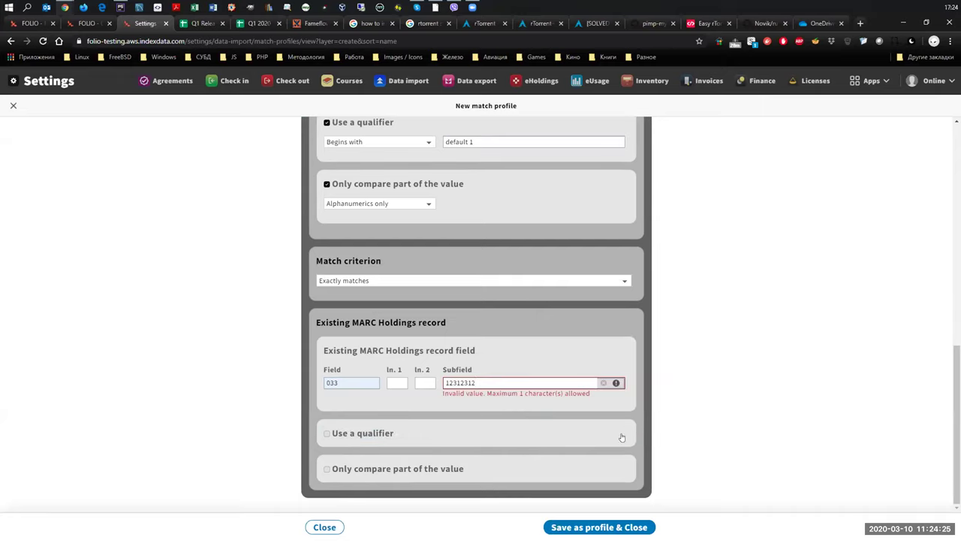
key("BackSpace")
key("BackSpace")
key("BackSpace")
key("BackSpace")
key("BackSpace")
key("BackSpace")
key("BackSpace")
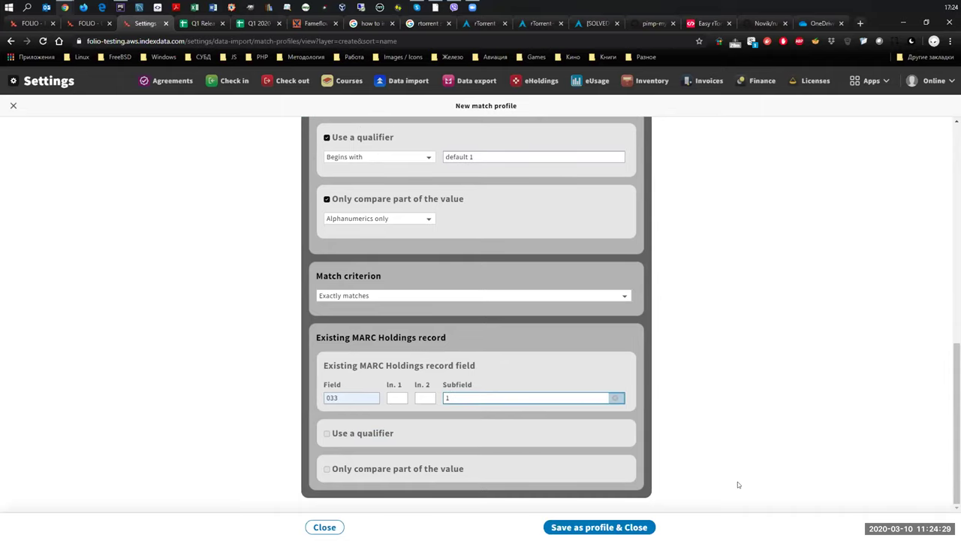
- Qualify the existing value with Begins with 'default 2', compare alphanumerics only, and try saving
left_click(327, 433)
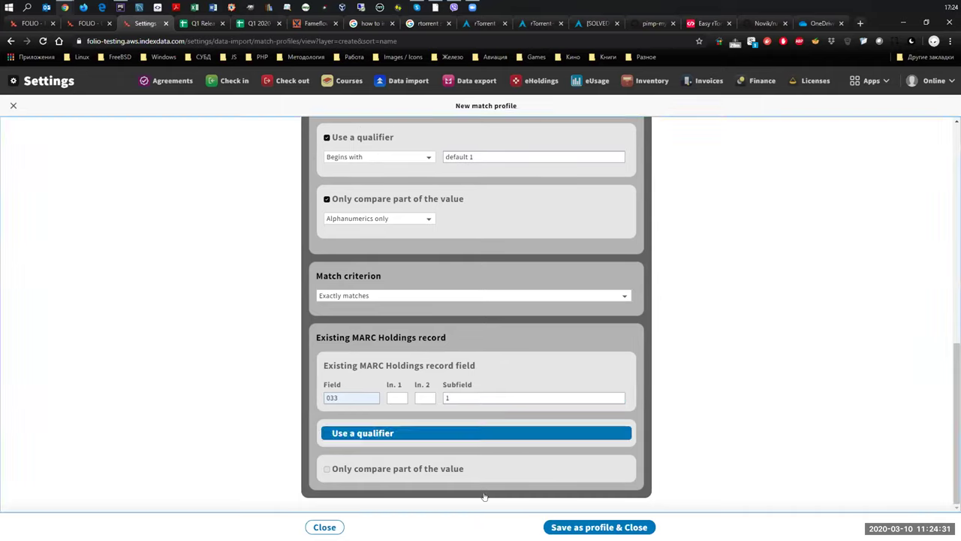
left_click(327, 470)
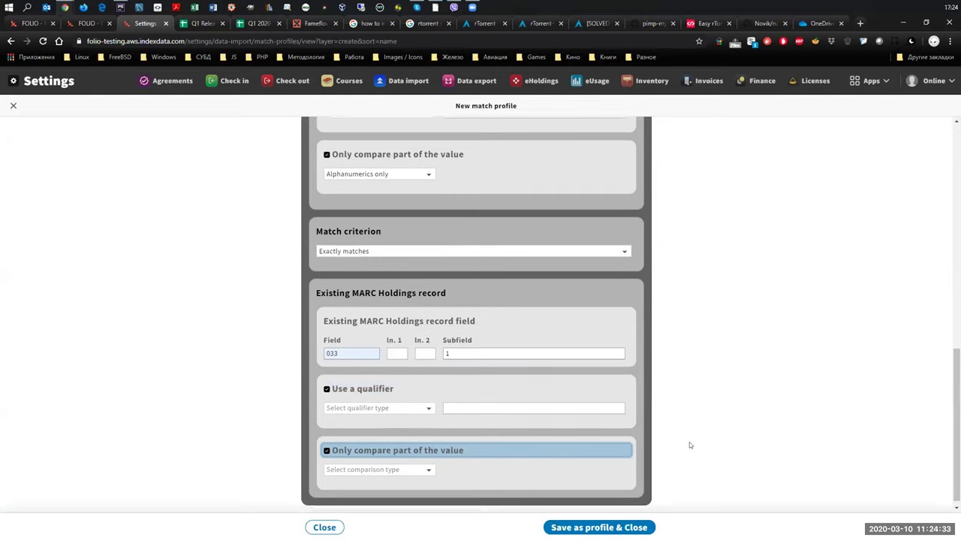
left_click(349, 400)
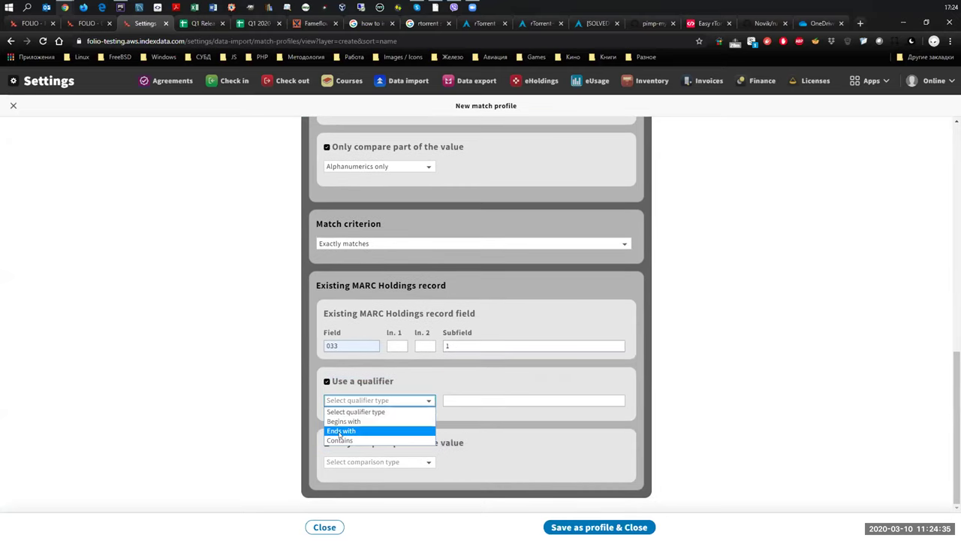
left_click(347, 421)
left_click(488, 400)
type("default 2")
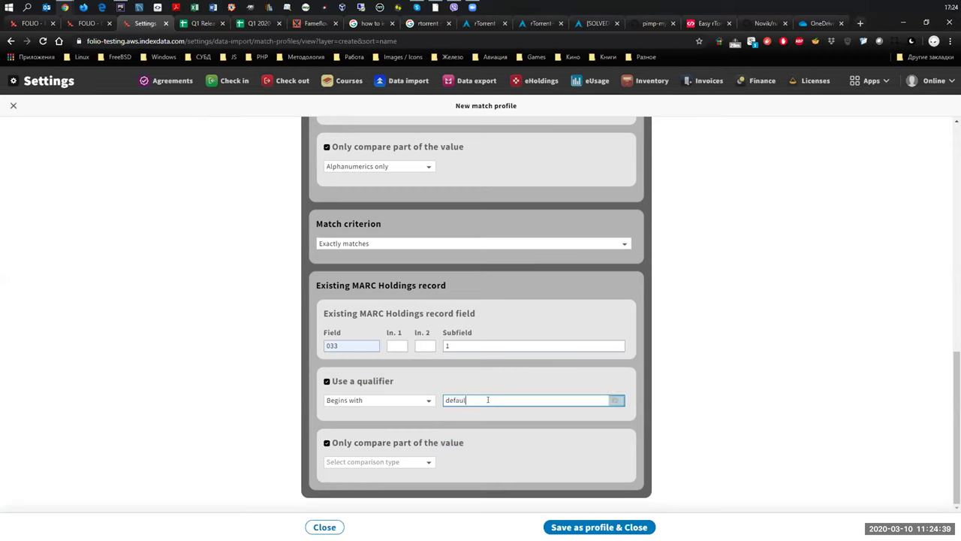
left_click(411, 463)
left_click(380, 489)
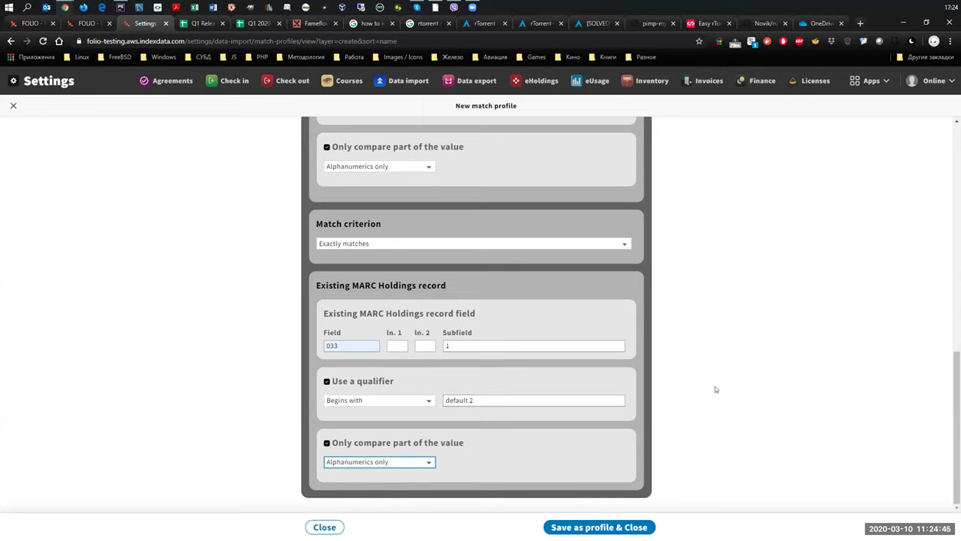
key("Return")
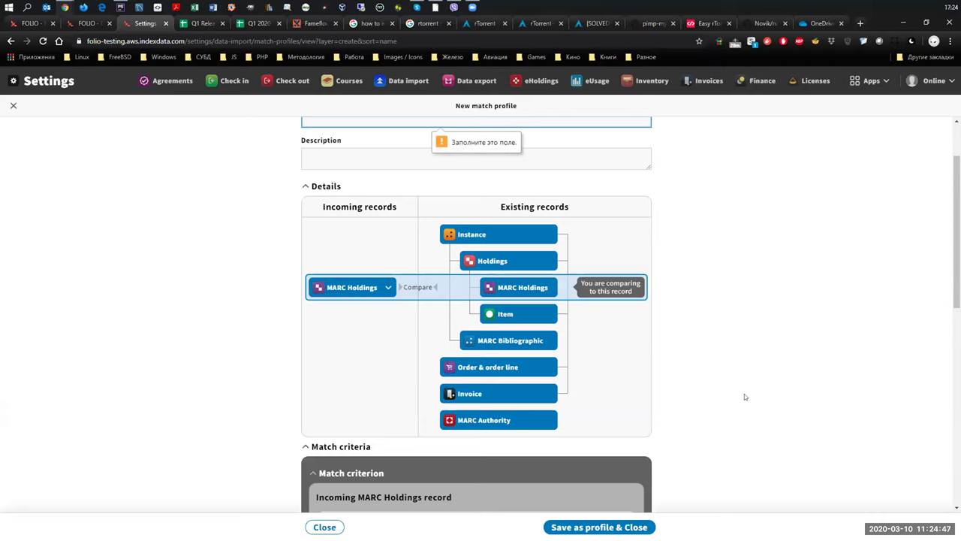
- Name the profile 'MARC Holdings 2 MARC Holdings' and save it to the list
scroll(762, 218, "up", 1)
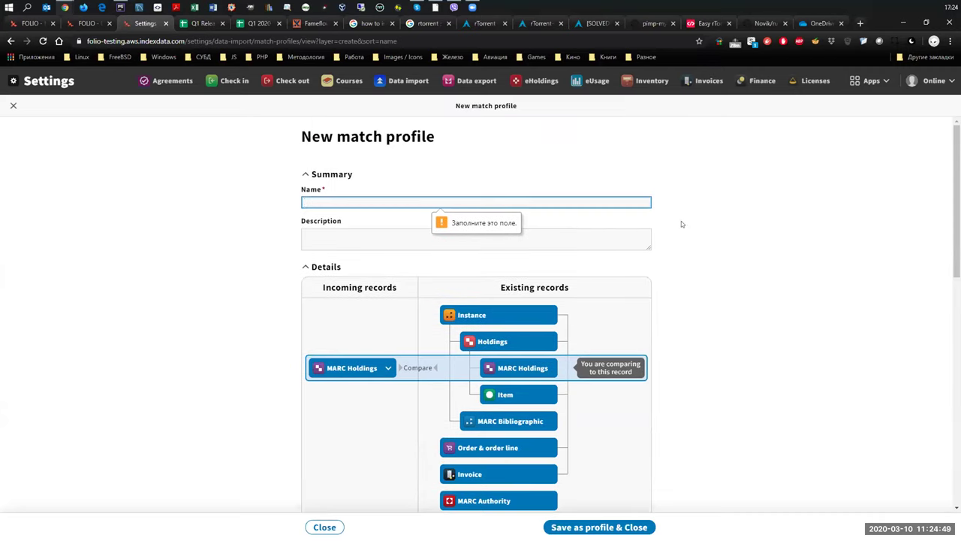
left_click(455, 199)
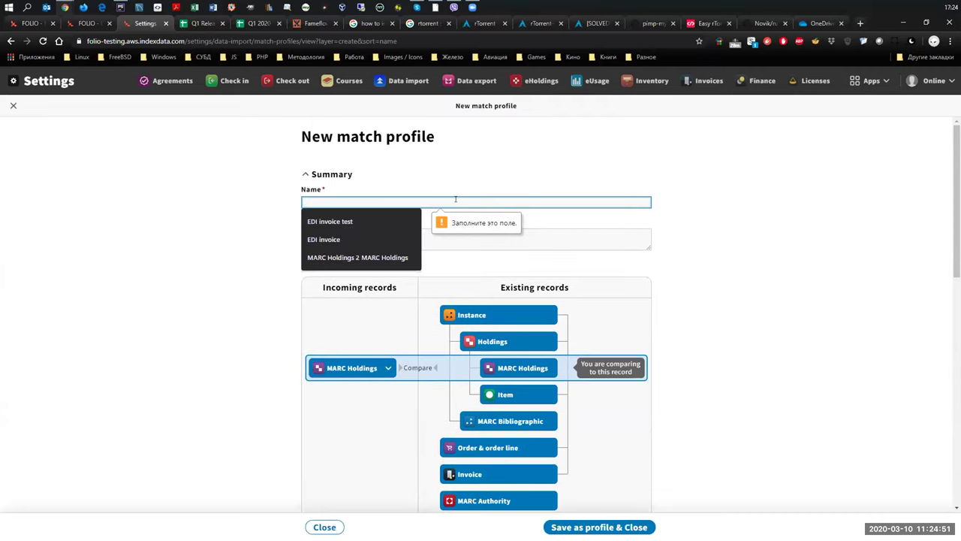
left_click(394, 257)
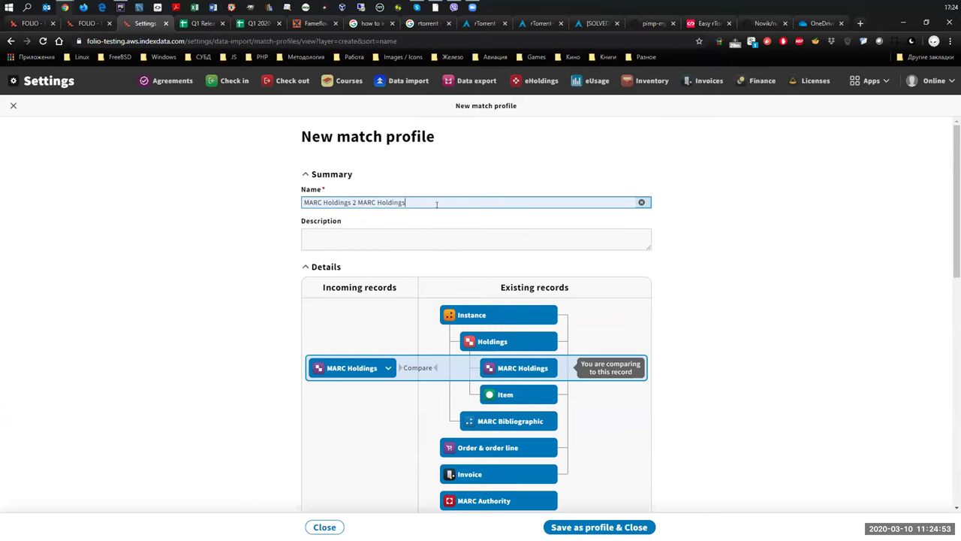
left_click(781, 455)
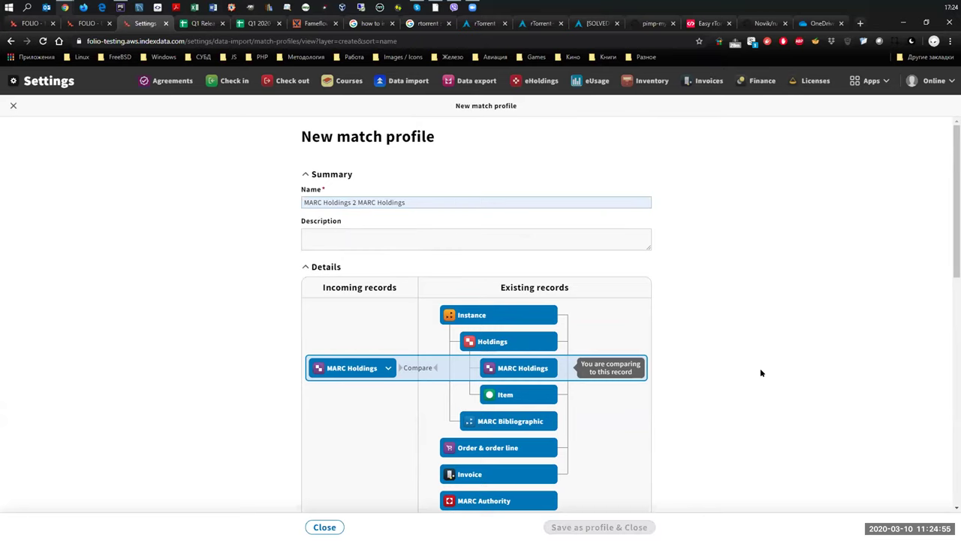
key("alt+Left")
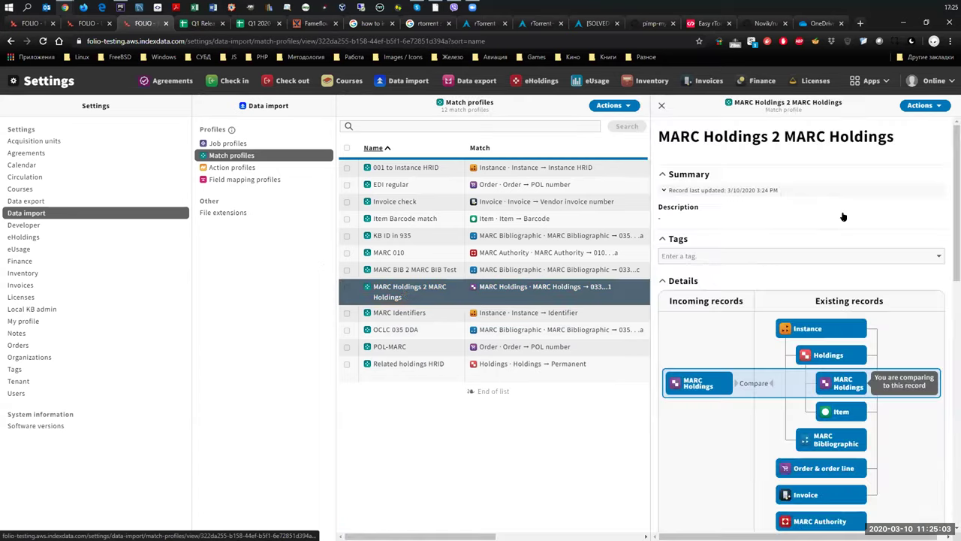
scroll(857, 200, "down", 3)
scroll(857, 201, "down", 4)
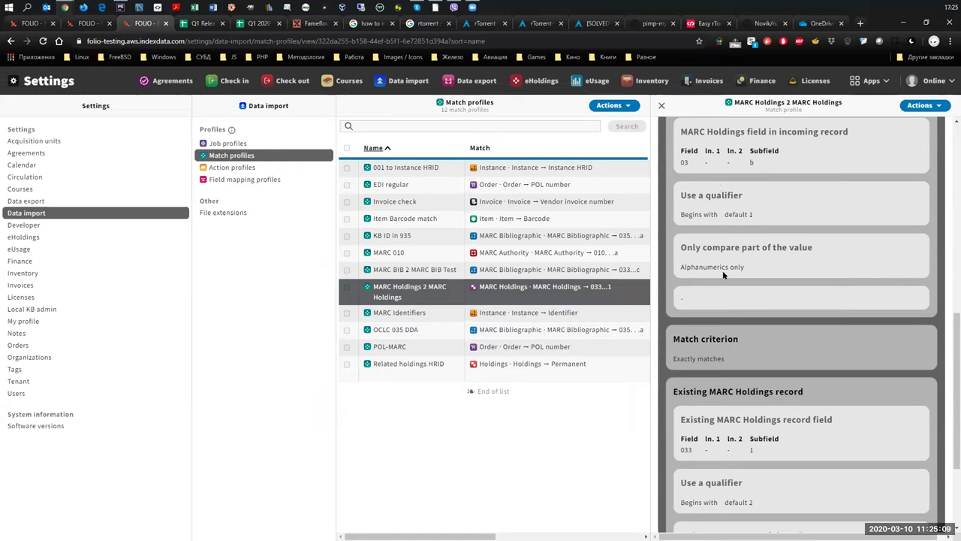
- Review the saved match criteria and open the profile's Actions menu
scroll(866, 284, "down", 3)
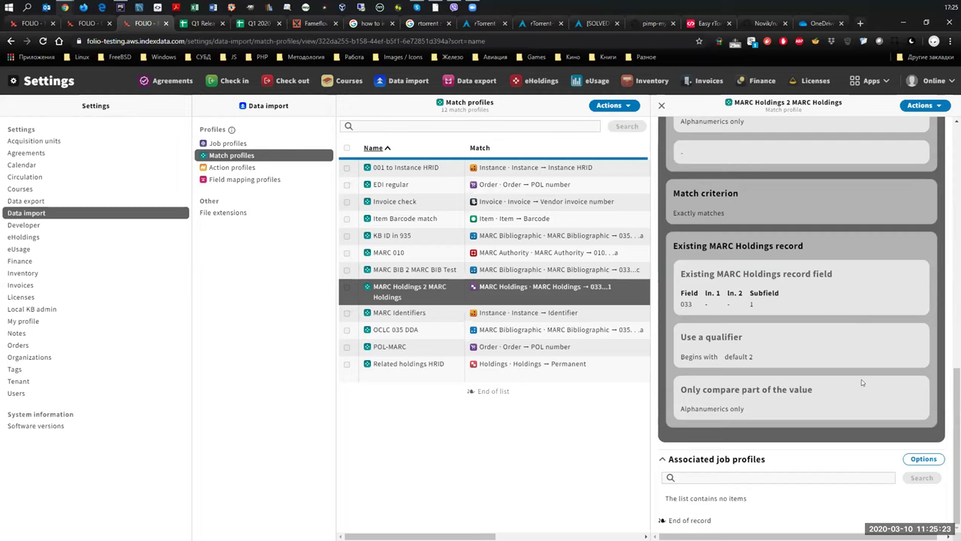
left_click(925, 107)
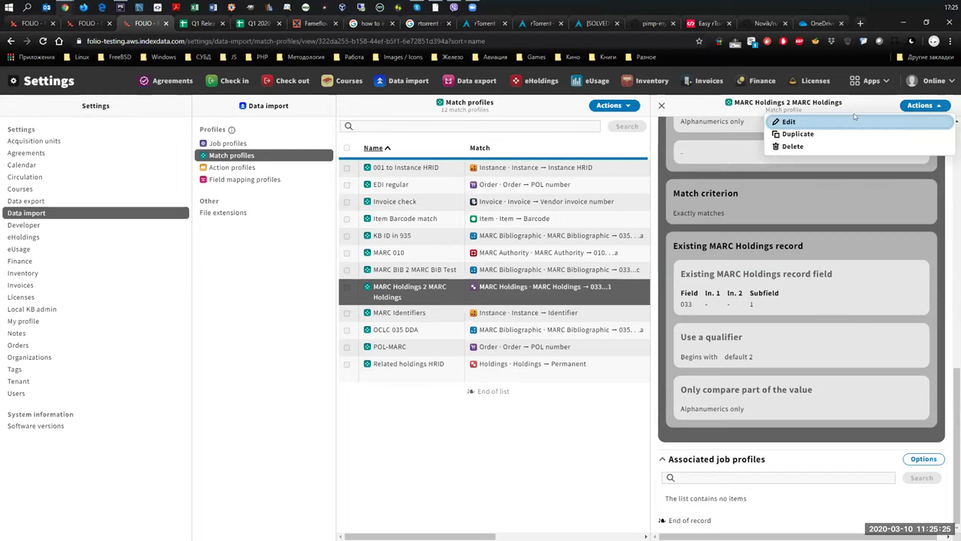
- Edit the profile and change the incoming field from 03 to 05
left_click(844, 123)
scroll(769, 237, "down", 4)
scroll(769, 241, "down", 4)
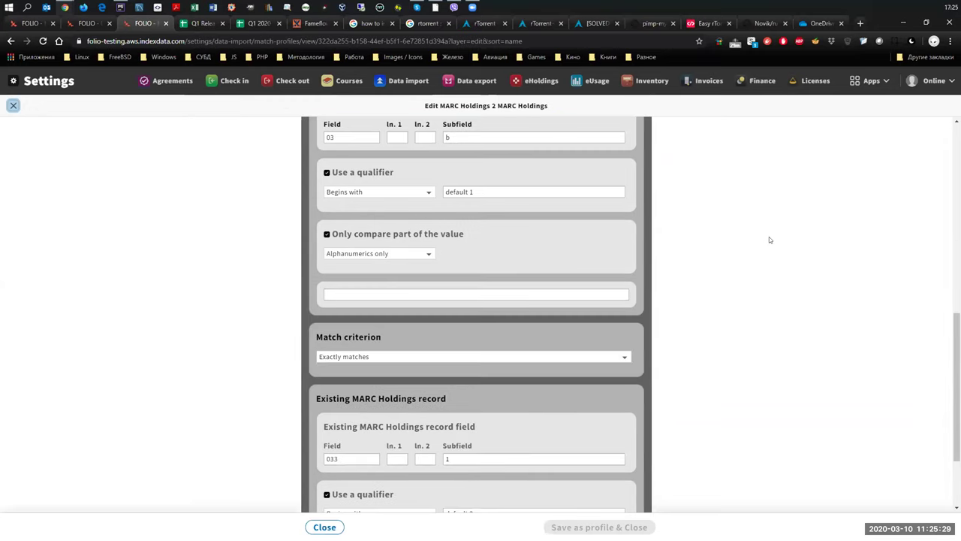
scroll(770, 238, "down", 1)
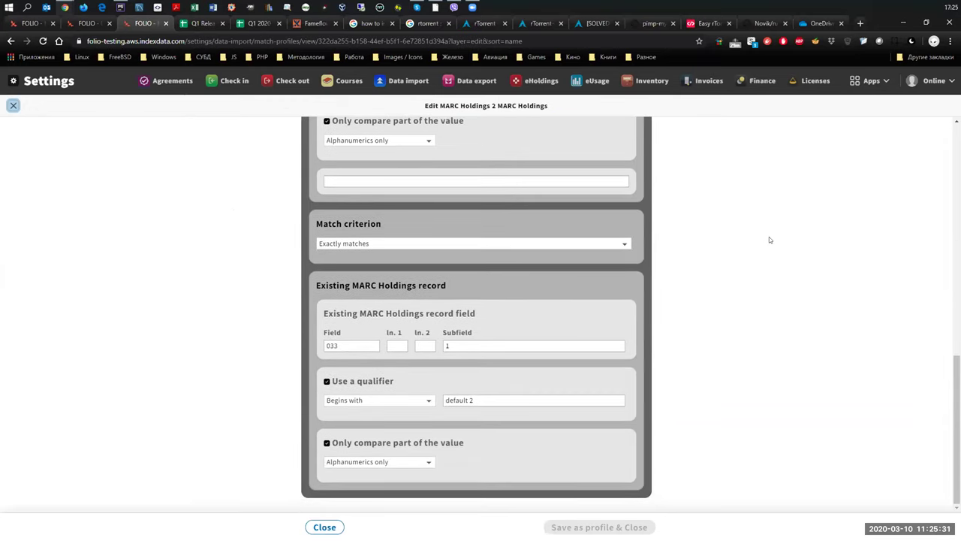
scroll(770, 239, "up", 3)
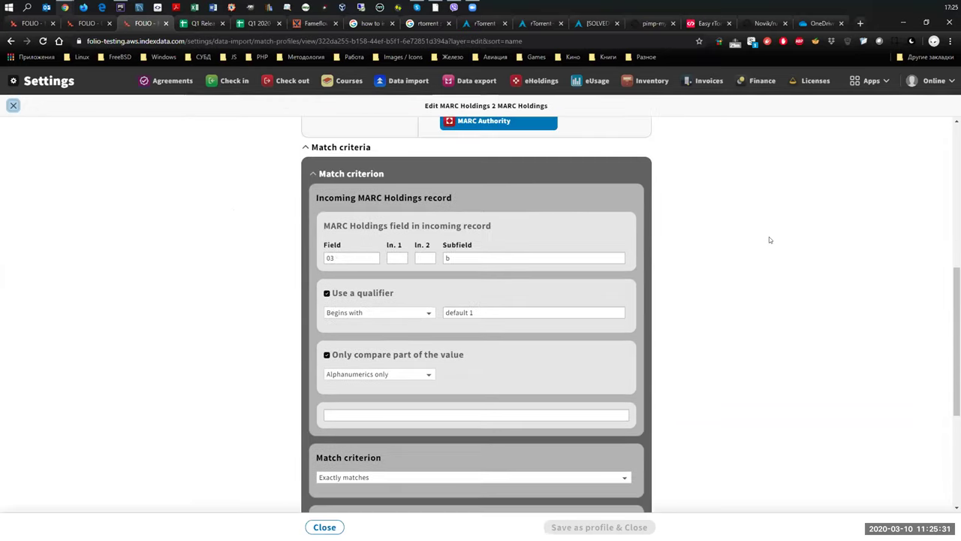
double_click(326, 258)
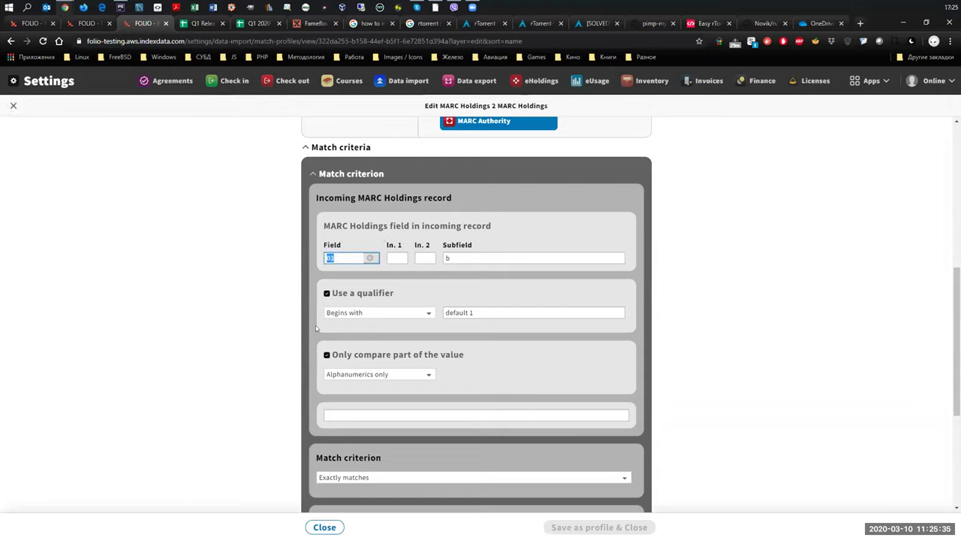
type("05")
left_click(744, 344)
- Switch the existing record qualifier to Ends with and save the profile
scroll(745, 349, "down", 3)
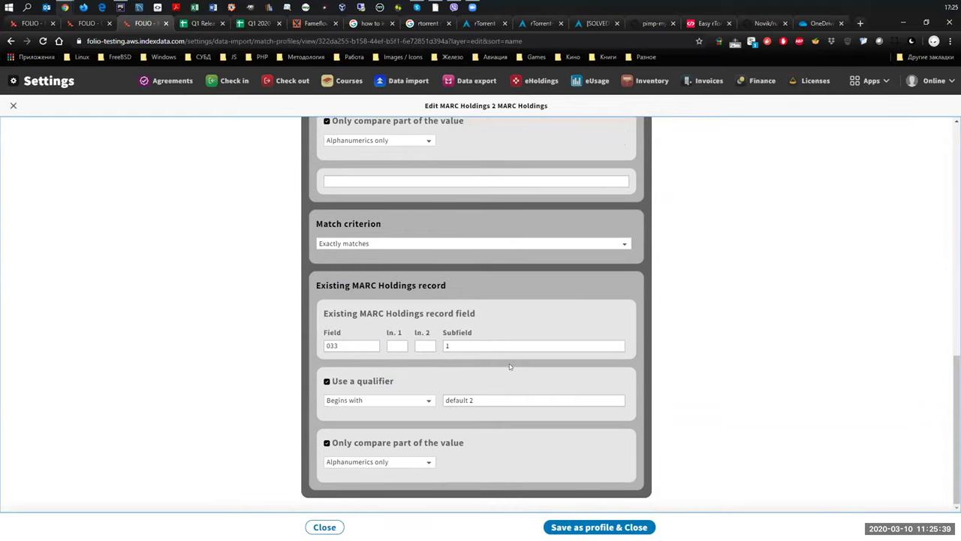
left_click(420, 400)
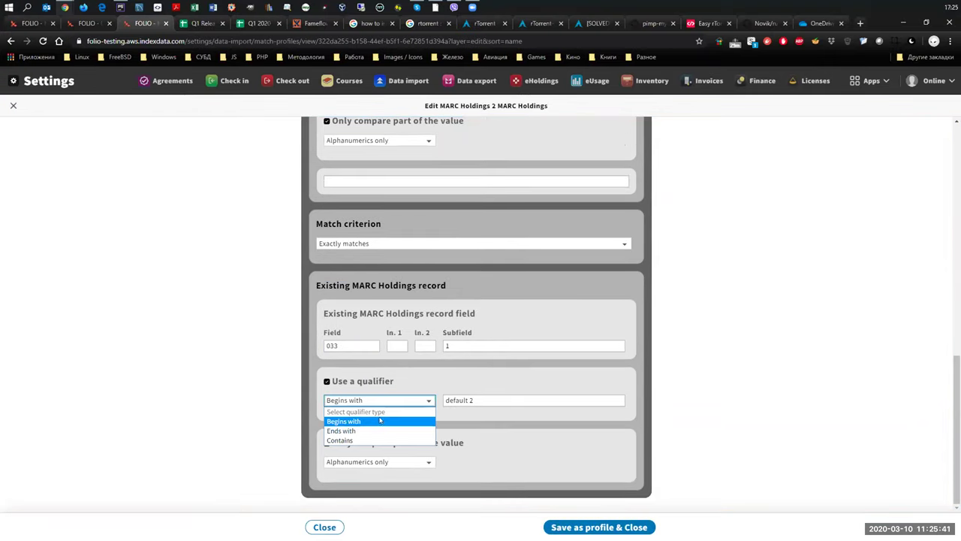
left_click(374, 429)
left_click(637, 526)
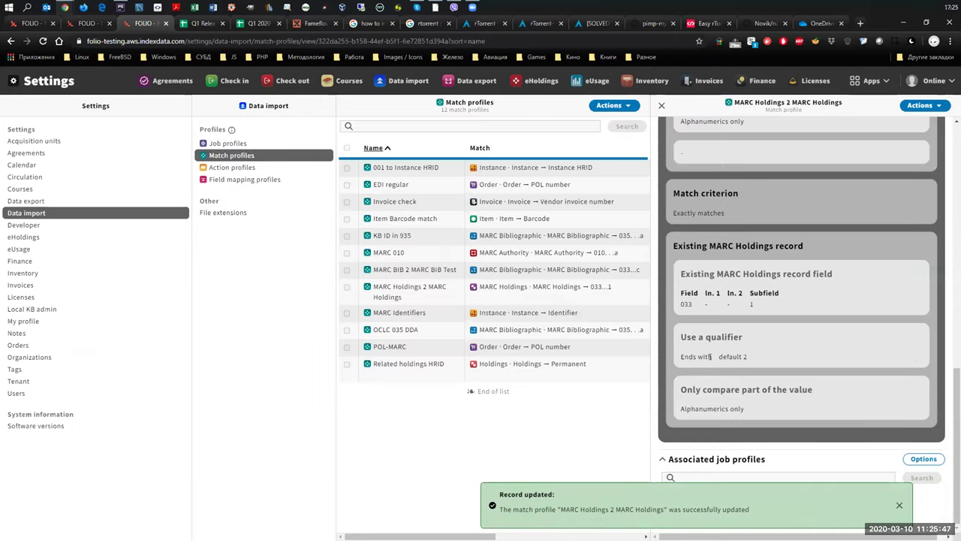
left_click(899, 505)
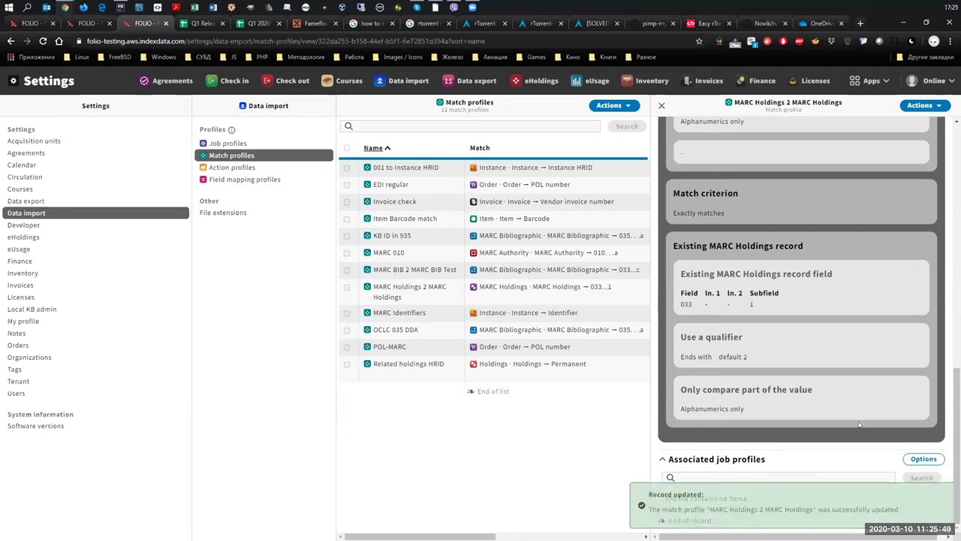
scroll(853, 408, "up", 10)
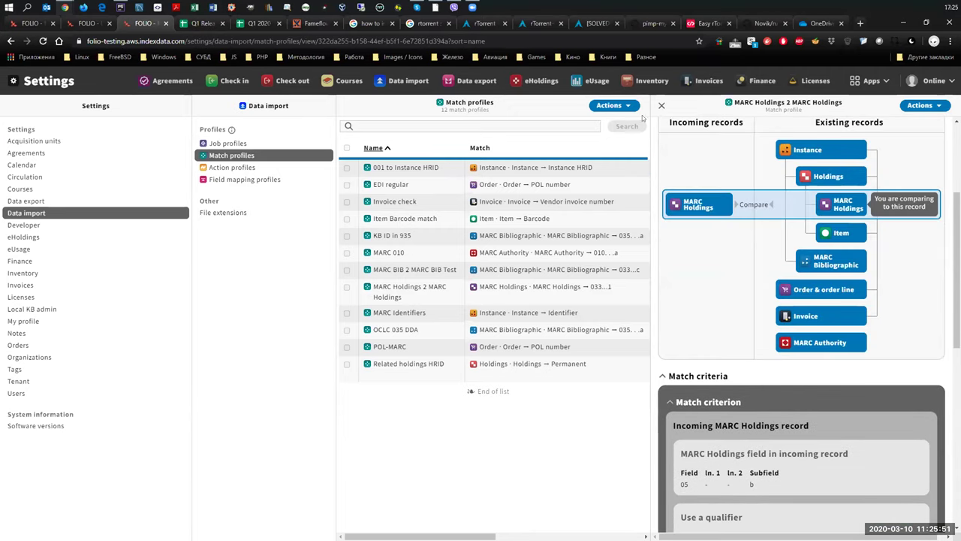
- Start a new match profile named 'Static Values 2 MARC Holdings'
left_click(608, 108)
left_click(576, 124)
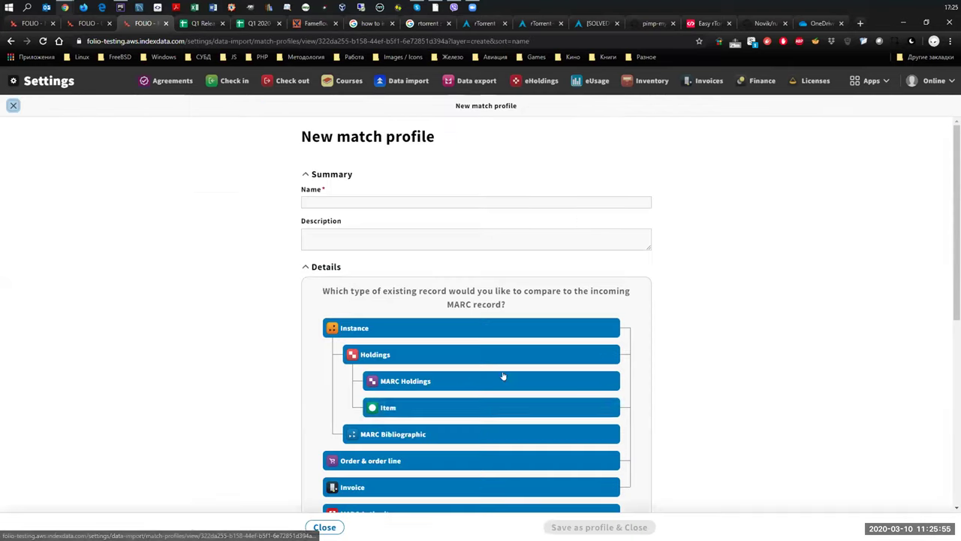
left_click(382, 198)
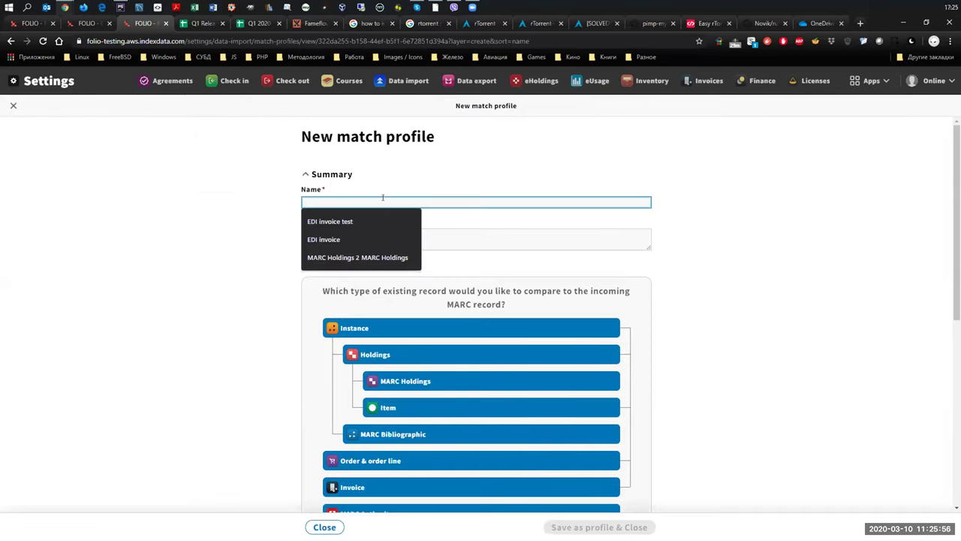
left_click(376, 255)
left_click_drag(350, 203, 259, 205)
key("BackSpace")
type("Static Va")
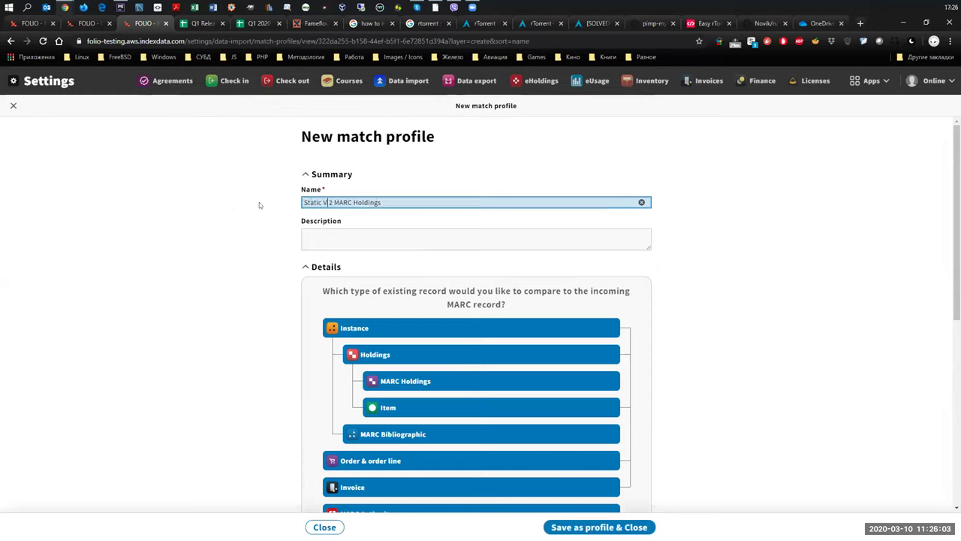
type("lues")
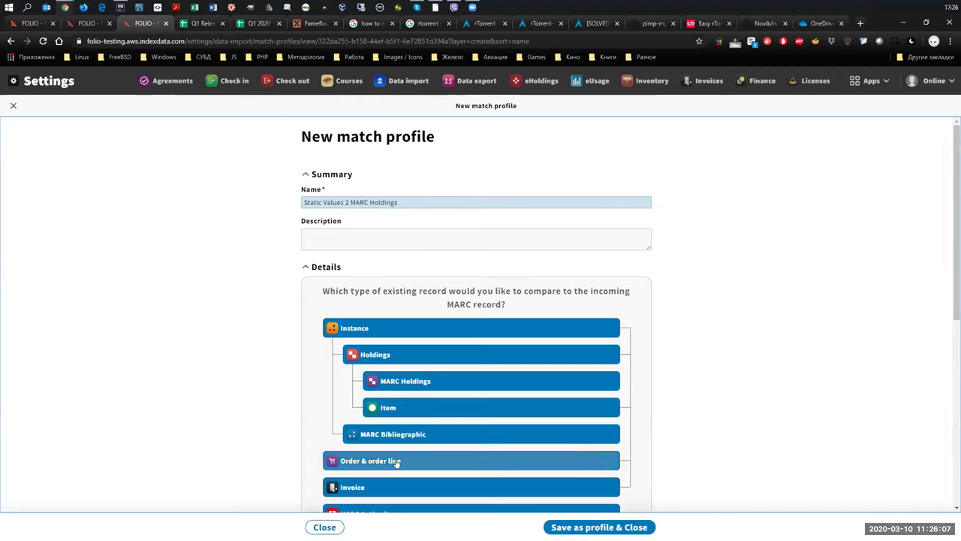
- Match against existing MARC Holdings with an incoming Static value of test22222
left_click(425, 382)
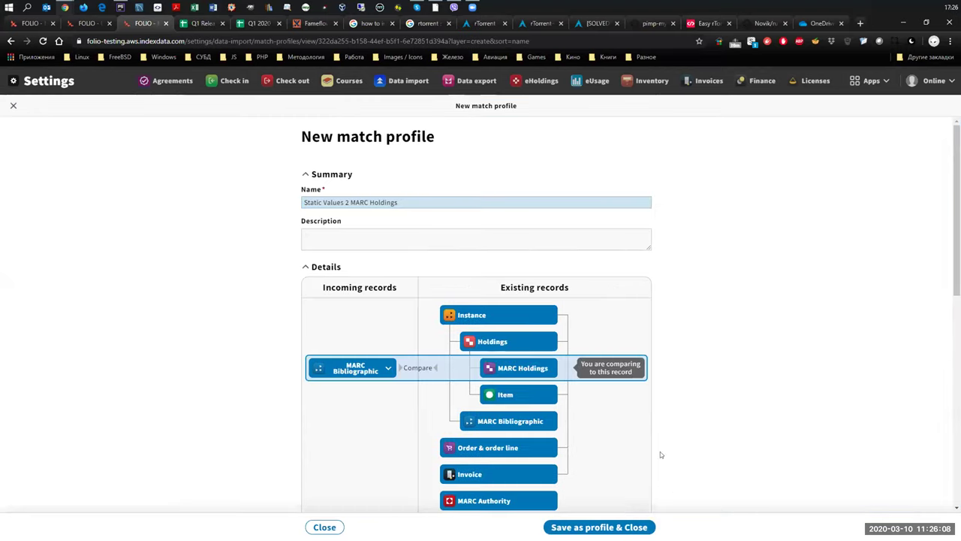
left_click(353, 368)
key("Return")
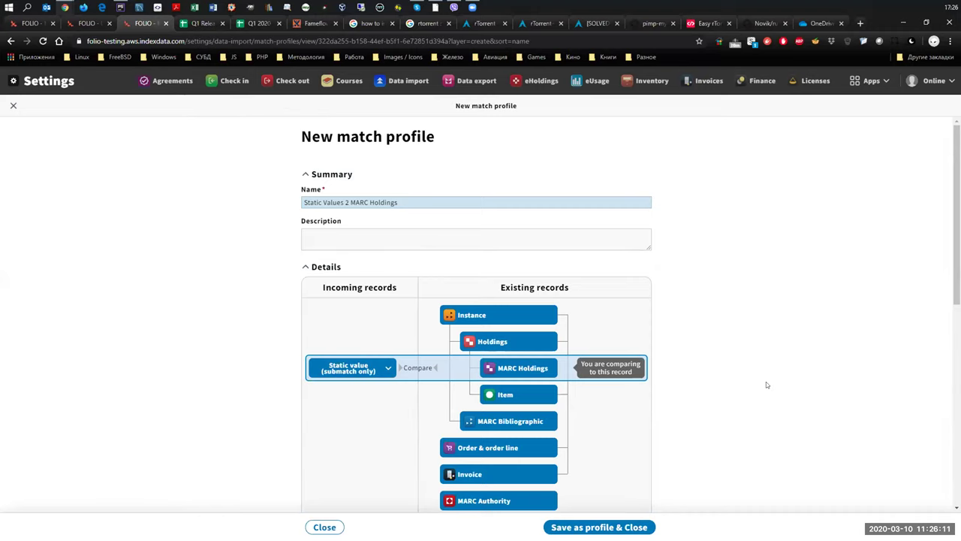
scroll(756, 358, "down", 2)
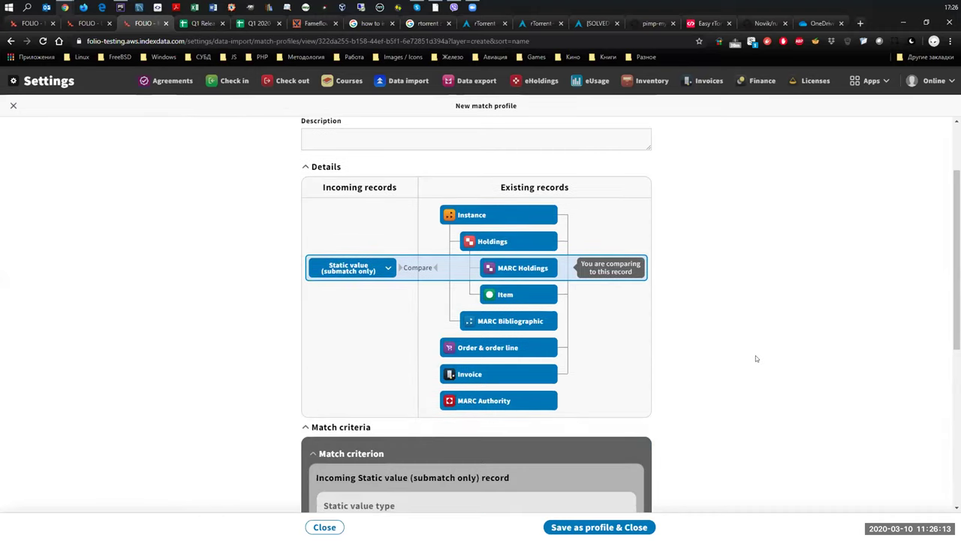
scroll(757, 358, "down", 4)
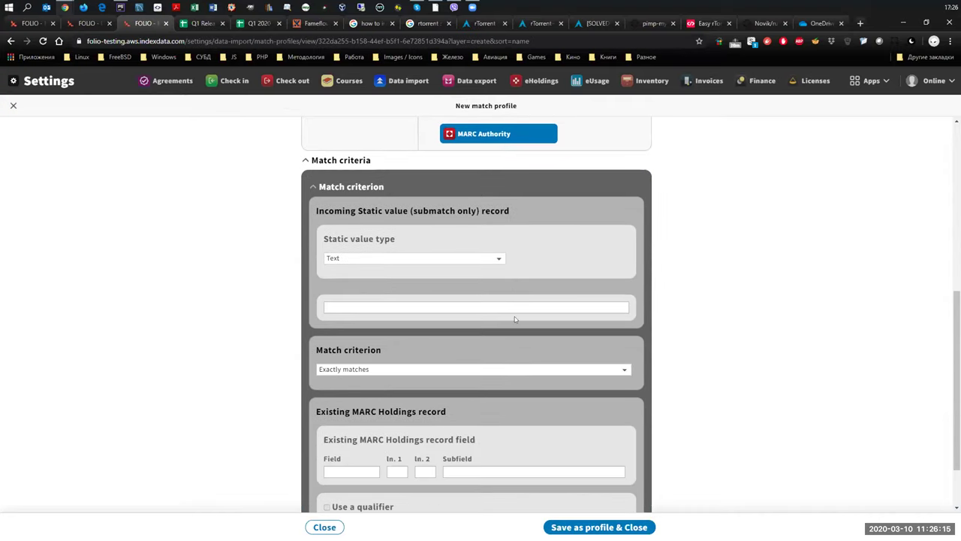
left_click(518, 309)
left_click(390, 348)
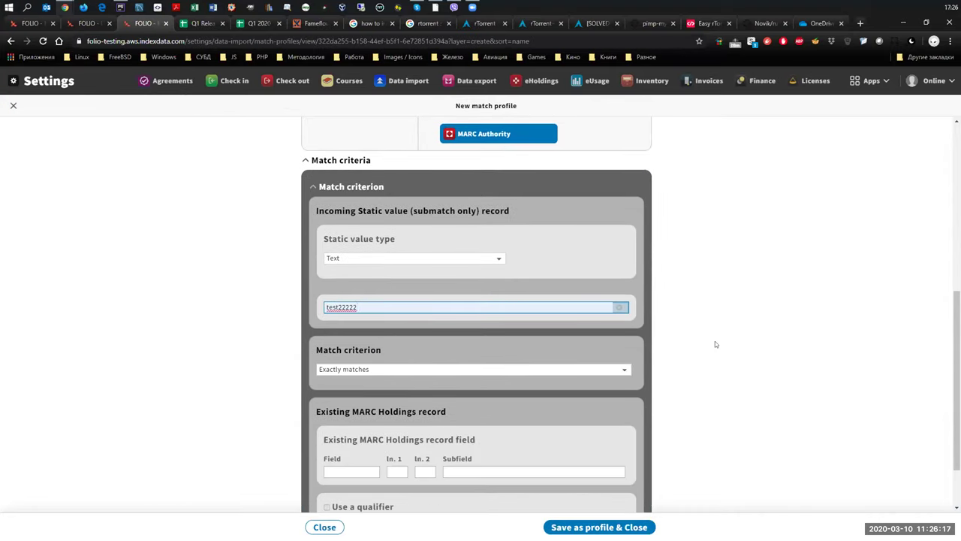
- Set the existing MARC Holdings field to 033, subfield b
scroll(726, 346, "down", 1)
scroll(725, 345, "down", 1)
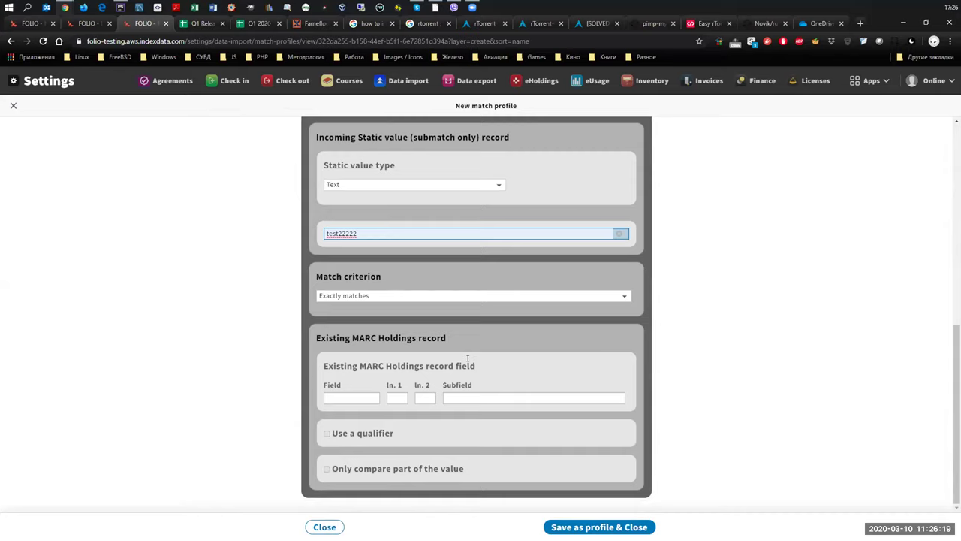
left_click(357, 396)
left_click(353, 417)
left_click(480, 396)
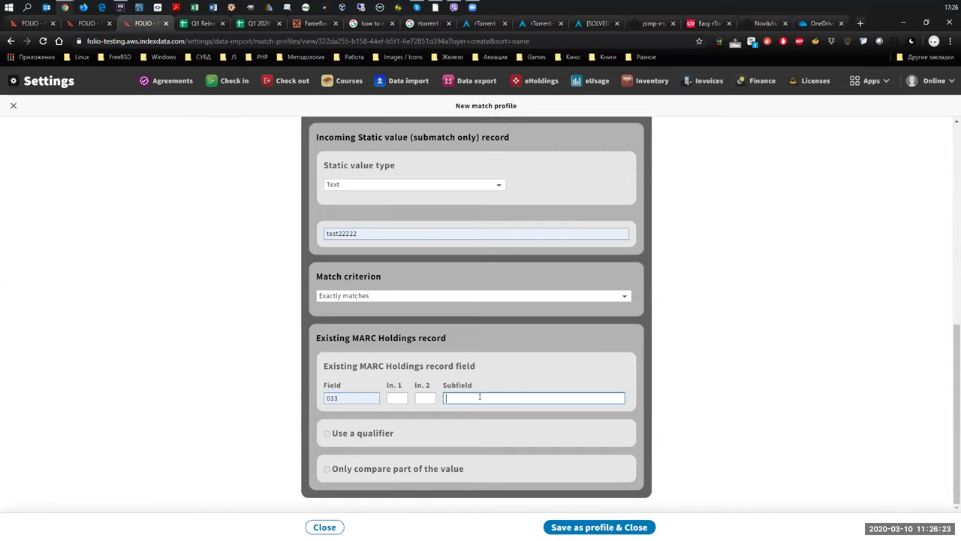
type("b")
- Add a Begins with qualifier (value 'de'), compare alphanumerics only, and save the profile
left_click(346, 434)
left_click(391, 428)
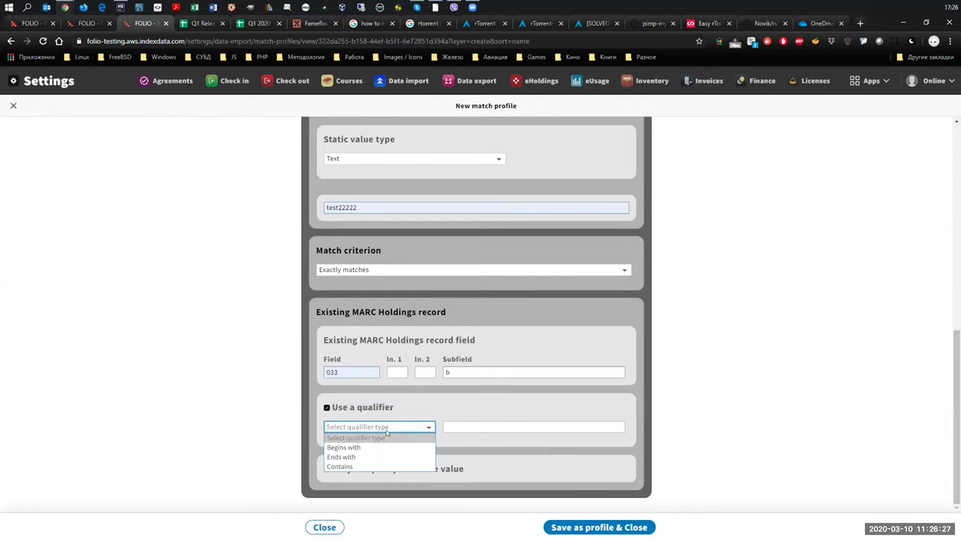
left_click(371, 448)
left_click(479, 426)
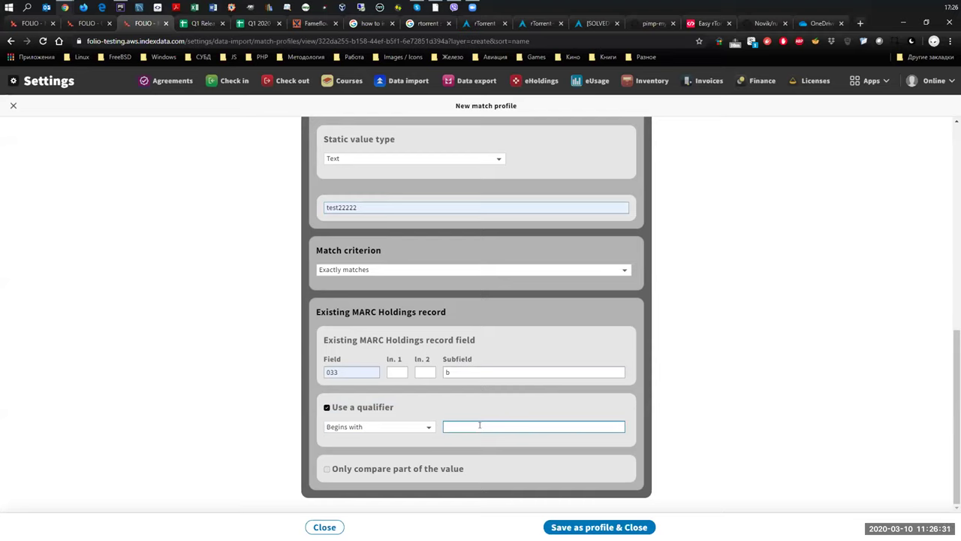
type("default 2")
left_click(326, 468)
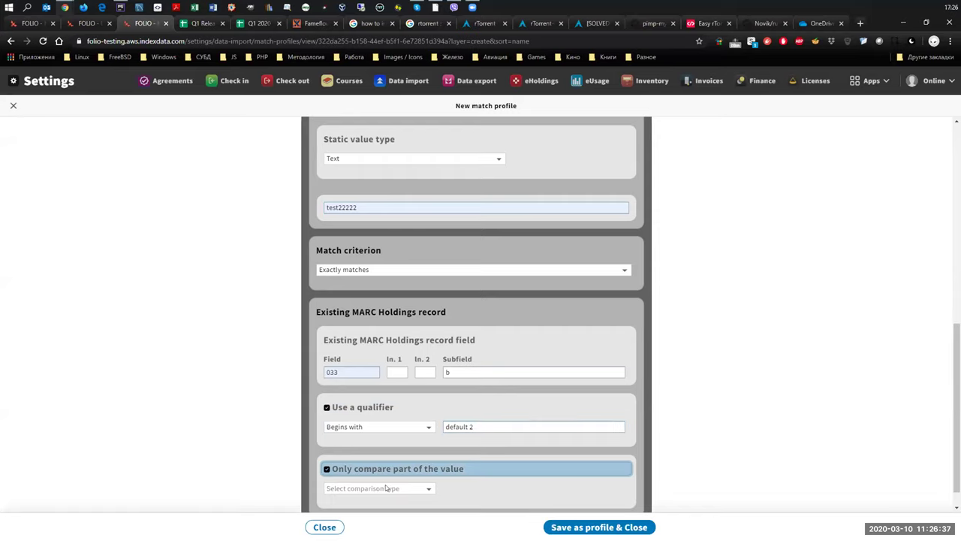
left_click(389, 488)
left_click(376, 515)
left_click(577, 528)
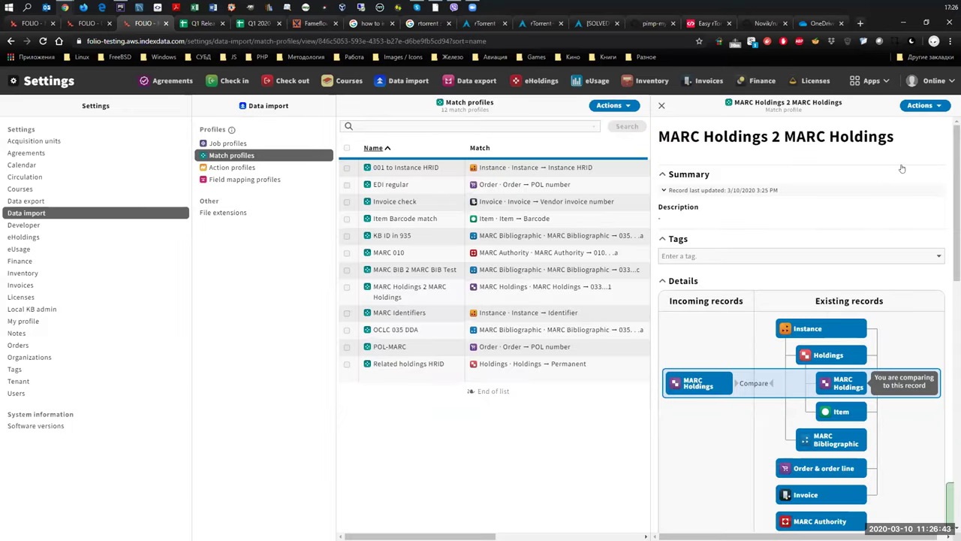
- Open the Static Values 2 MARC Holdings profile for editing
left_click(661, 106)
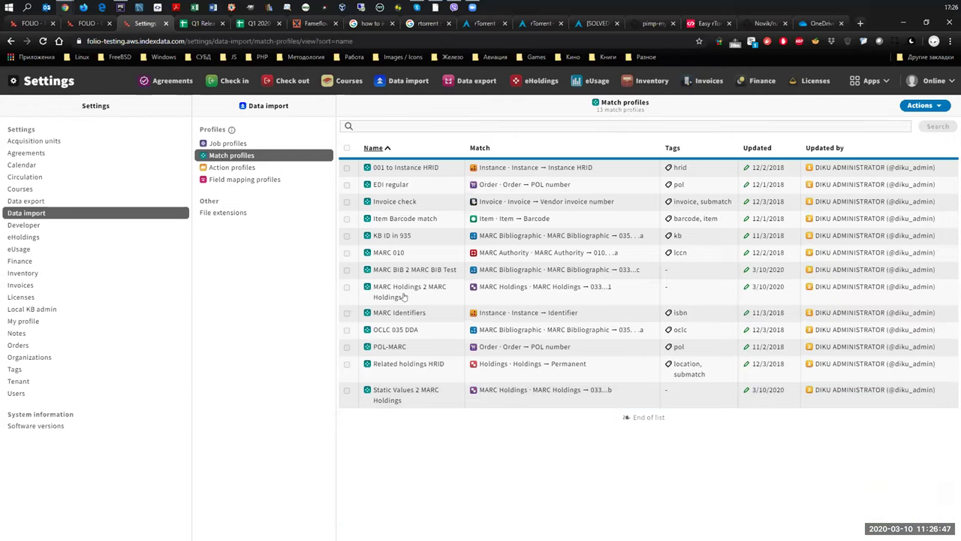
left_click(406, 394)
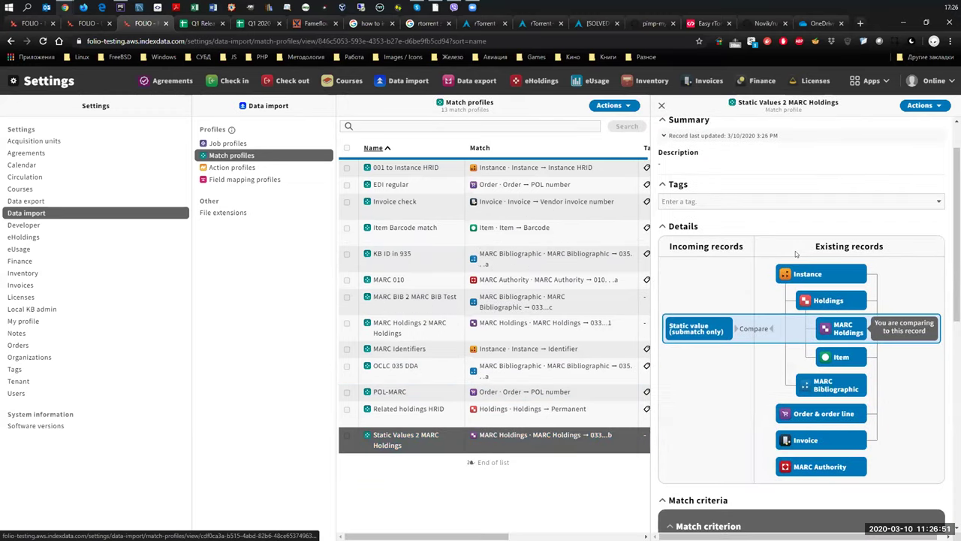
scroll(796, 254, "down", 5)
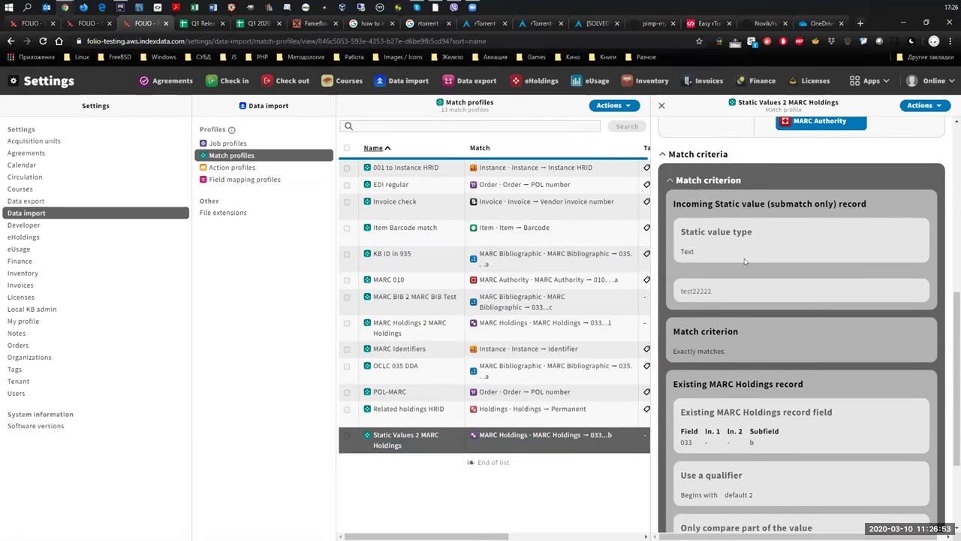
scroll(842, 237, "down", 1)
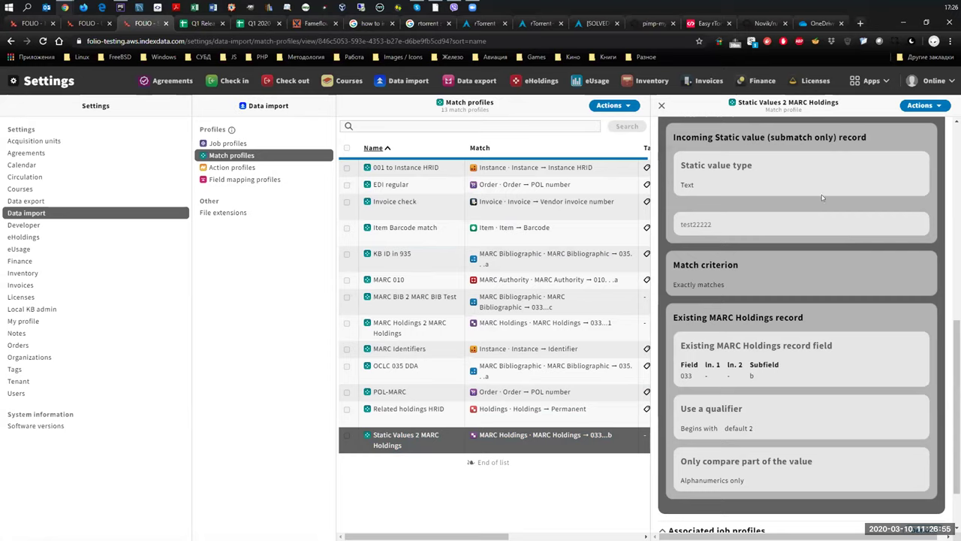
left_click(922, 105)
left_click(833, 122)
- Change the incoming record type to MARC Bibliographic and review the form
scroll(833, 186, "down", 5)
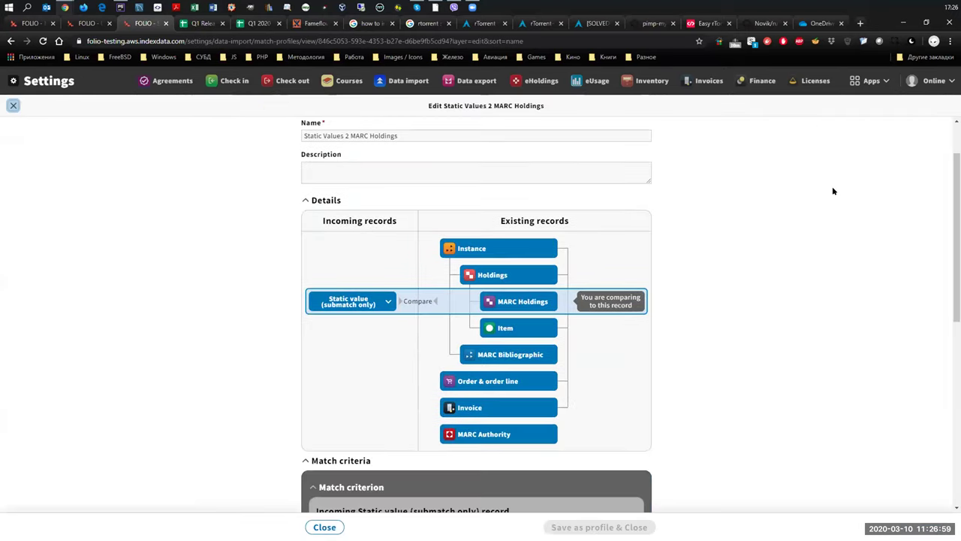
scroll(822, 192, "up", 2)
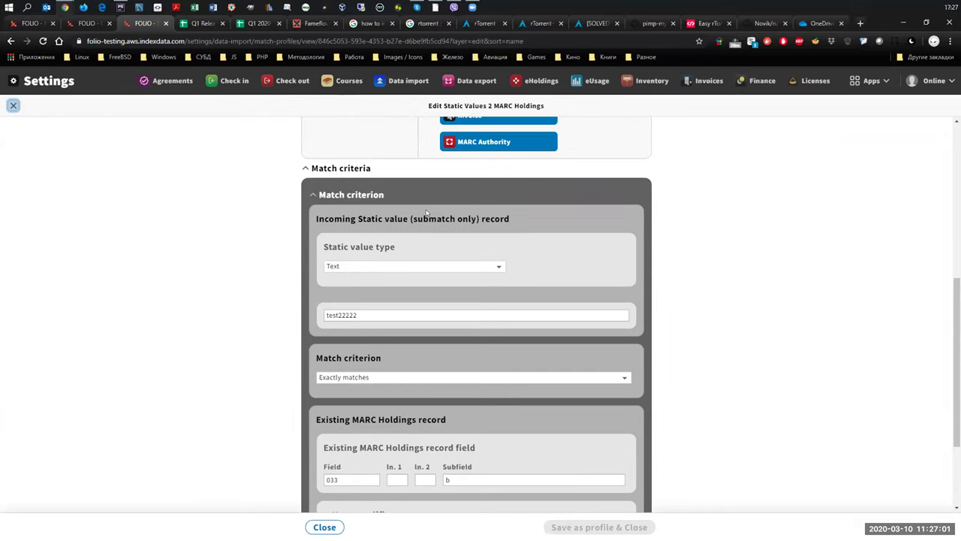
scroll(363, 205, "up", 2)
left_click(358, 147)
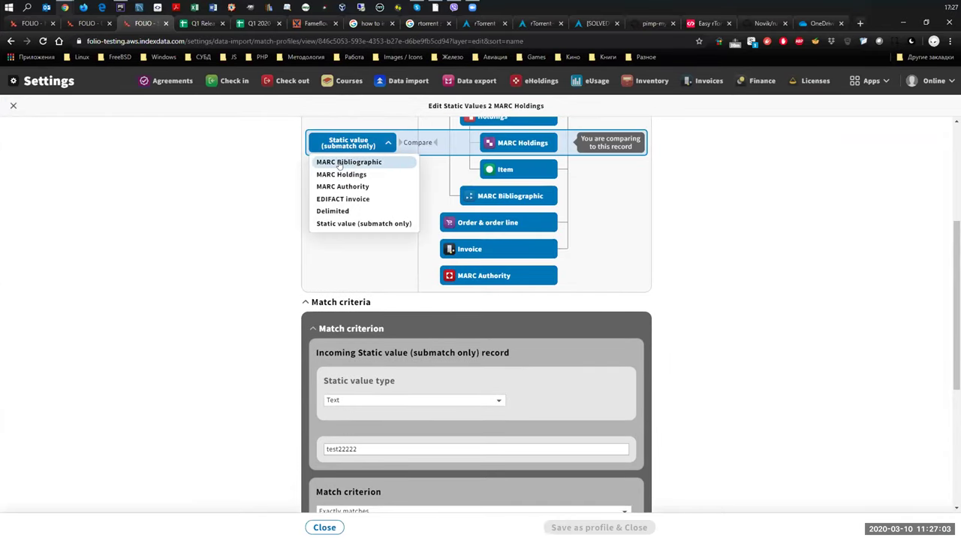
left_click(353, 158)
scroll(814, 266, "down", 2)
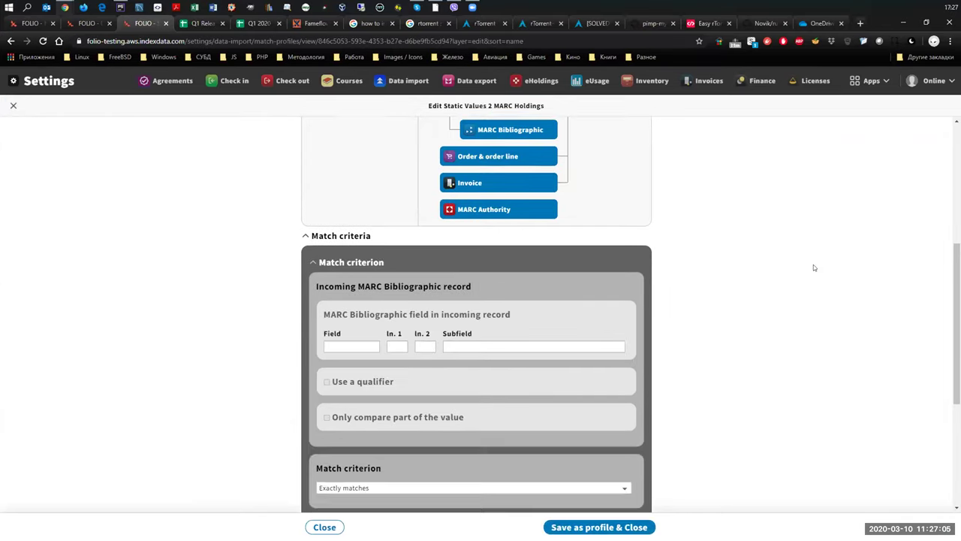
scroll(810, 261, "down", 1)
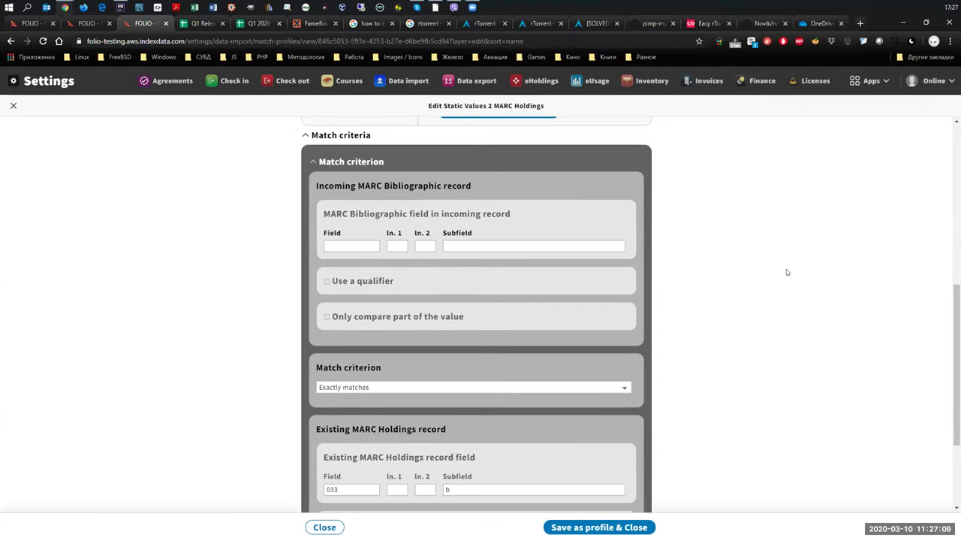
scroll(787, 268, "up", 7)
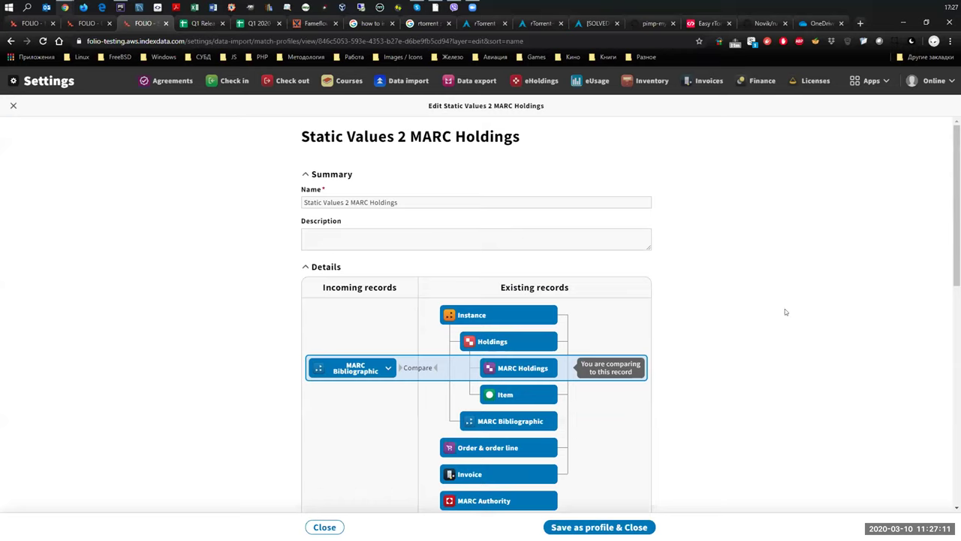
scroll(746, 305, "down", 2)
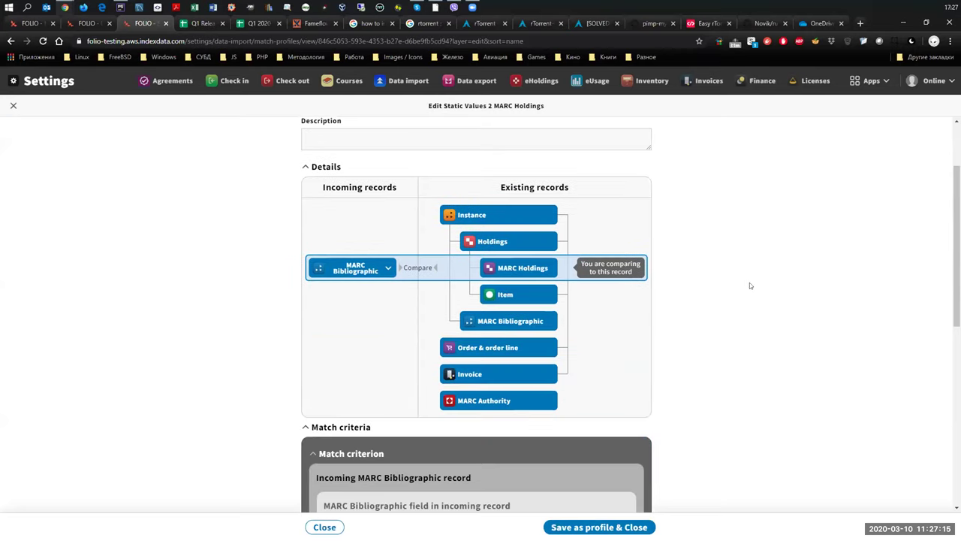
scroll(796, 278, "down", 4)
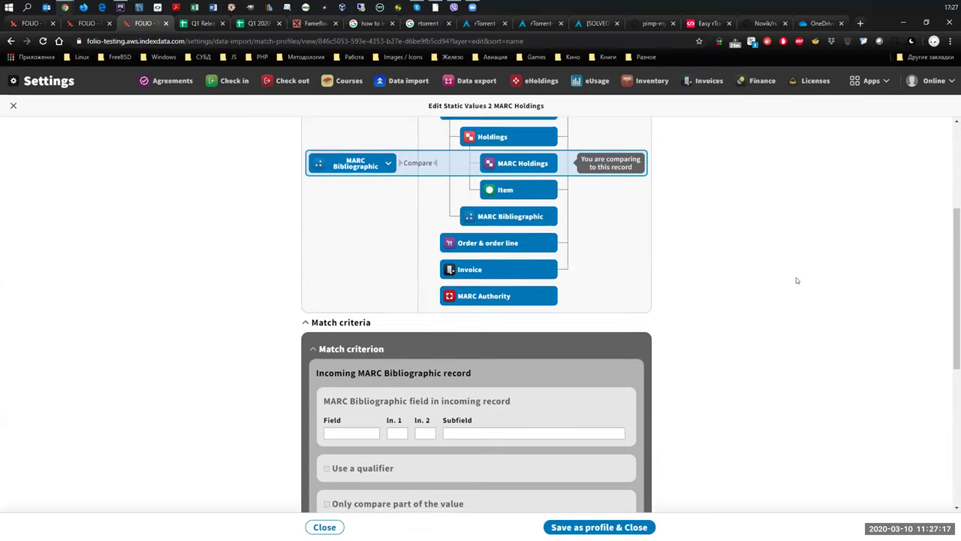
scroll(796, 278, "down", 3)
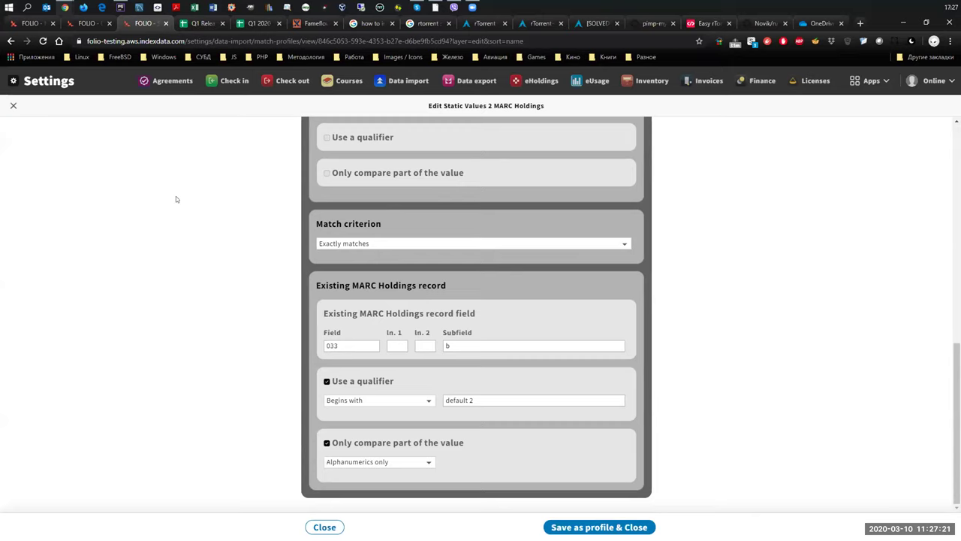
- Close the edit form discarding unsaved changes, then switch to PhpStorm
left_click(13, 105)
left_click(406, 181)
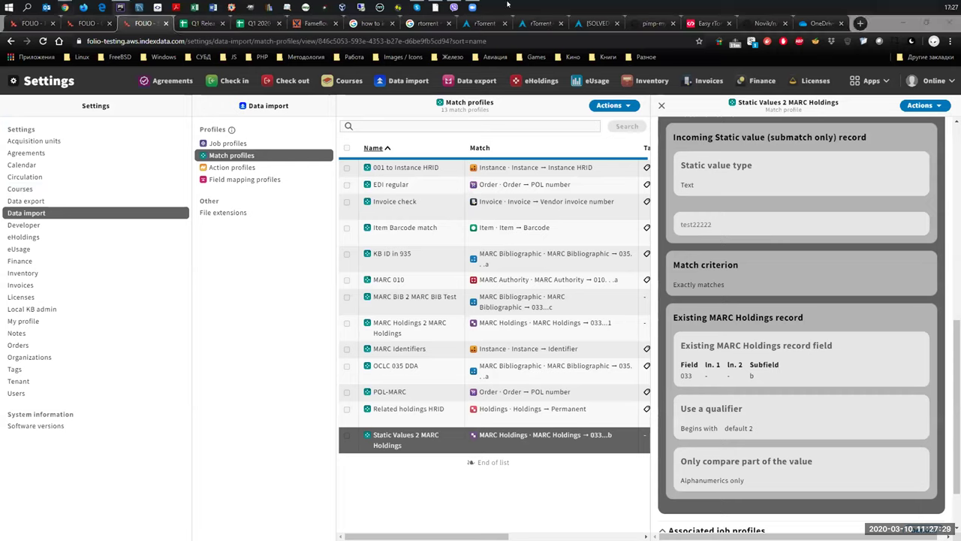
key("alt+Tab")
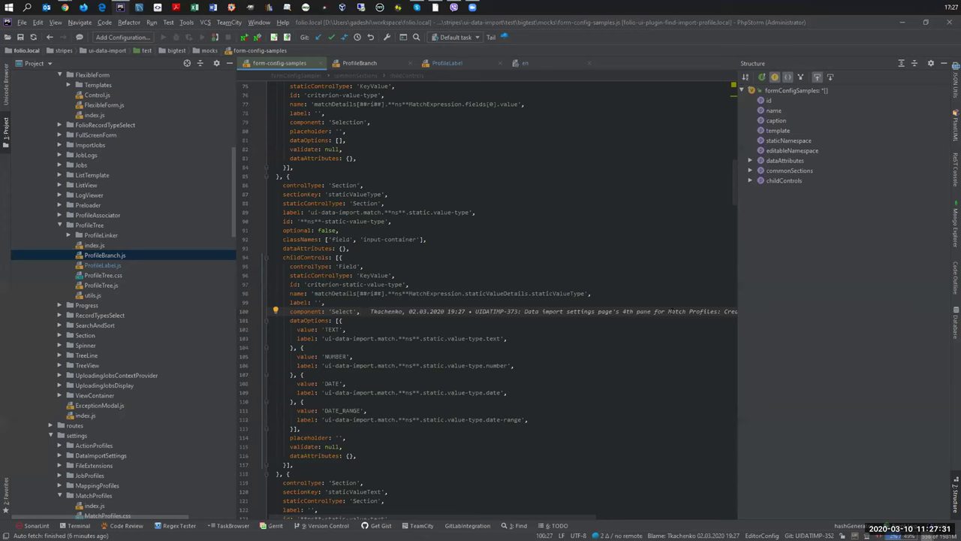
scroll(672, 311, "up", 4)
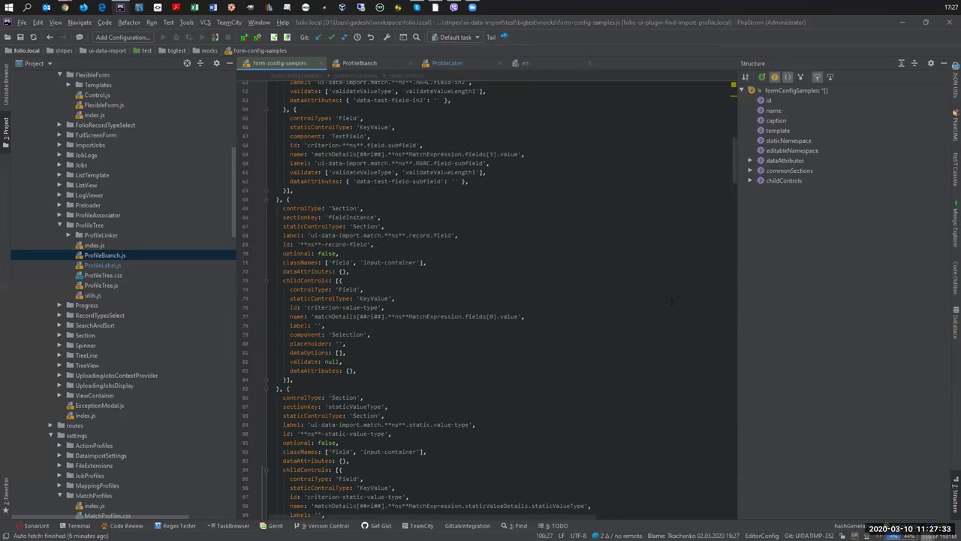
scroll(653, 303, "down", 2)
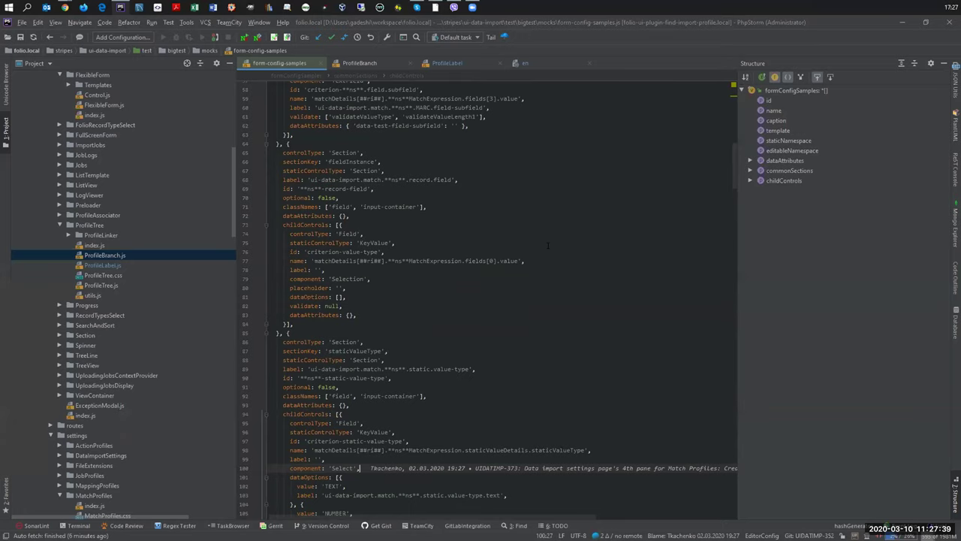
scroll(526, 192, "up", 1)
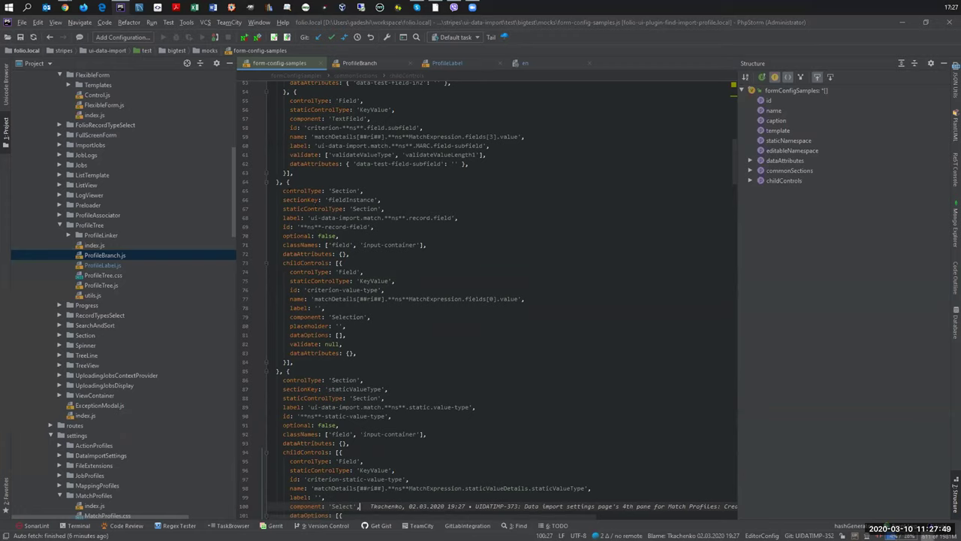
left_click(382, 190)
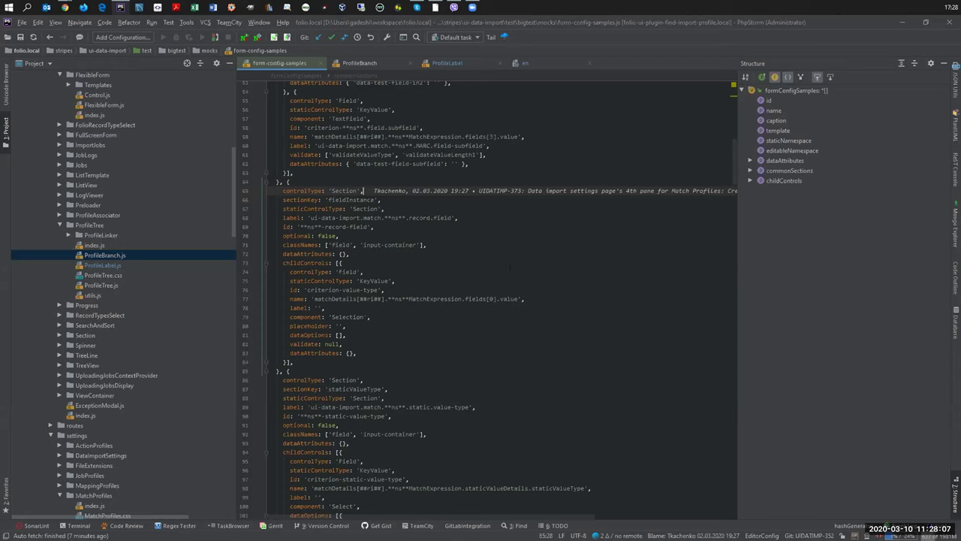
key("Down")
key("Down")
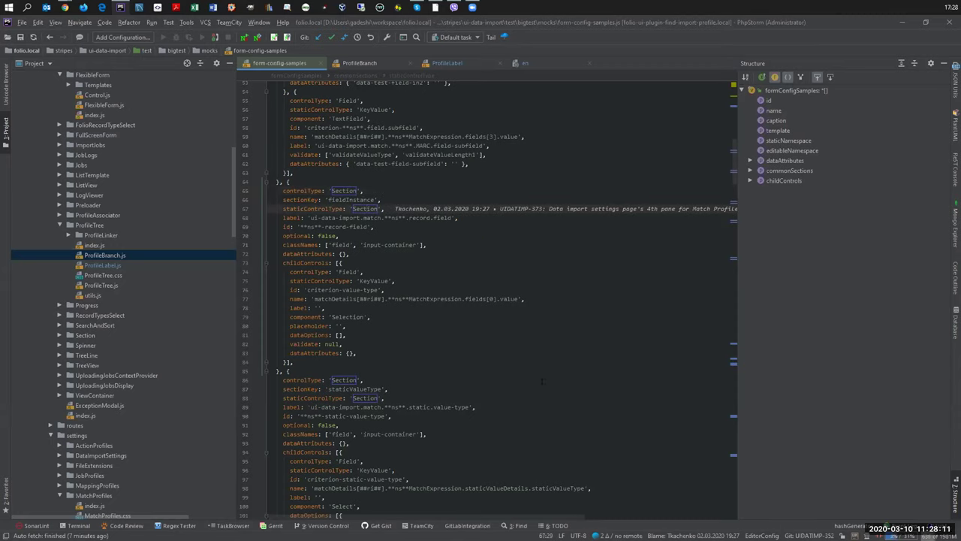
scroll(580, 375, "down", 1)
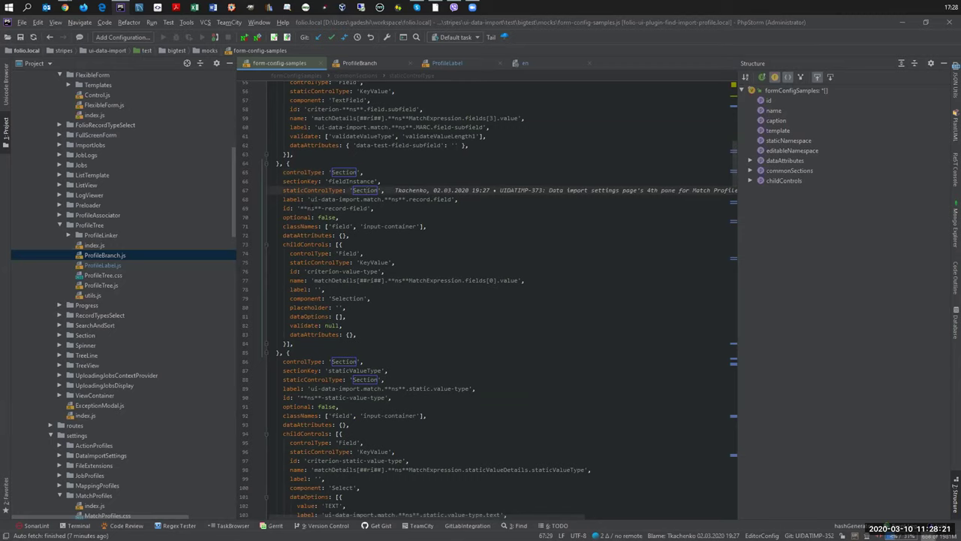
left_click(315, 208)
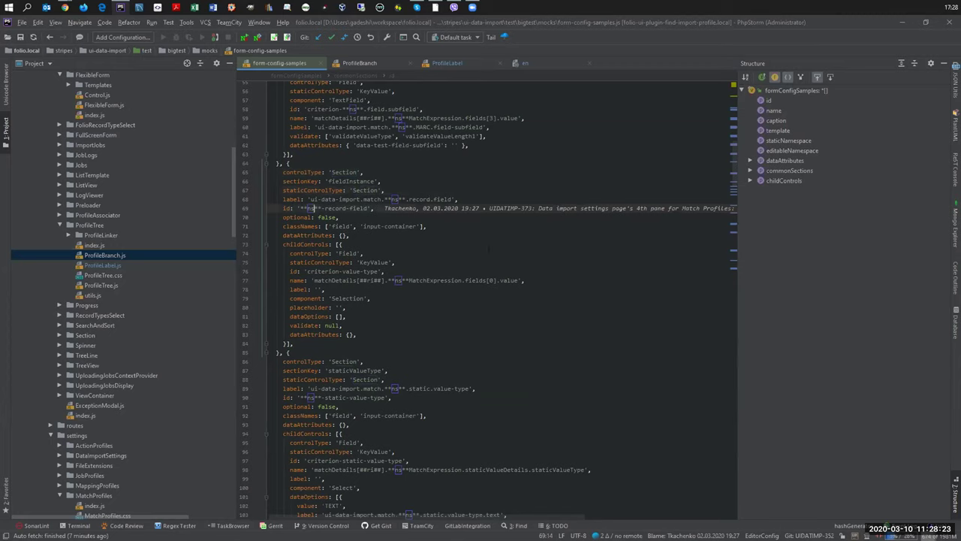
left_click(640, 241)
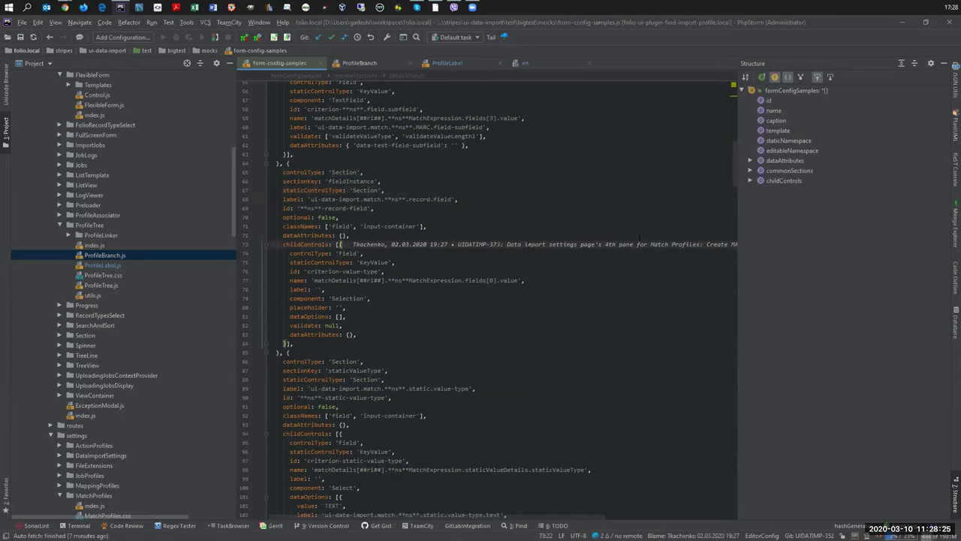
mouse_move(65, 8)
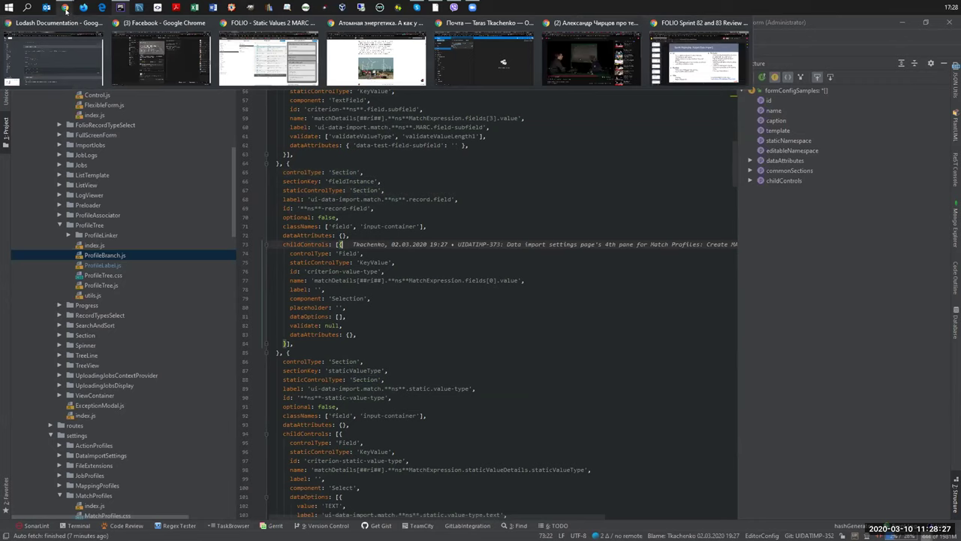
left_click(265, 71)
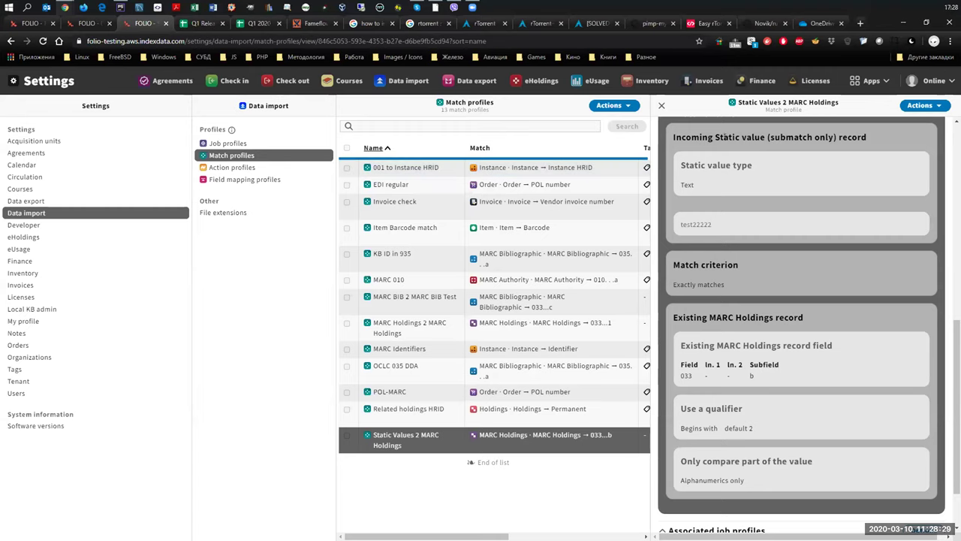
scroll(763, 413, "up", 1)
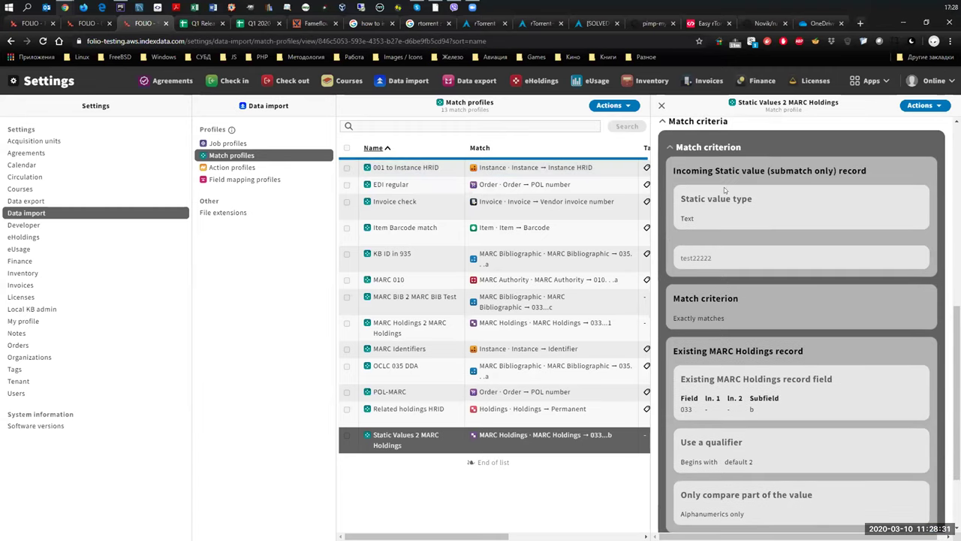
scroll(826, 374, "down", 1)
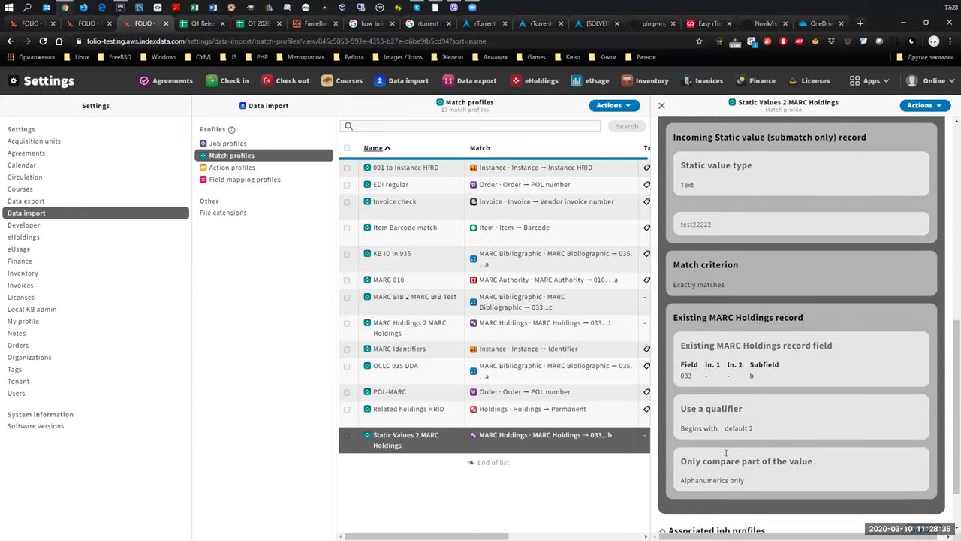
mouse_move(65, 8)
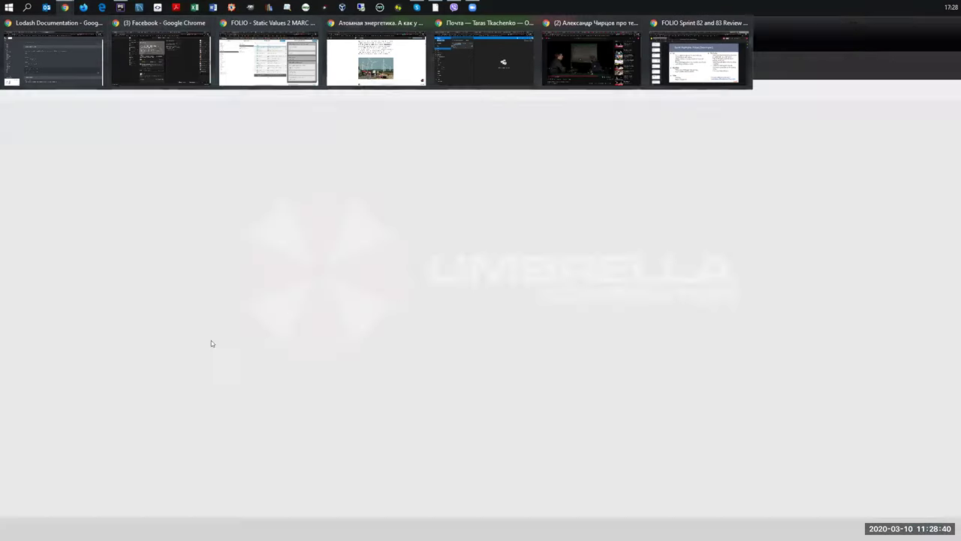
left_click(268, 60)
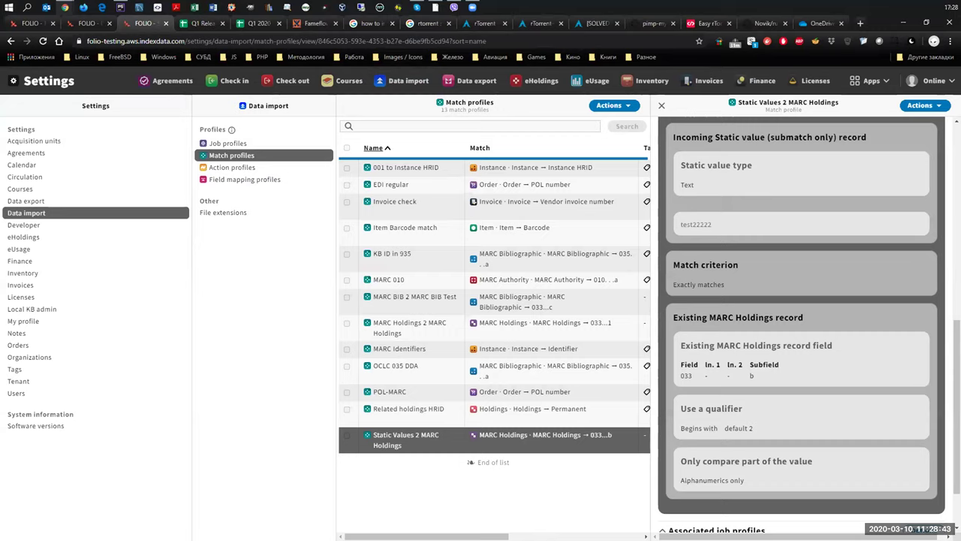
left_click(120, 8)
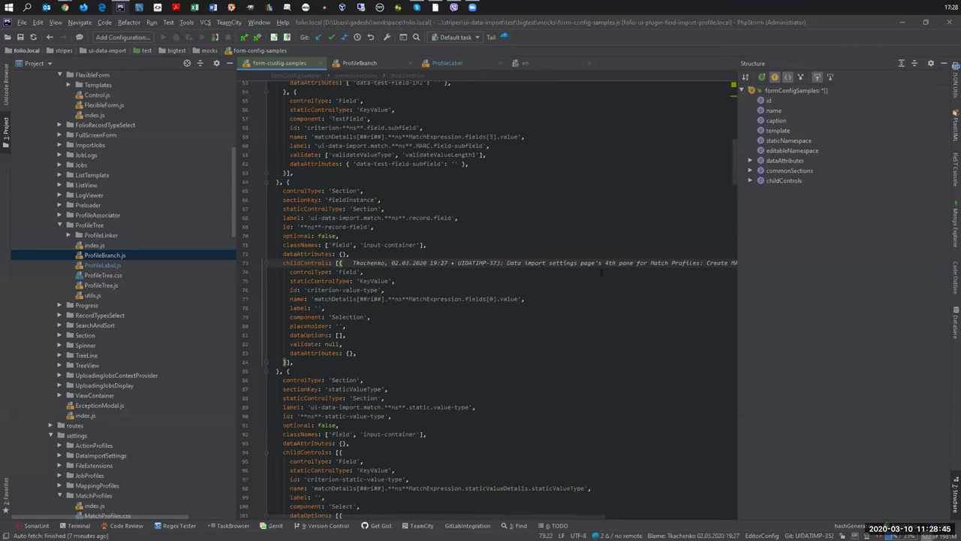
- Scroll through the KeyValue field definitions in form-config-samples.js, then return to FOLIO in Chrome
scroll(601, 273, "up", 1)
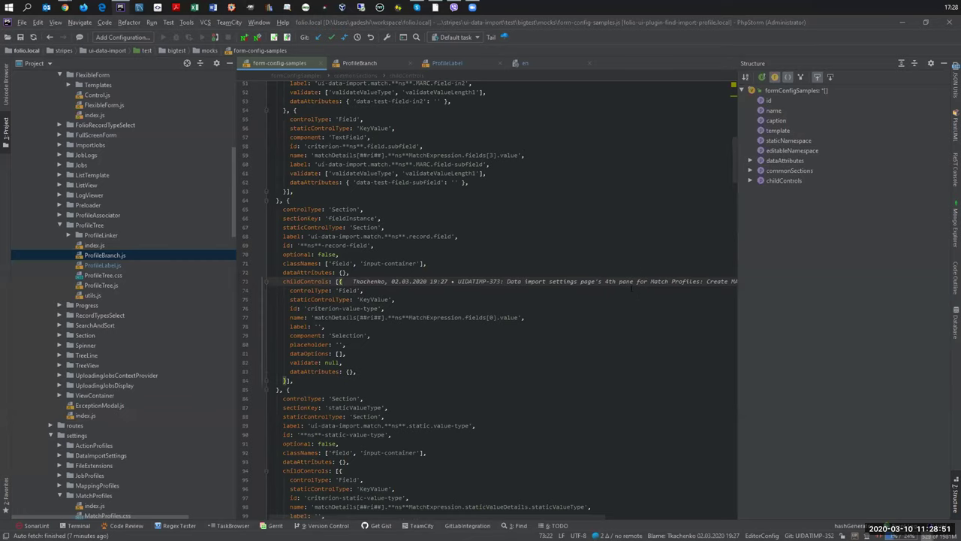
scroll(630, 288, "up", 1)
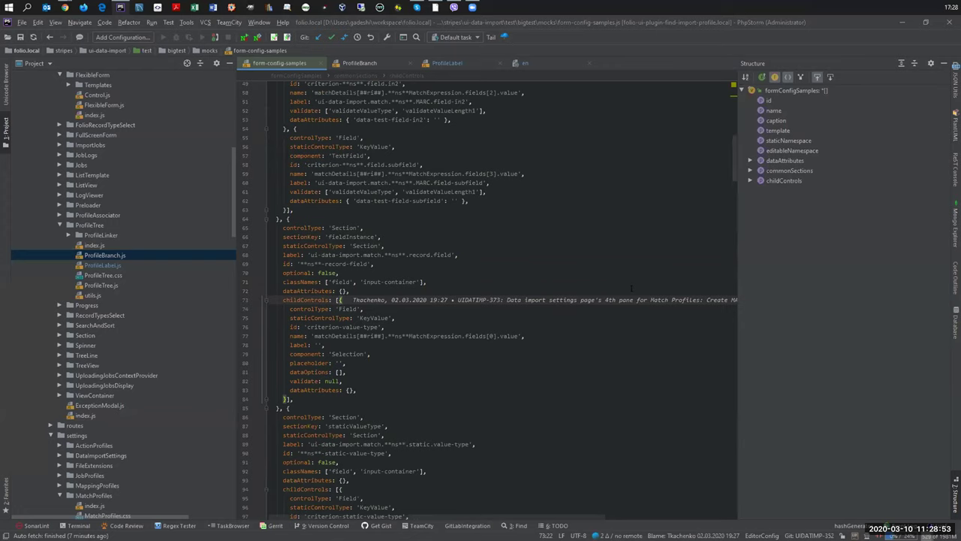
scroll(631, 289, "up", 2)
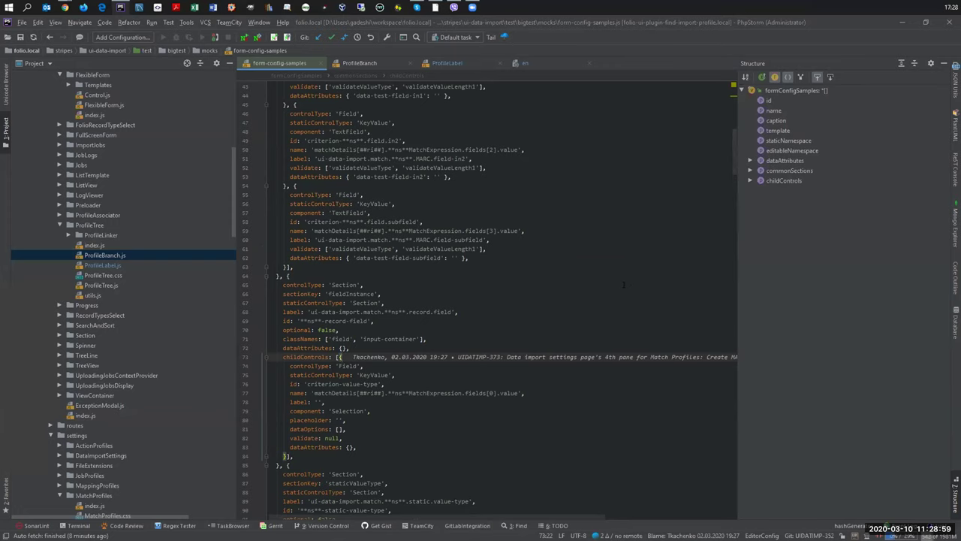
scroll(623, 284, "up", 2)
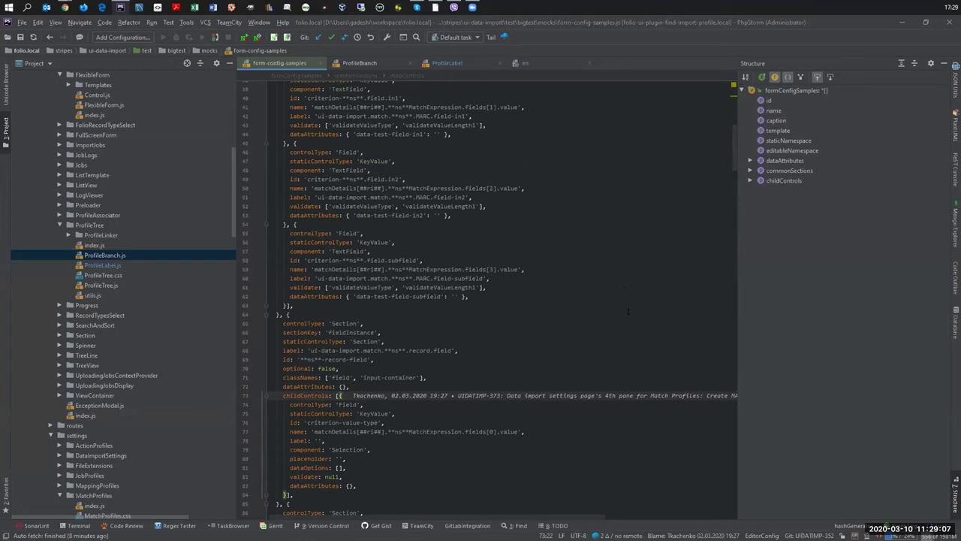
scroll(629, 312, "up", 6)
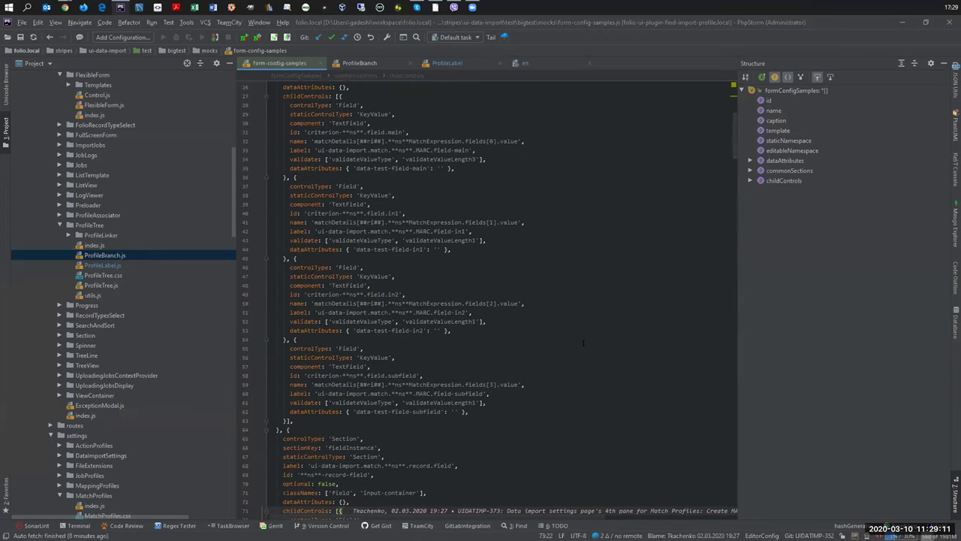
scroll(607, 328, "up", 1)
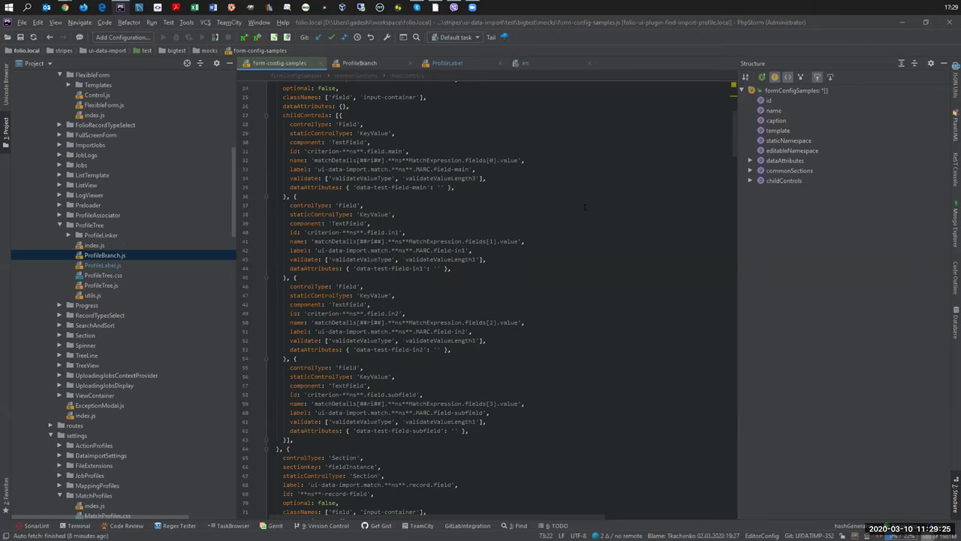
scroll(585, 207, "down", 2)
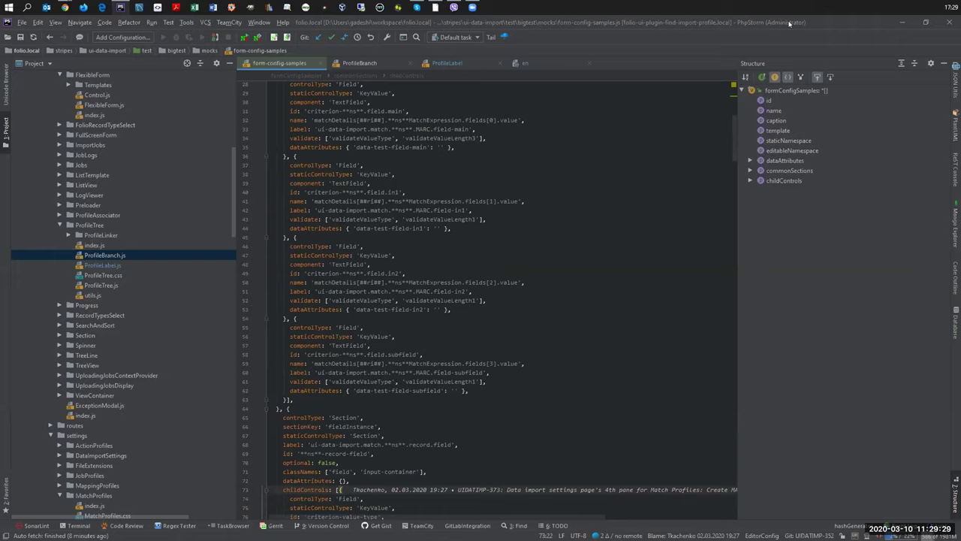
key("alt+Tab")
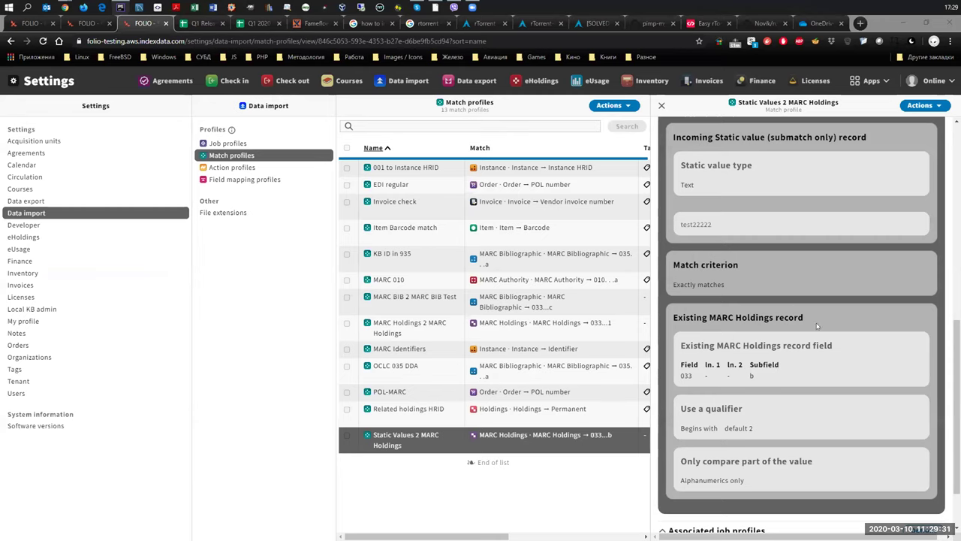
- Scroll up the Static Values 2 MARC Holdings match profile to view its Details diagram
scroll(817, 323, "up", 5)
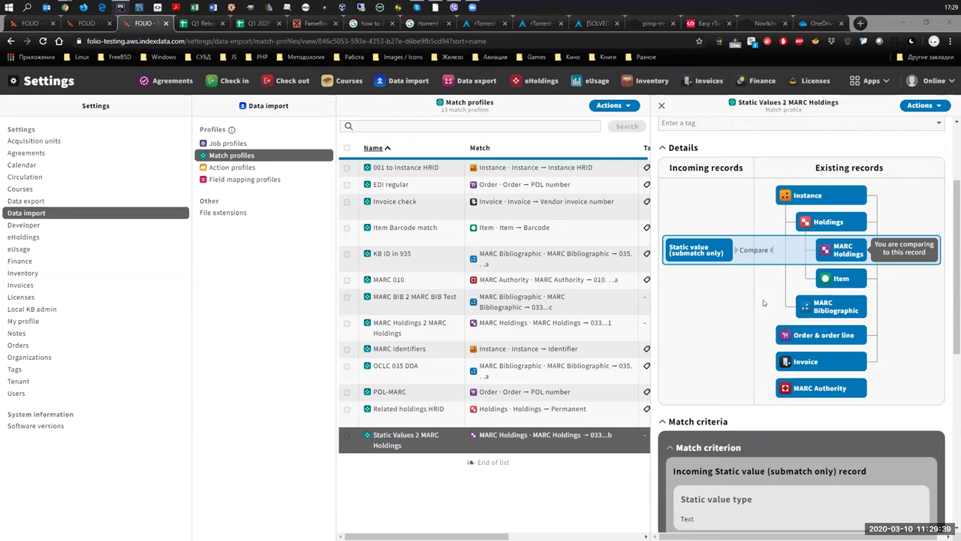
scroll(763, 303, "up", 3)
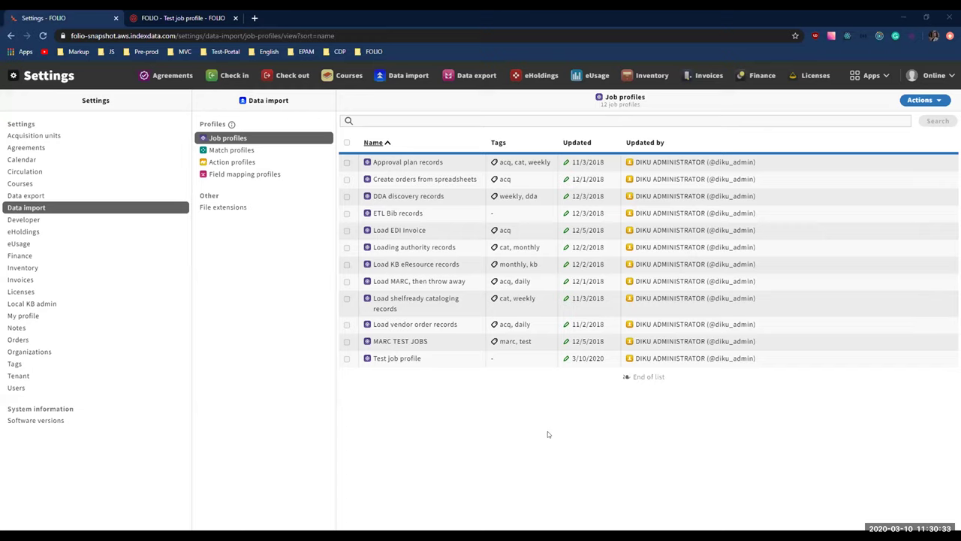
- Edit Test job profile and link Test match profile 1 in its Overview
left_click(373, 363)
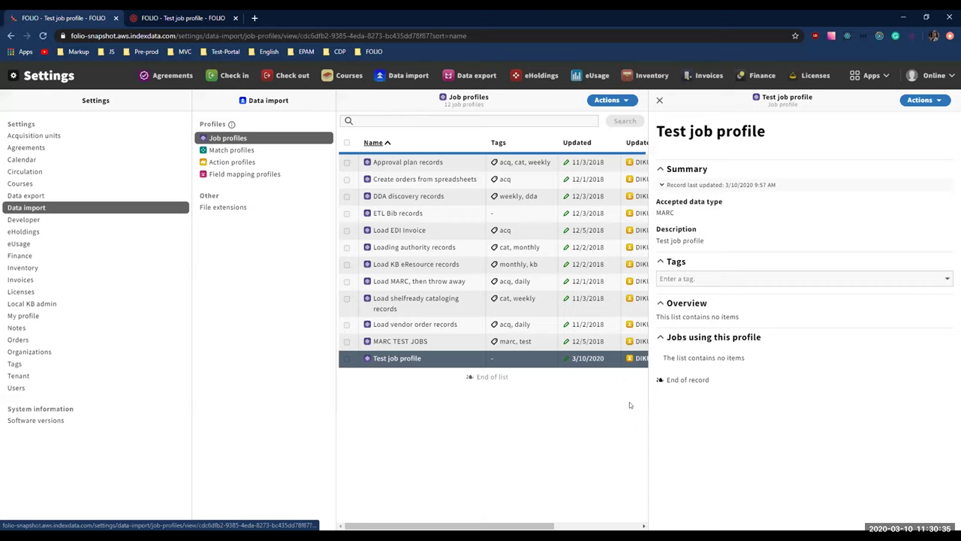
left_click(906, 100)
left_click(839, 115)
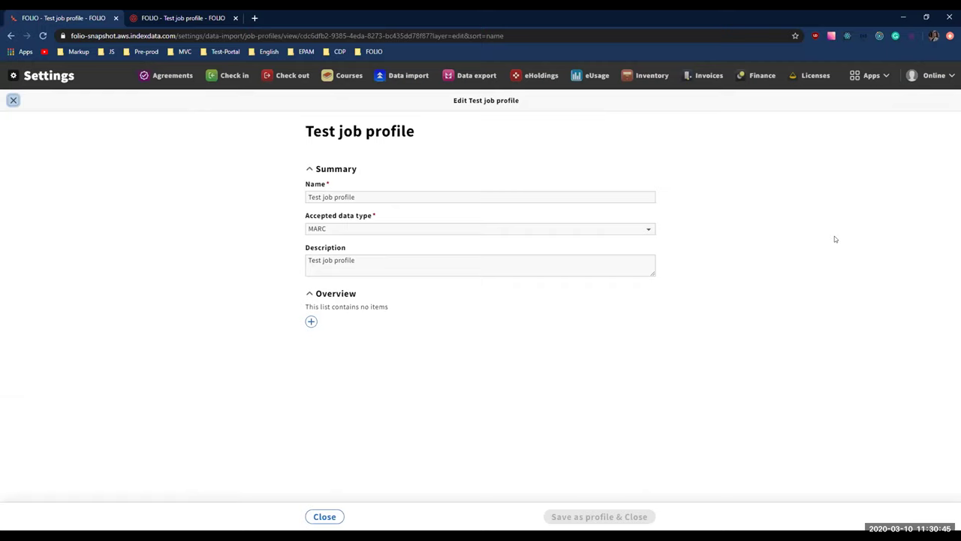
left_click(311, 322)
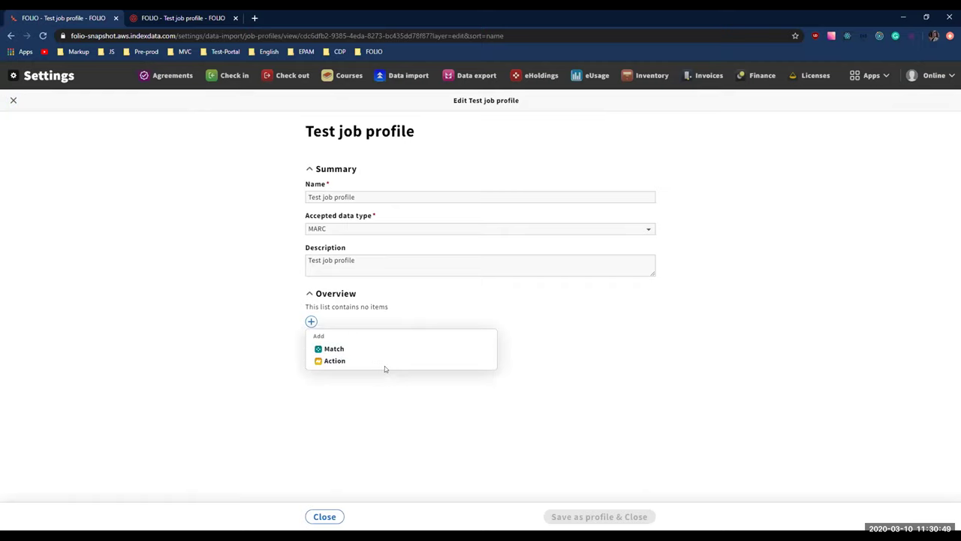
left_click(350, 348)
type("test")
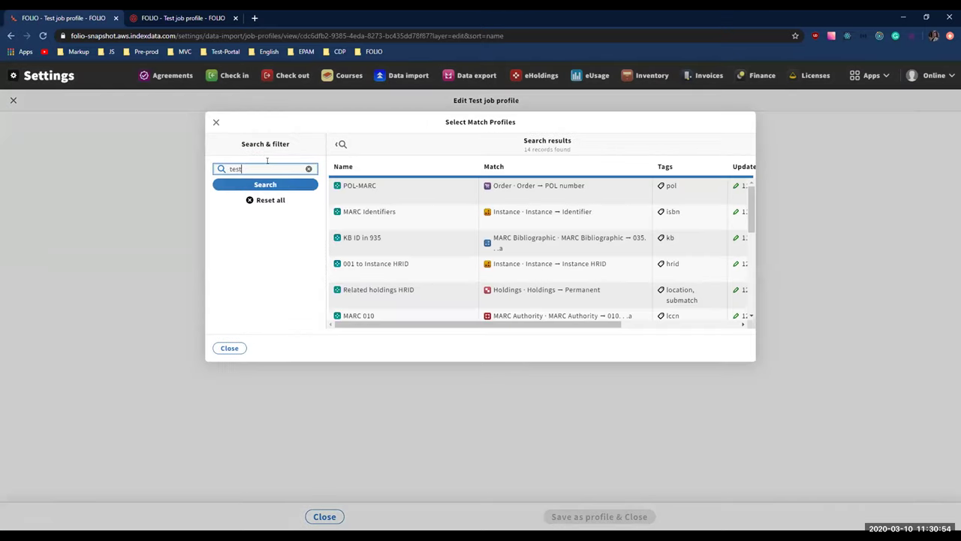
key("Return")
left_click(398, 192)
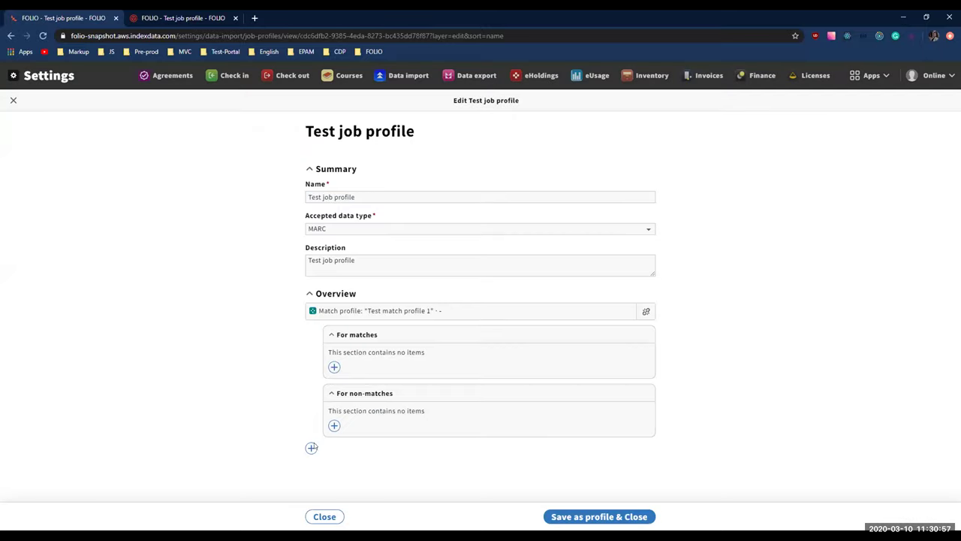
- Link Test action profile 1 at the top level below the match block
left_click(312, 448)
left_click(390, 474)
type("test")
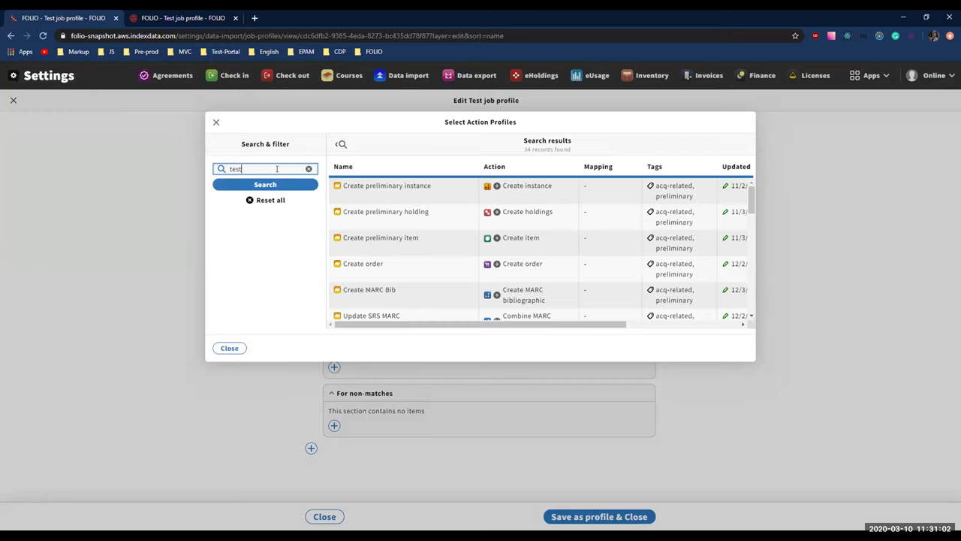
key("Return")
left_click(414, 192)
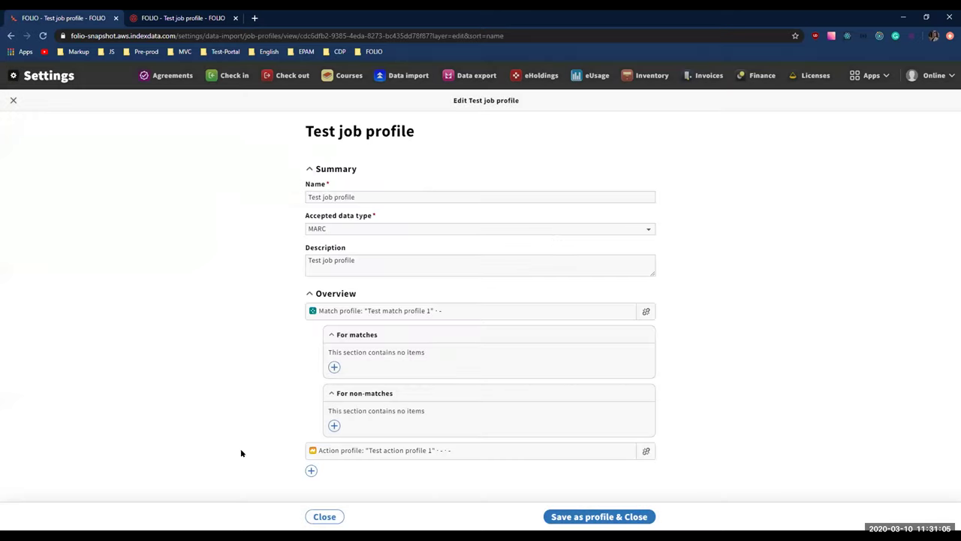
- Link Test action profile 2 as another top-level action profile
left_click(309, 470)
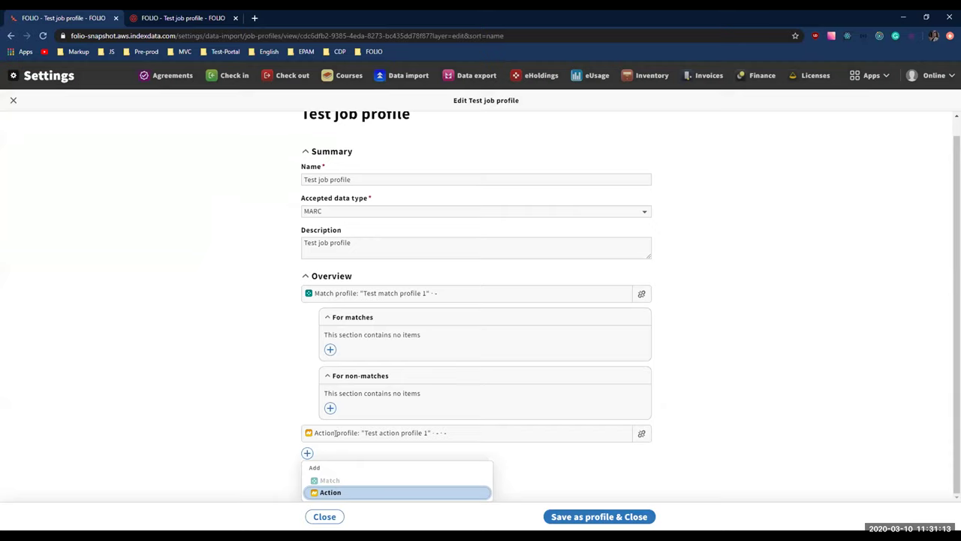
left_click(329, 493)
left_click(263, 168)
type("test")
key("Return")
left_click(383, 216)
scroll(786, 406, "down", 1)
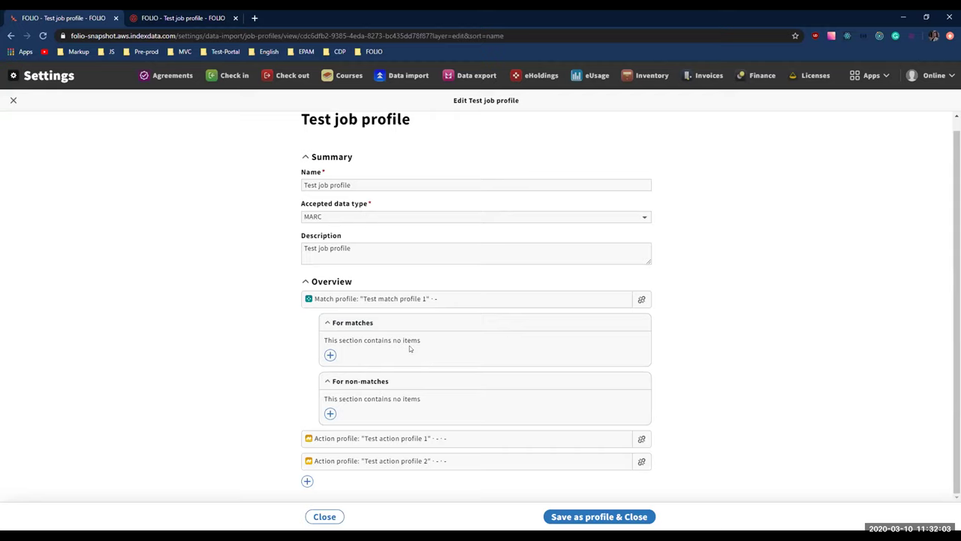
- Add the Update instance-SR action profile under For matches
left_click(330, 355)
left_click(355, 394)
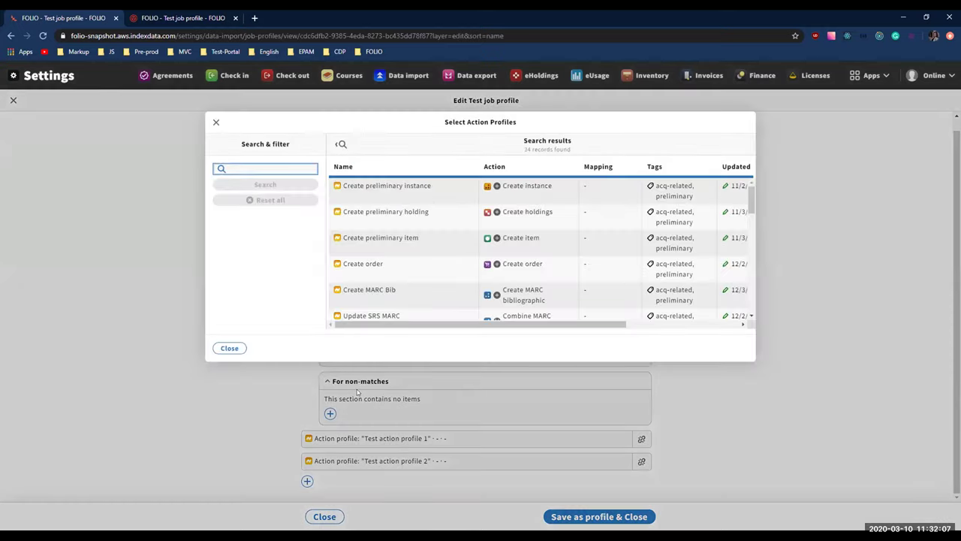
scroll(421, 259, "down", 2)
left_click(399, 244)
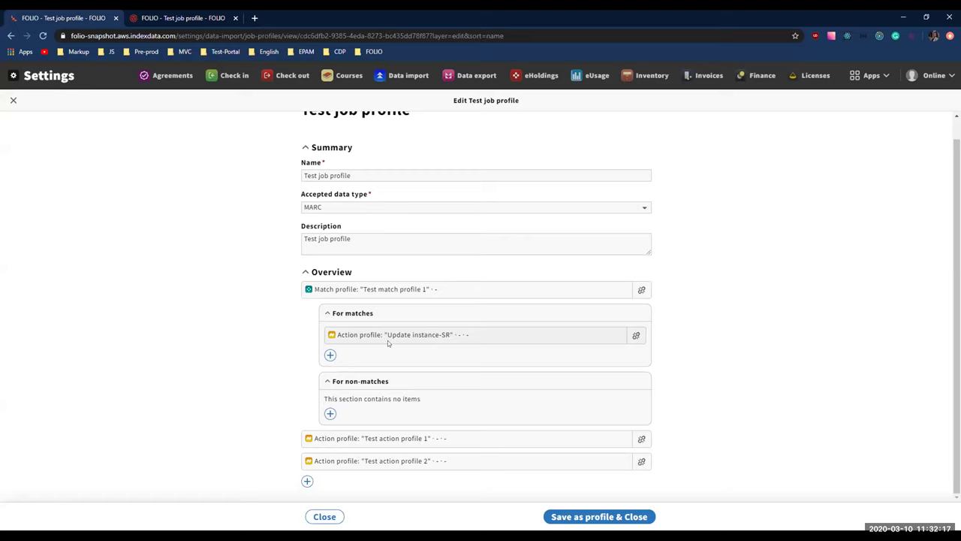
- Add Create order under For non-matches and save Test job profile with Save as profile & Close
left_click(329, 413)
left_click(473, 404)
left_click(374, 264)
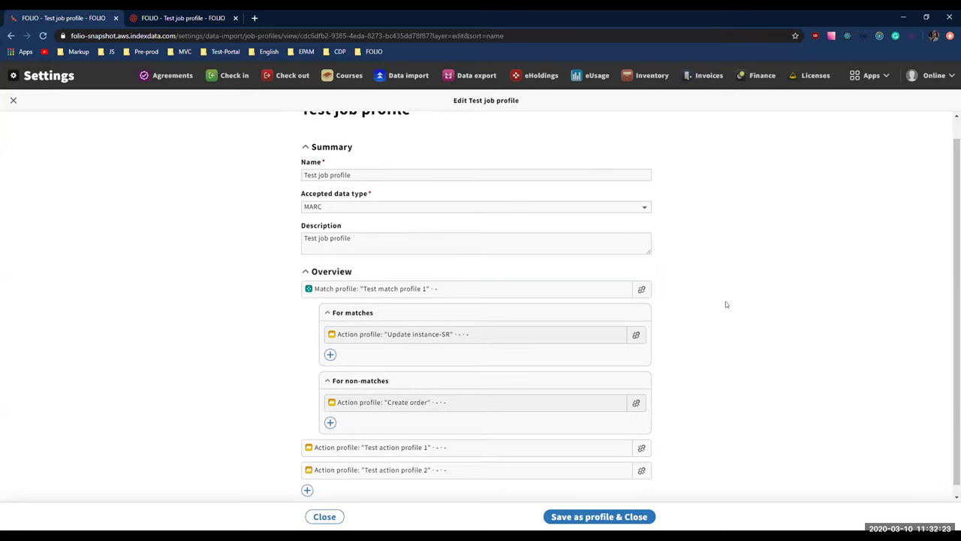
scroll(725, 304, "down", 1)
left_click(608, 517)
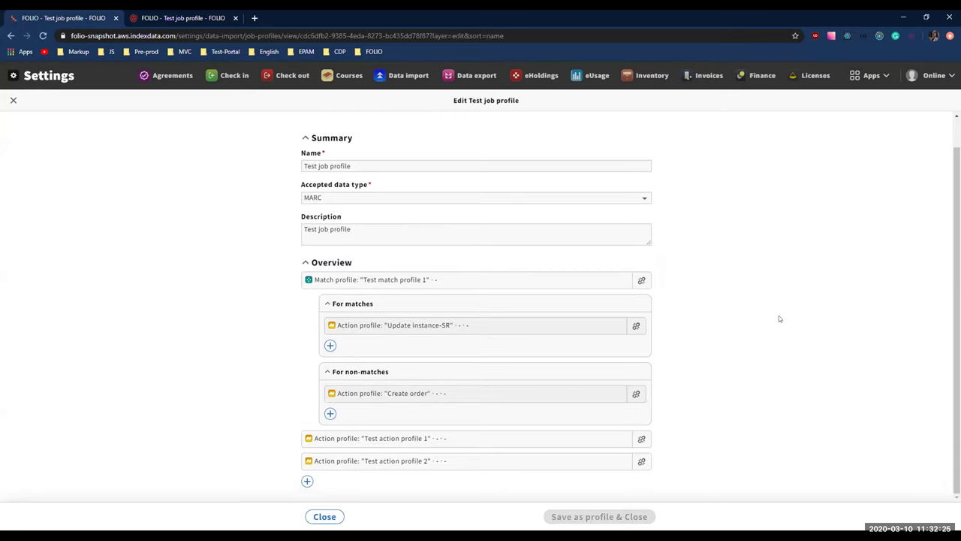
scroll(776, 314, "down", 2)
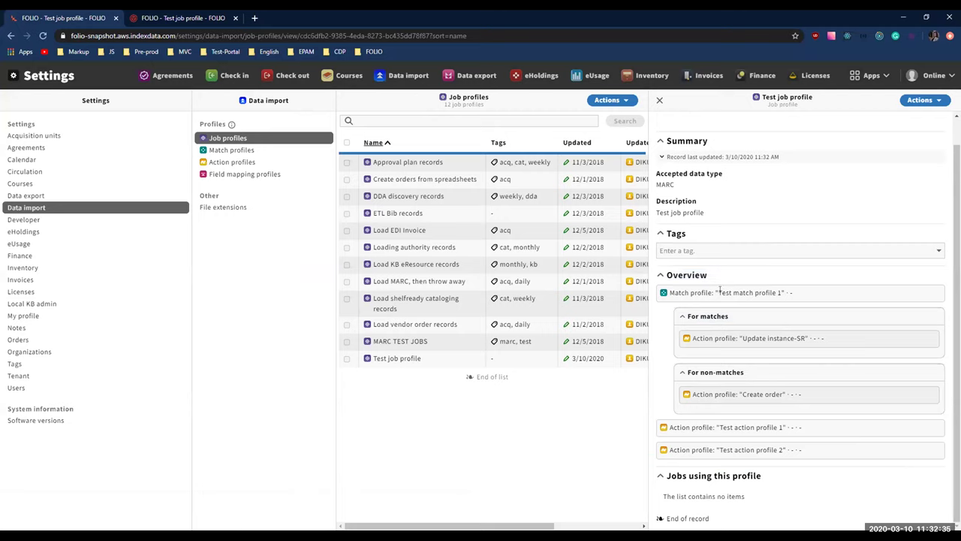
- Copy the name Test match profile 1 and search for it in Match profiles
left_click_drag(718, 292, 781, 292)
key("ctrl+c")
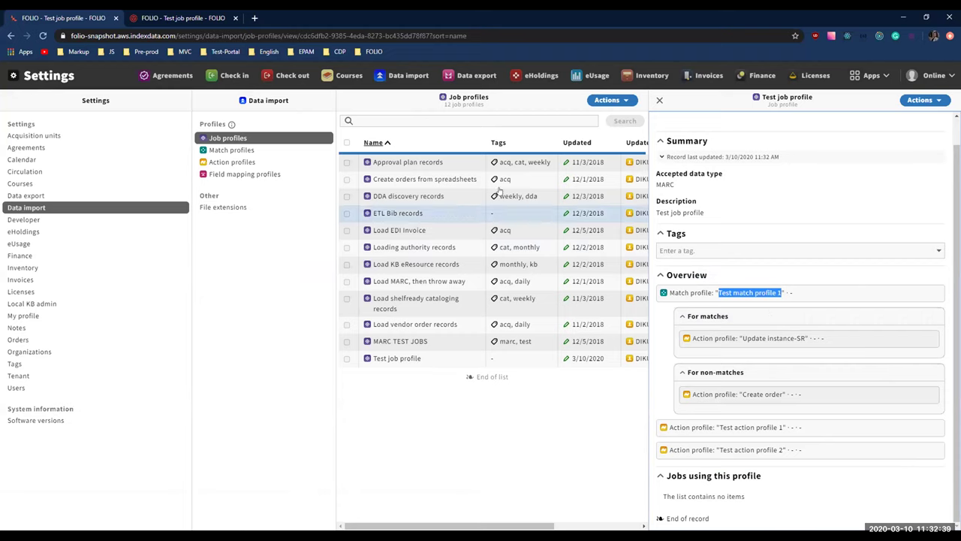
left_click(237, 150)
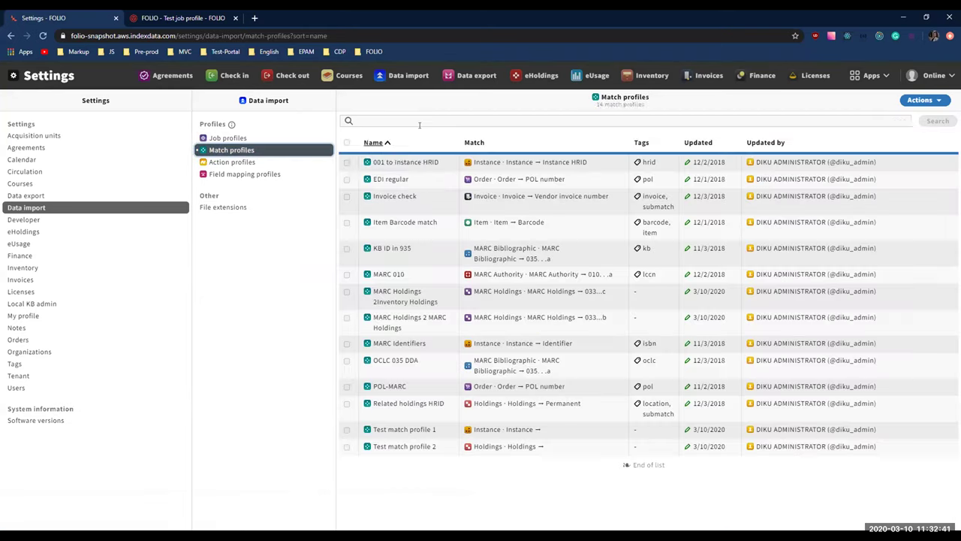
left_click(419, 123)
key("ctrl+v")
key("Return")
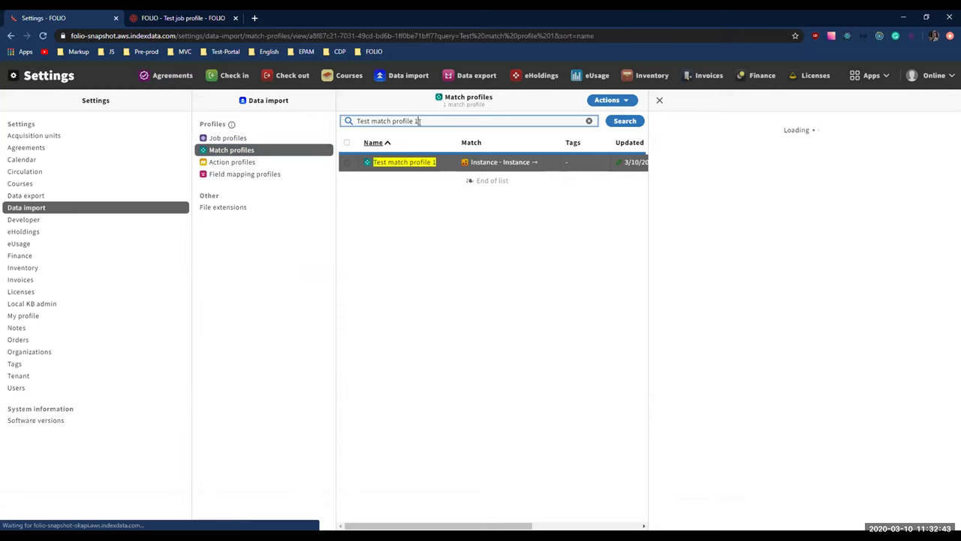
scroll(771, 309, "down", 10)
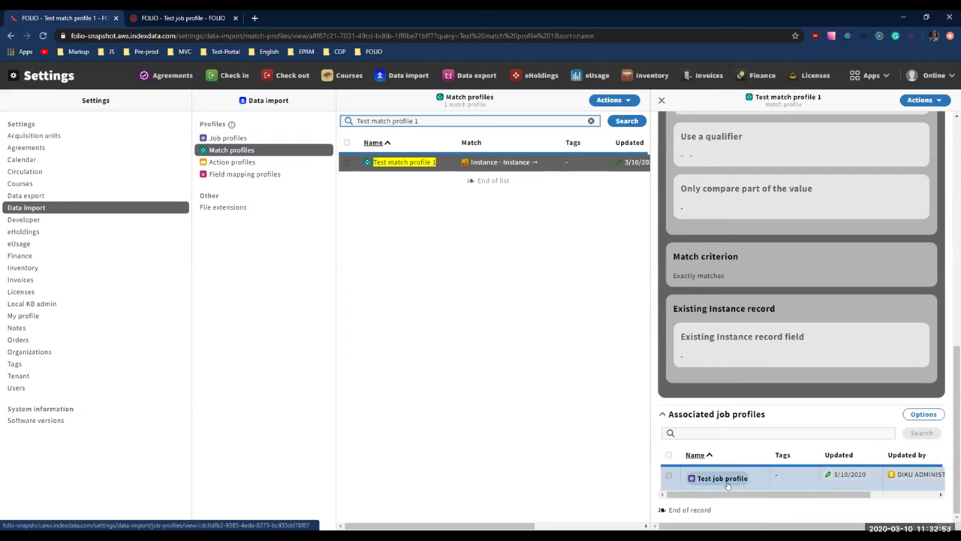
- Search action profiles for 'test', open Test action profile 1, then return to Job profiles
left_click(247, 162)
left_click(383, 120)
type("test")
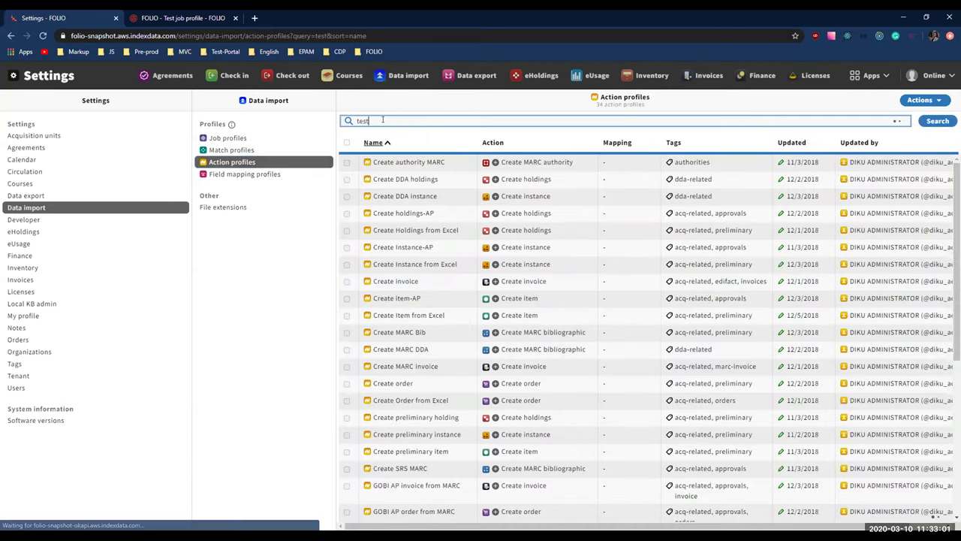
key("Return")
left_click(424, 161)
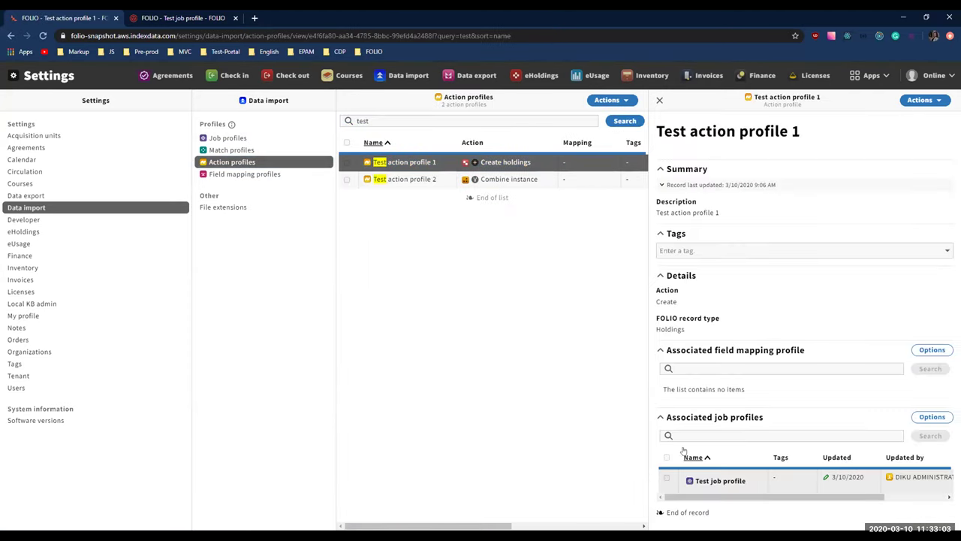
left_click(238, 138)
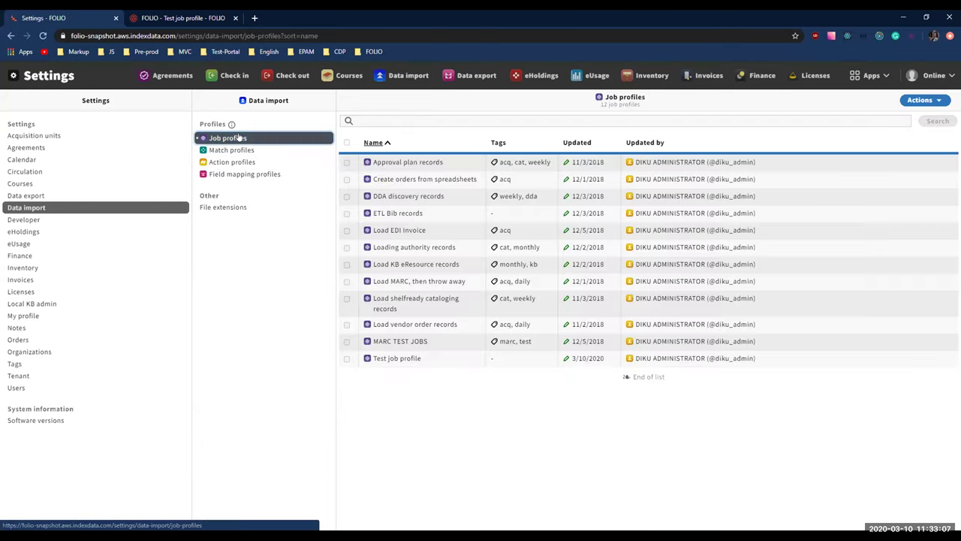
- Edit Test job profile, unlink Test action profile 1, and save the profile
left_click(432, 361)
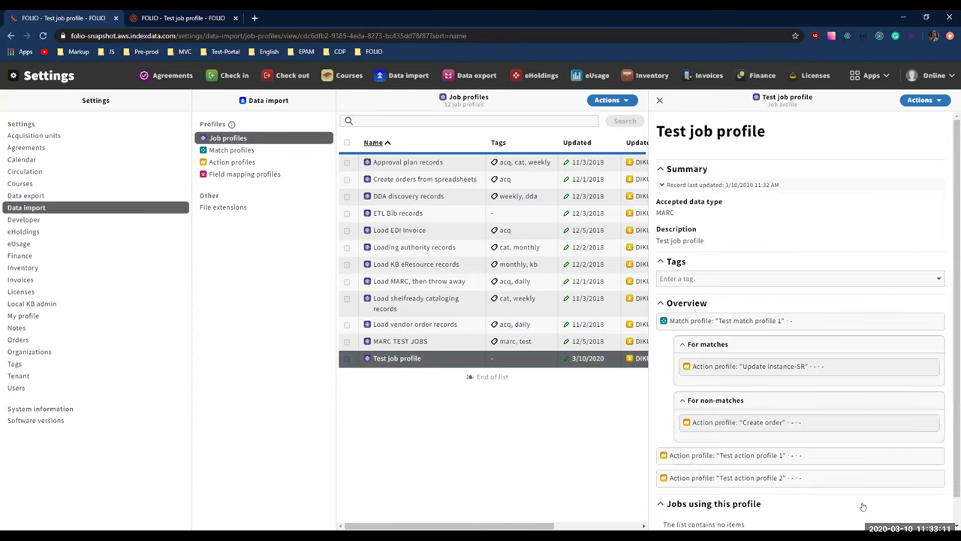
left_click(925, 100)
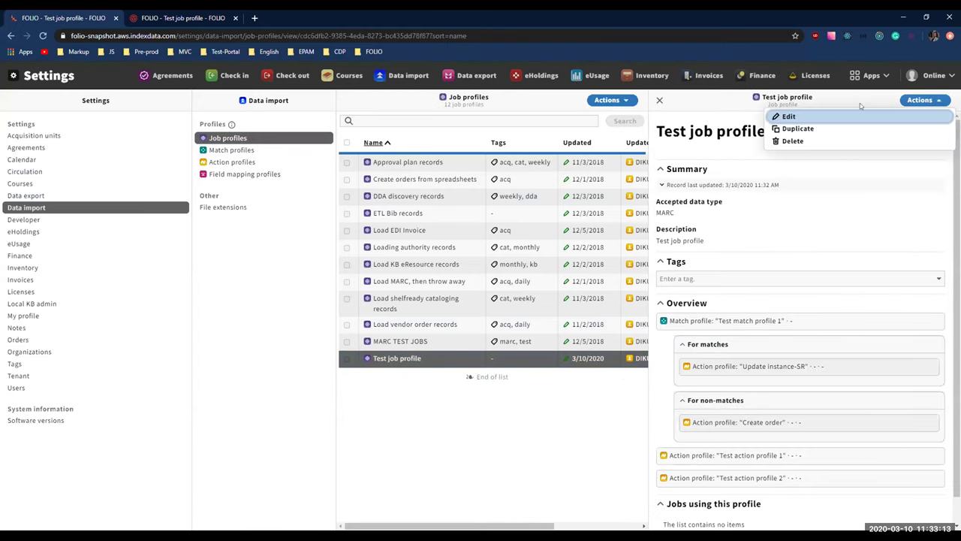
left_click(840, 118)
scroll(748, 387, "down", 2)
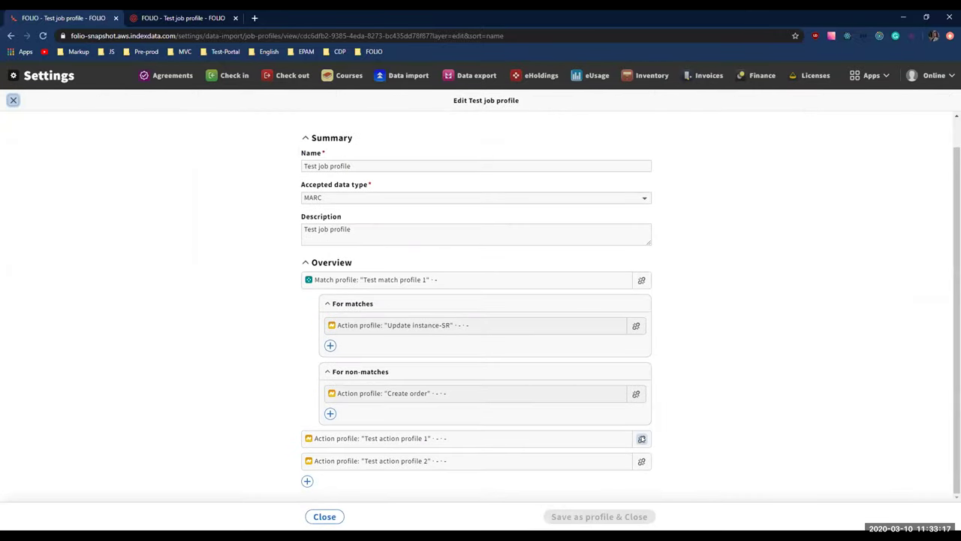
left_click(641, 439)
left_click(590, 172)
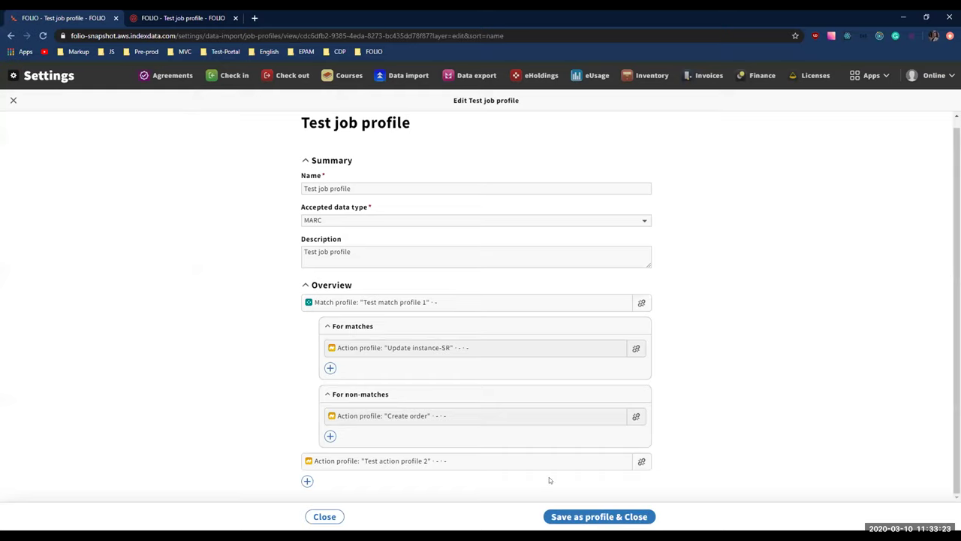
left_click(609, 517)
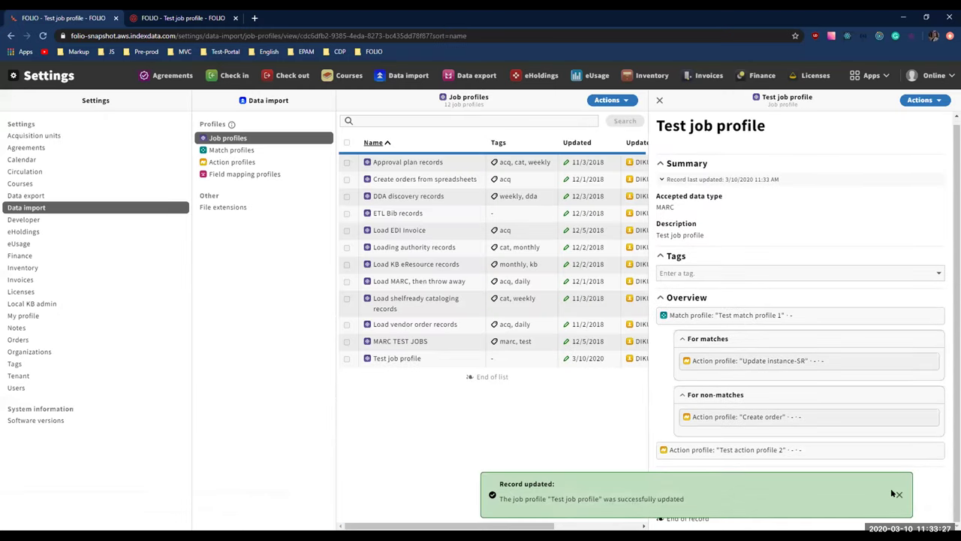
left_click(895, 492)
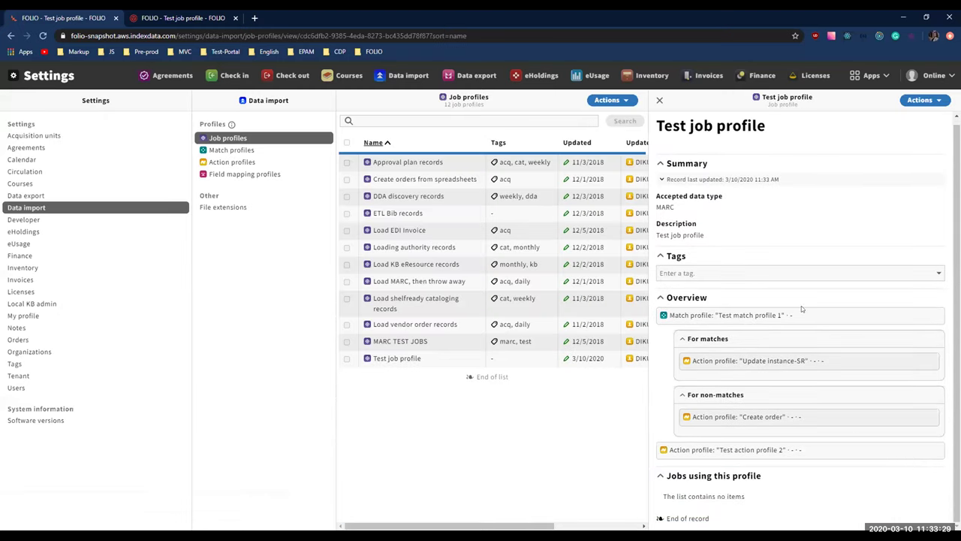
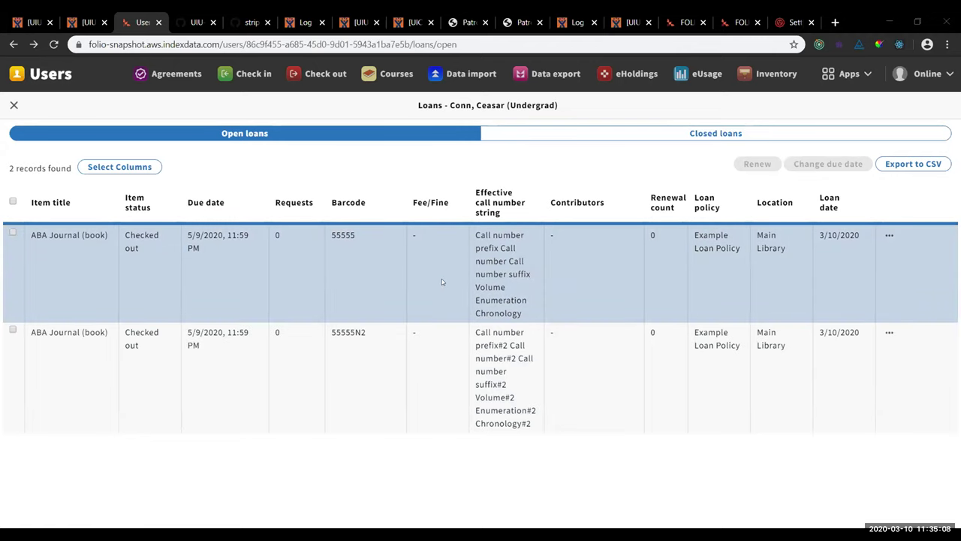
- Review the first ABA Journal loan's details, then select both open loans, 55555 and 55555N2
left_click(441, 281)
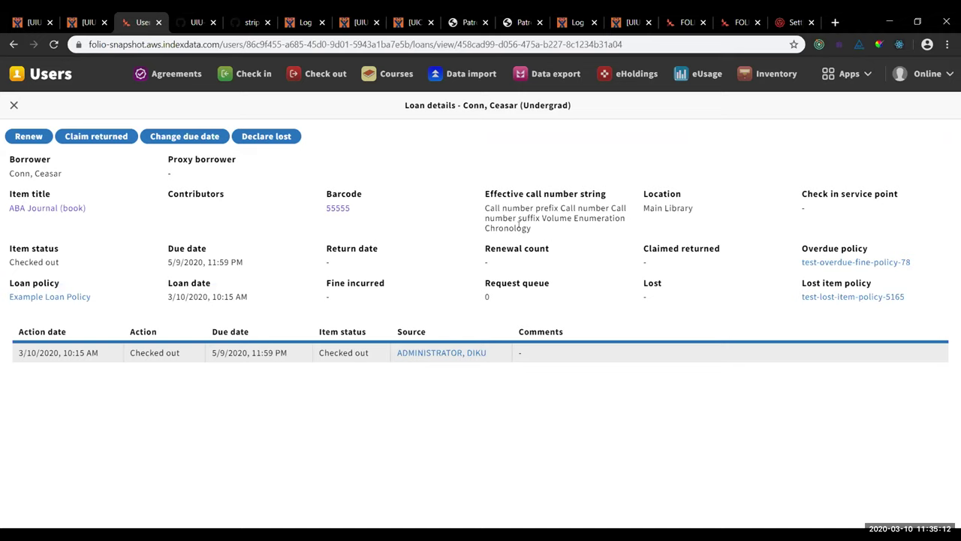
left_click_drag(525, 227, 481, 216)
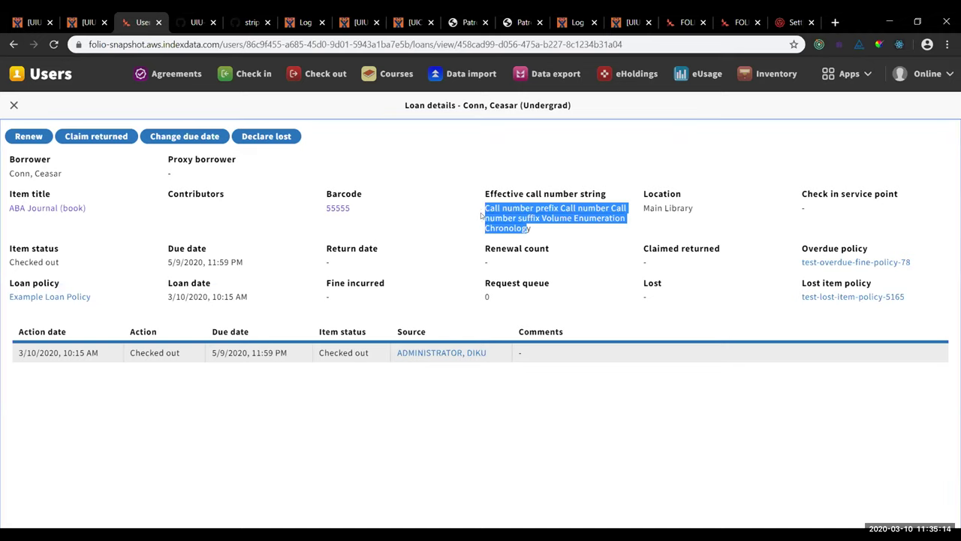
left_click(13, 105)
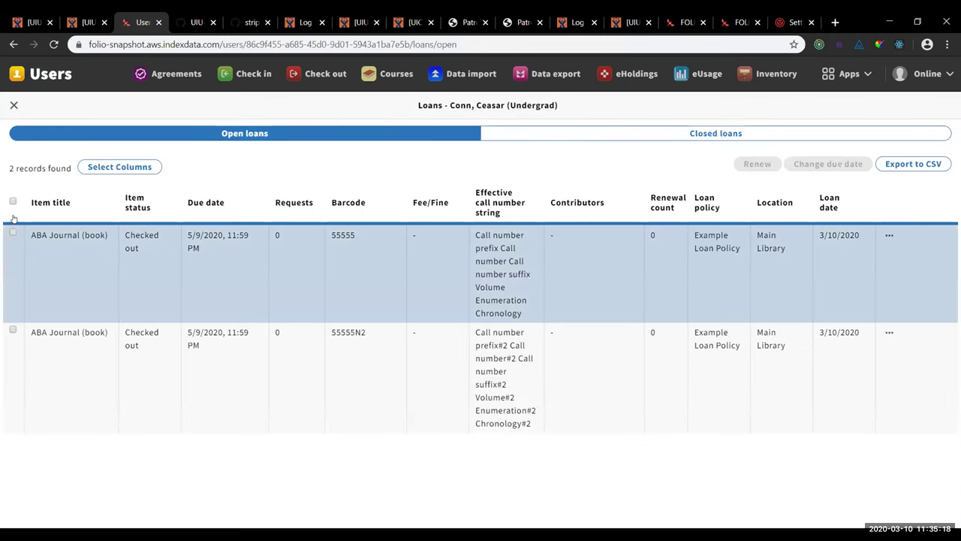
left_click(13, 200)
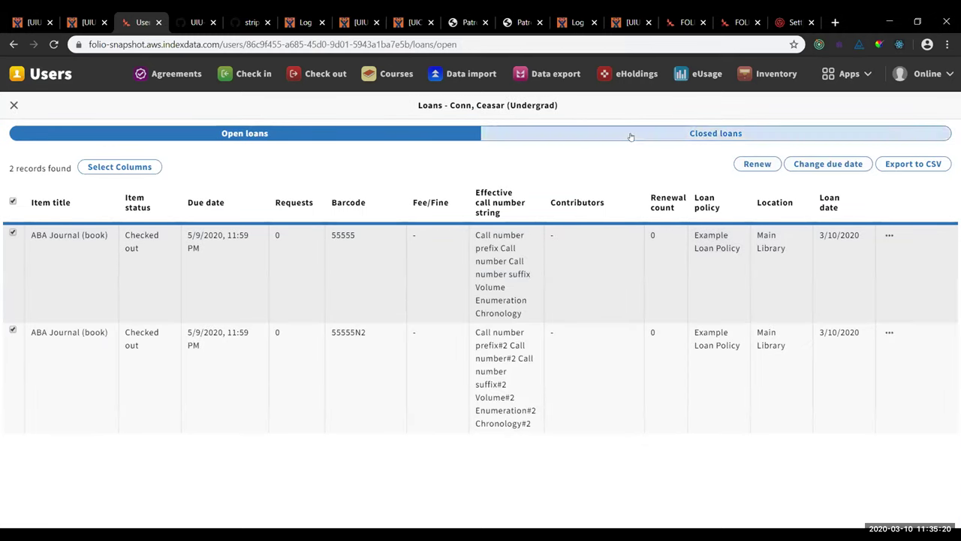
- Change the due date of loans 55555 and 55555N2 to 31 March 2020, 11:59 PM
left_click(825, 166)
scroll(660, 457, "right", 5)
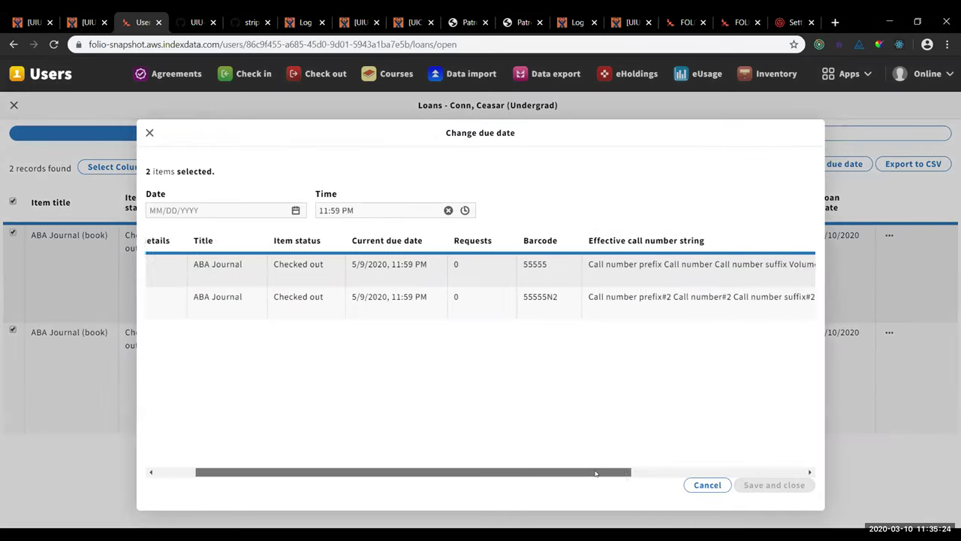
left_click_drag(361, 263, 746, 263)
left_click(665, 359)
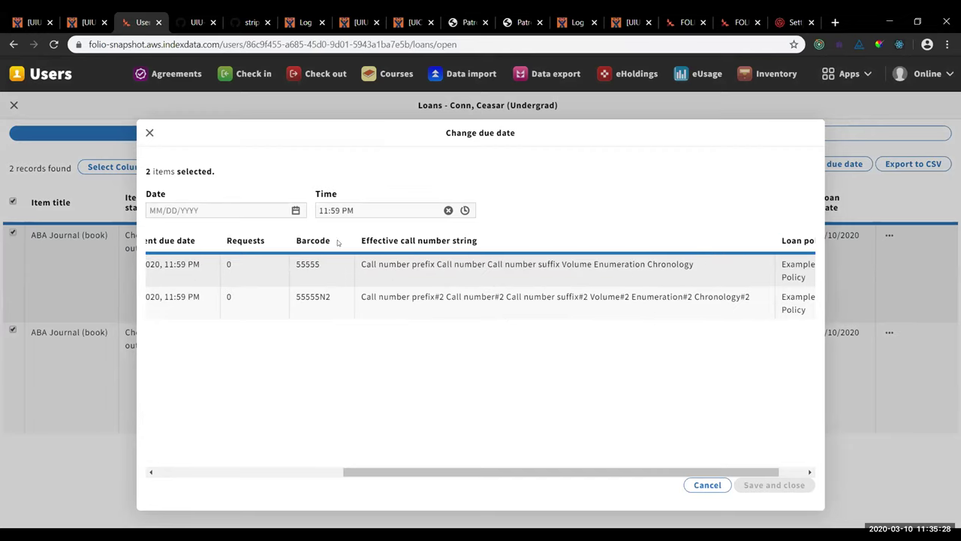
left_click(295, 211)
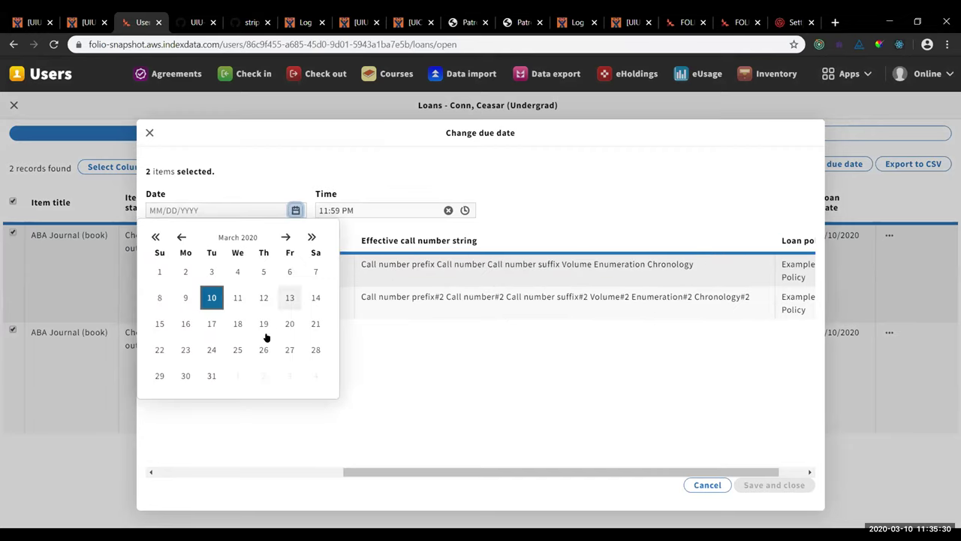
left_click(212, 374)
left_click(776, 484)
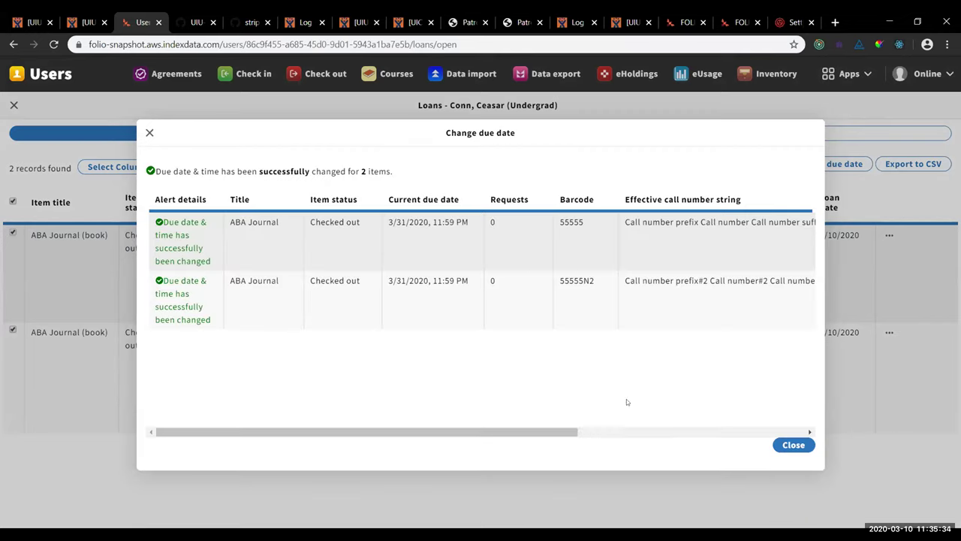
scroll(496, 428, "right", 5)
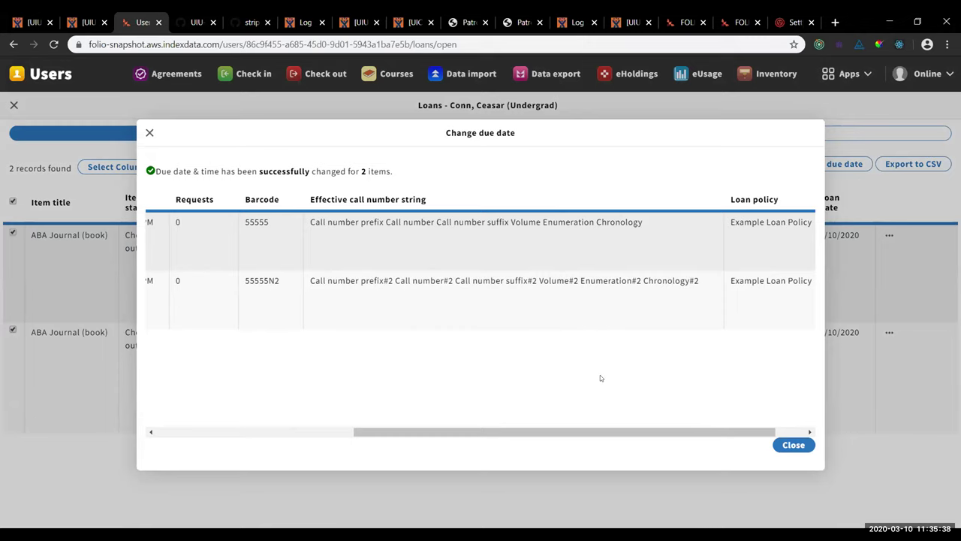
left_click(793, 447)
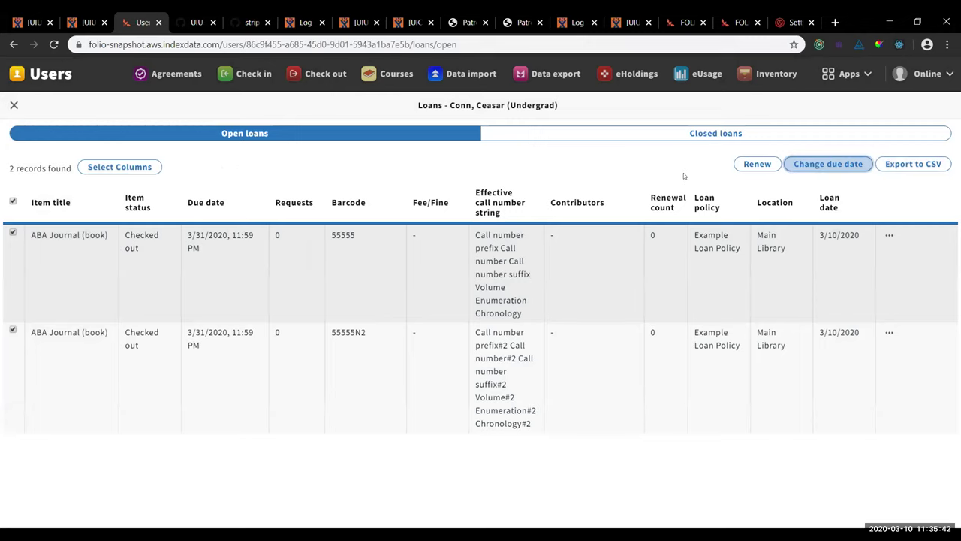
left_click(756, 164)
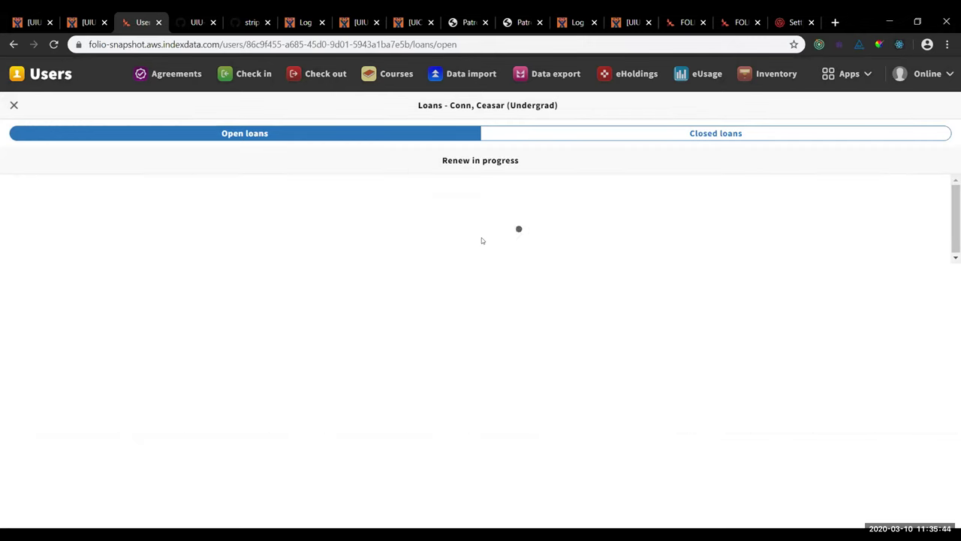
- Renew both ABA Journal loans to a due date of 4/30/2020, with renewal count 1
scroll(526, 255, "right", 2)
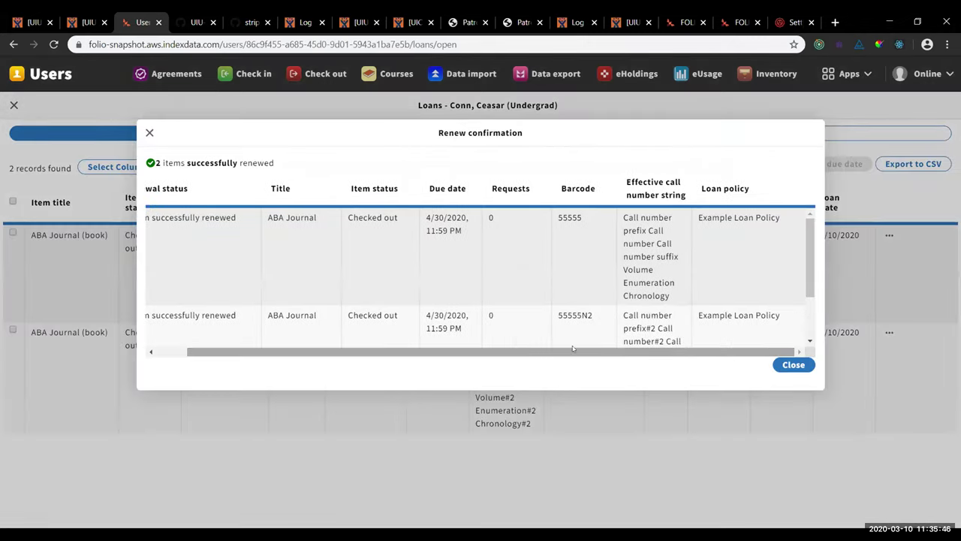
left_click_drag(622, 217, 678, 298)
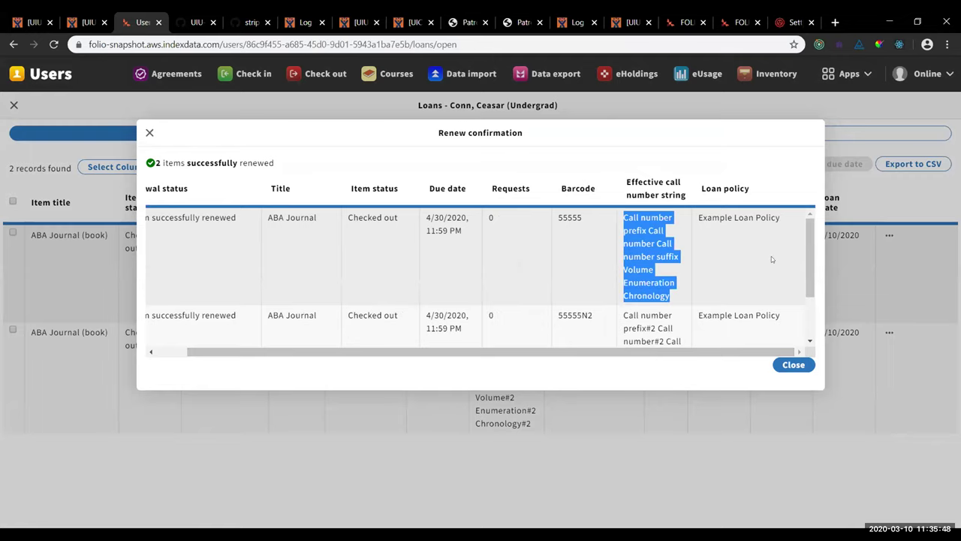
scroll(811, 243, "down", 1)
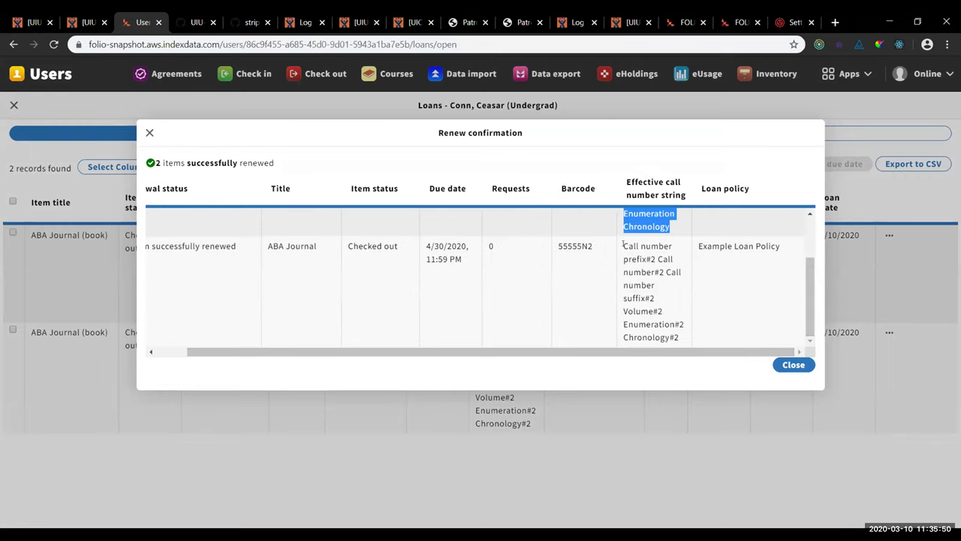
left_click_drag(623, 245, 680, 346)
left_click(785, 365)
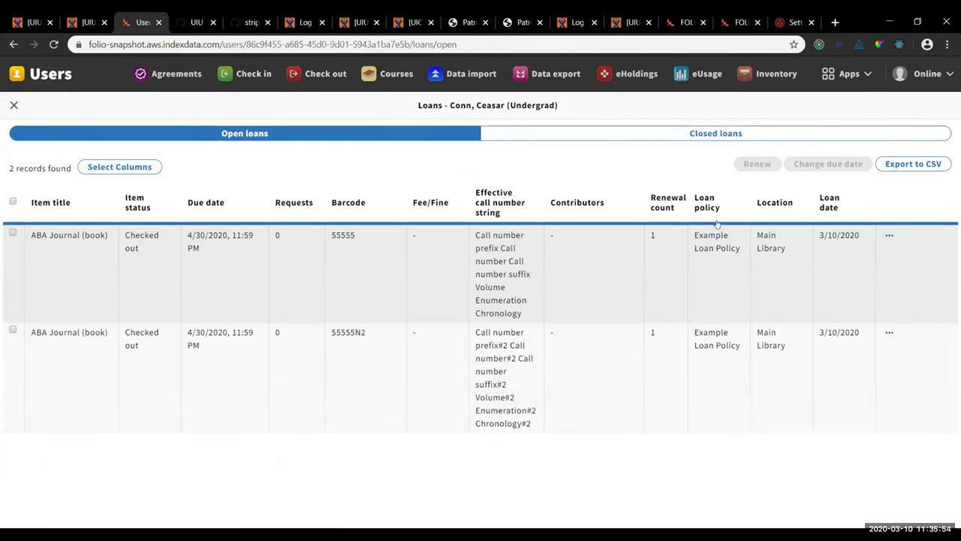
- Check in item 55555, which is routed in transit to Circ Desk 1
left_click(241, 80)
left_click(204, 152)
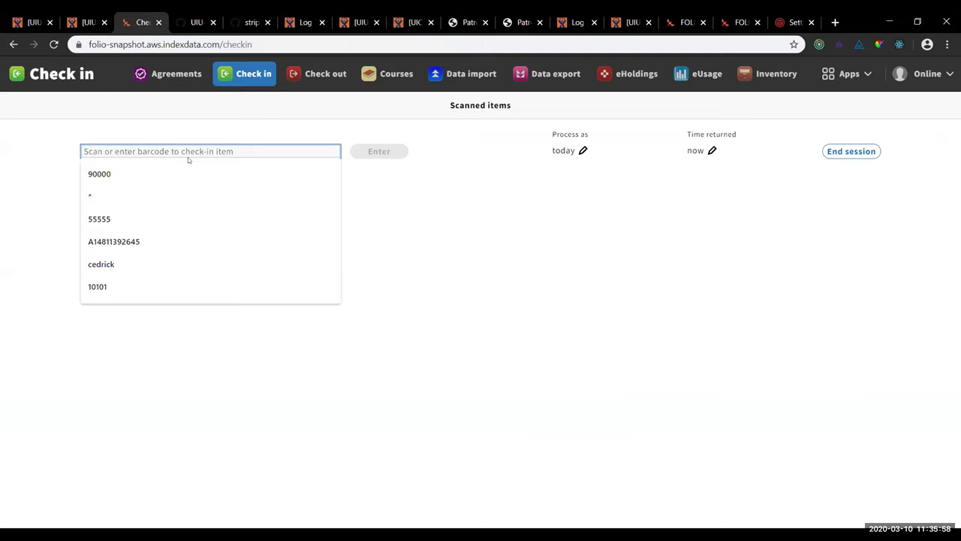
left_click(144, 220)
left_click(388, 153)
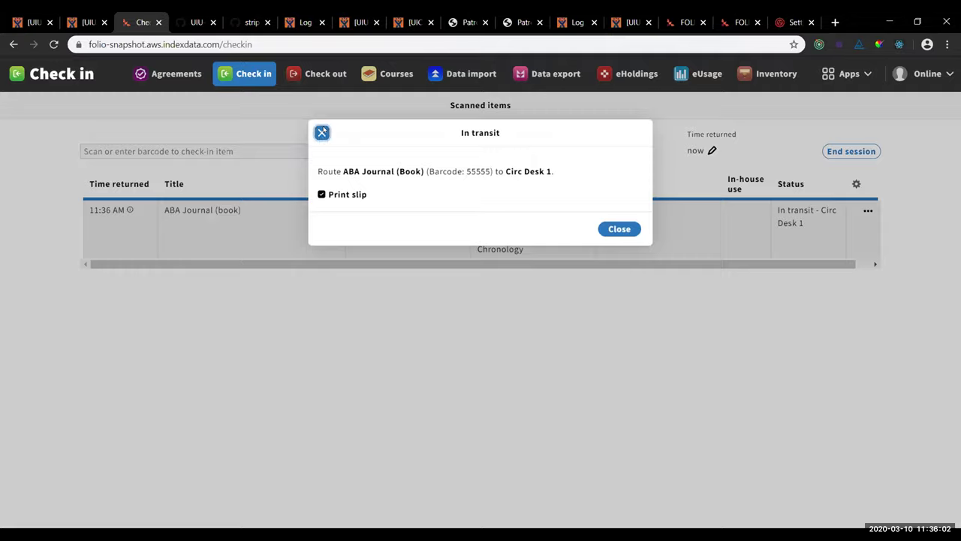
left_click(321, 132)
left_click_drag(475, 209, 539, 251)
- Check in item 55555N2, also in transit to Circ Desk 1, and end the check-in session
left_click(132, 151)
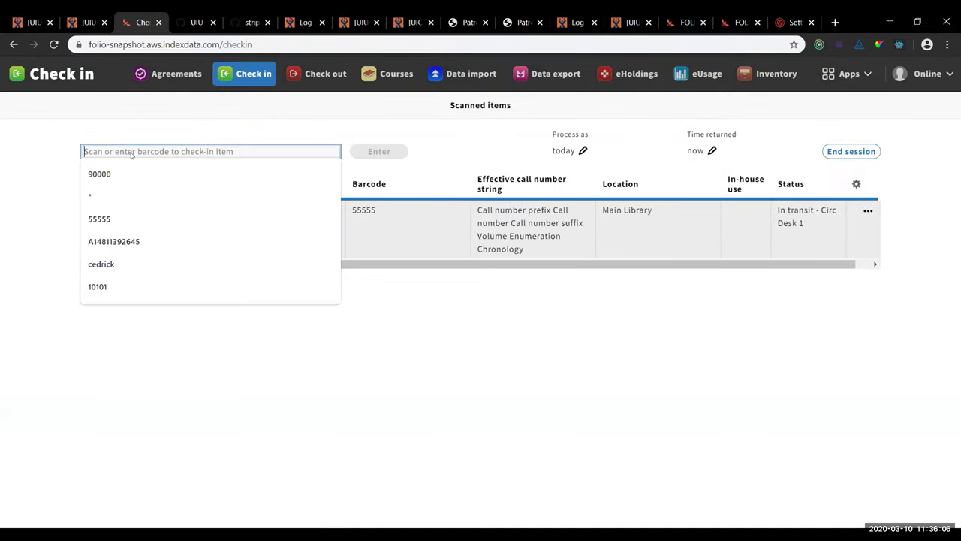
left_click(114, 209)
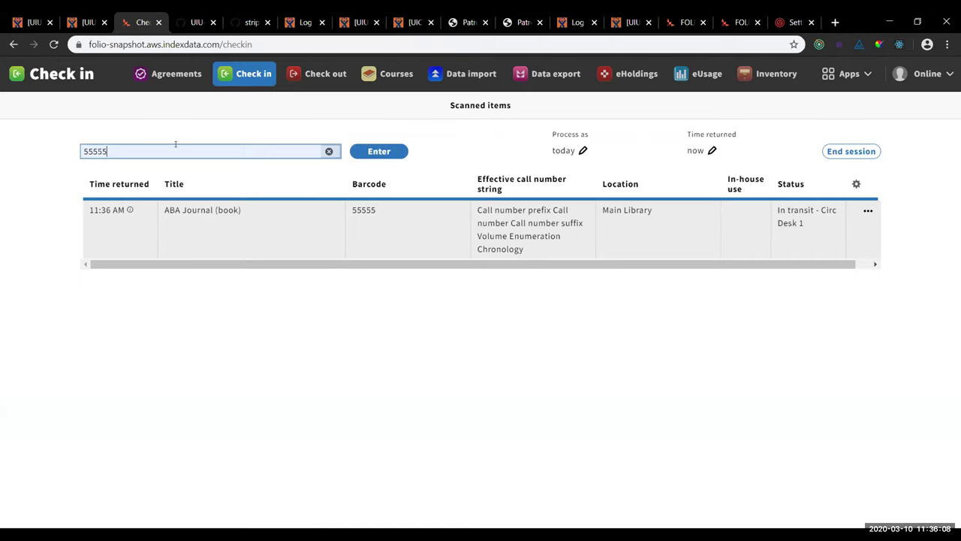
type("N2")
left_click(387, 153)
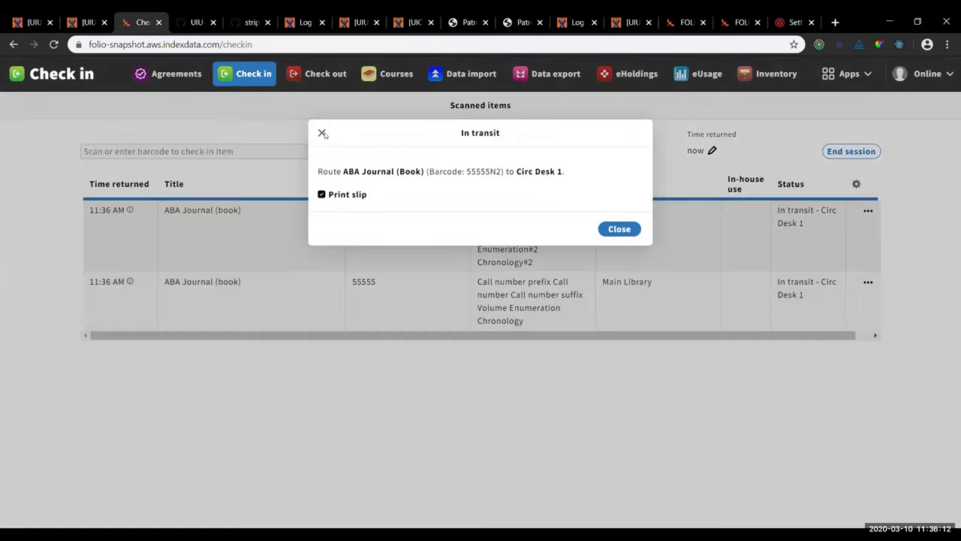
left_click(321, 133)
left_click_drag(545, 260, 471, 212)
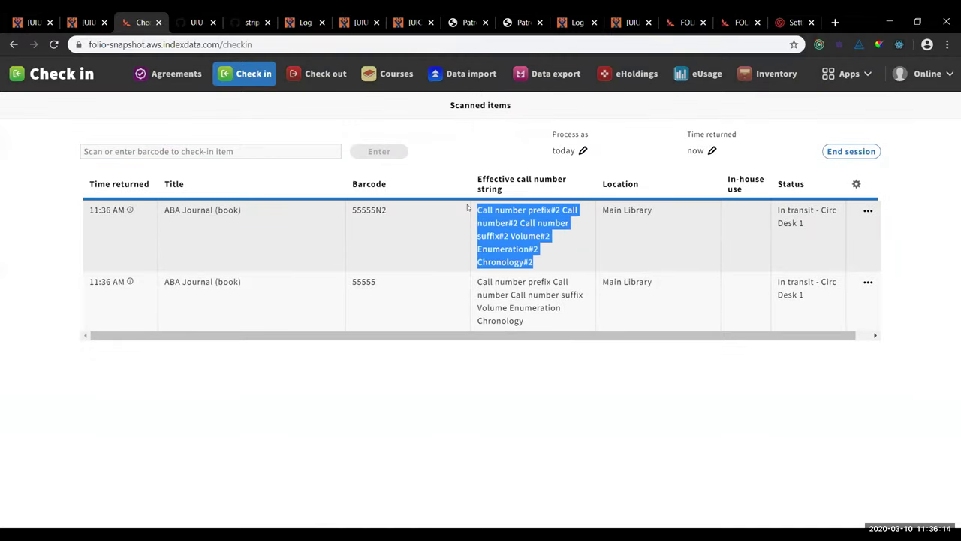
left_click(474, 474)
left_click(850, 151)
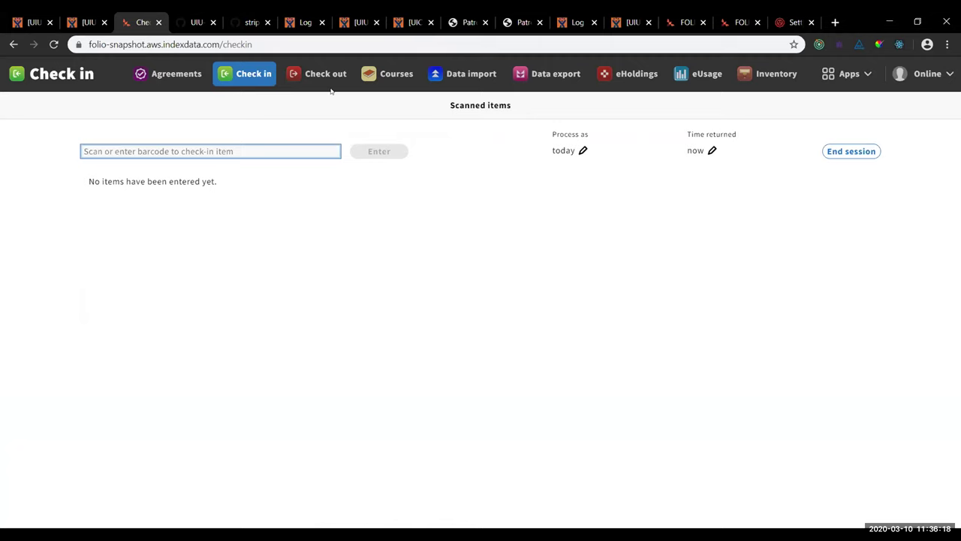
left_click(849, 74)
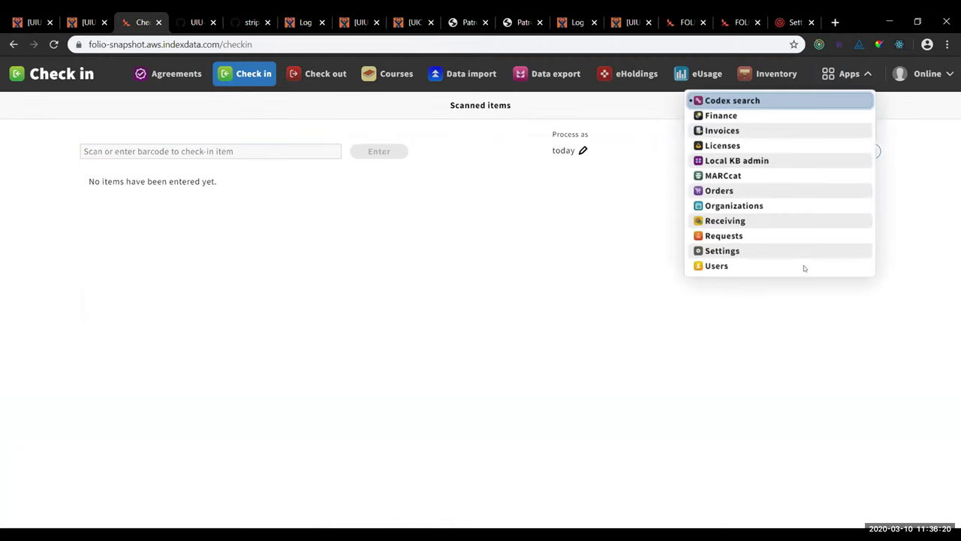
left_click(717, 265)
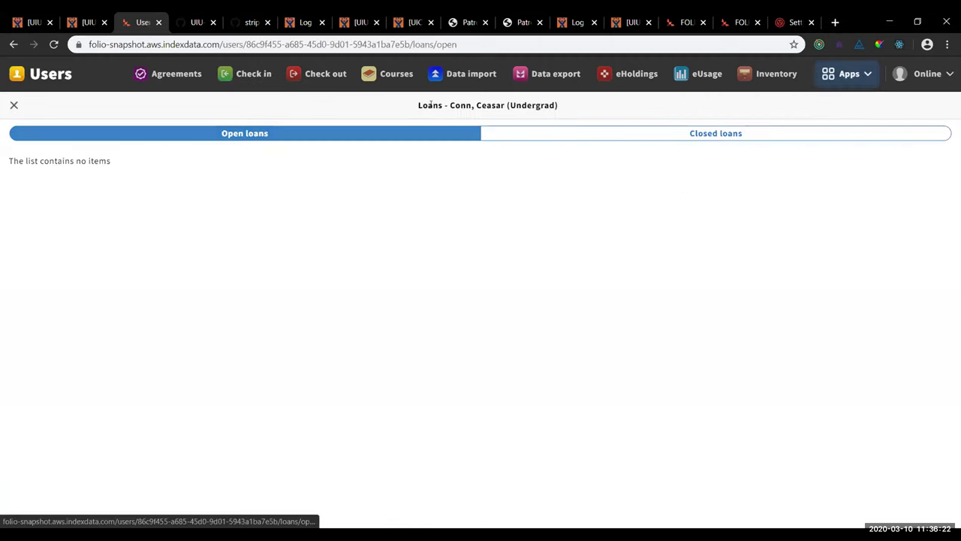
- Show the patron's closed loans sorted by loan date, newest first
left_click(654, 133)
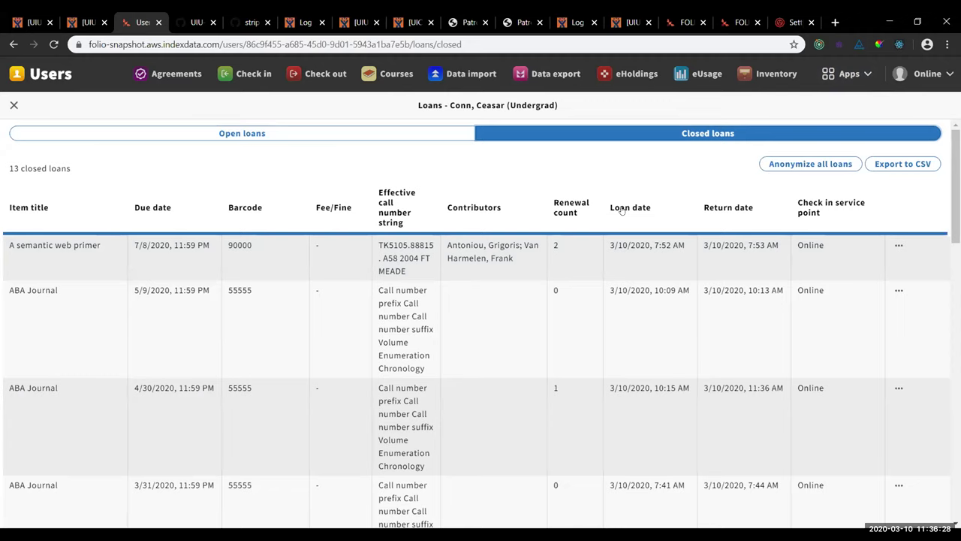
left_click(622, 210)
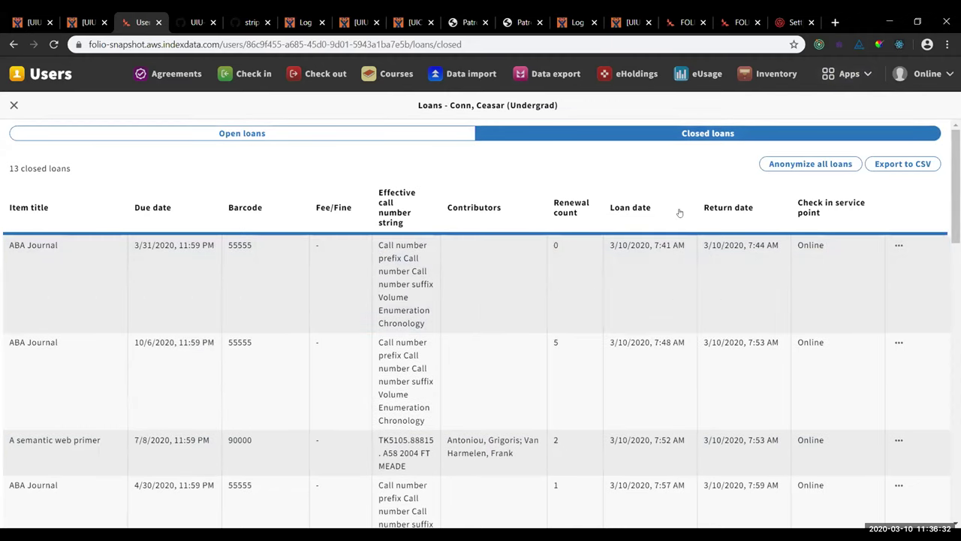
left_click(636, 209)
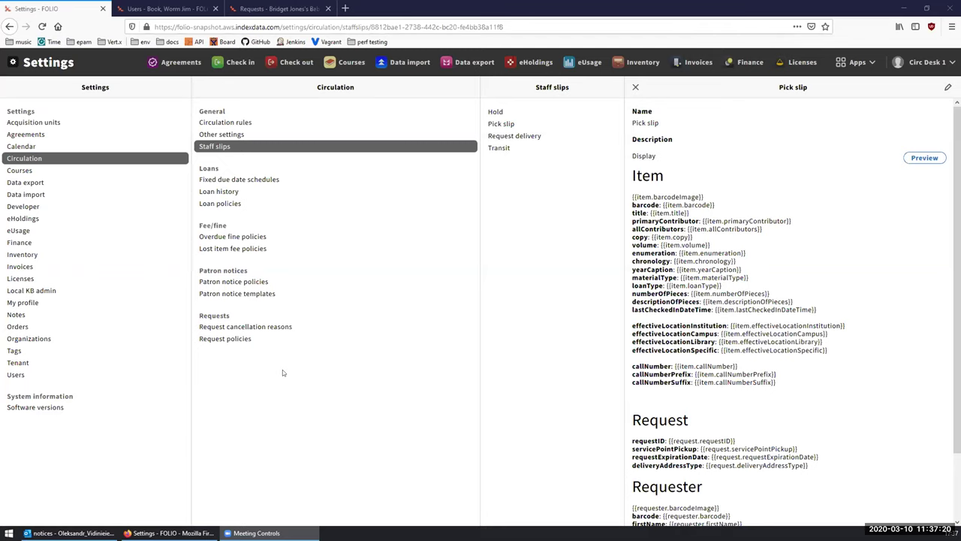
- Edit the Pick slip staff slip and show its list of insertable tokens
left_click(264, 148)
left_click(515, 125)
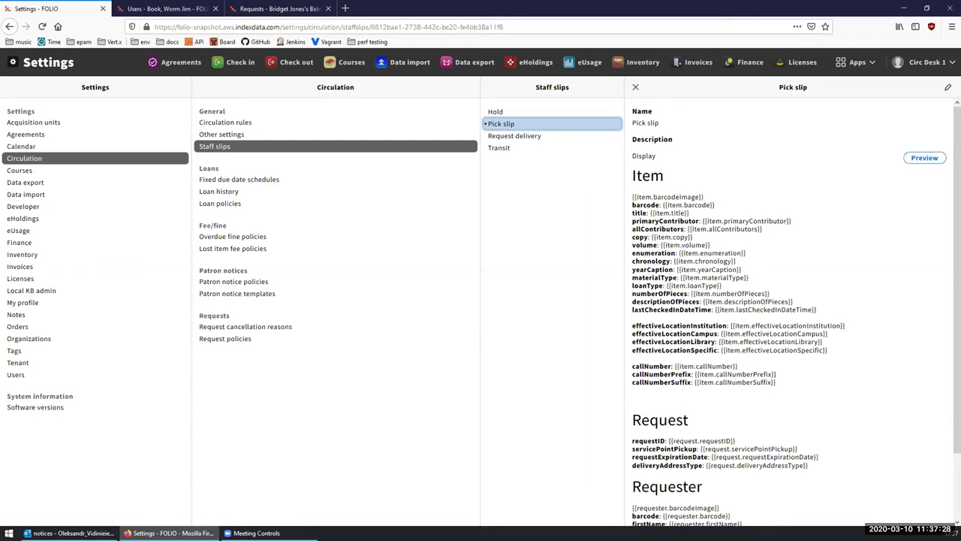
left_click(948, 87)
left_click(280, 209)
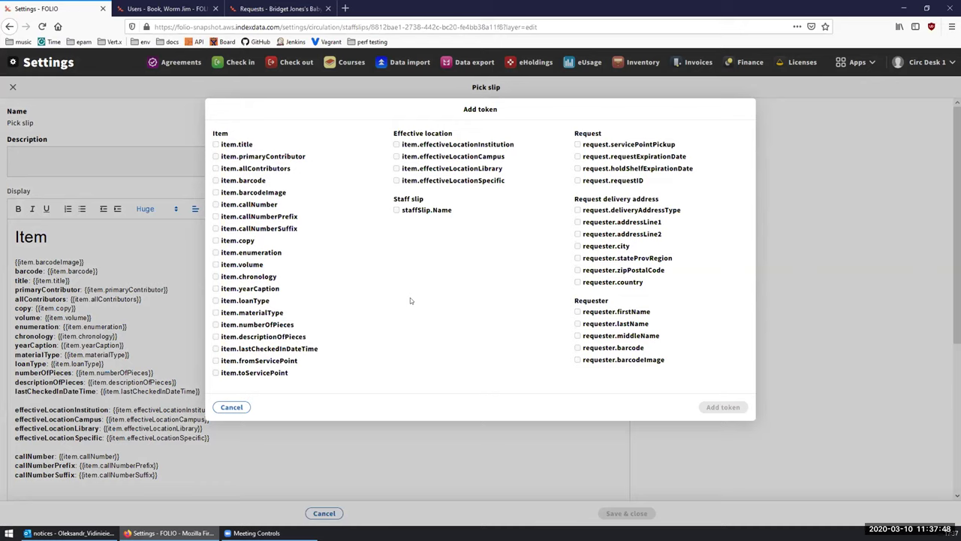
- Try the item.fromServicePoint, item.toServicePoint and request.holdShelfExpirationDate tokens, then cancel without adding any
left_click(301, 360)
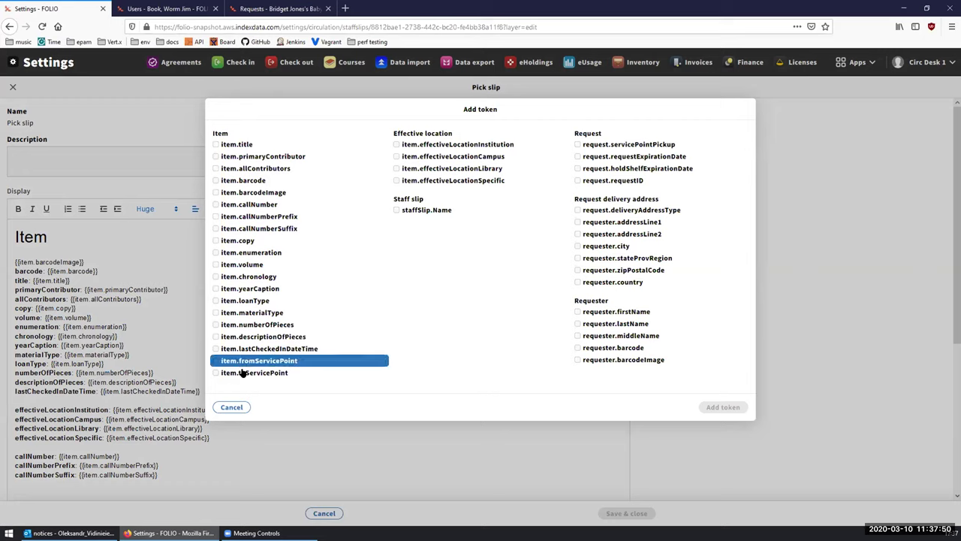
left_click(311, 372)
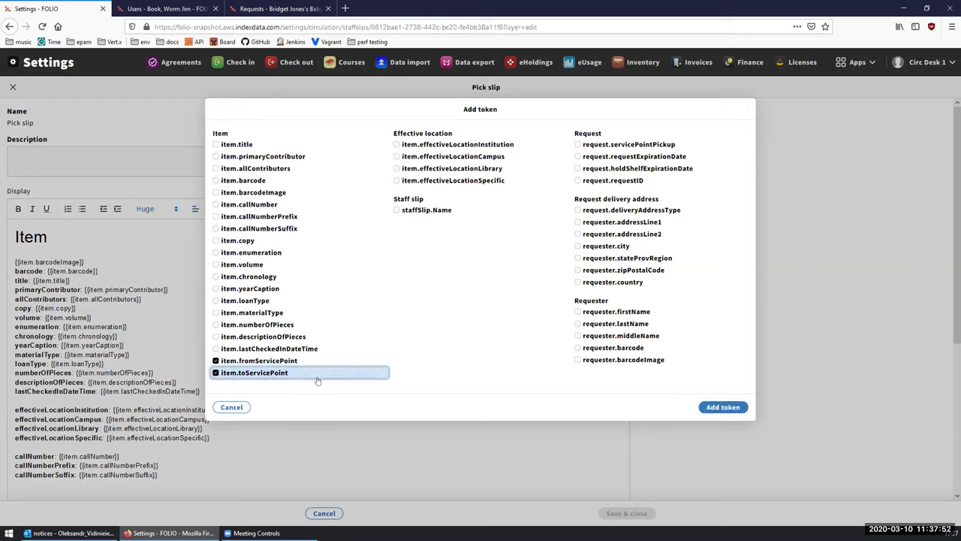
left_click(308, 361)
left_click(307, 372)
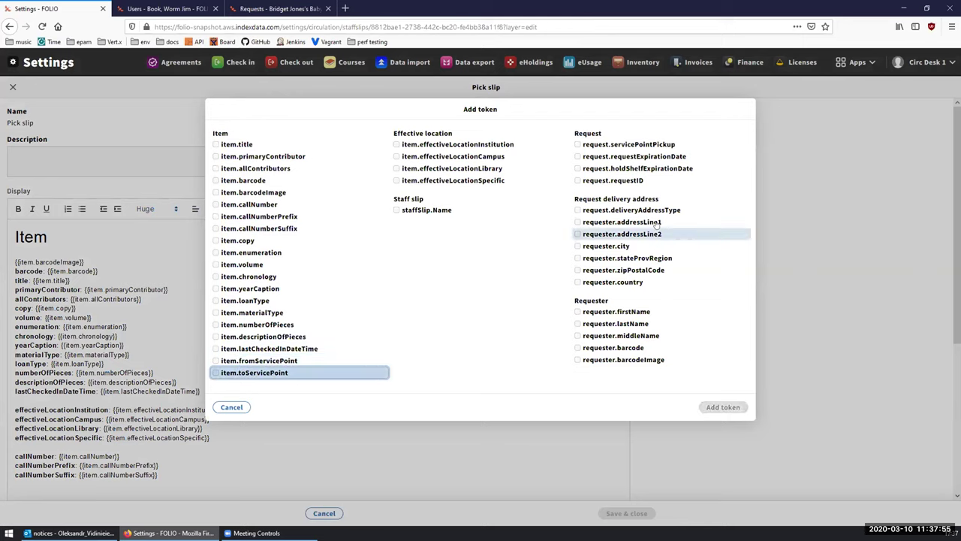
left_click(627, 170)
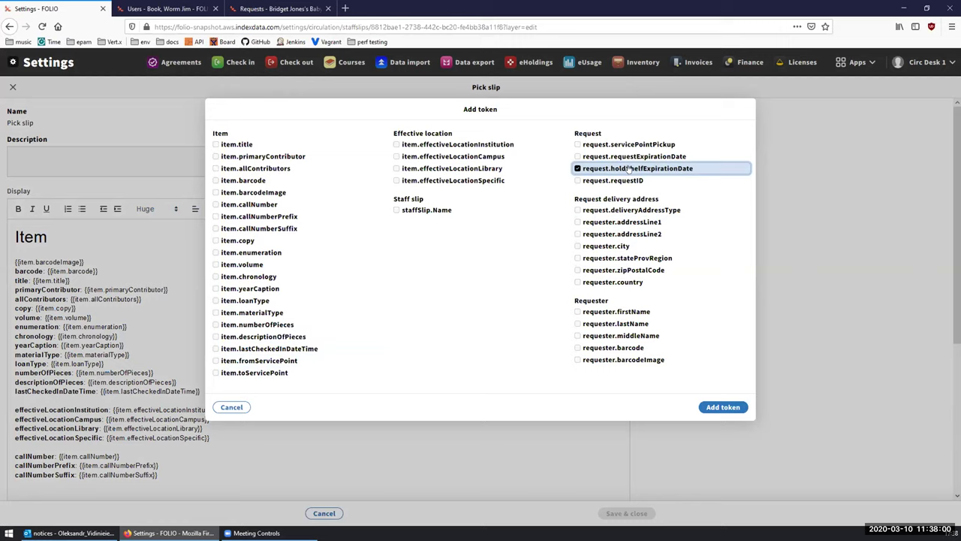
left_click(231, 407)
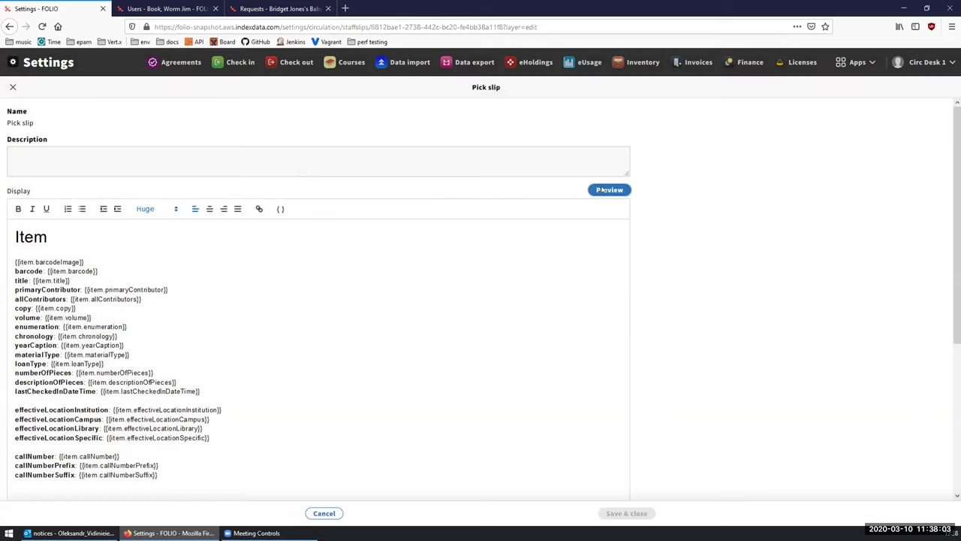
- Preview the pick slip with sample data, then close the preview
left_click(609, 190)
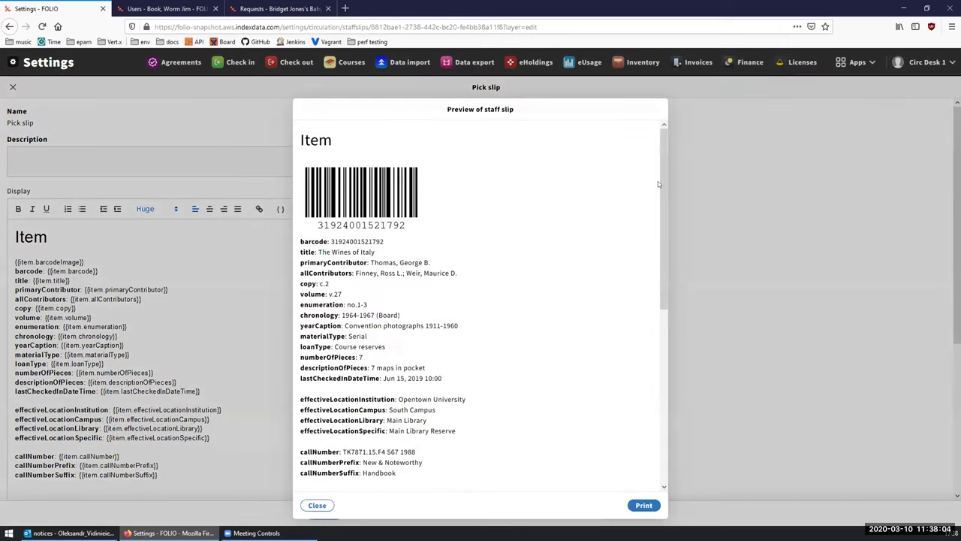
mouse_move(661, 180)
left_mouse_down()
mouse_move(661, 208)
mouse_move(669, 176)
left_mouse_up()
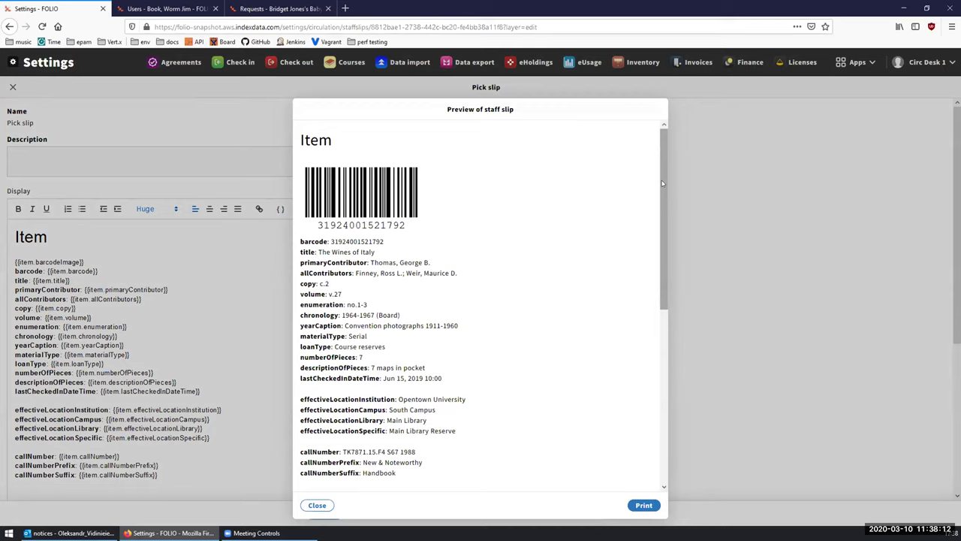
scroll(635, 300, "down", 8)
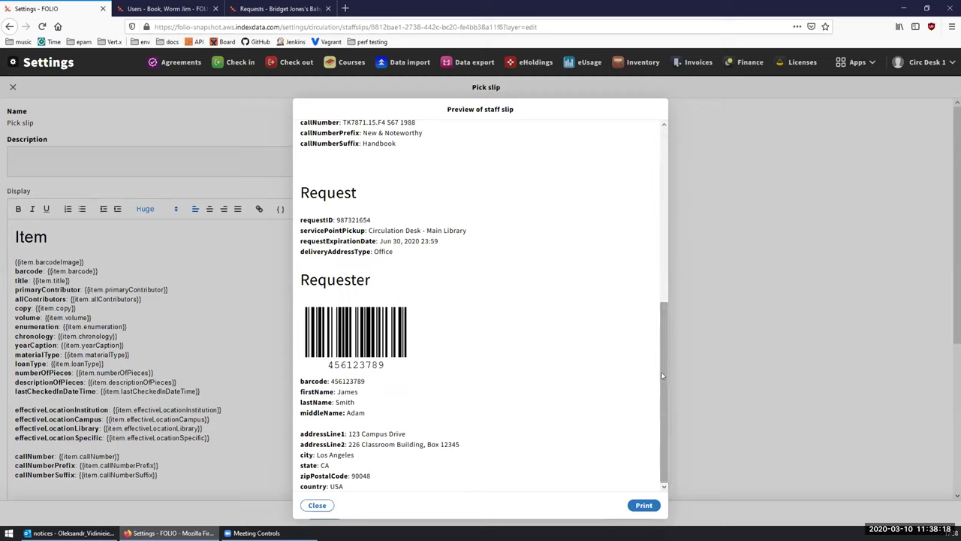
scroll(663, 375, "up", 8)
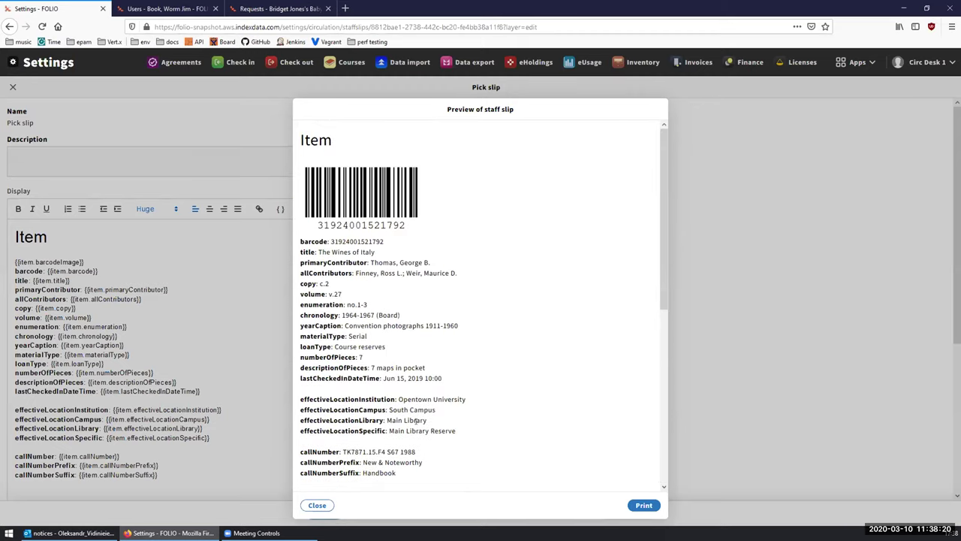
key("Tab")
key("Return")
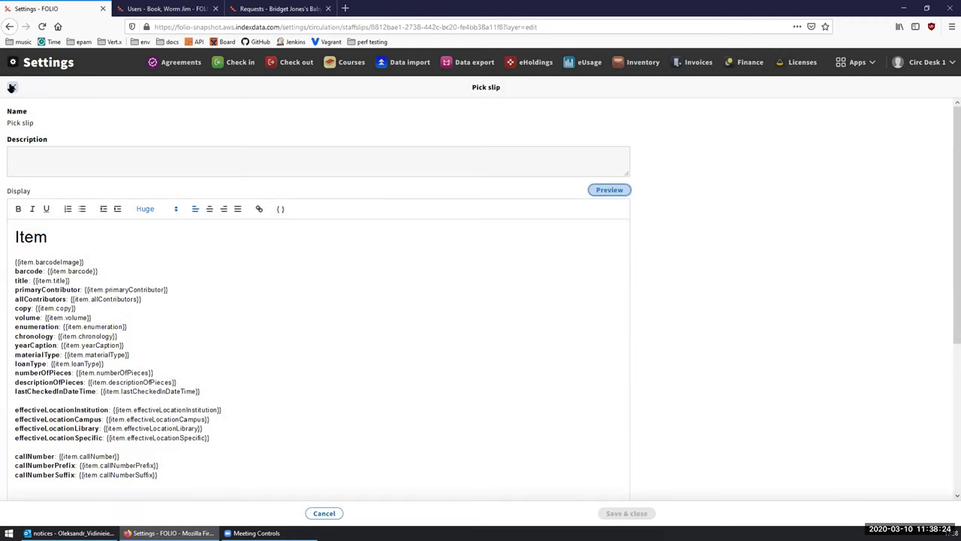
- Review the primary home address in the patron's user record
left_click(173, 9)
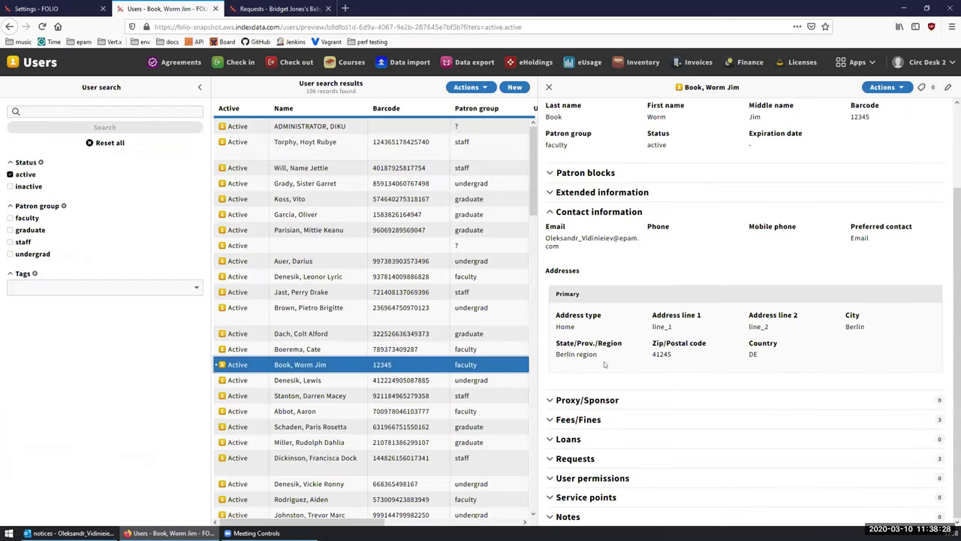
left_click_drag(763, 356, 558, 315)
left_click(761, 360)
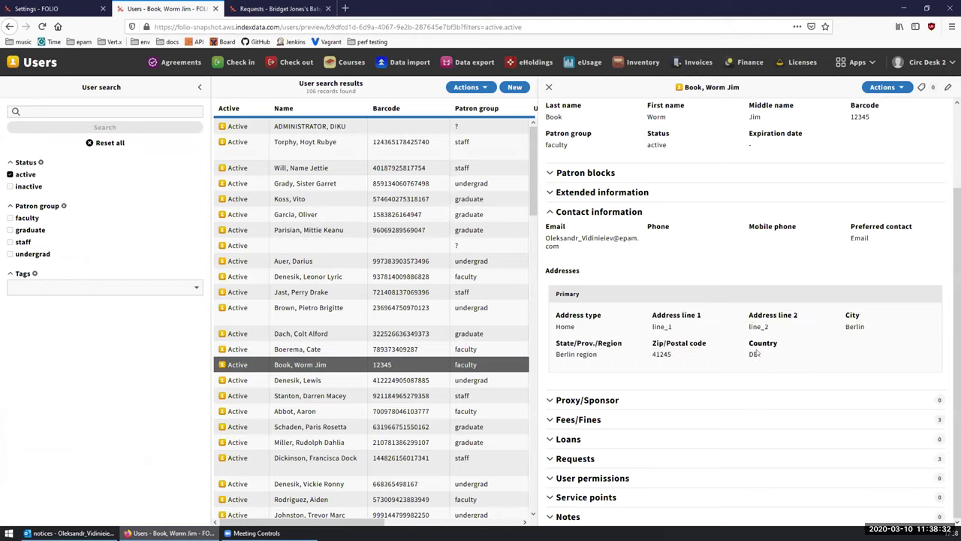
left_click_drag(753, 352, 557, 315)
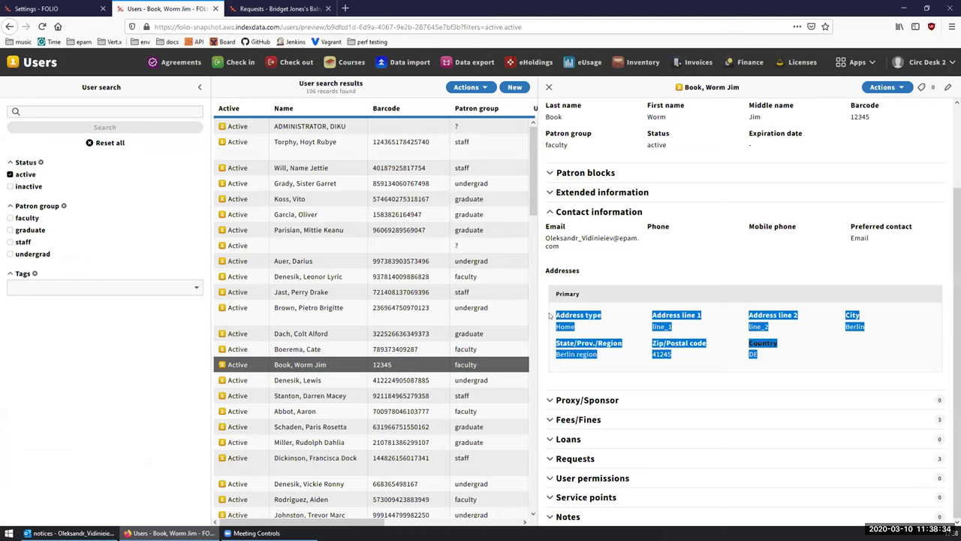
left_click(465, 174)
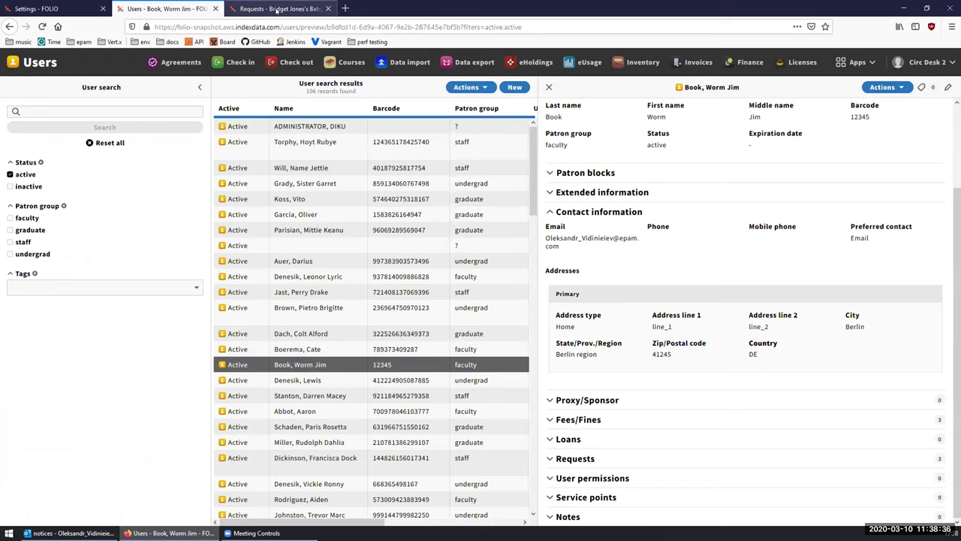
- Look through the Soul station, Bridget Jones's Baby and Temeraire page requests, ending on Soul station
left_click(276, 9)
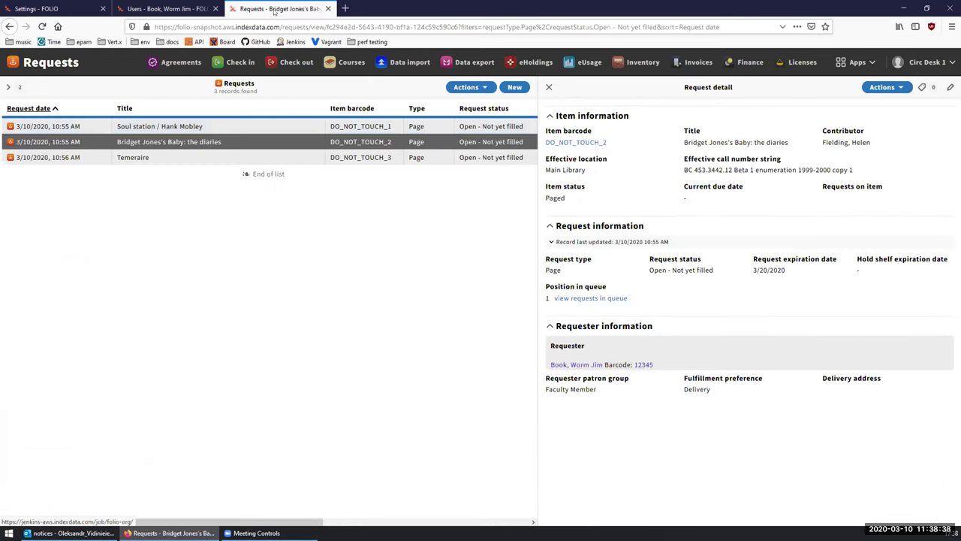
left_click(405, 127)
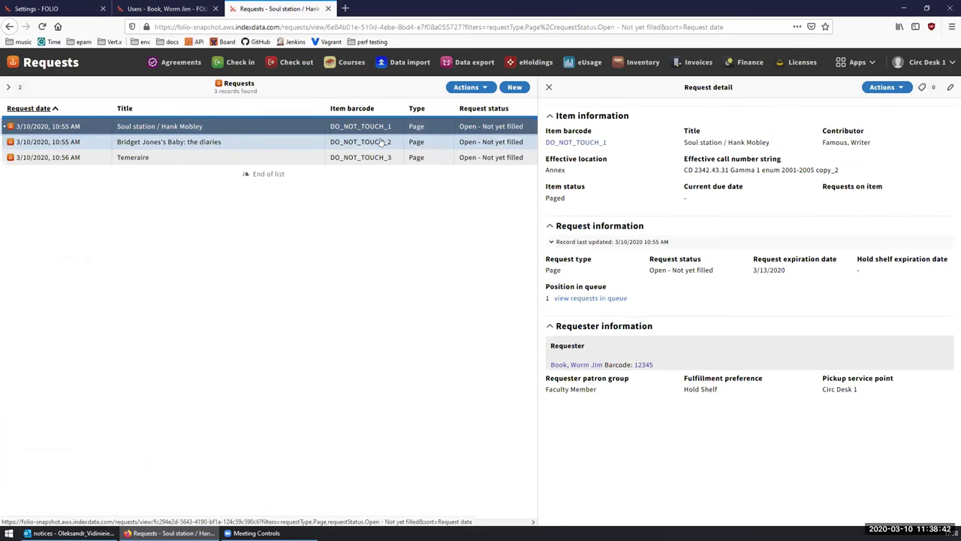
left_click(383, 143)
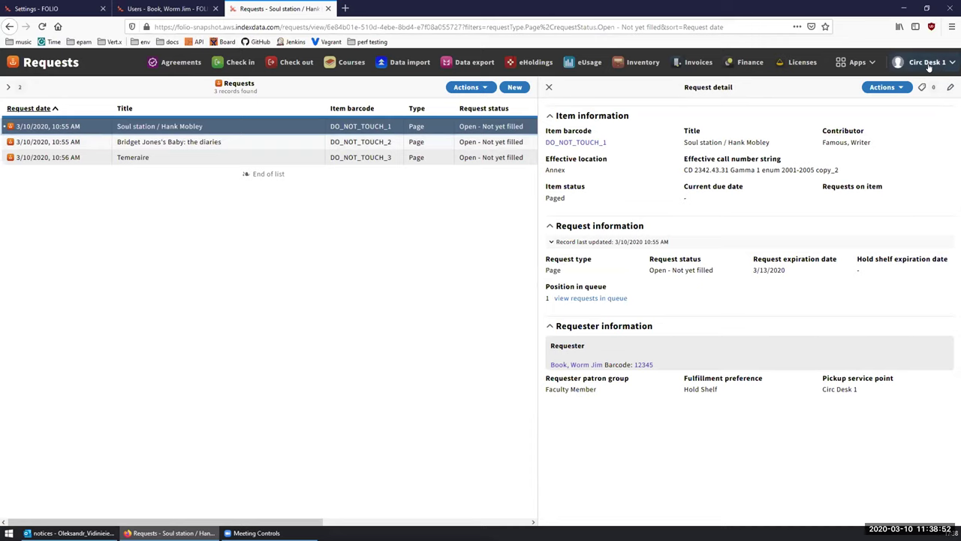
left_click(383, 158)
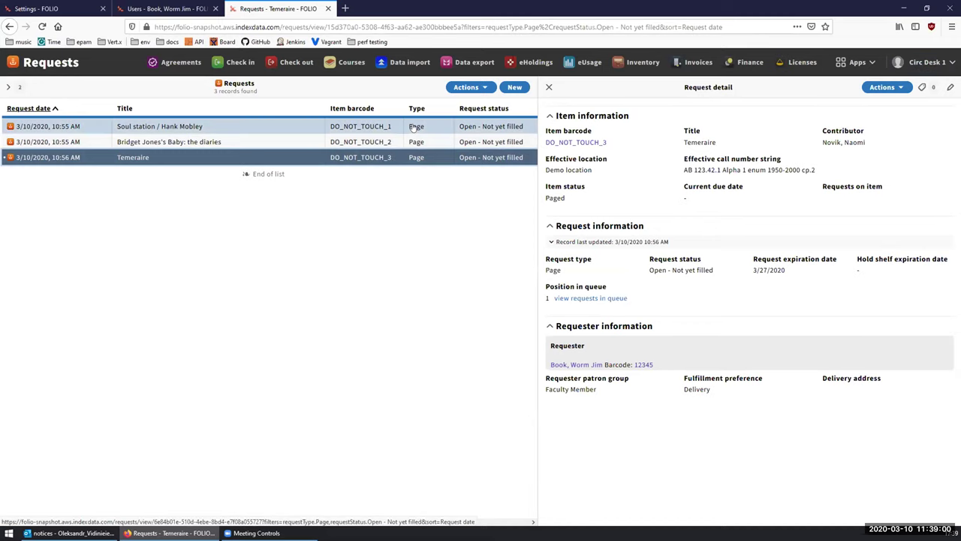
left_click(414, 128)
left_click(414, 144)
left_click(422, 125)
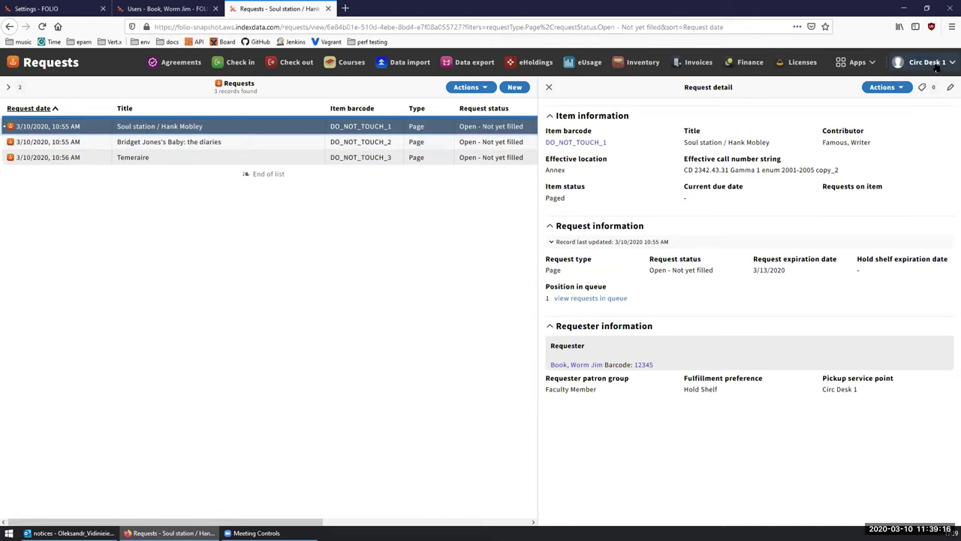
left_click(935, 65)
- Switch the service point to Circ Desk 1 and reselect the Soul station request
left_click(807, 118)
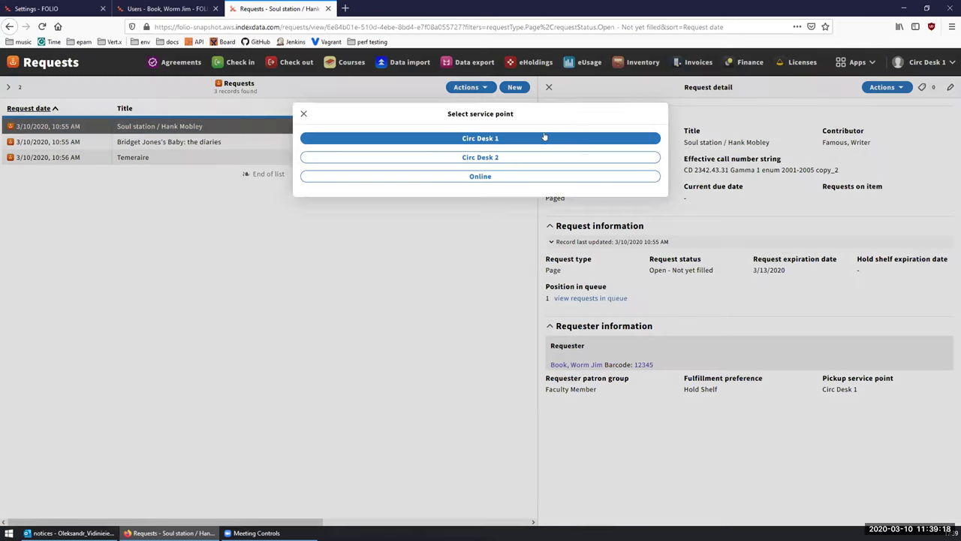
left_click(492, 134)
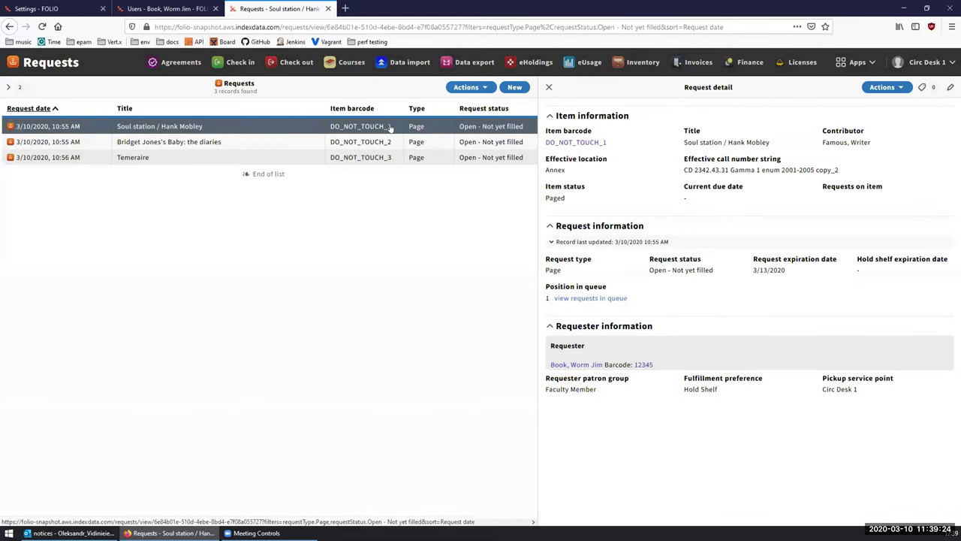
left_click(289, 135)
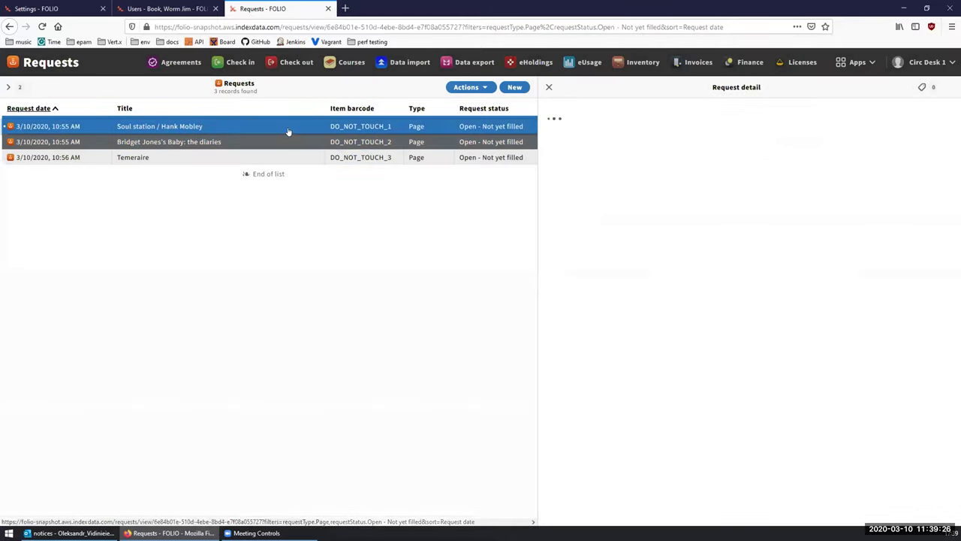
left_click(300, 128)
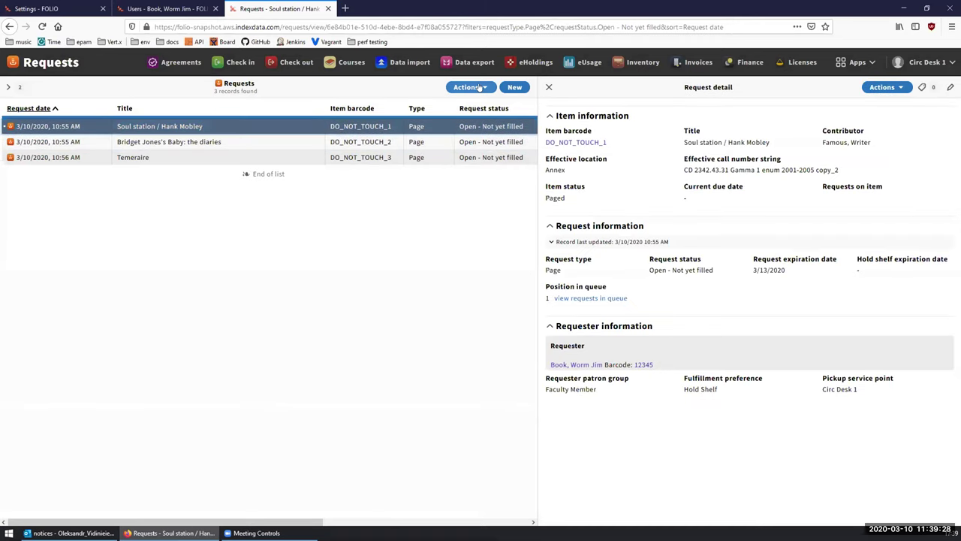
- Print Circ Desk 1's pick slips to Microsoft Print to PDF, saved as cd1
left_click(469, 87)
left_click(481, 128)
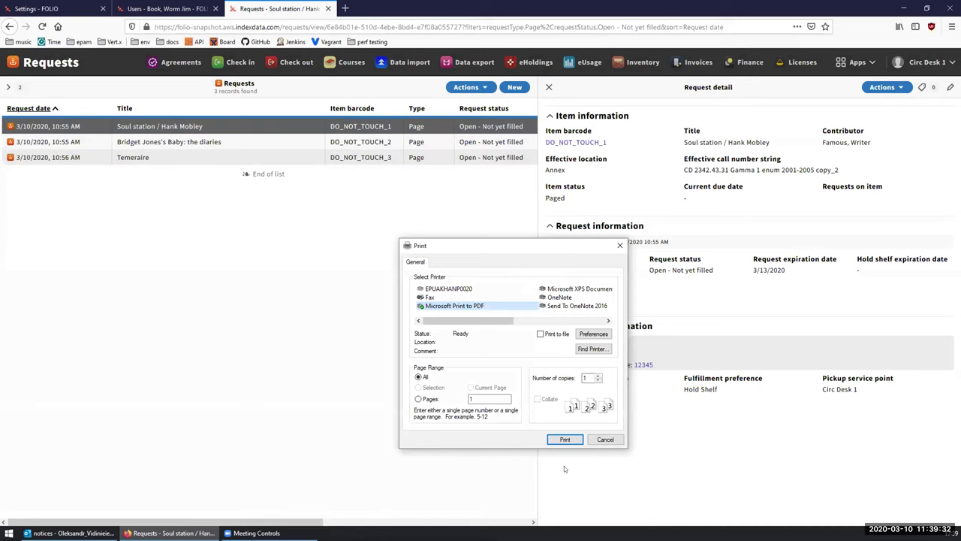
left_click(565, 439)
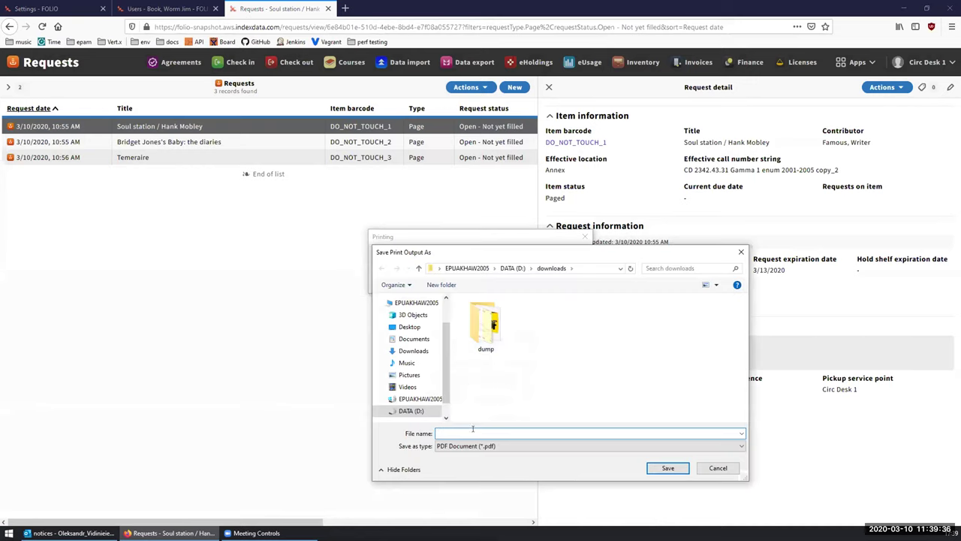
key("Return")
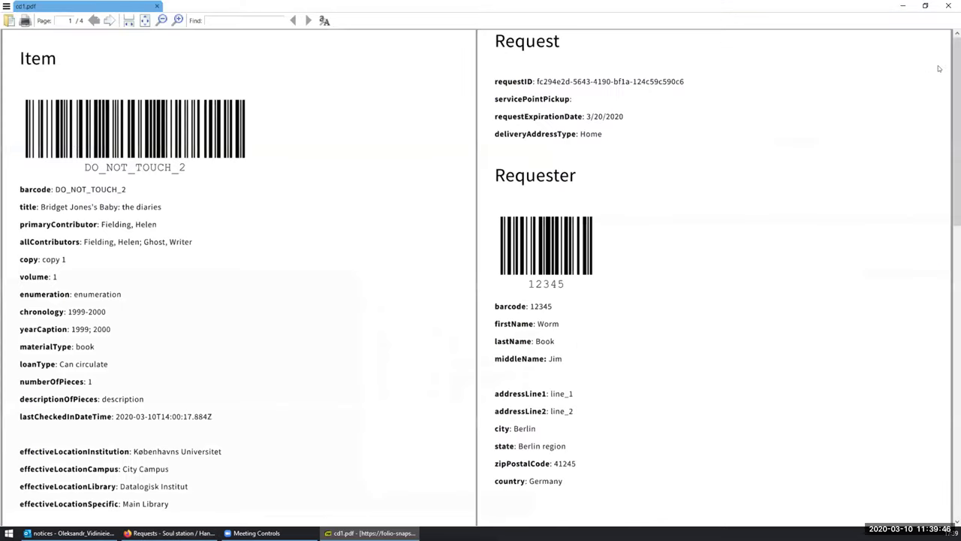
- Scroll through the cd1.pdf pick slips in Sumatra PDF
scroll(939, 68, "down", 1)
scroll(938, 69, "up", 1)
scroll(938, 68, "down", 1)
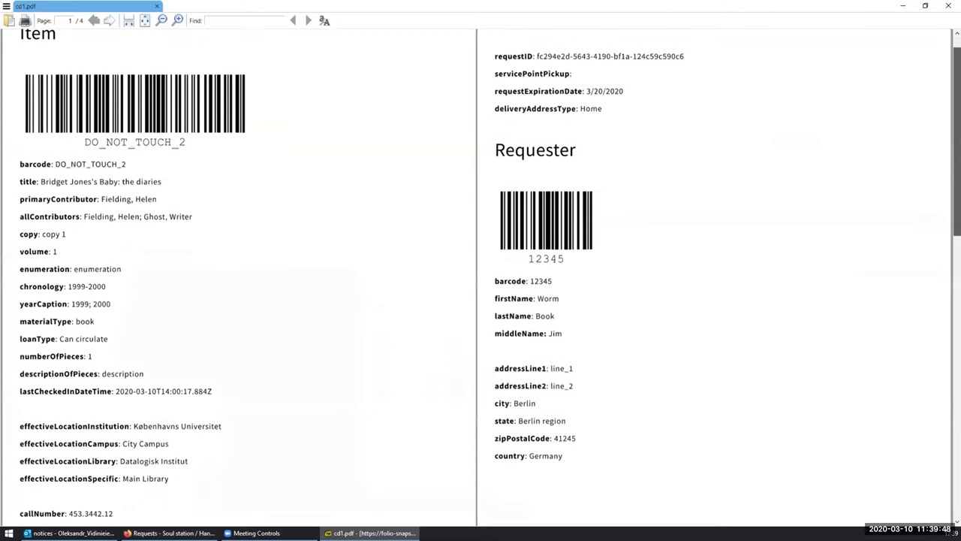
scroll(481, 278, "down", 5)
scroll(481, 278, "up", 6)
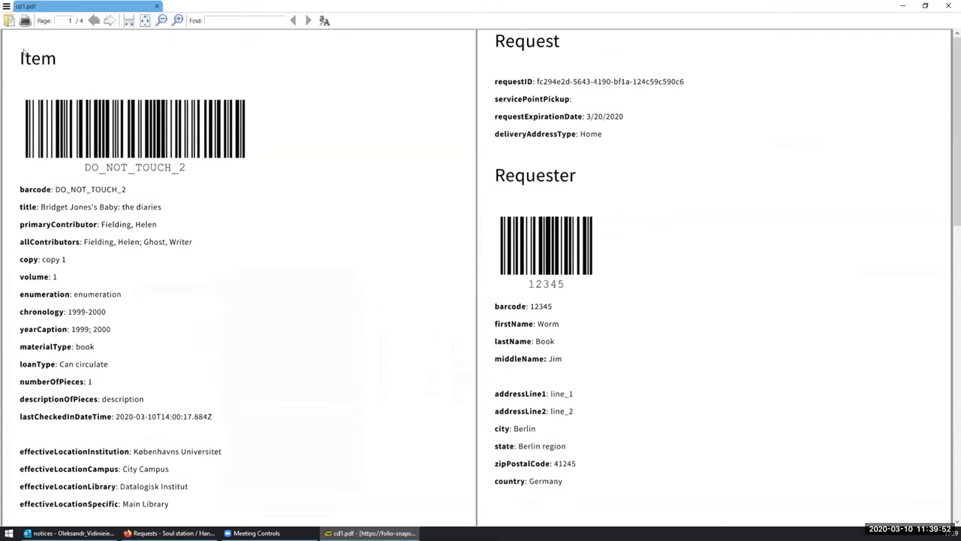
scroll(945, 118, "down", 3)
scroll(945, 119, "up", 3)
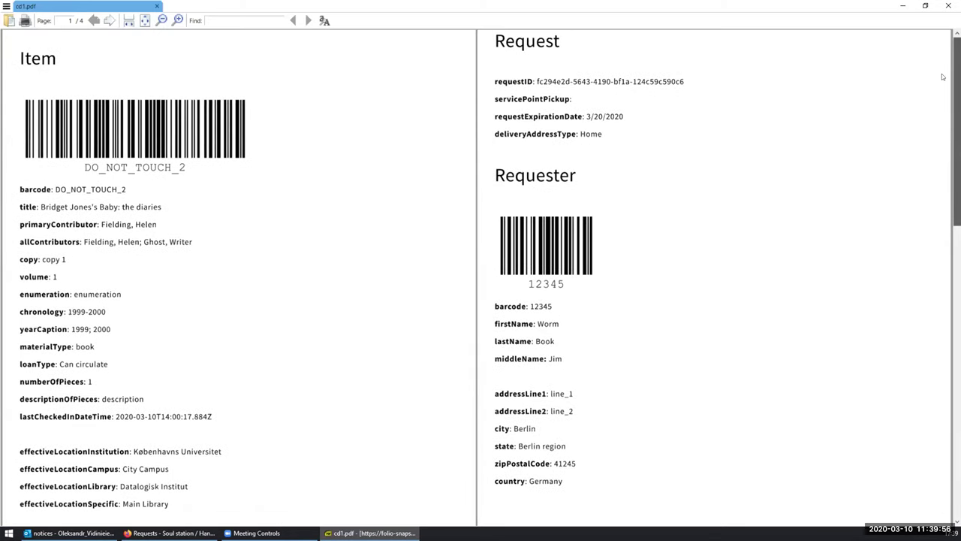
scroll(939, 106, "down", 5)
scroll(938, 113, "up", 4)
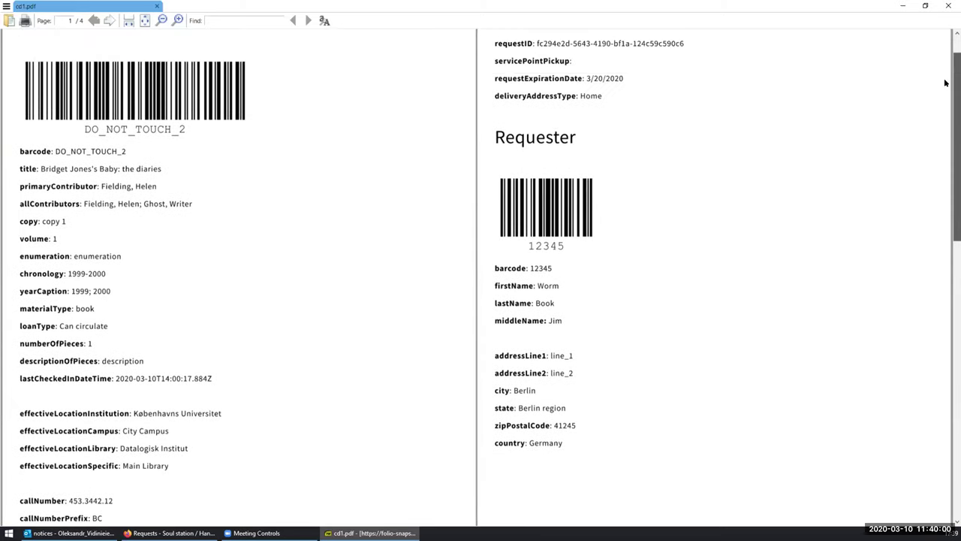
scroll(945, 82, "up", 2)
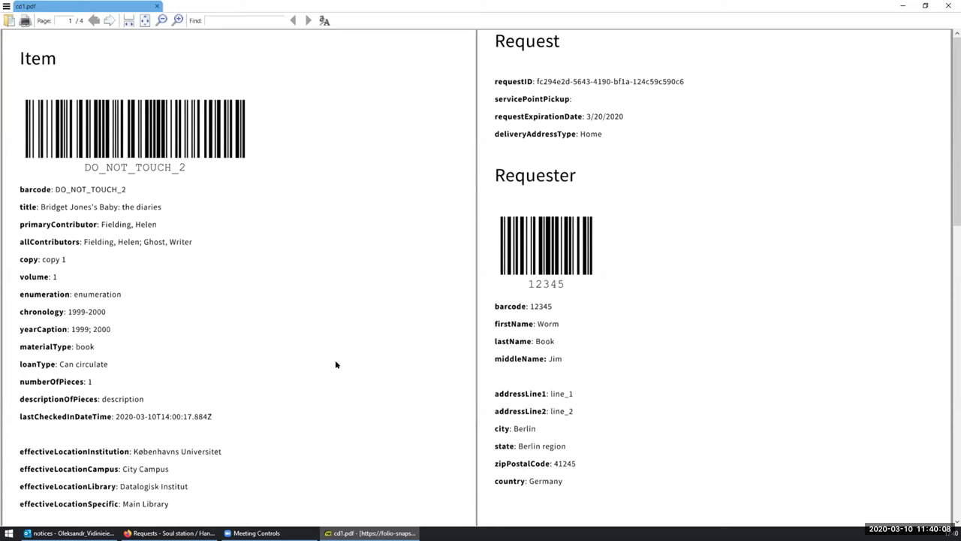
- Compare the Bridget Jones's Baby request's Delivery fulfillment preference against the cd1.pdf pick slips
left_click(171, 533)
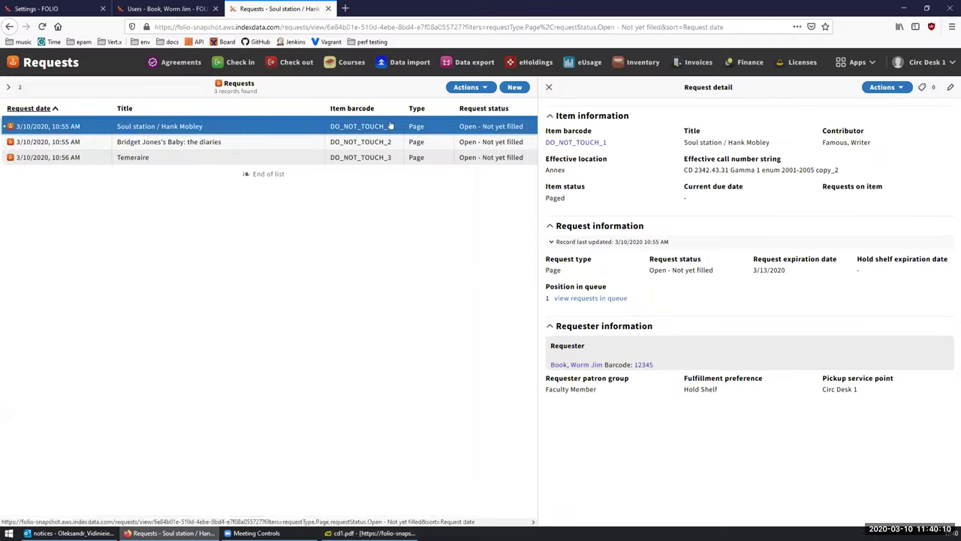
left_click(359, 143)
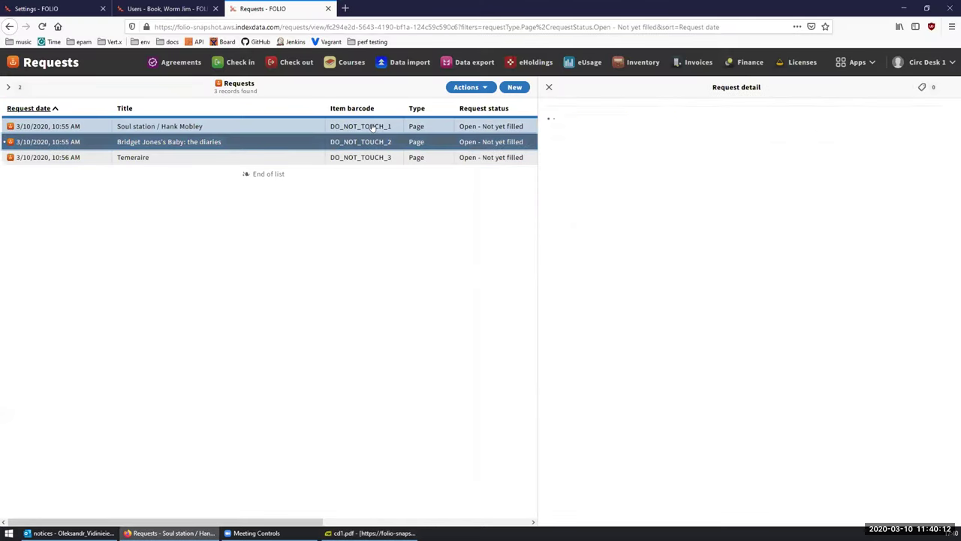
left_click(376, 138)
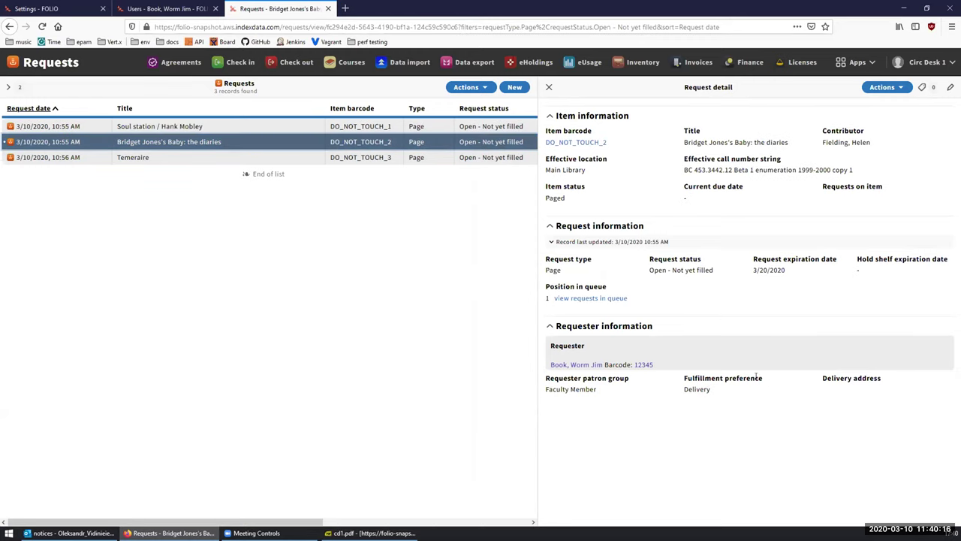
double_click(704, 389)
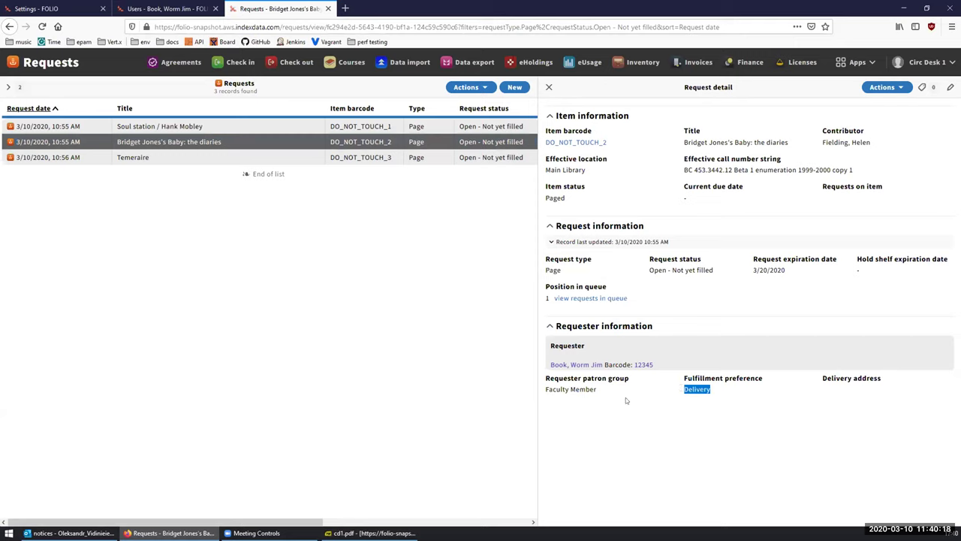
left_click(370, 533)
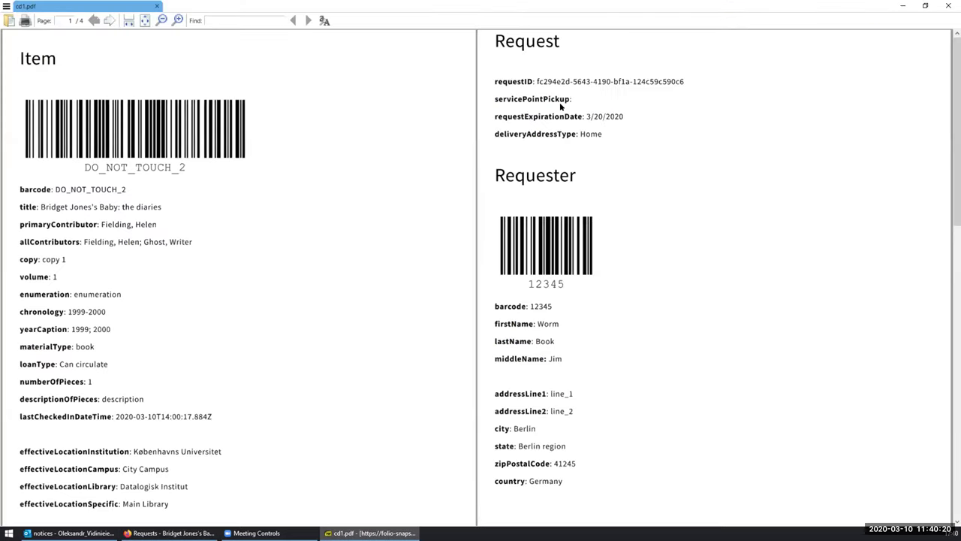
scroll(619, 199, "down", 1)
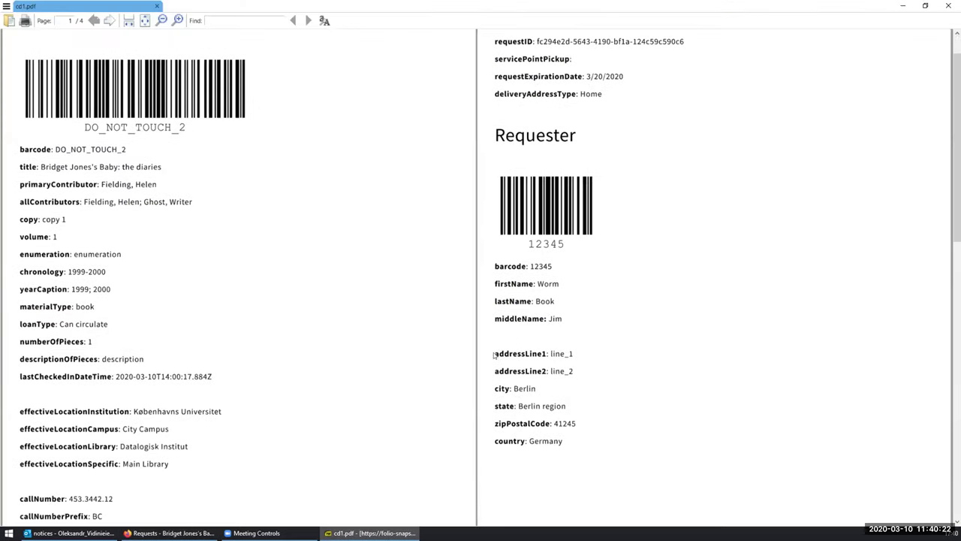
scroll(560, 443, "down", 2)
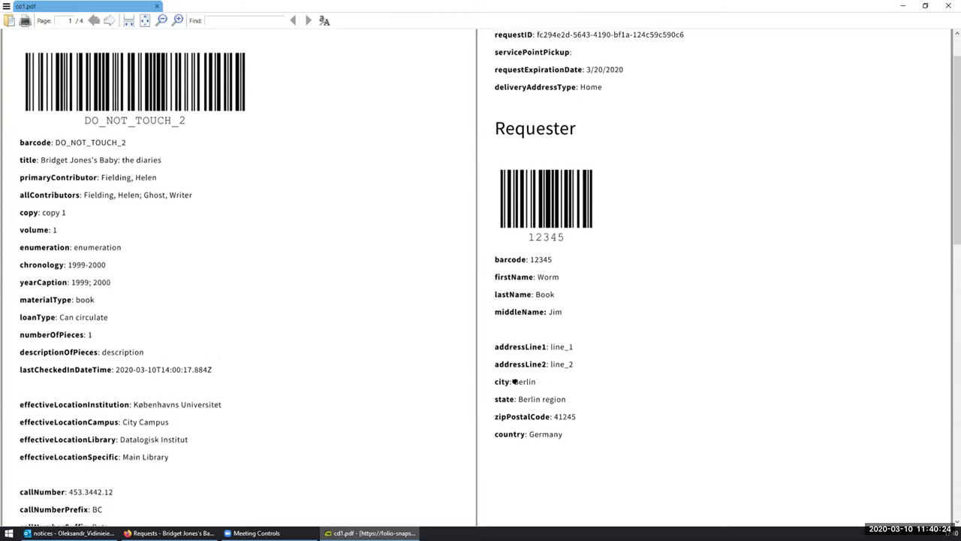
scroll(507, 316, "up", 1)
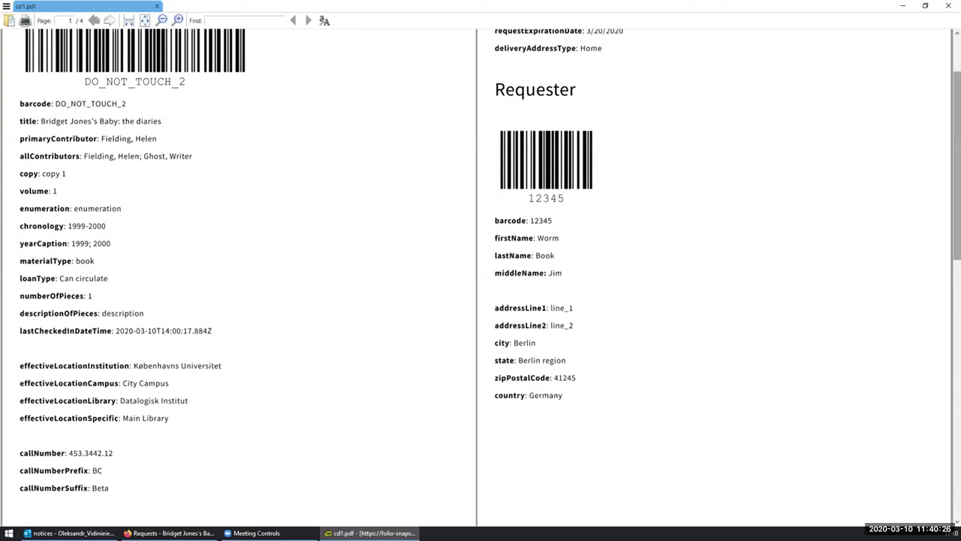
scroll(935, 206, "down", 13)
scroll(901, 344, "up", 1)
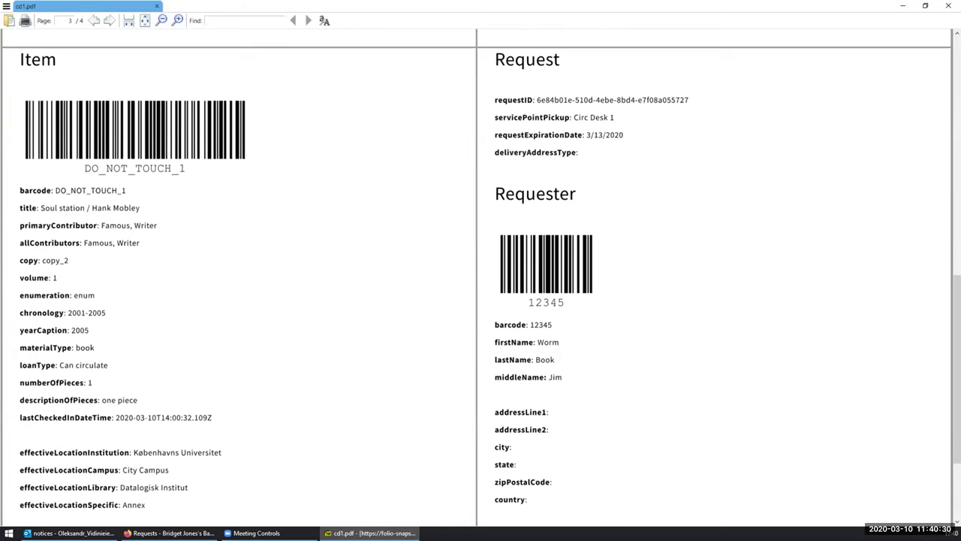
- Check the Soul station request's Hold Shelf preference against cd1.pdf, then close the PDF
key("alt+Tab")
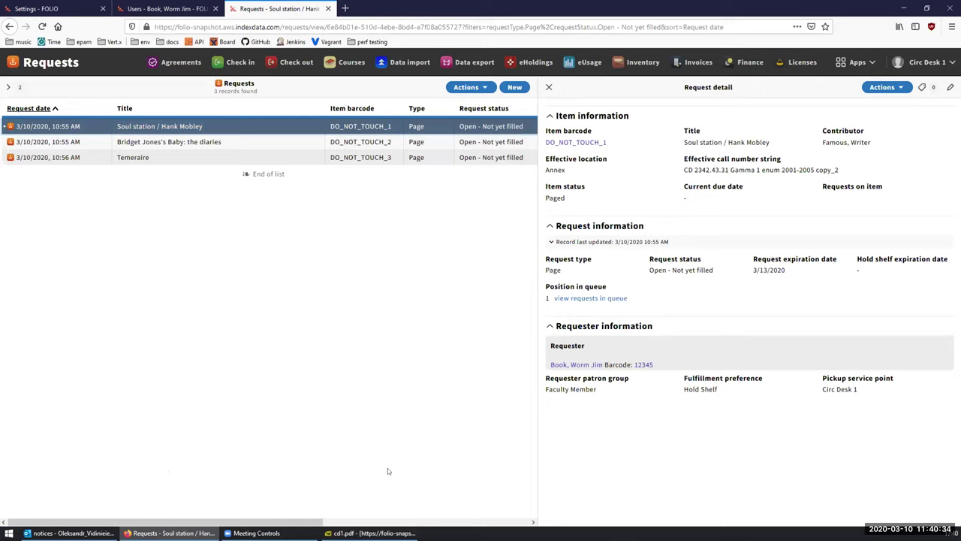
left_click_drag(719, 391, 684, 389)
key("alt+Tab")
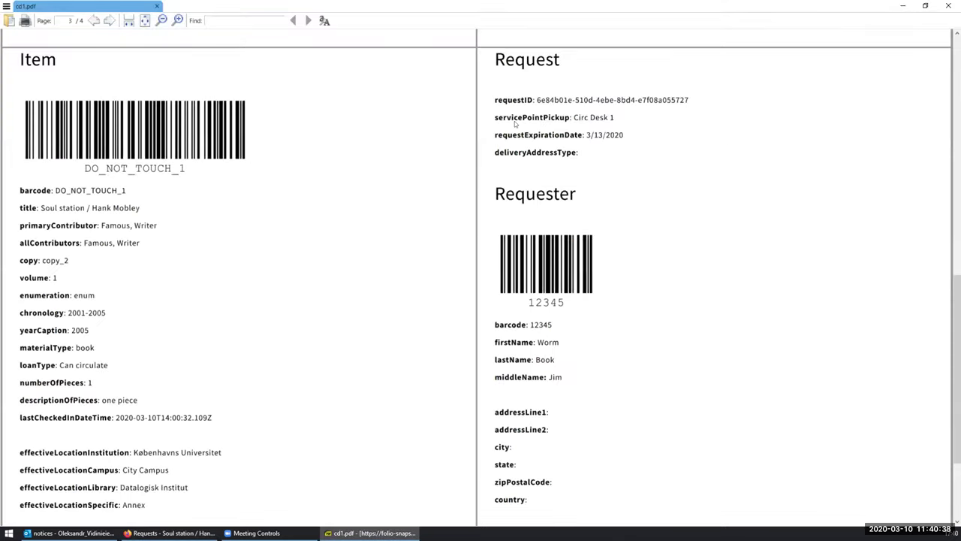
scroll(610, 116, "down", 1)
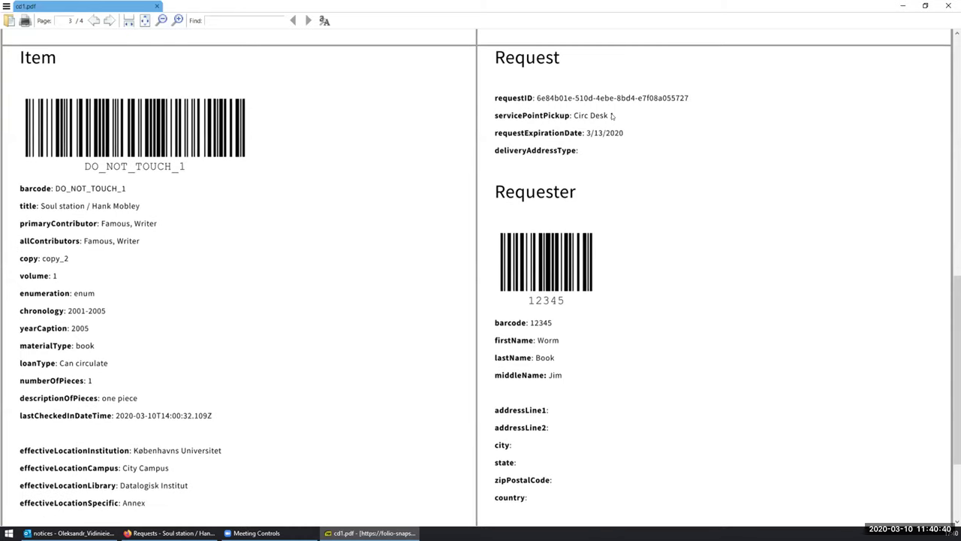
scroll(612, 116, "down", 3)
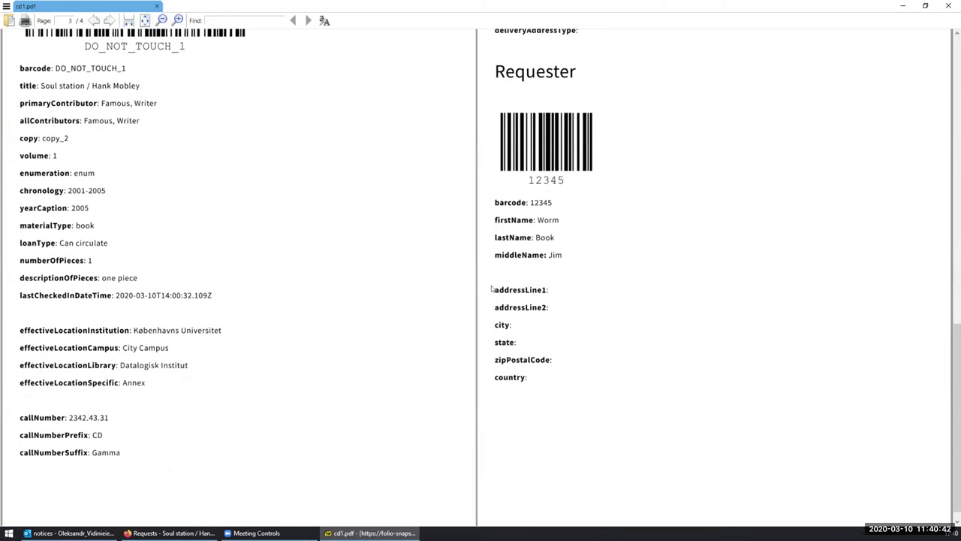
scroll(537, 378, "up", 8)
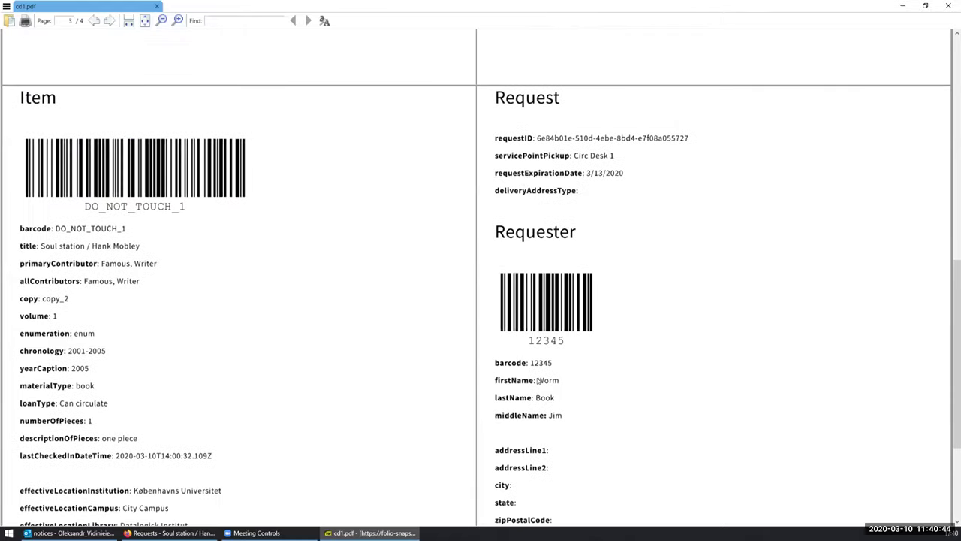
left_click(948, 6)
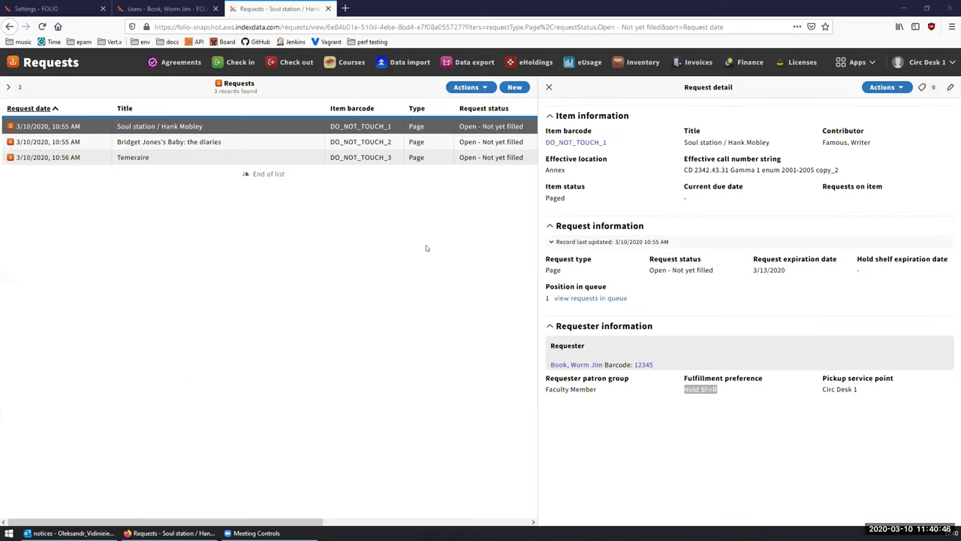
- Switch the FOLIO service point to Circ Desk 2
left_click(920, 66)
left_click(869, 115)
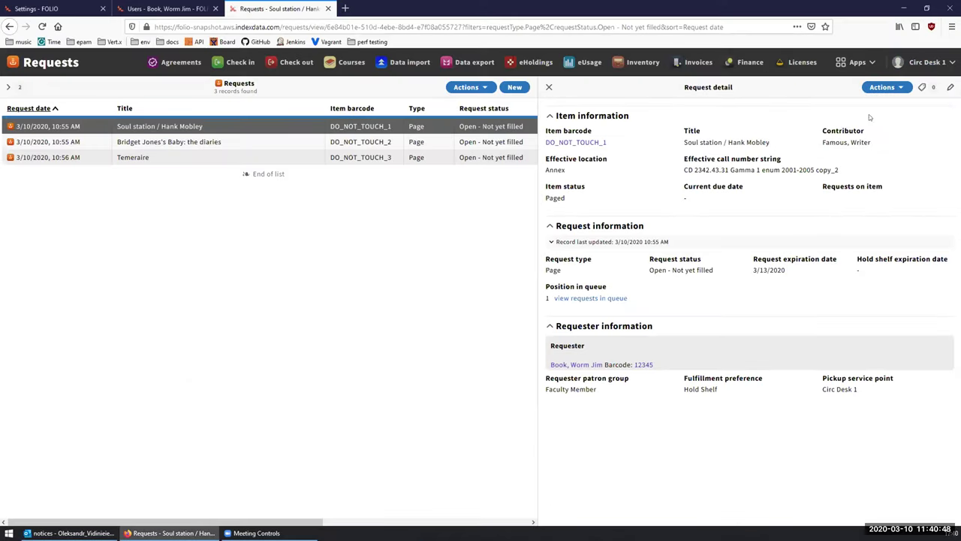
left_click(509, 154)
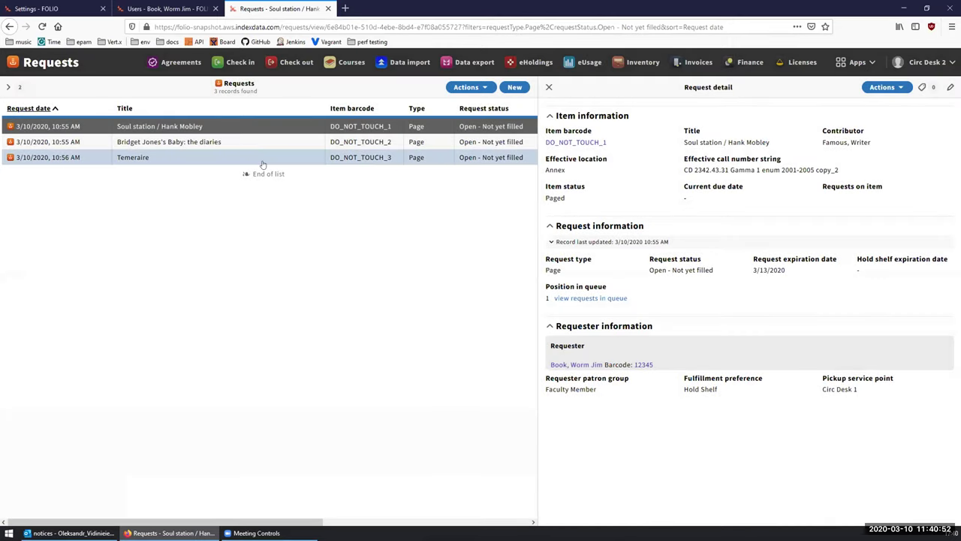
- Print the Circ Desk 2 pick slips and save them as cd2.pdf
left_click(204, 159)
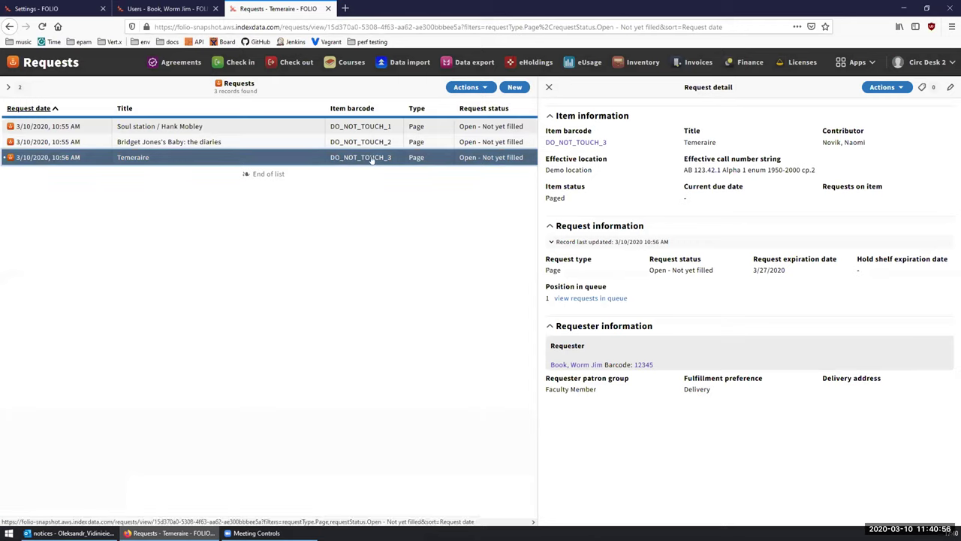
left_click(466, 87)
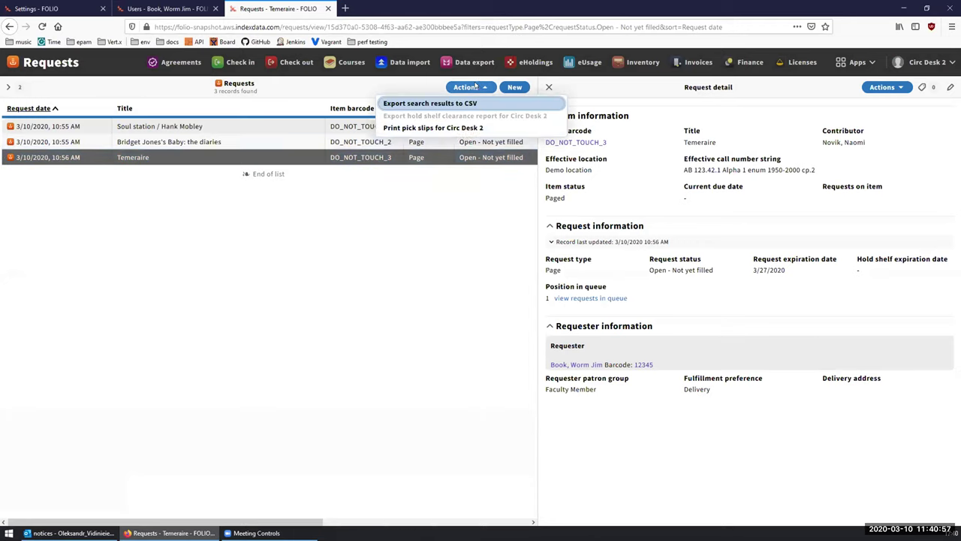
left_click(467, 129)
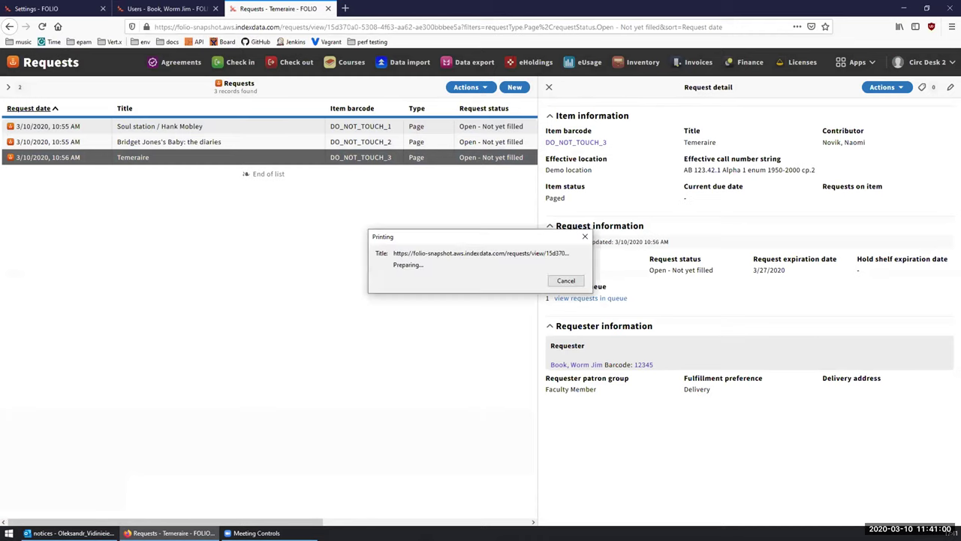
type("ab")
left_click(652, 464)
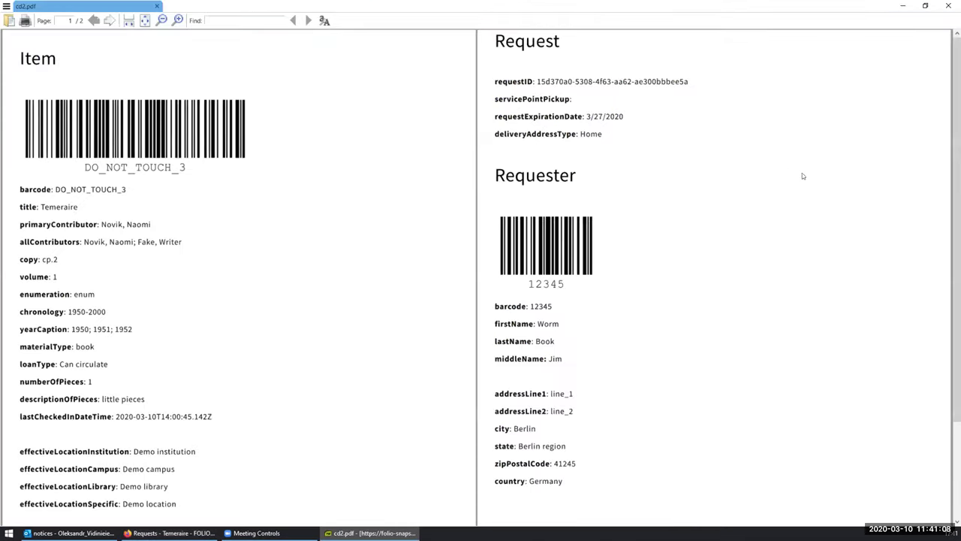
- Scroll through the Temeraire pick slip for DO_NOT_TOUCH_3, expiring 3/27/2020
scroll(939, 165, "down", 3)
scroll(883, 230, "up", 3)
scroll(890, 142, "down", 3)
scroll(890, 142, "up", 3)
scroll(890, 142, "down", 3)
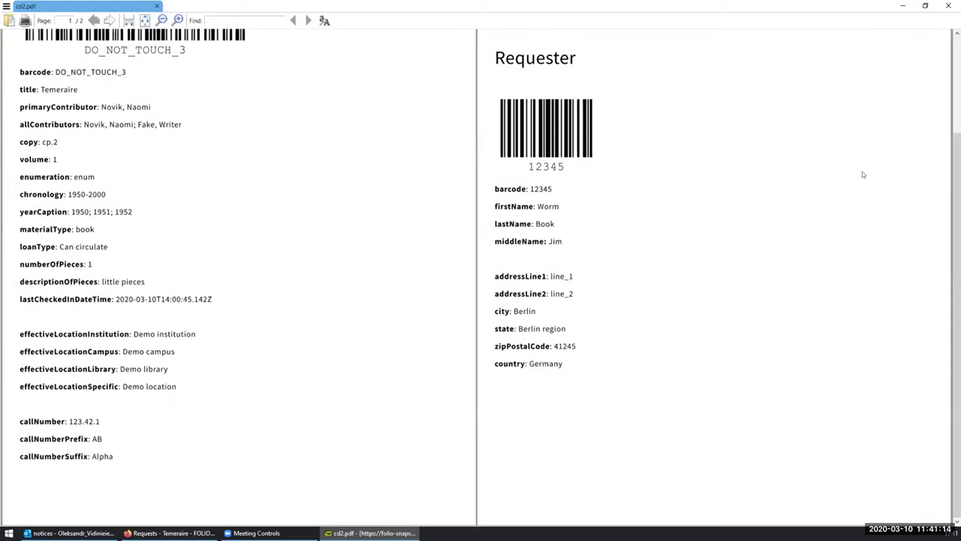
scroll(856, 177, "up", 3)
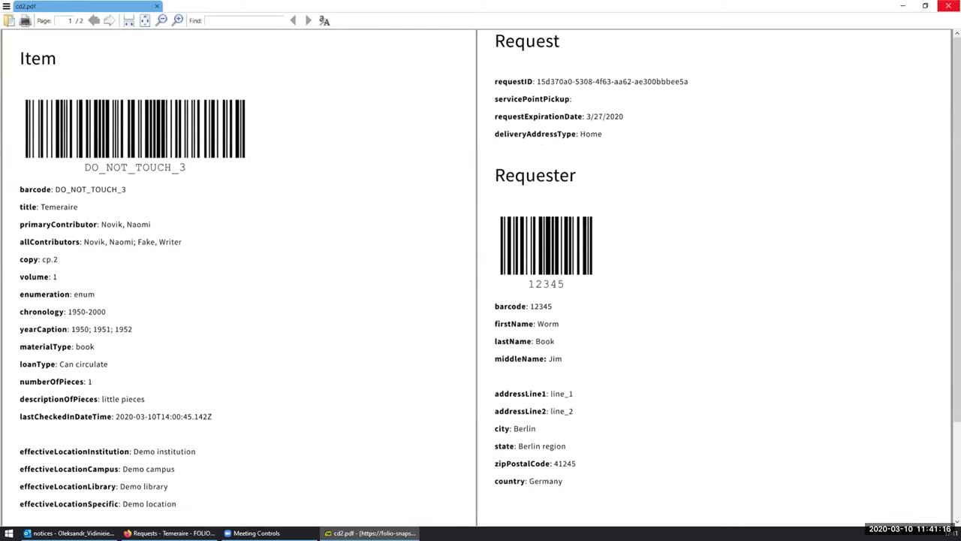
- Close cd2.pdf and the Requests tab, returning to the FOLIO Settings tab
left_click(949, 6)
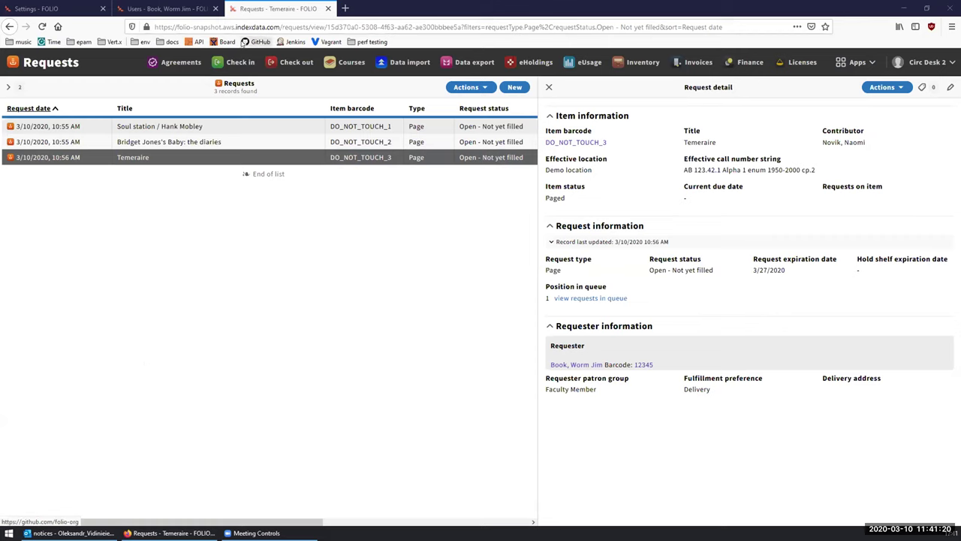
left_click(327, 8)
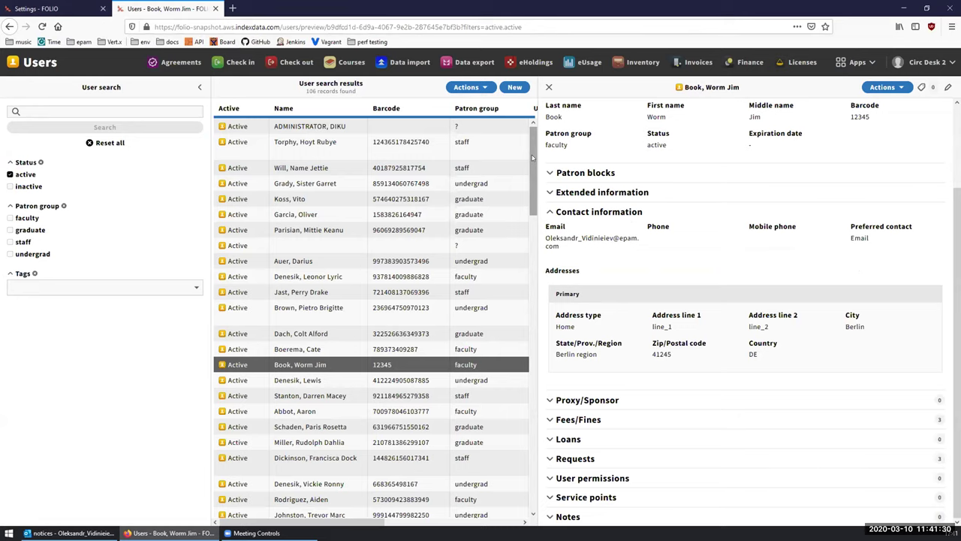
key("ctrl+Page_Up")
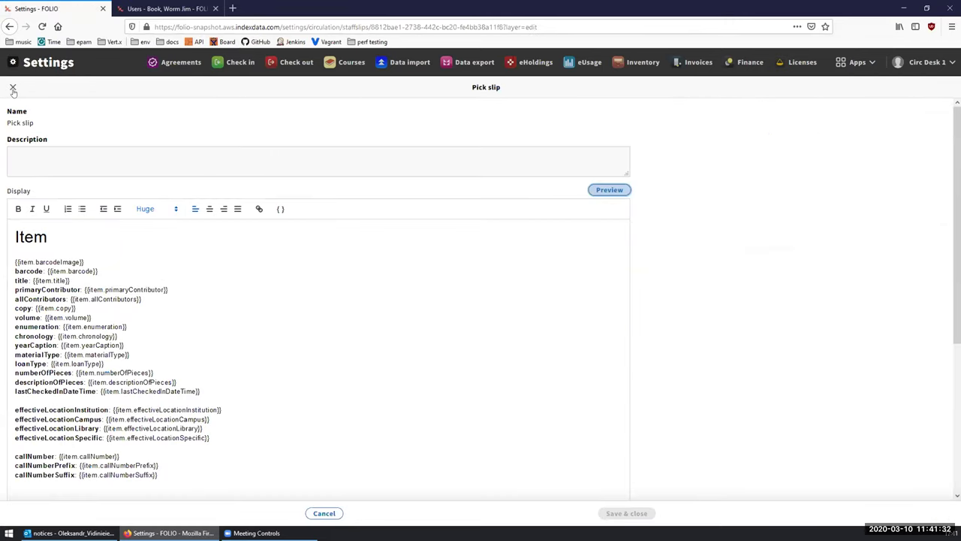
- Close the Pick slip editor and review the Users fee/fine Owners settings
left_click(12, 88)
left_click(30, 374)
left_click(35, 363)
left_click(34, 372)
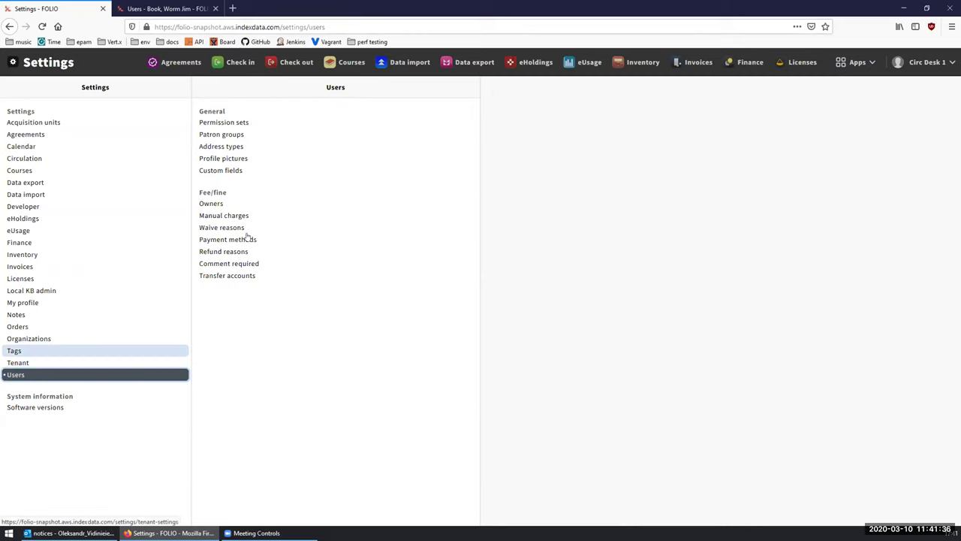
left_click(214, 204)
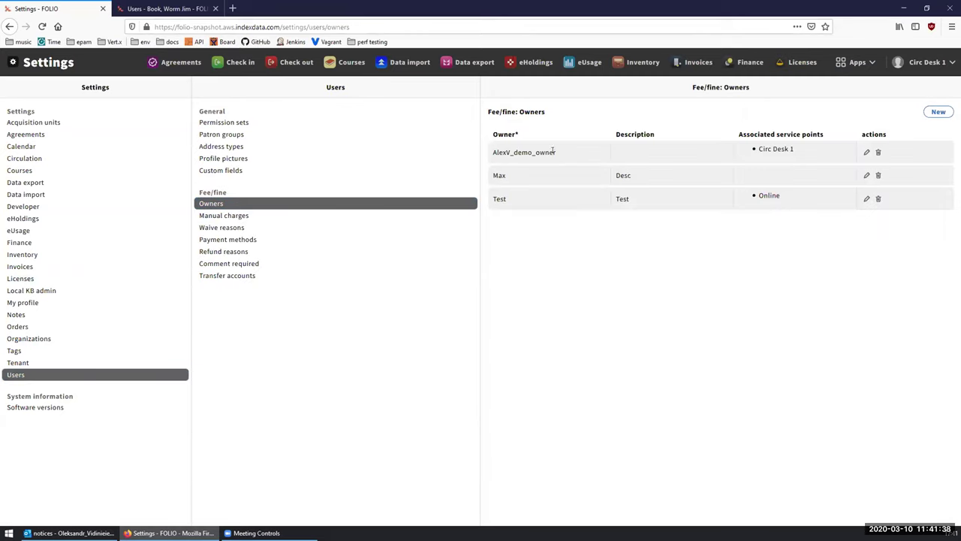
left_click_drag(557, 152, 490, 154)
- Check the Book lost manual charge at 1.00, then return to the patron's record
left_click(294, 215)
mouse_move(597, 204)
left_mouse_down()
mouse_move(490, 207)
mouse_move(603, 211)
left_mouse_up()
left_click(492, 208)
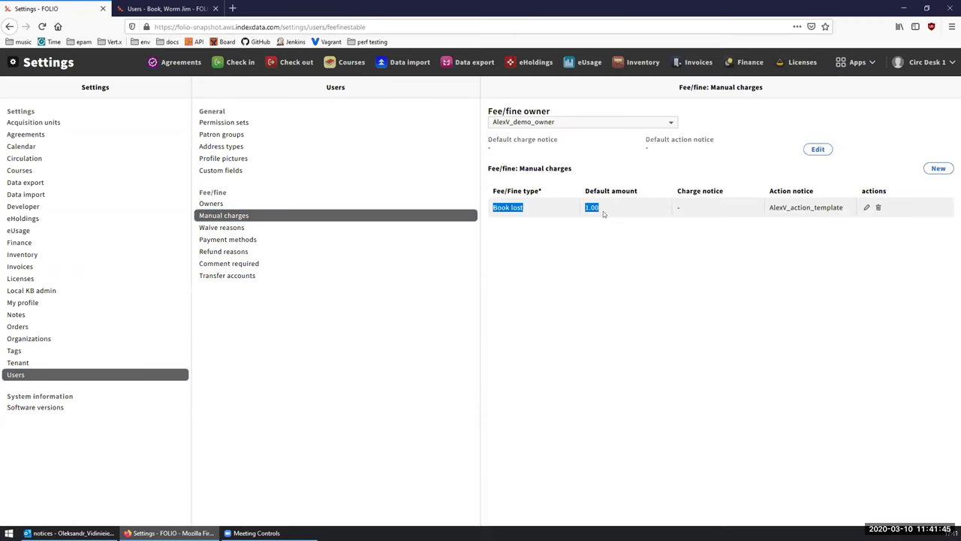
left_click(156, 10)
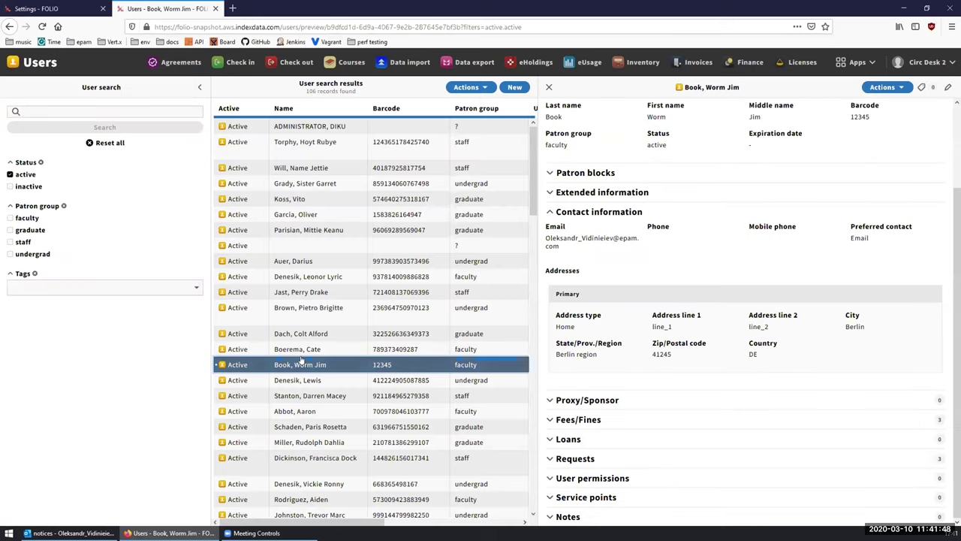
- List the patron's three open Book lost fees (6.00 total) with Outlook's notices folder
left_click(582, 419)
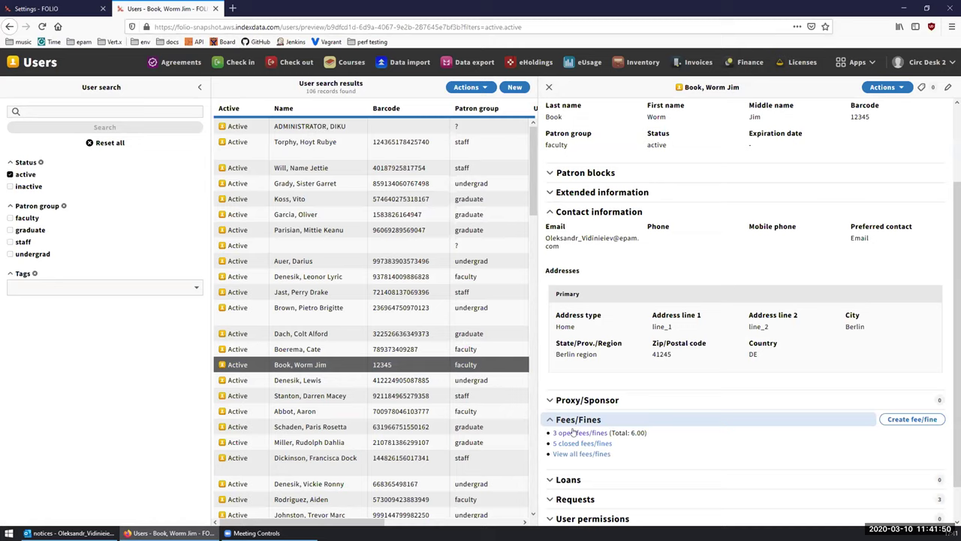
left_click(591, 434)
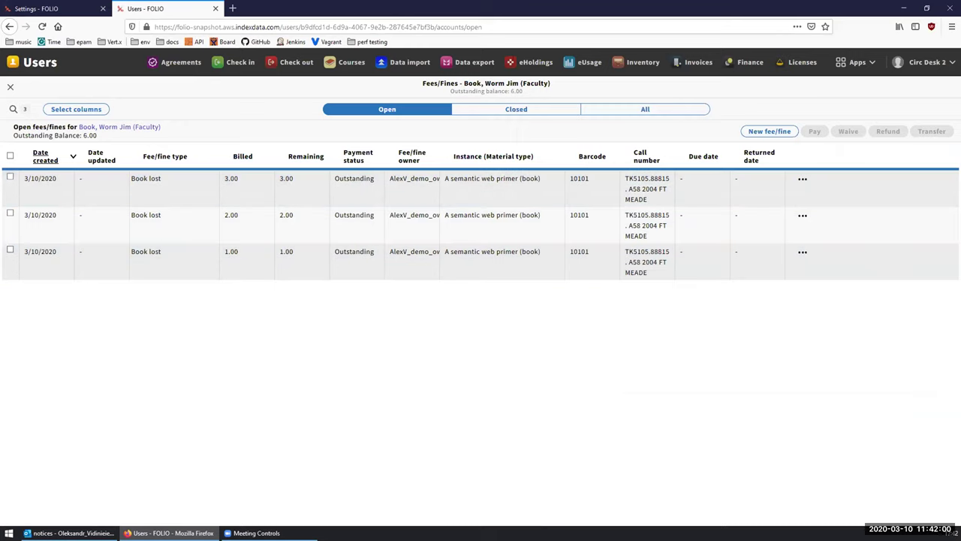
left_click(67, 533)
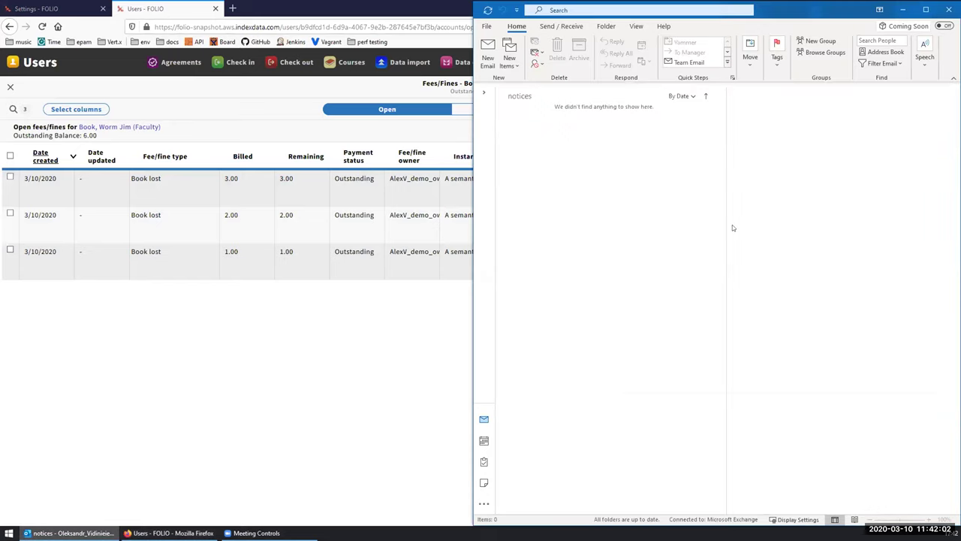
- Snap FOLIO left beside Outlook and open the 3.00 Book lost fee
double_click(444, 8)
key("super+Left")
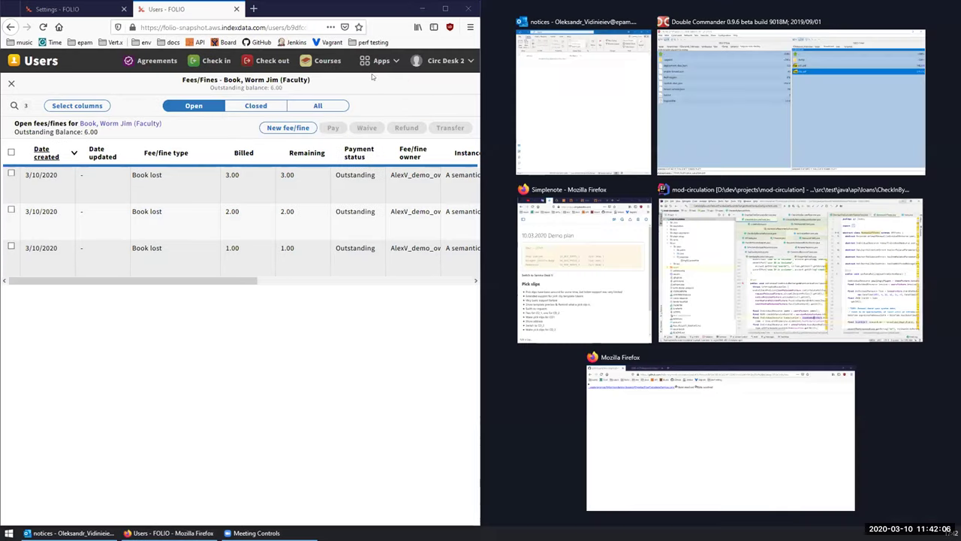
left_click(570, 83)
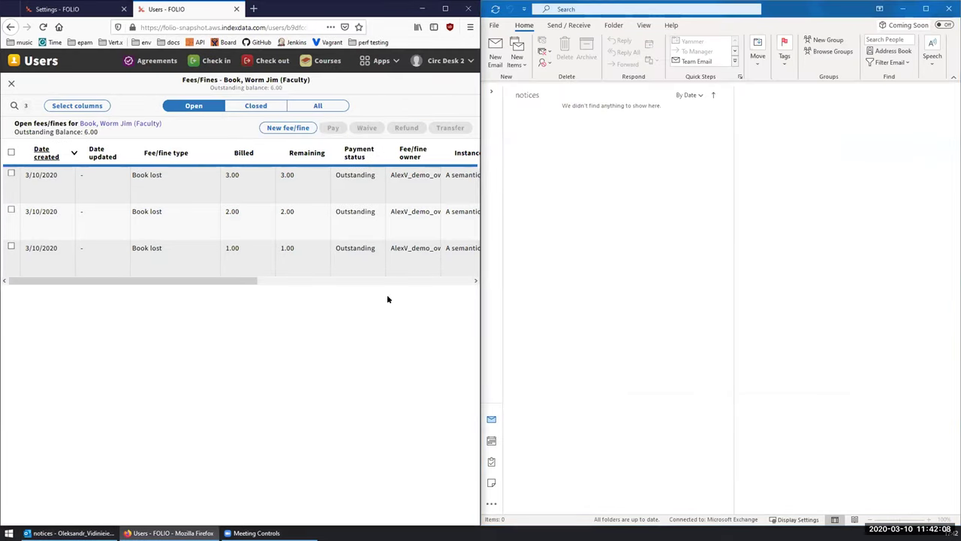
mouse_move(163, 284)
left_mouse_down()
mouse_move(260, 284)
mouse_move(163, 283)
left_mouse_up()
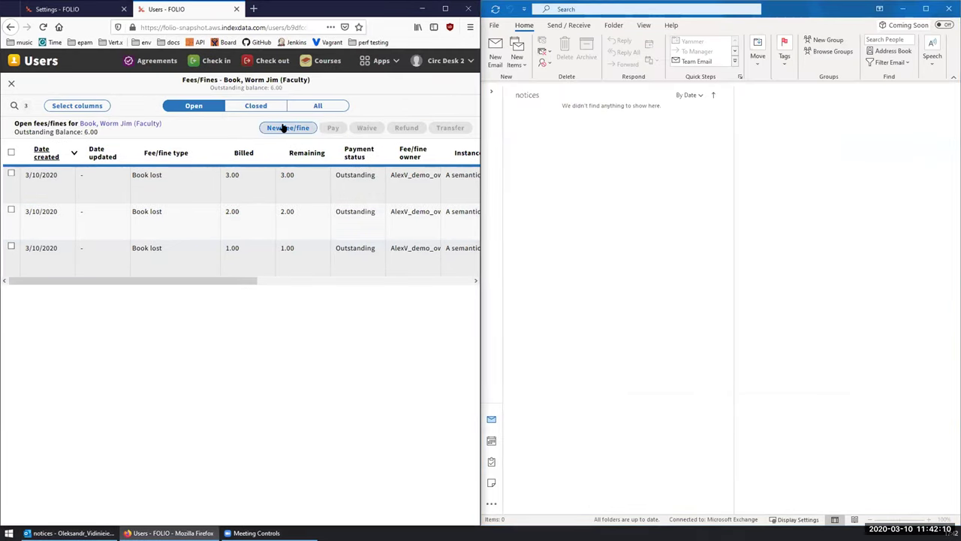
left_click(98, 193)
left_click(12, 83)
left_click(169, 187)
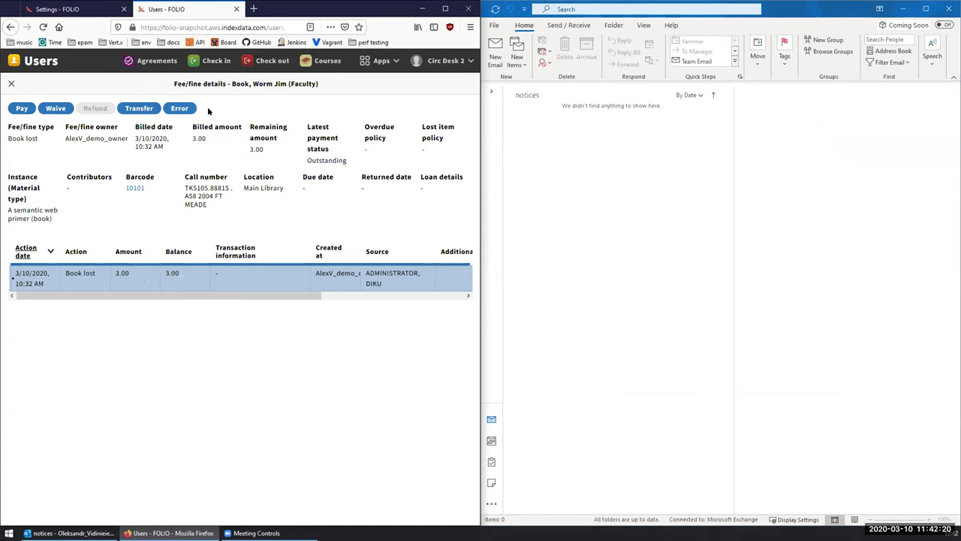
- Fully waive the fee with reason 'We are rich enough', staff note s1, patron note p1
left_click(57, 110)
left_click(283, 165)
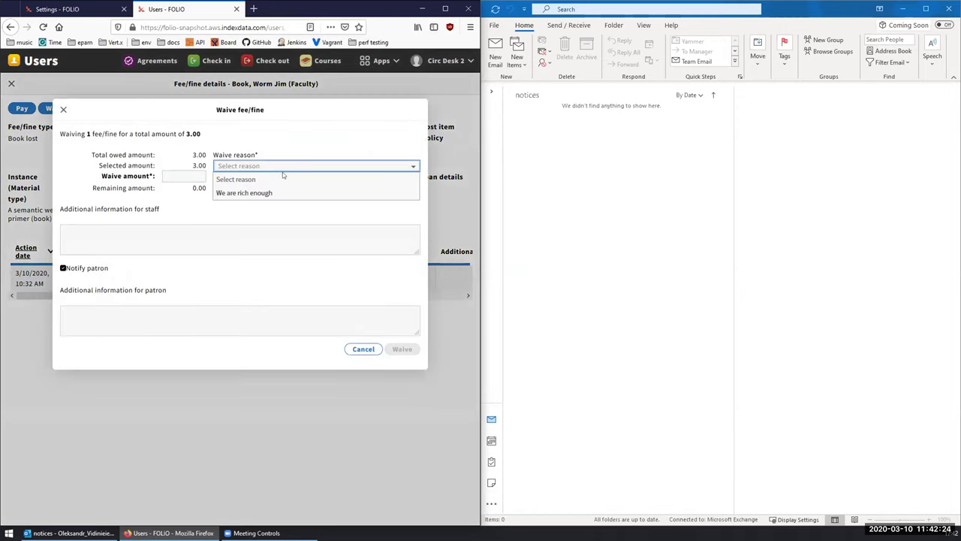
left_click(245, 192)
left_click(135, 245)
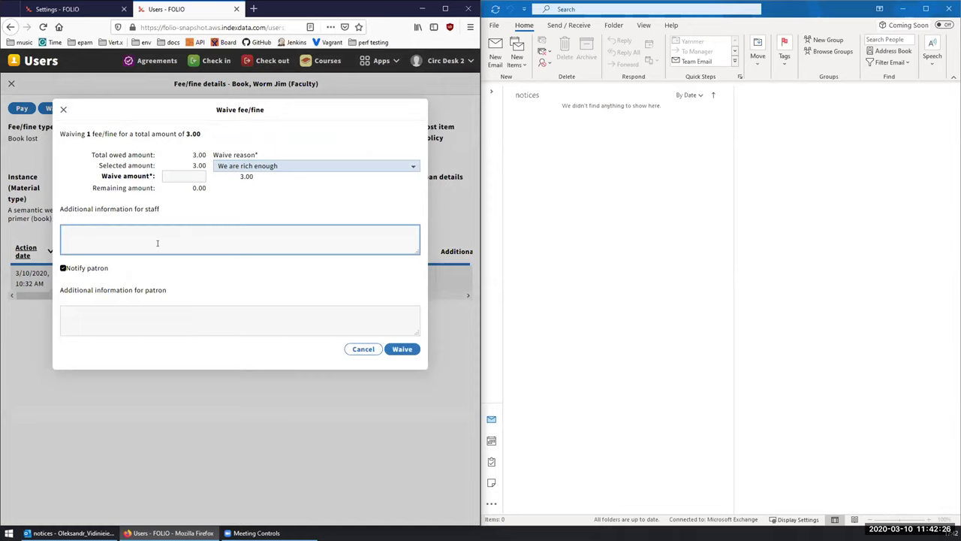
type("s1")
left_click(140, 319)
right_click(139, 319)
key("p")
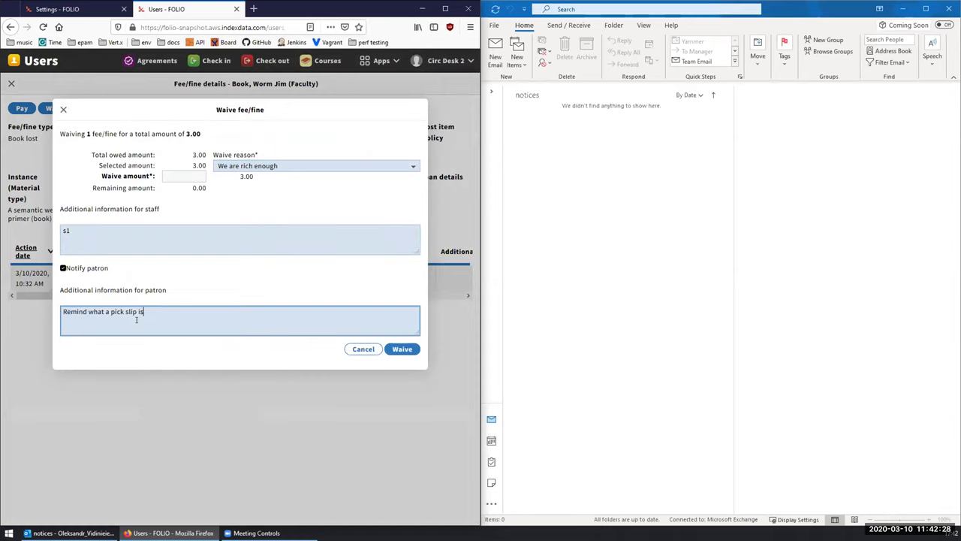
key("ctrl+a")
type("p1")
left_click(403, 349)
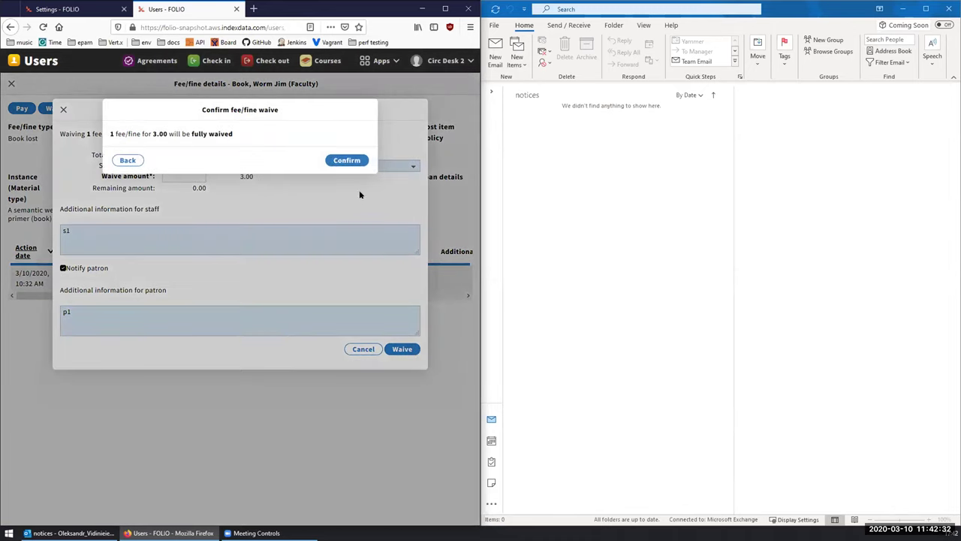
left_click(337, 161)
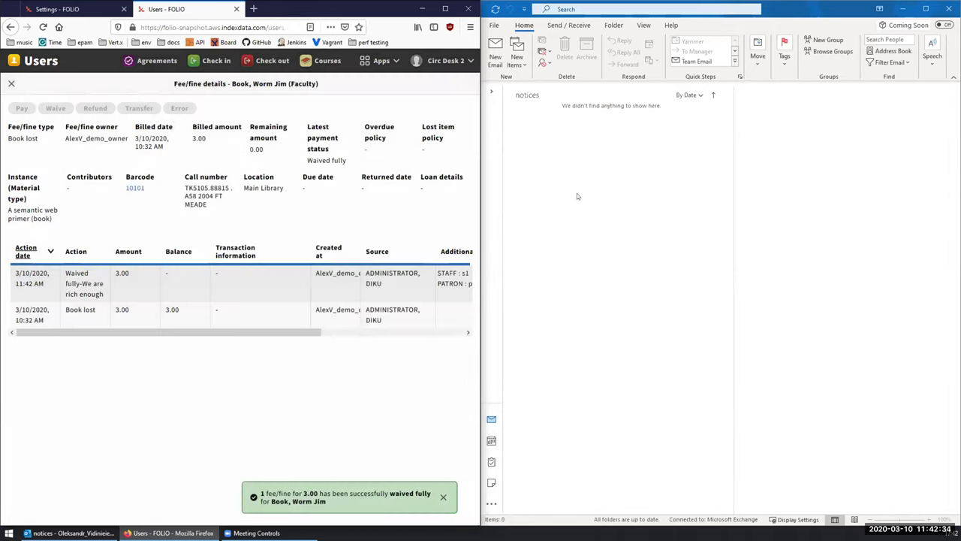
left_click(11, 83)
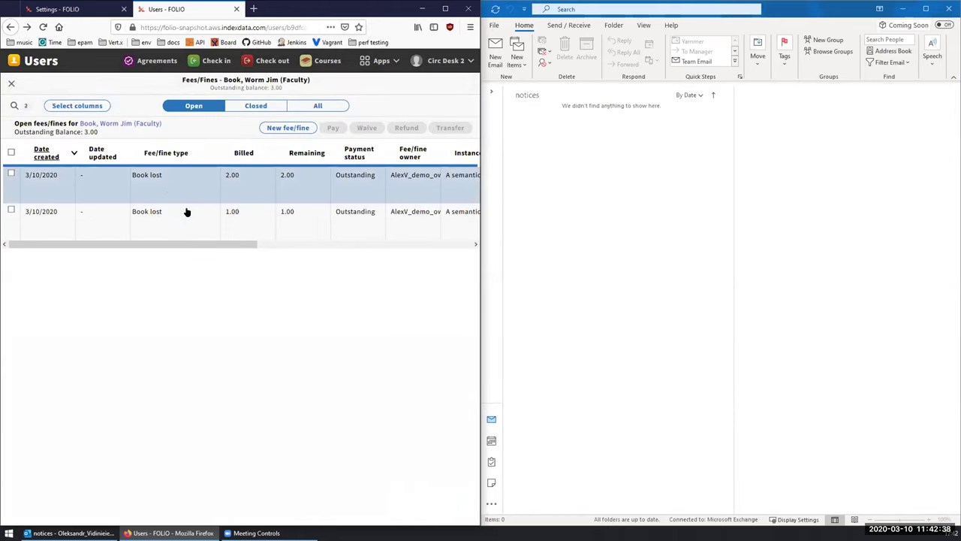
- Start transferring the 2.00 fee and verify Outlook's Waived fully notification email
left_click(188, 194)
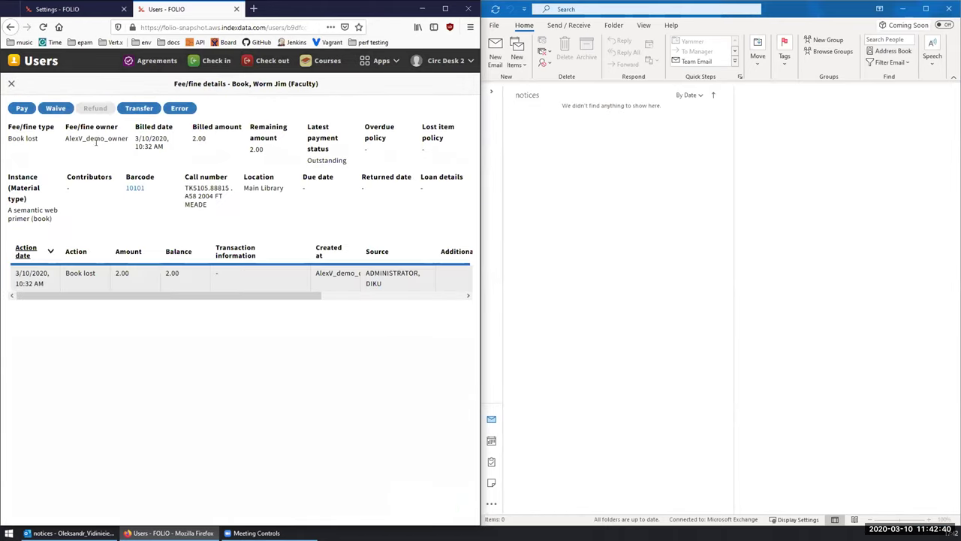
left_click(139, 110)
left_click(260, 169)
left_click(252, 188)
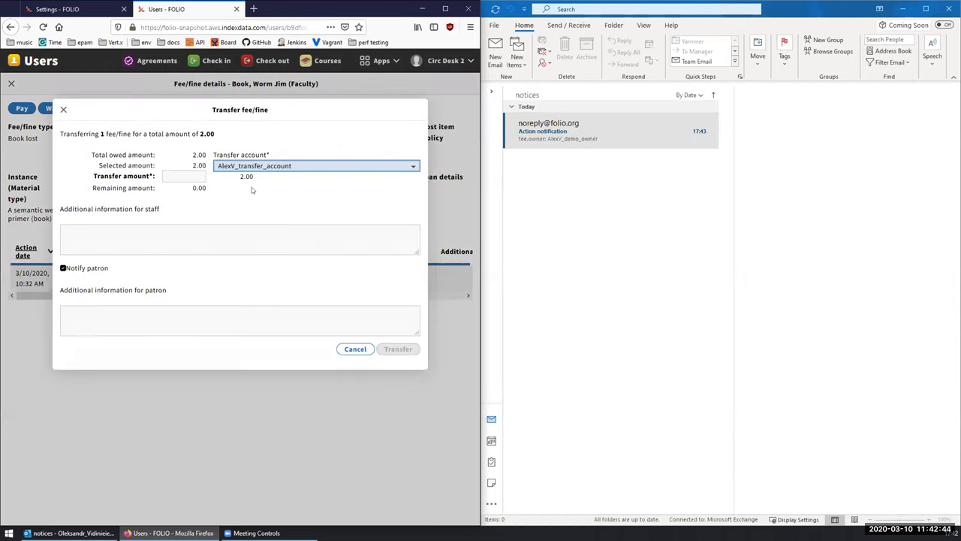
left_click(567, 131)
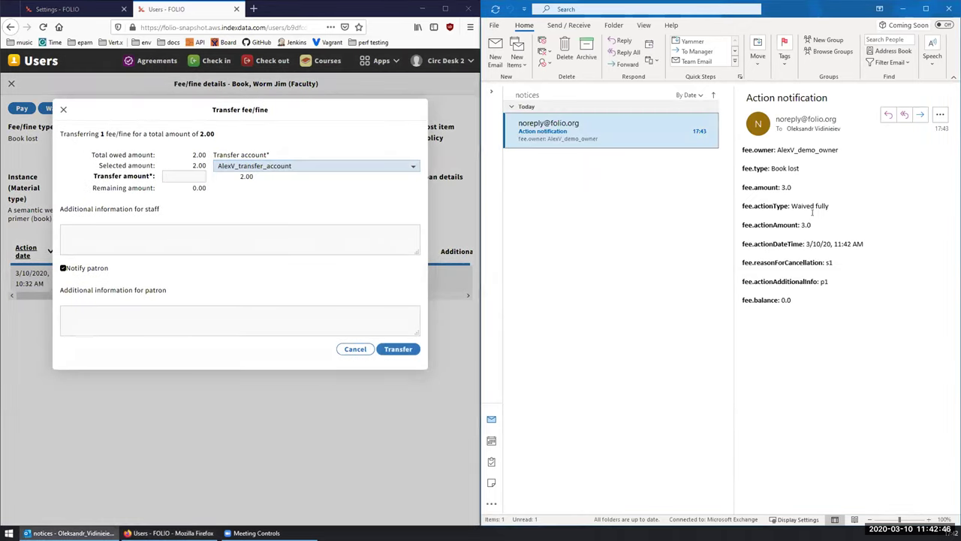
left_click_drag(829, 206, 793, 208)
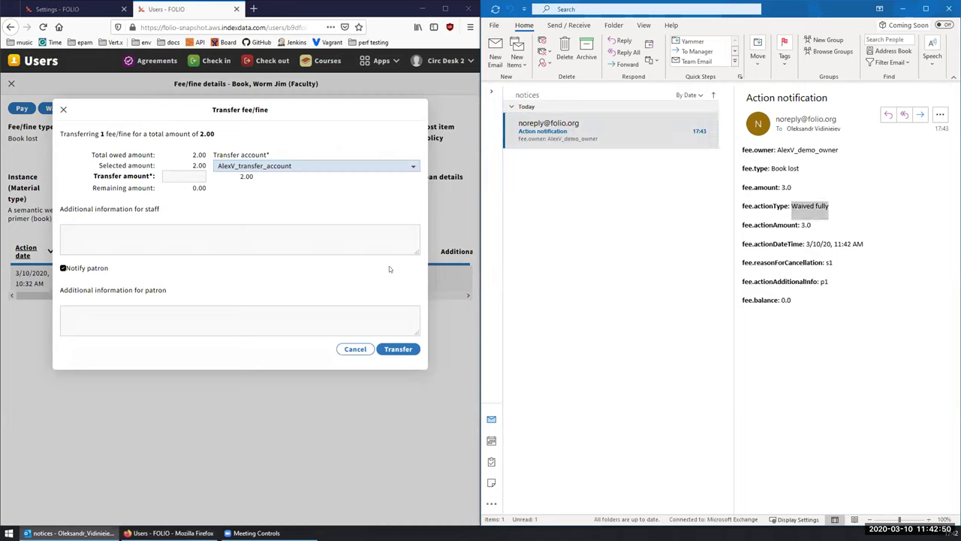
- Fully transfer it to AlexV_transfer_account with notes s2 and p2, then open the 1.00 fee
left_click(265, 168)
left_click(264, 193)
left_click(184, 239)
type("s2")
left_click(173, 308)
type("p2")
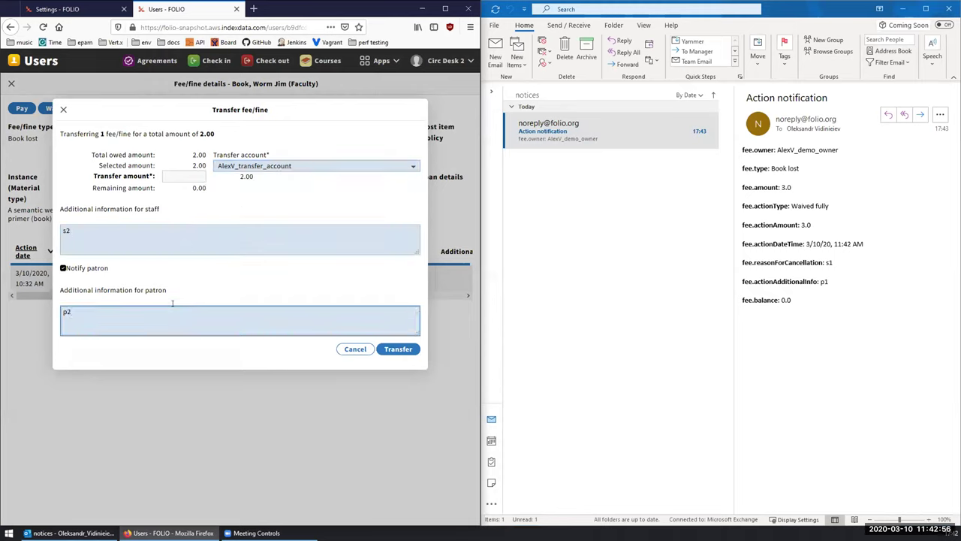
left_click(398, 349)
left_click(346, 161)
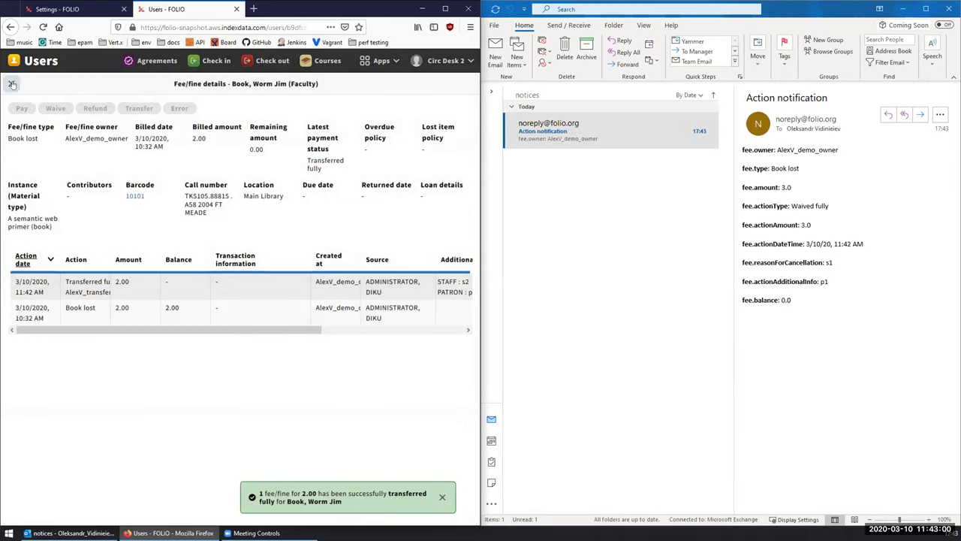
left_click(11, 84)
left_click(168, 196)
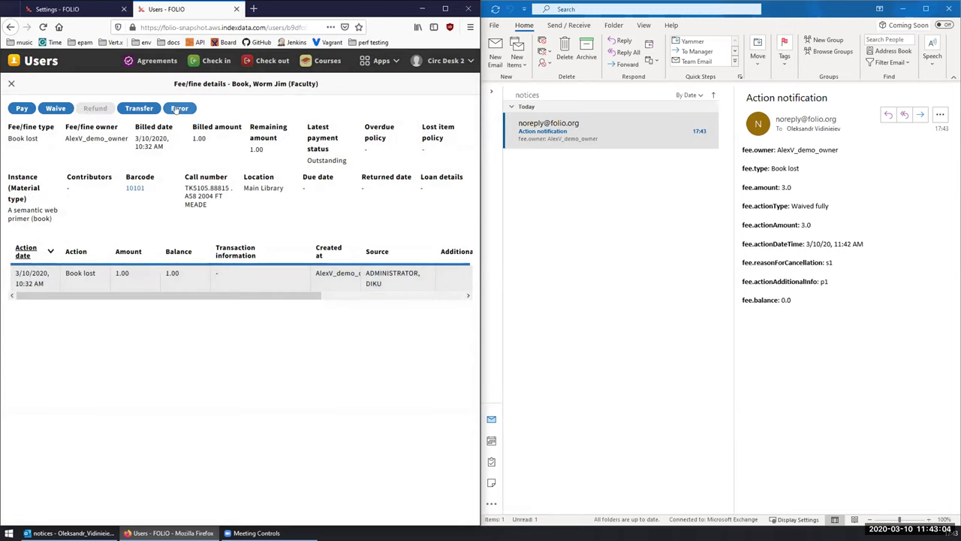
- Cancel the 1.00 fee as error with reason 'we don't nee your money' and patron note p3
left_click(180, 108)
left_click(193, 181)
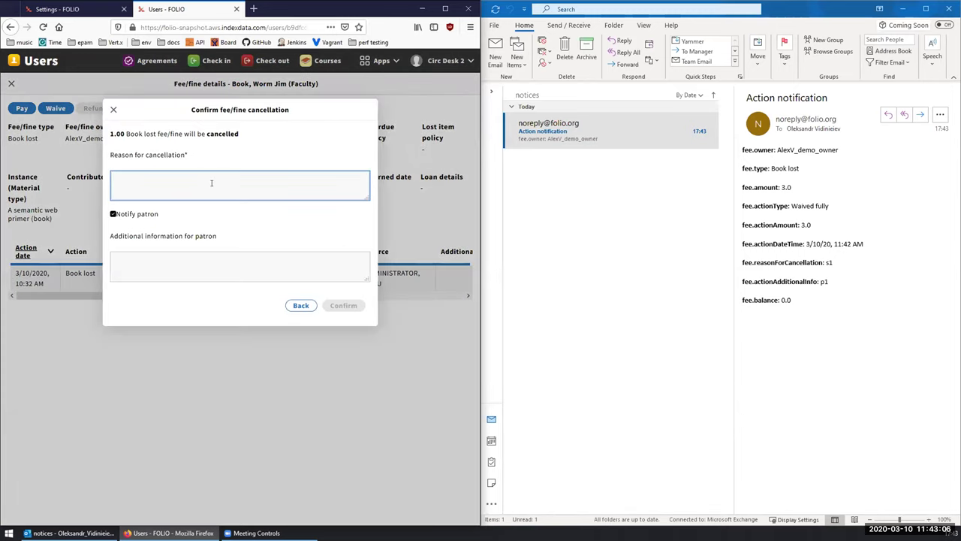
type("we")
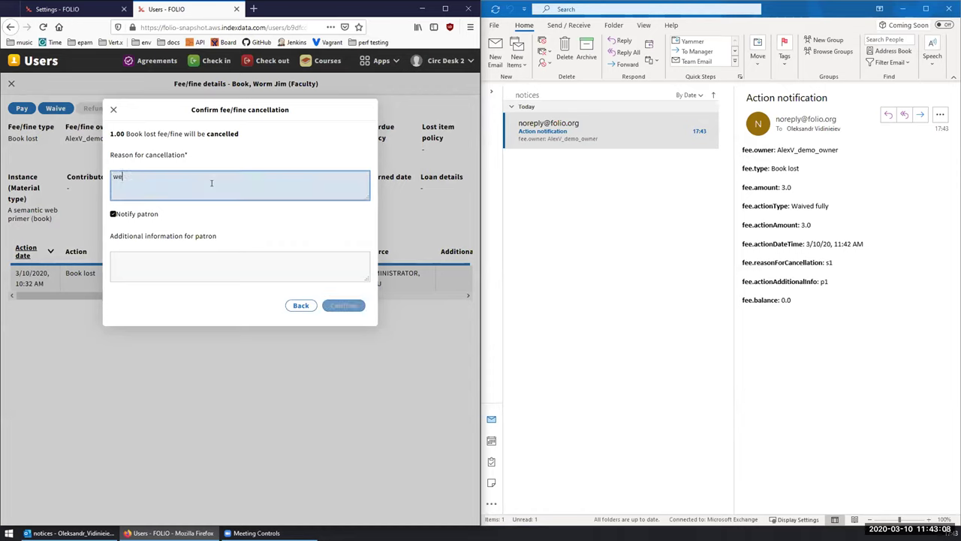
type(" don't nee your monet")
key("BackSpace")
type("y")
left_click(184, 272)
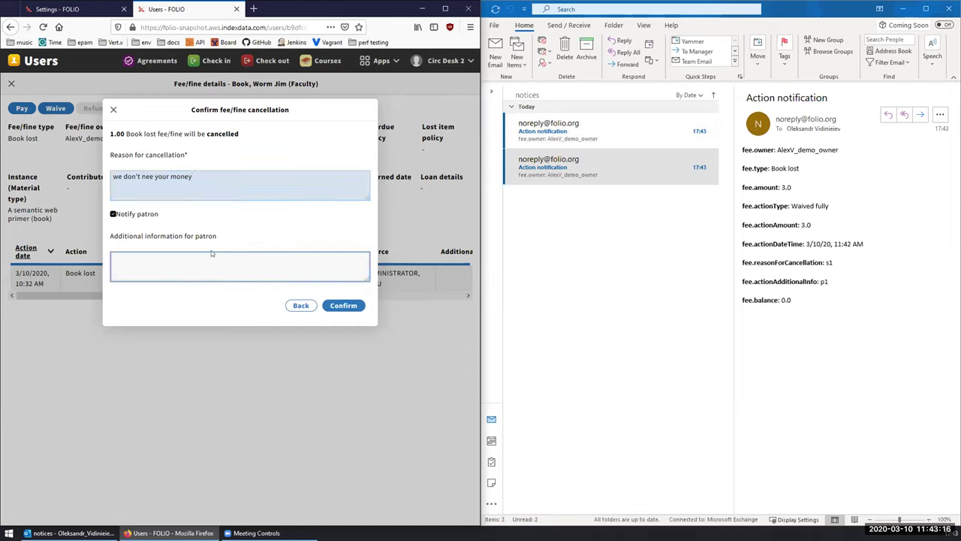
type("p3")
left_click(347, 306)
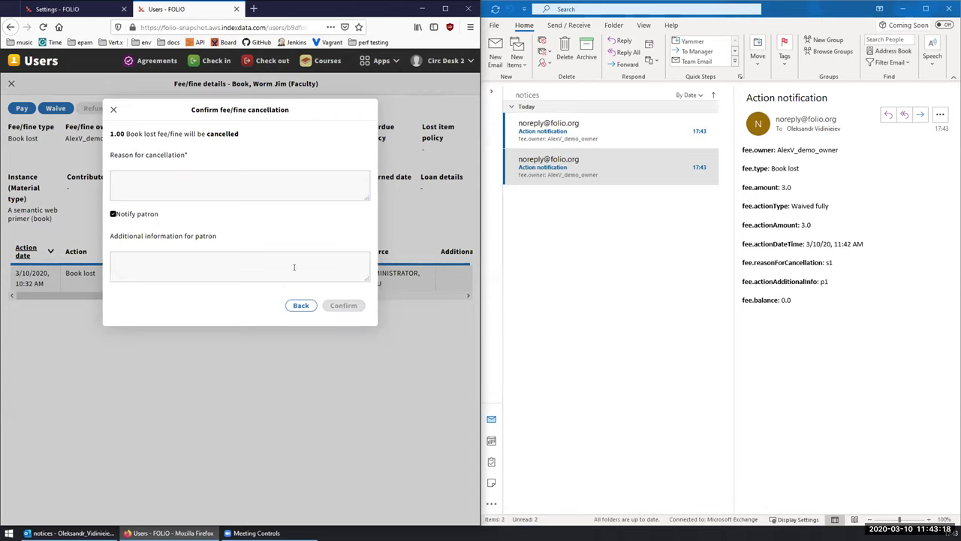
left_click(12, 84)
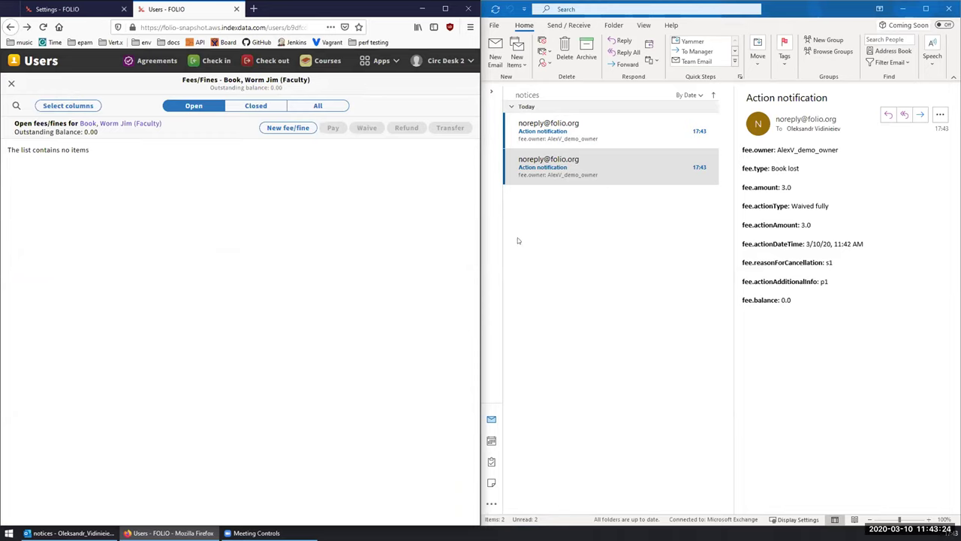
- Verify the Transferred fully and Cancelled as error action types in Outlook's notification emails
left_click(564, 173)
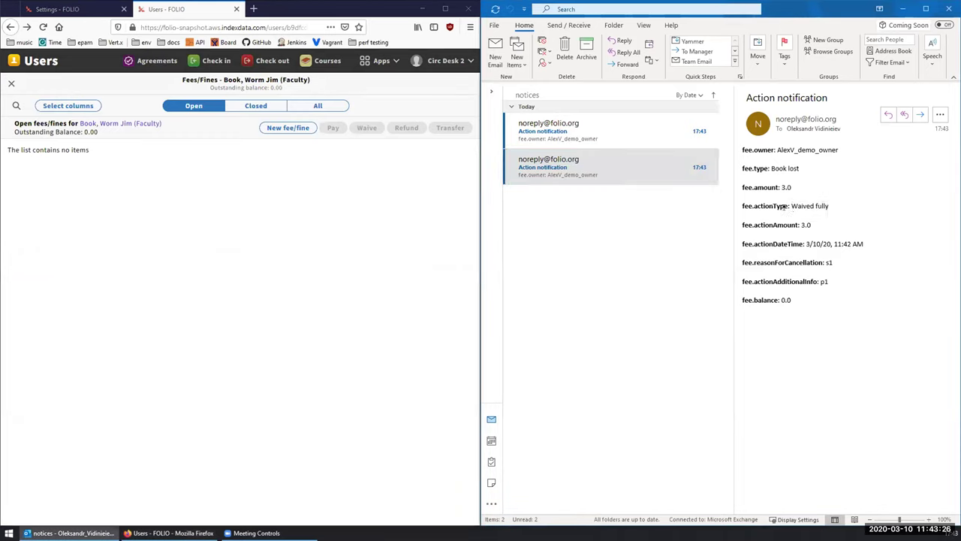
left_click(644, 130)
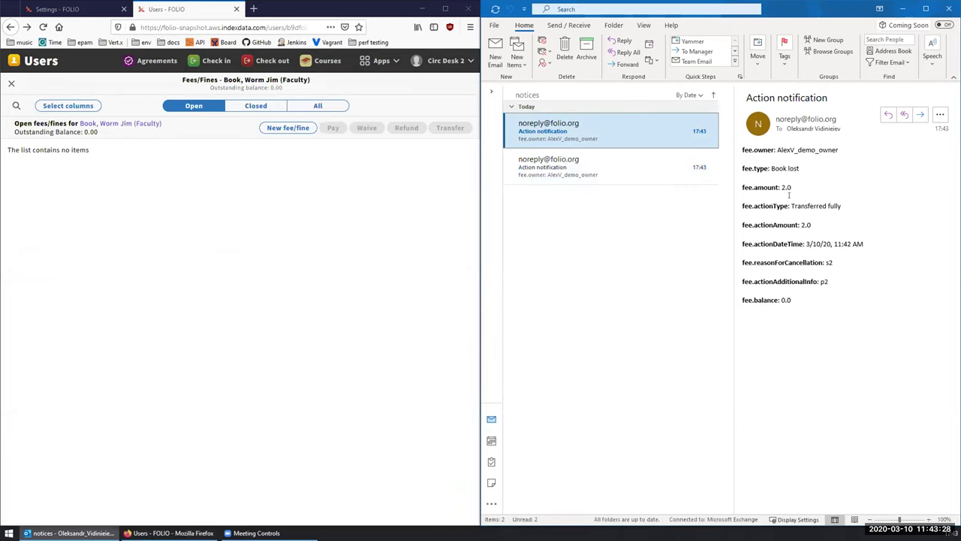
left_click_drag(841, 206, 791, 207)
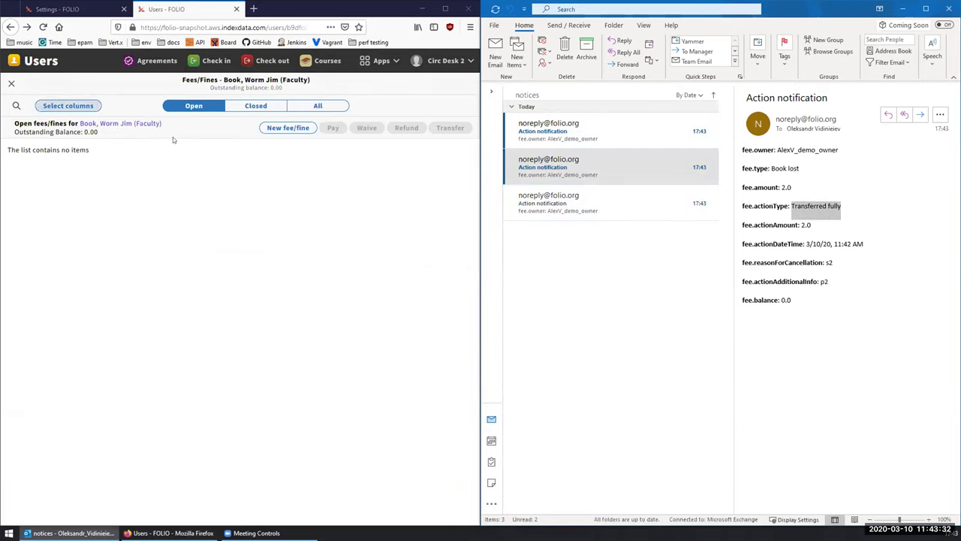
left_click(567, 140)
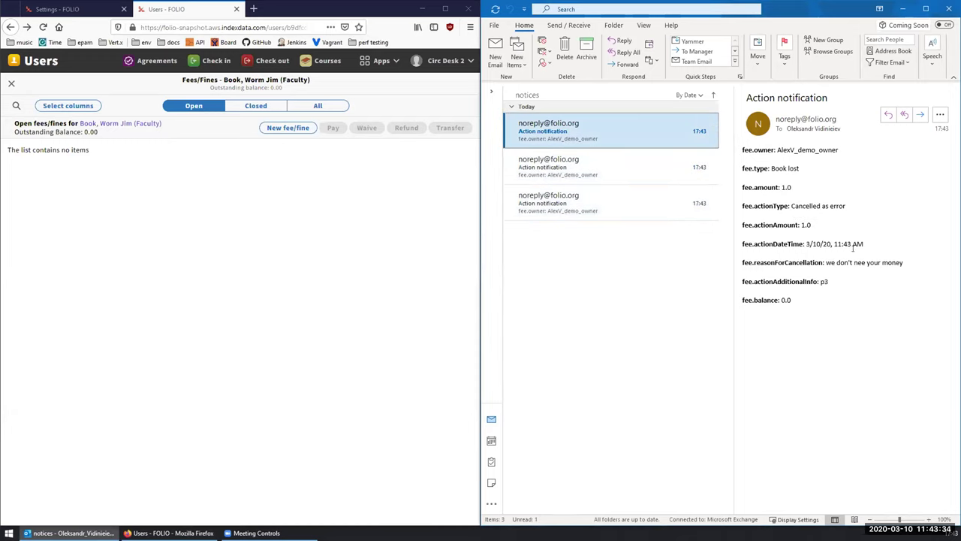
left_click_drag(846, 206, 792, 207)
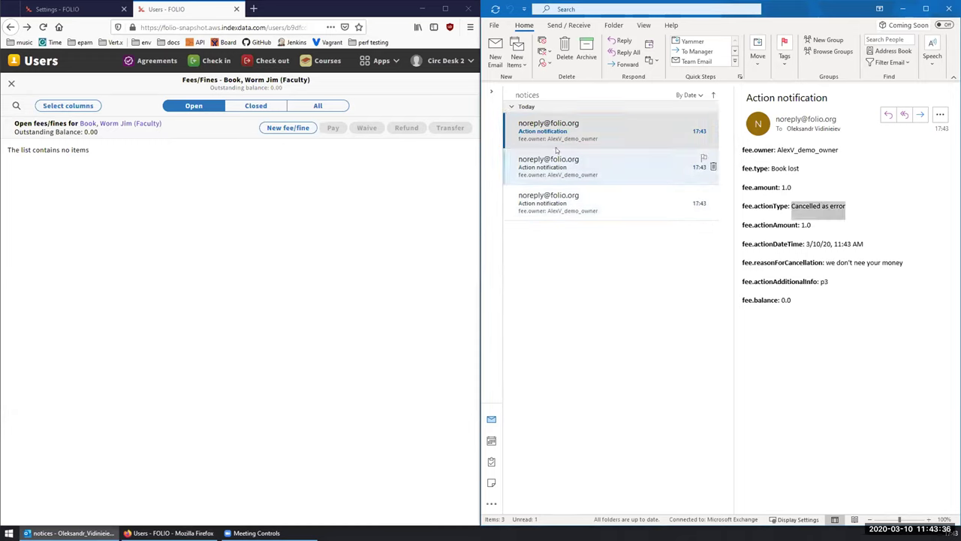
left_click(574, 161)
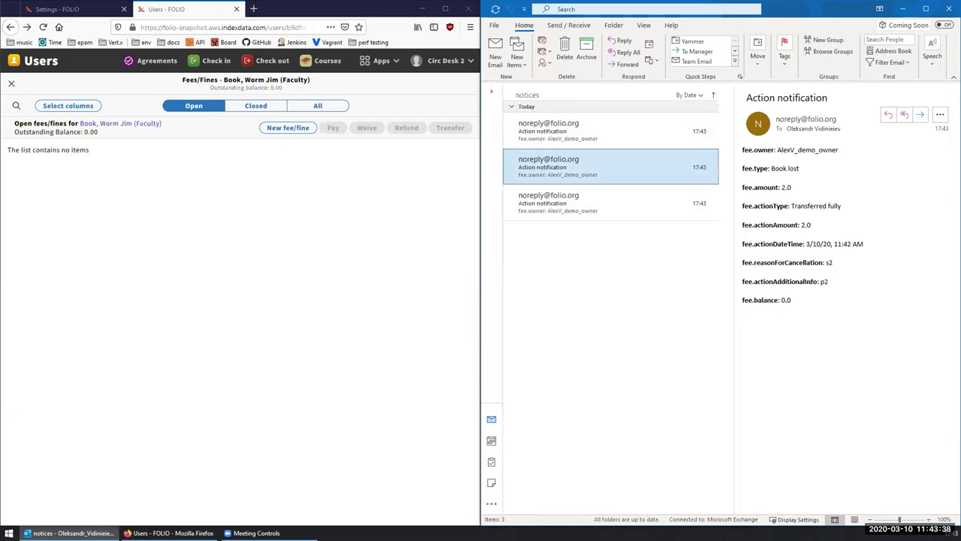
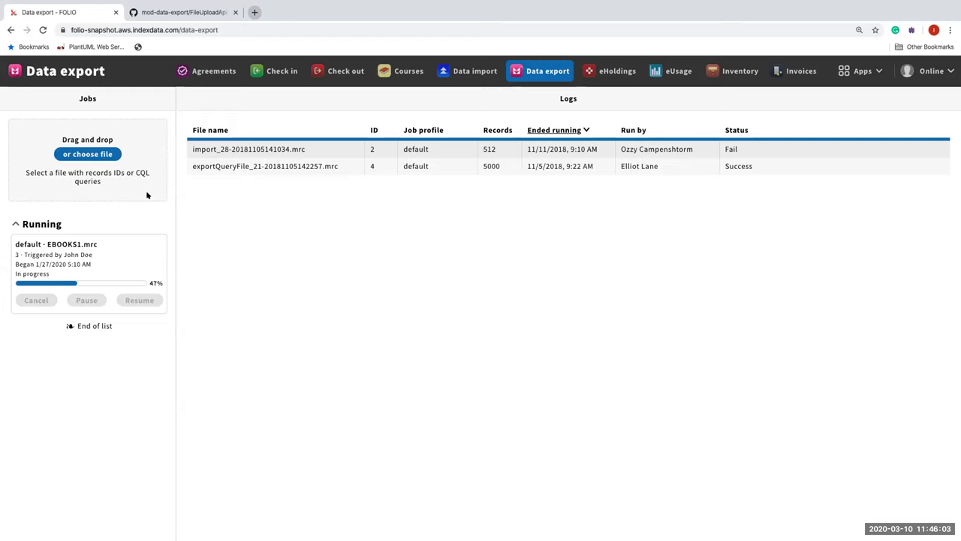
- Try uploading inventoryUUIDs.rtf to Data export, which is rejected because only CSV is accepted
left_click(103, 157)
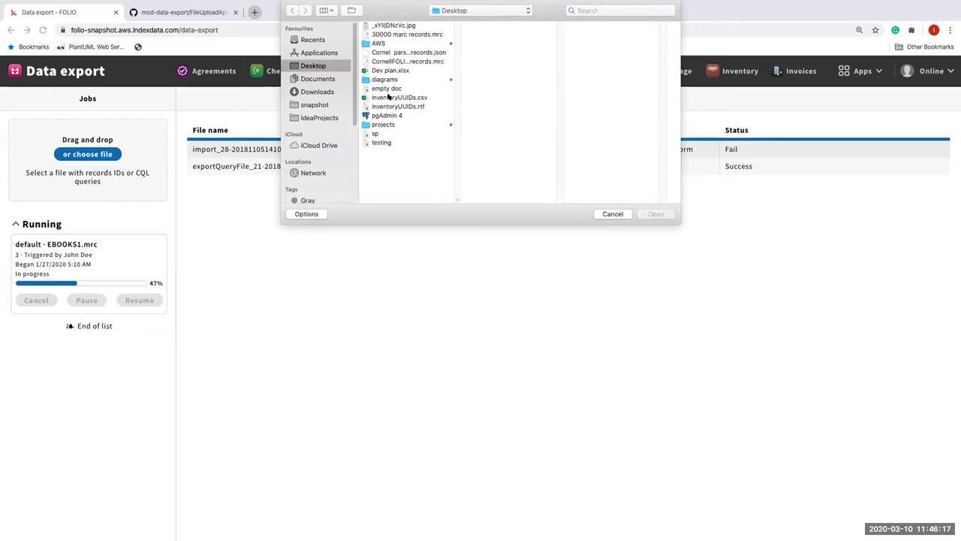
left_click(397, 106)
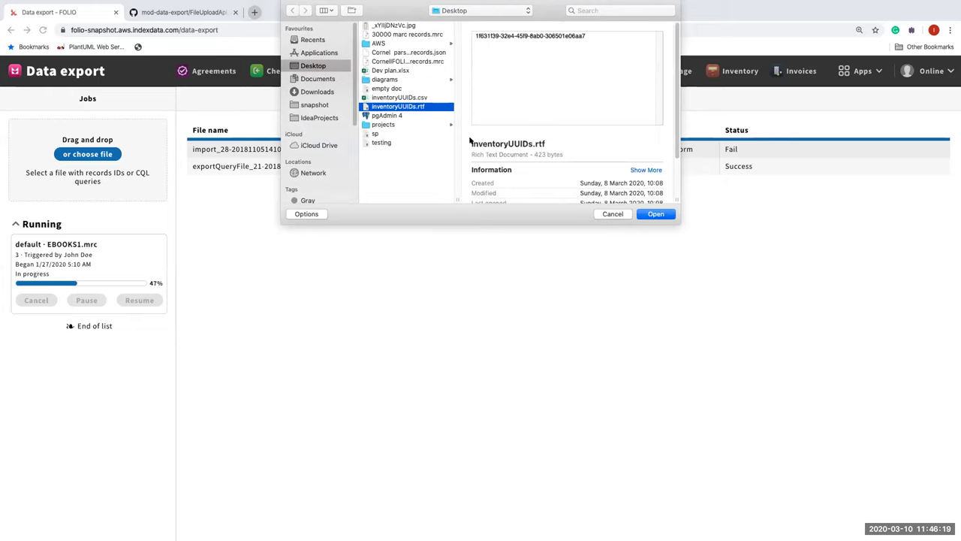
left_click(647, 214)
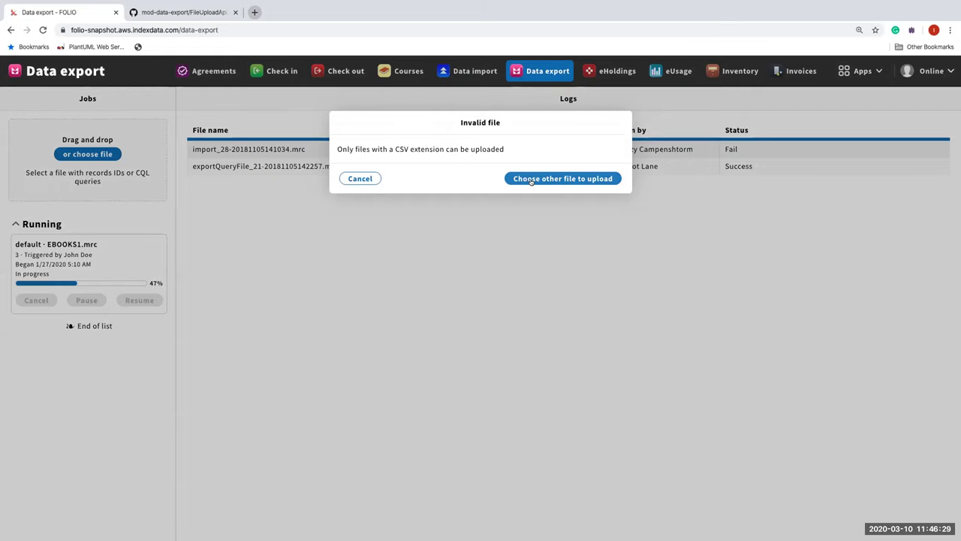
- Upload inventoryUUIDs.csv for export instead
left_click(531, 180)
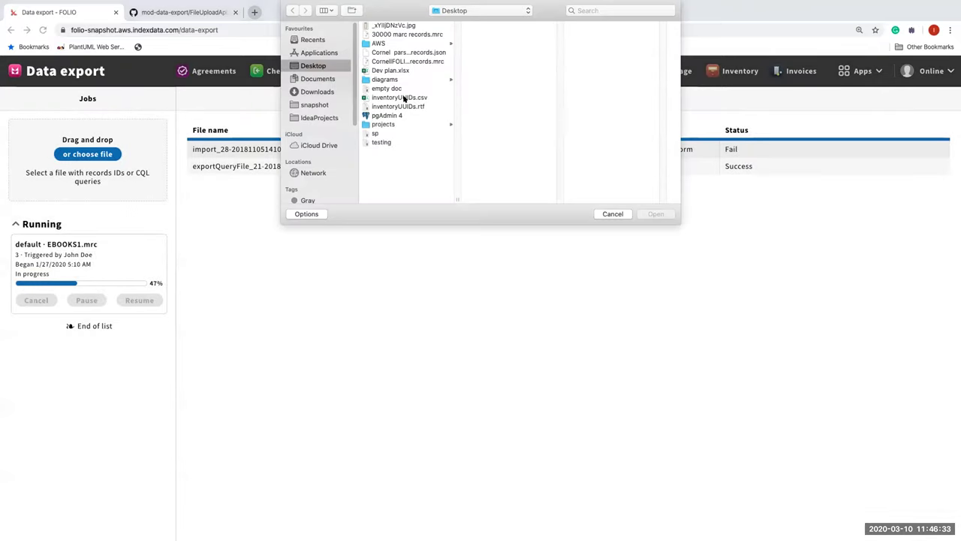
left_click(405, 98)
left_click(654, 215)
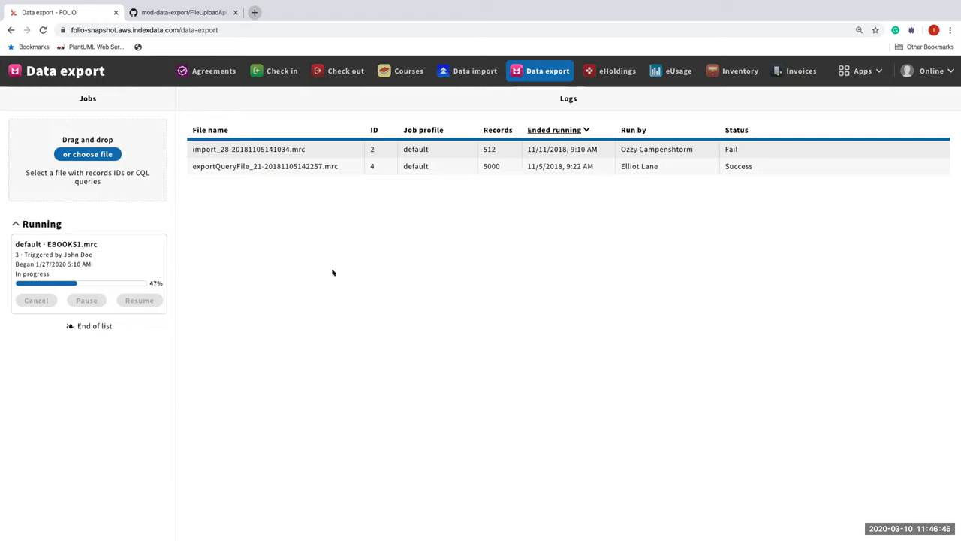
- In Terminal, move from the current folder into the e0b6ea93 upload directory in storage
key("ctrl+Left")
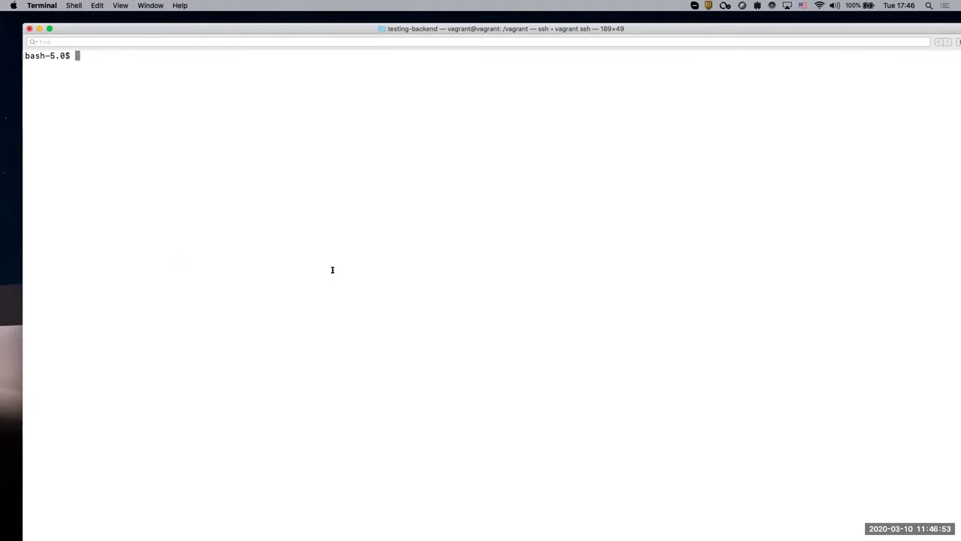
type("ls")
key("Return")
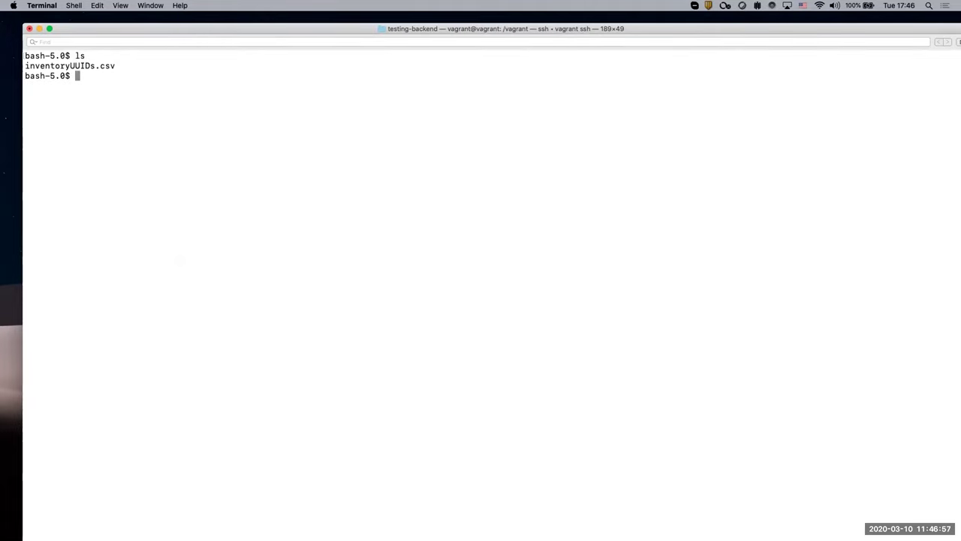
type("cd ..")
key("Return")
type("ls")
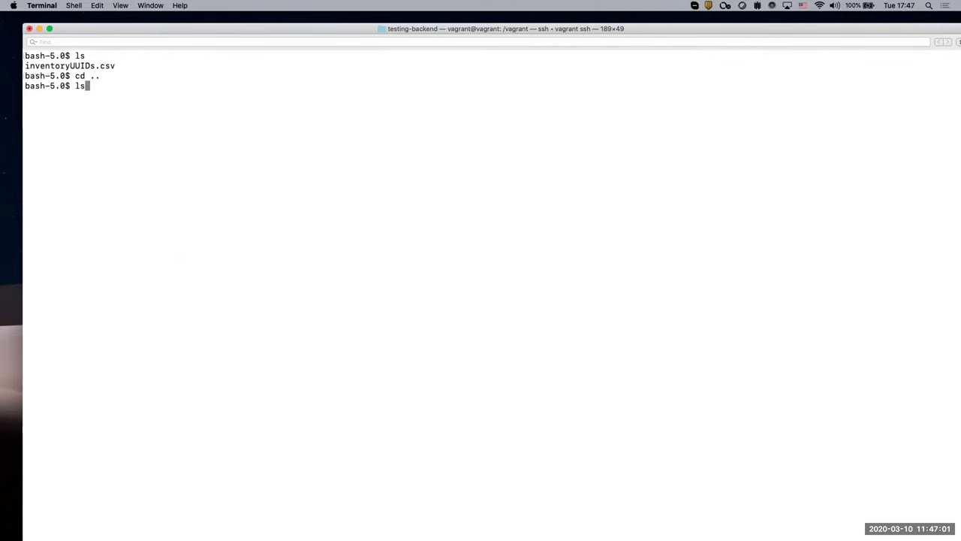
key("Return")
type("cd e0")
key("Tab")
key("Return")
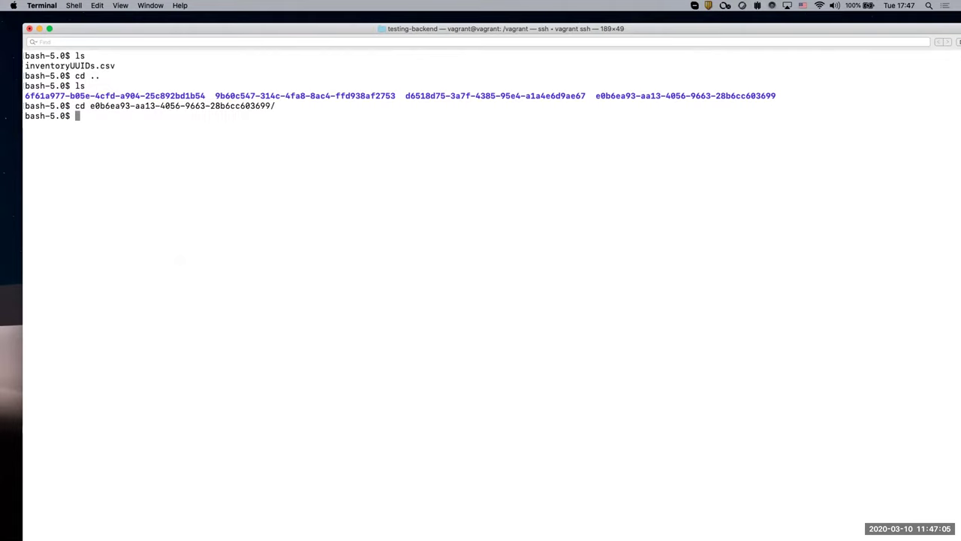
- Print inventoryUUIDs.csv, copy its five UUID lines, and return to the browser
type("ls")
key("Return")
type("cat")
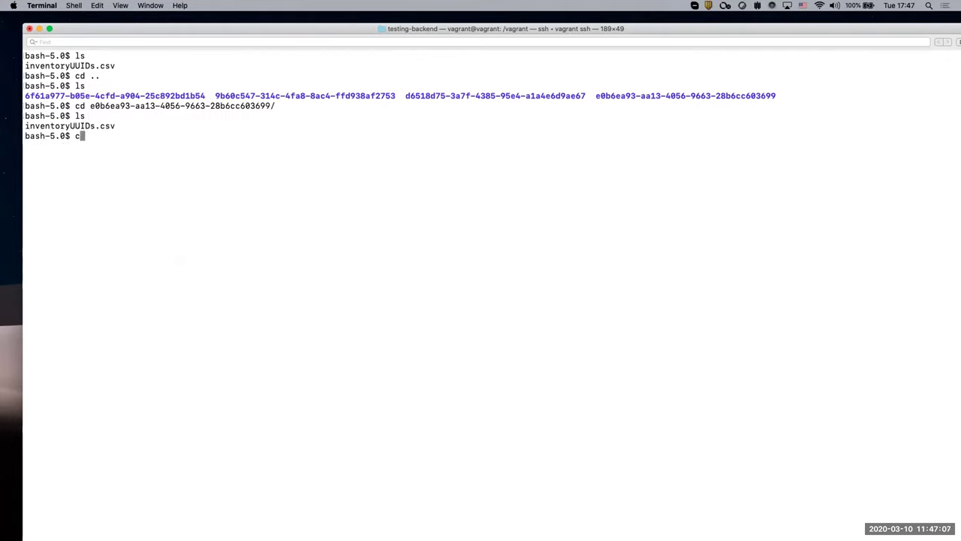
type(" inv")
key("Tab")
key("Return")
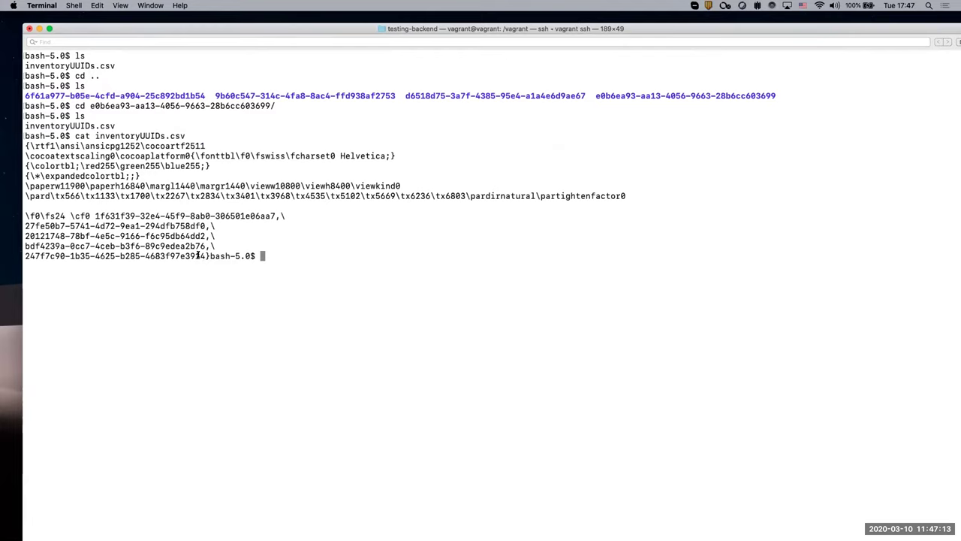
left_click_drag(203, 255, 97, 215)
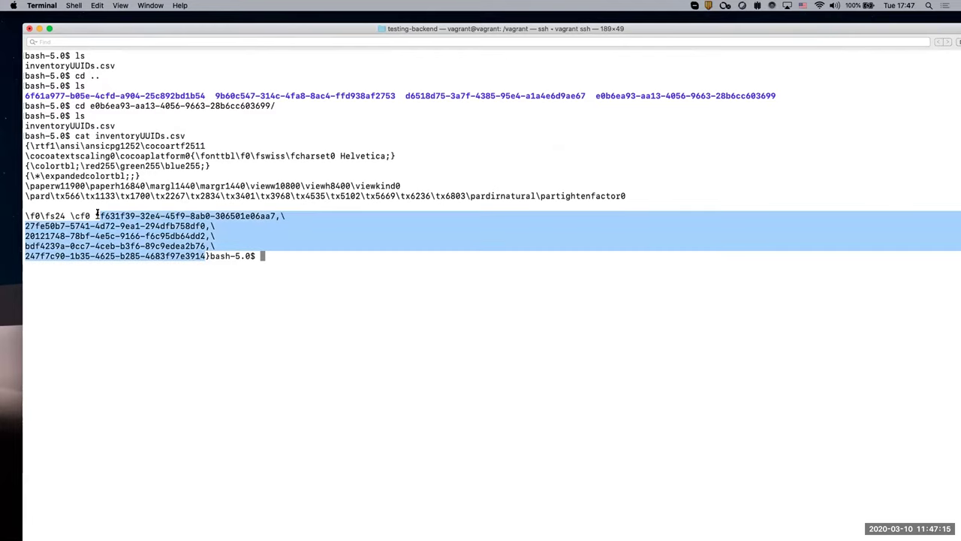
key("super+c")
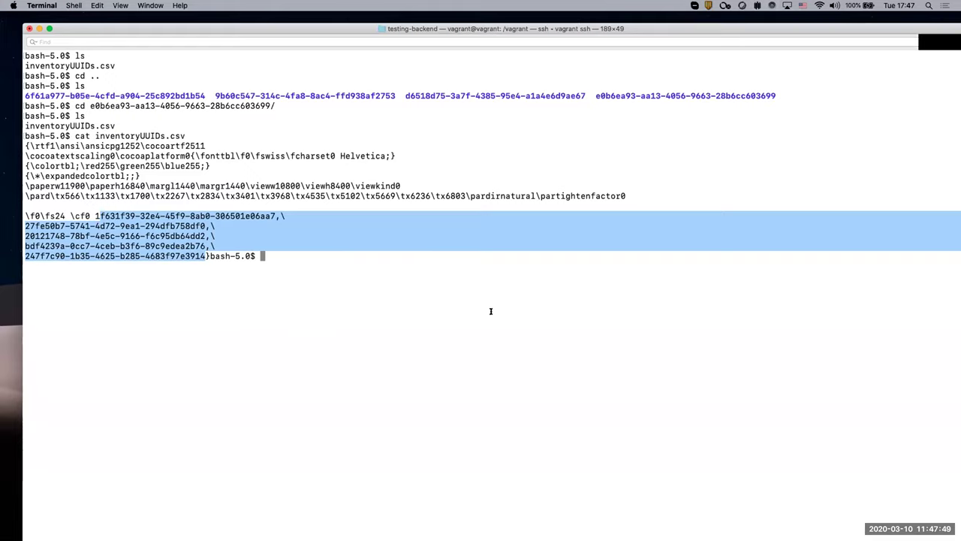
key("ctrl+Right")
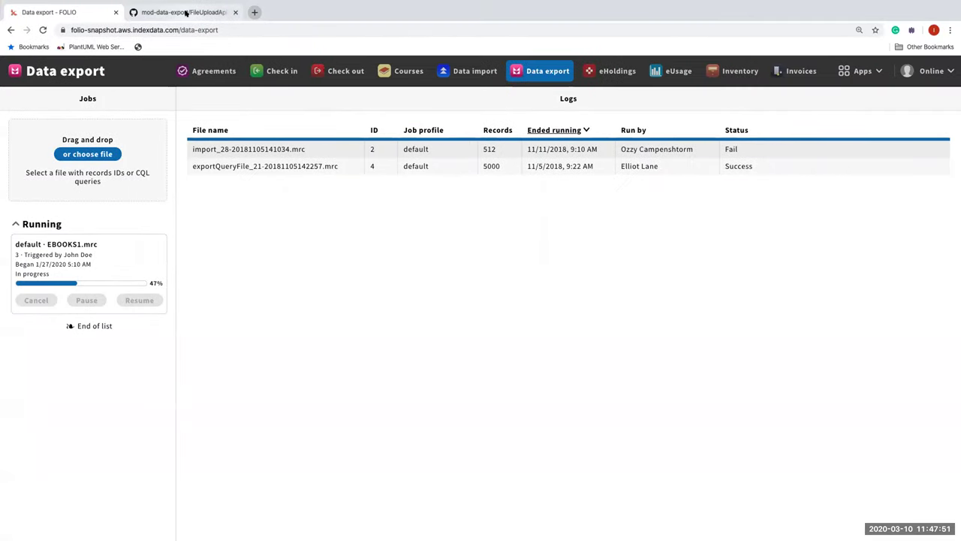
- Bring up the GitHub FileUploadApi.md tab and scroll through the File Upload API documentation
left_click(185, 13)
scroll(477, 246, "up", 3)
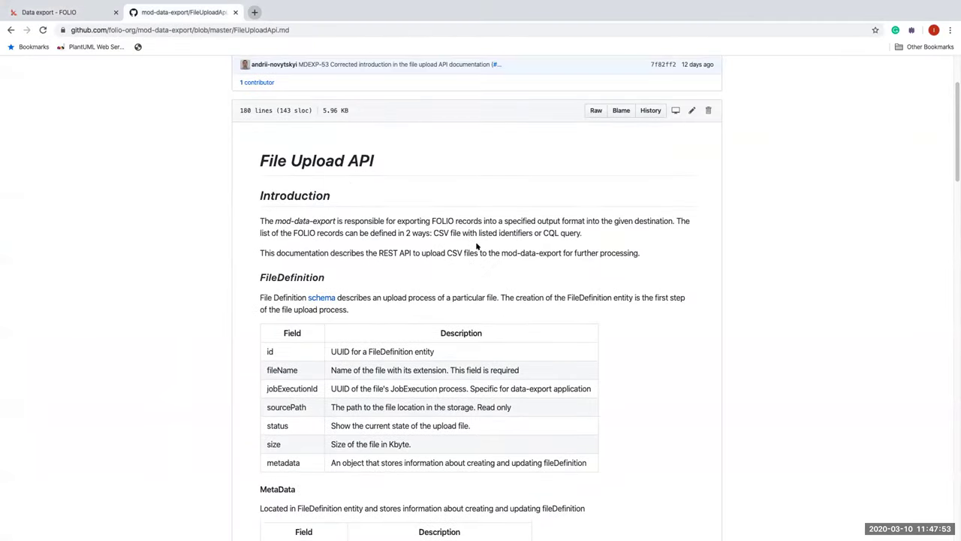
scroll(476, 246, "down", 5)
scroll(476, 246, "down", 15)
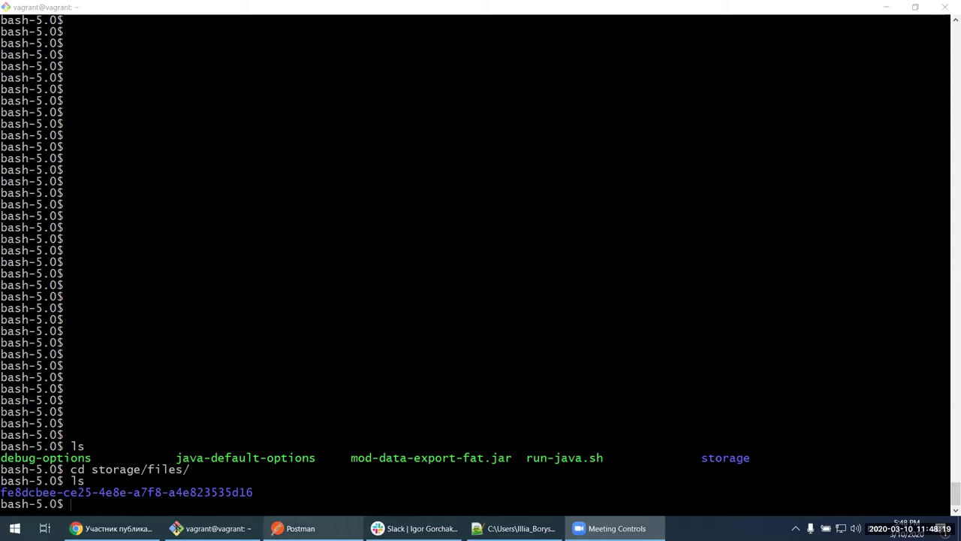
- Switch to Postman, where the POST data-export/export request returns 204 No Content
key("alt+Tab")
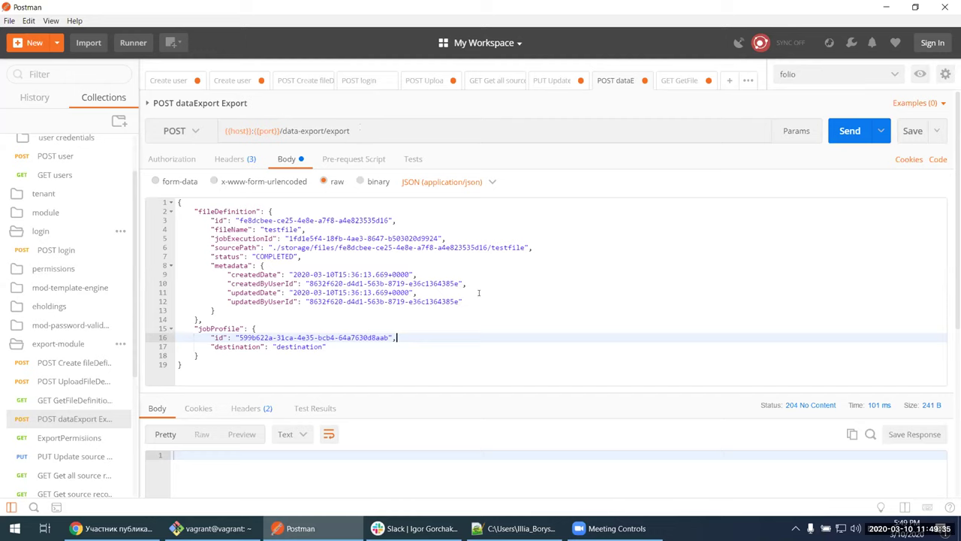
- Bring the vagrant SSH terminal back to the front from the taskbar
left_click(259, 526)
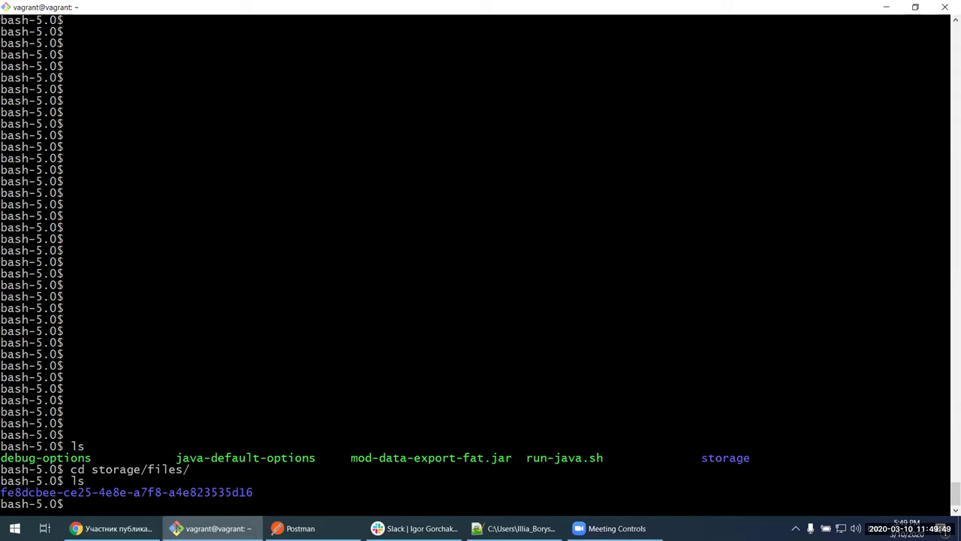
- Enter the fe8dcbee-ce25-4e8e-a7f8-a4e823535d16 folder and print testfile, showing two UUIDs
type("cd")
double_click(126, 492)
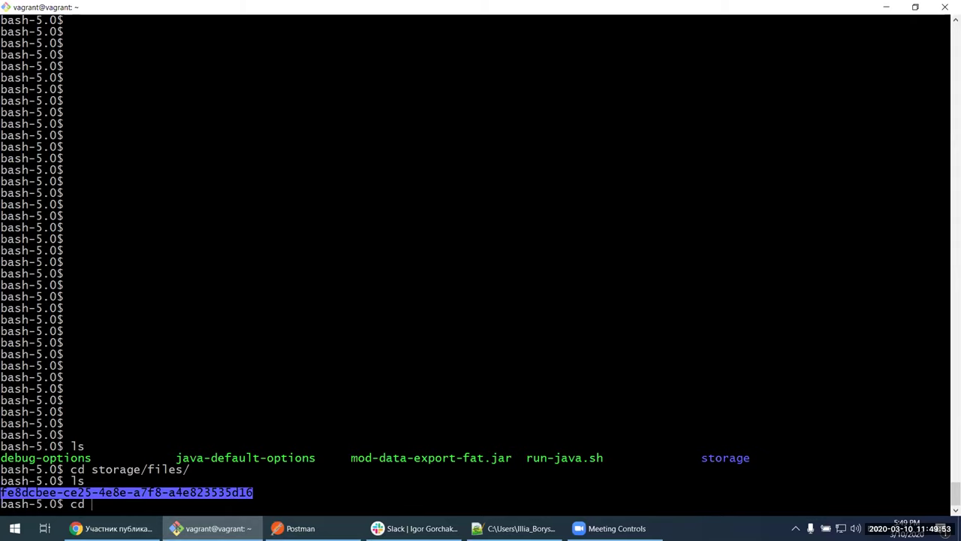
key("shift+Insert")
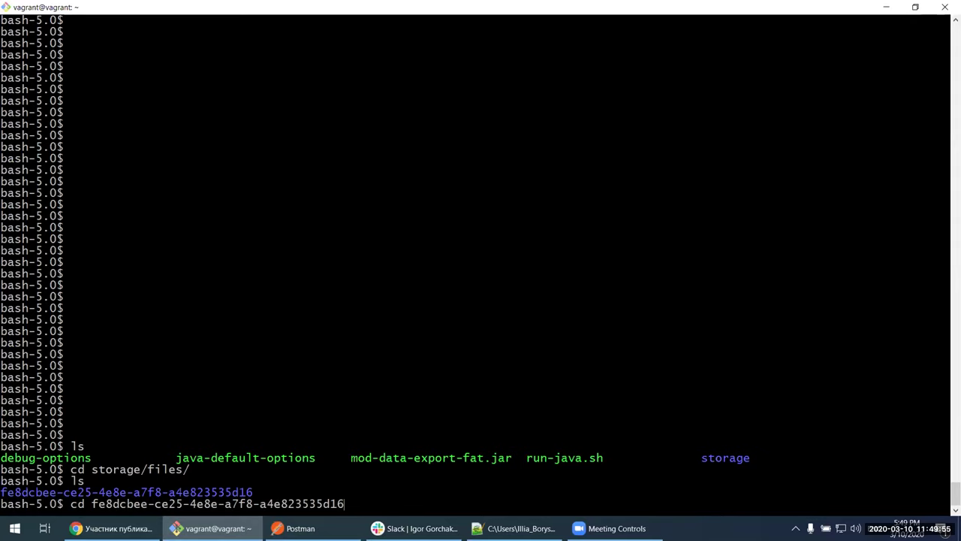
key("Return")
type("ls")
key("Return")
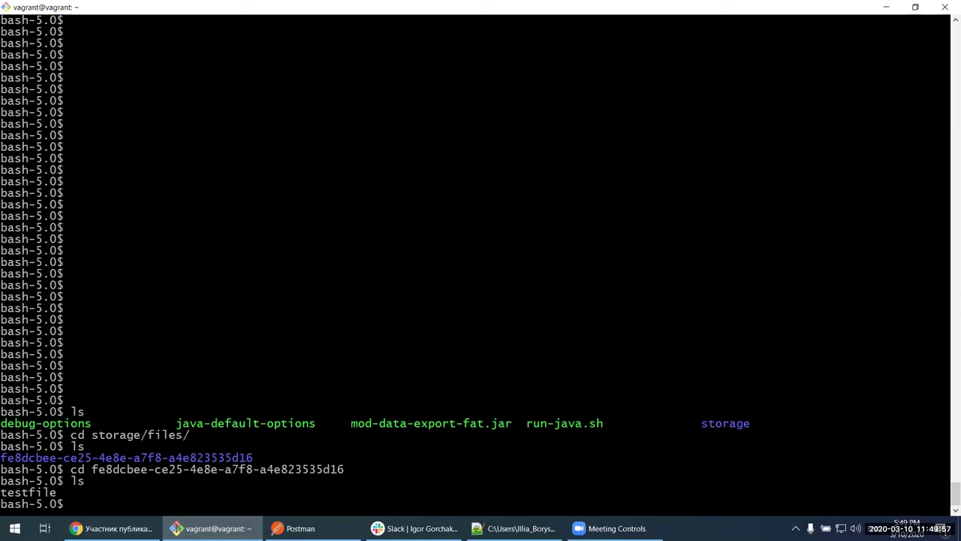
type("cat tes")
key("Tab")
key("Return")
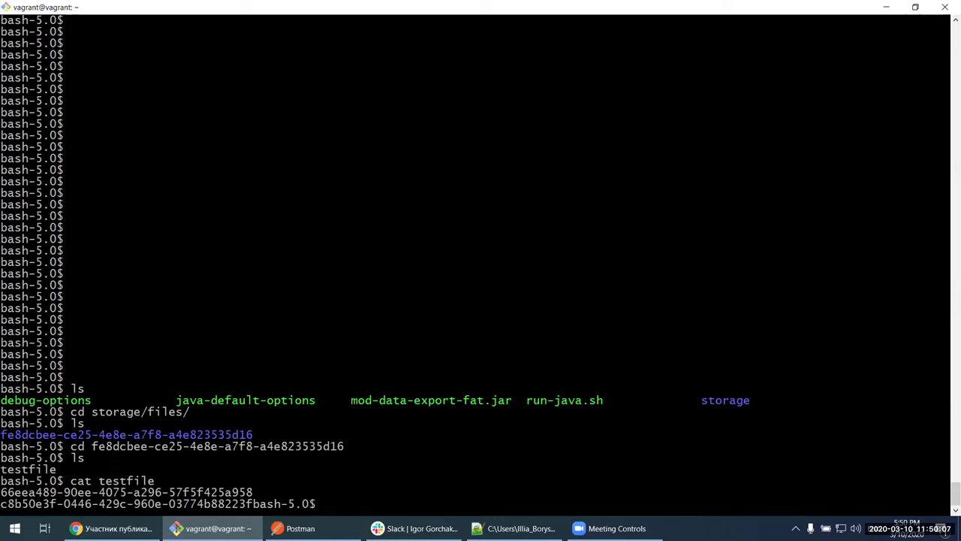
- Select the first UUID, go back up to storage/files, and switch to Postman
left_click_drag(1, 492, 253, 492)
mouse_move(1, 504)
left_mouse_down()
mouse_move(222, 492)
mouse_move(233, 504)
mouse_move(2, 504)
left_mouse_up()
type("cd ../")
key("Return")
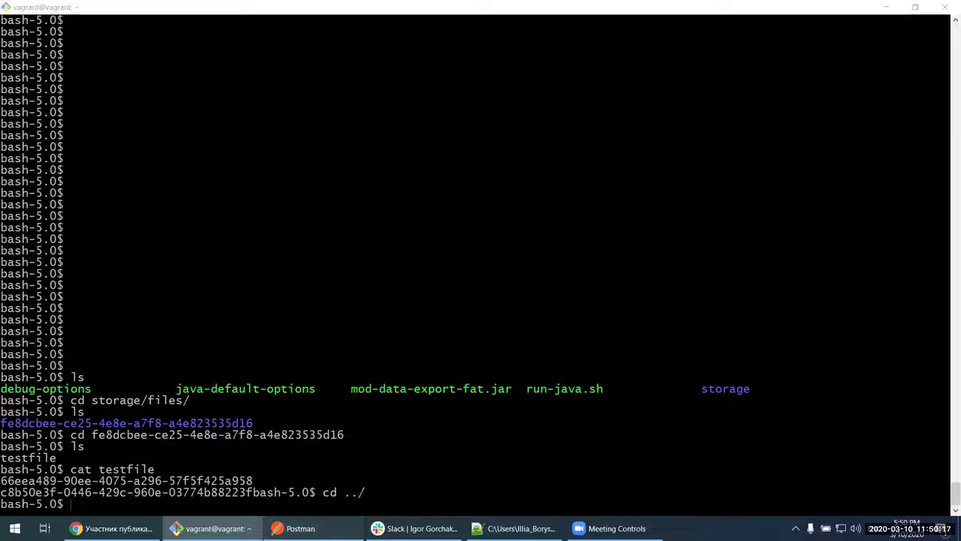
key("alt+Tab")
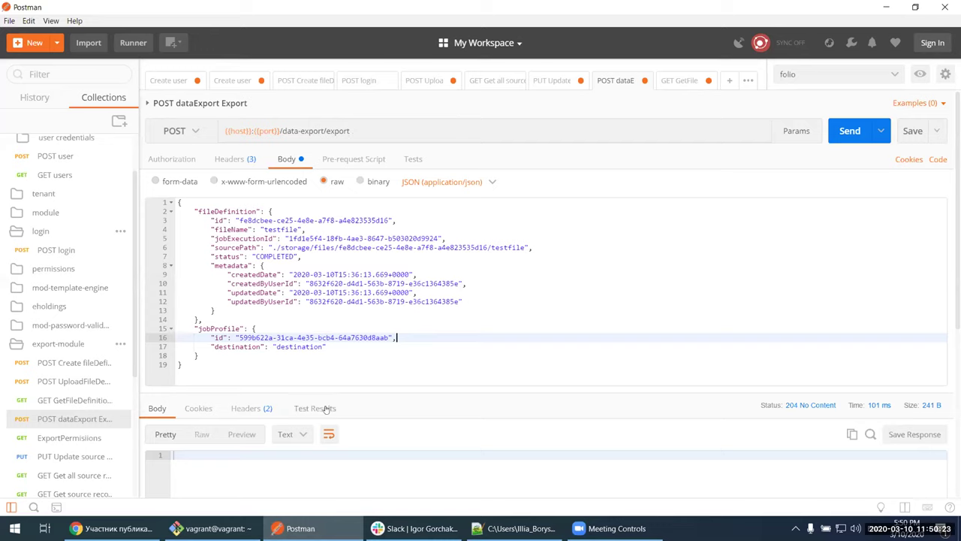
- Re-send the dataExport request, getting 204 No Content, and return to the vagrant terminal
left_click(842, 133)
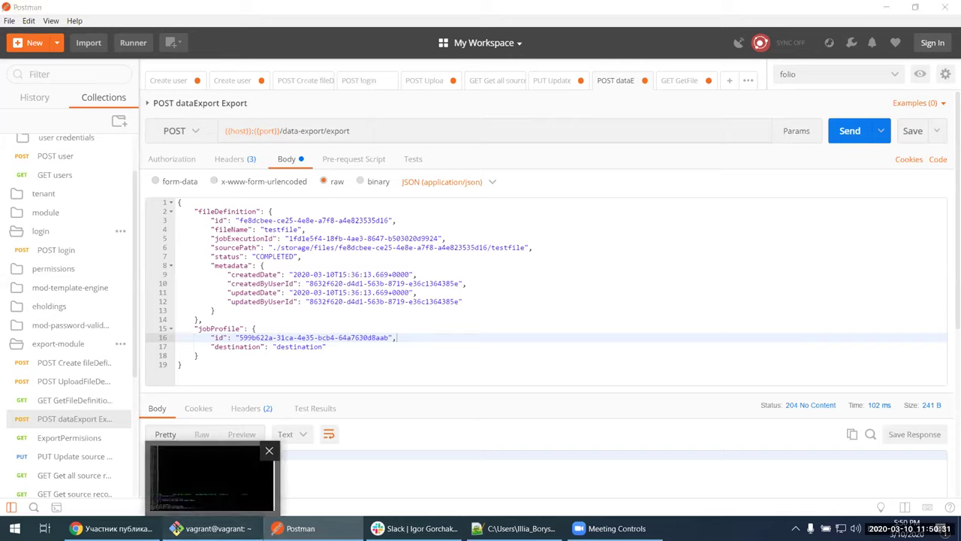
left_click(253, 528)
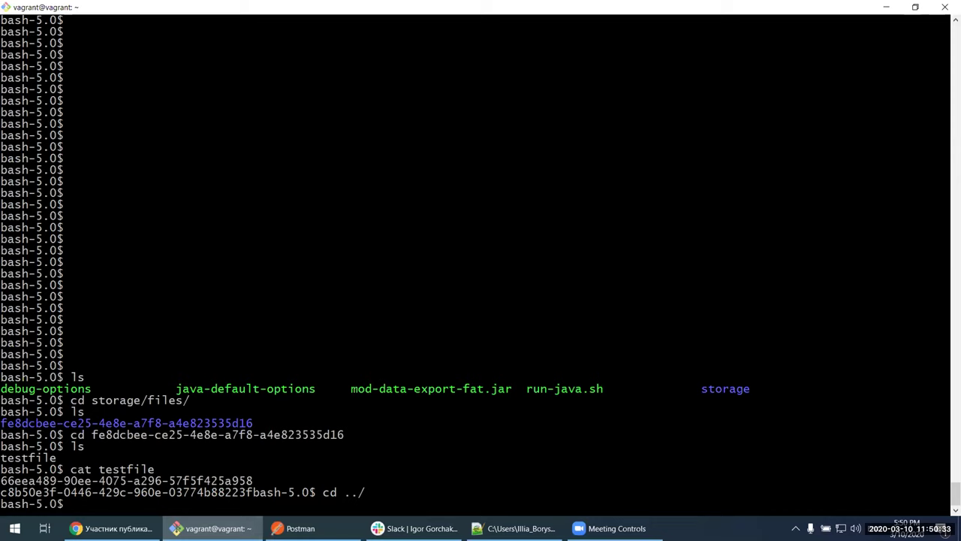
- List storage/files and enter the new 04c21dae-da5f-46ea-842b-d7ea5625cbfb export folder
type("ls")
key("Return")
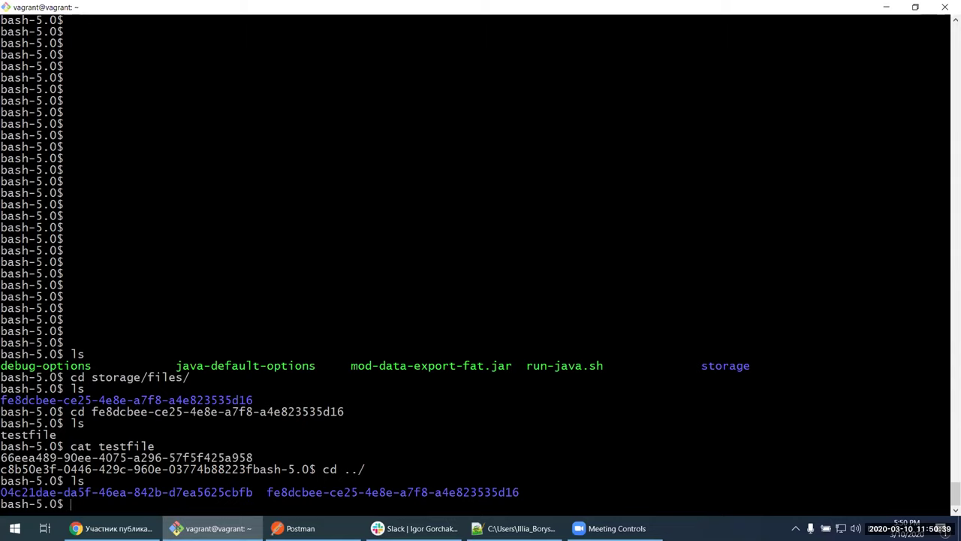
type("cd")
double_click(126, 492)
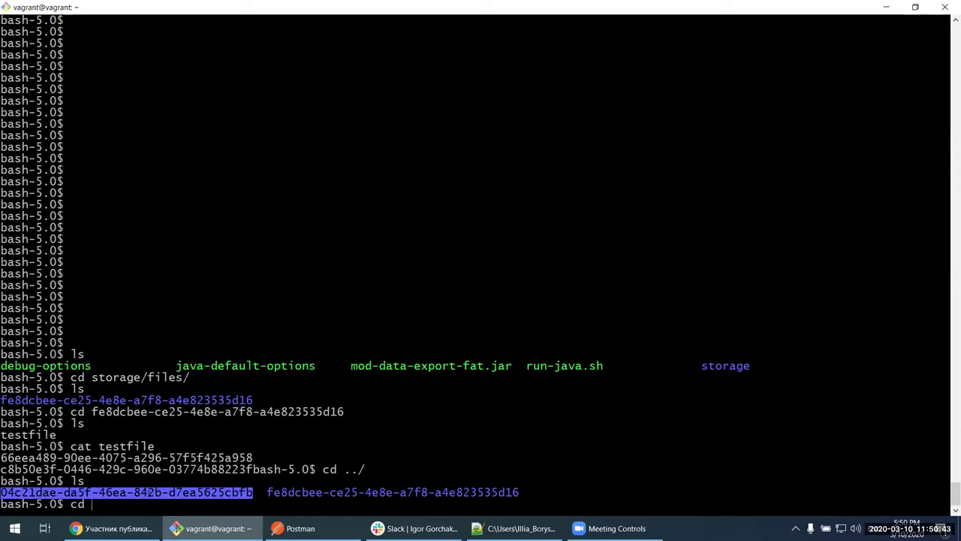
right_click(126, 492)
key("Return")
type("ls")
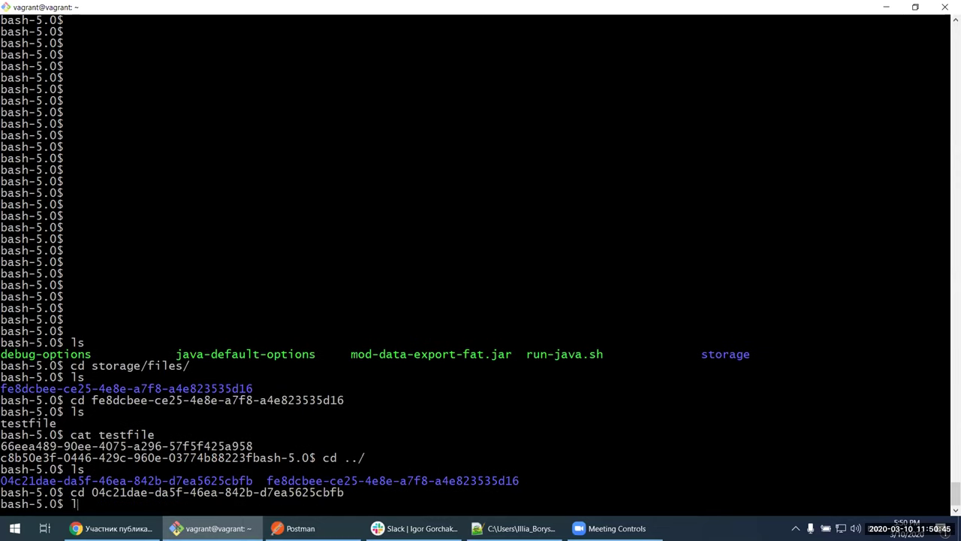
key("Return")
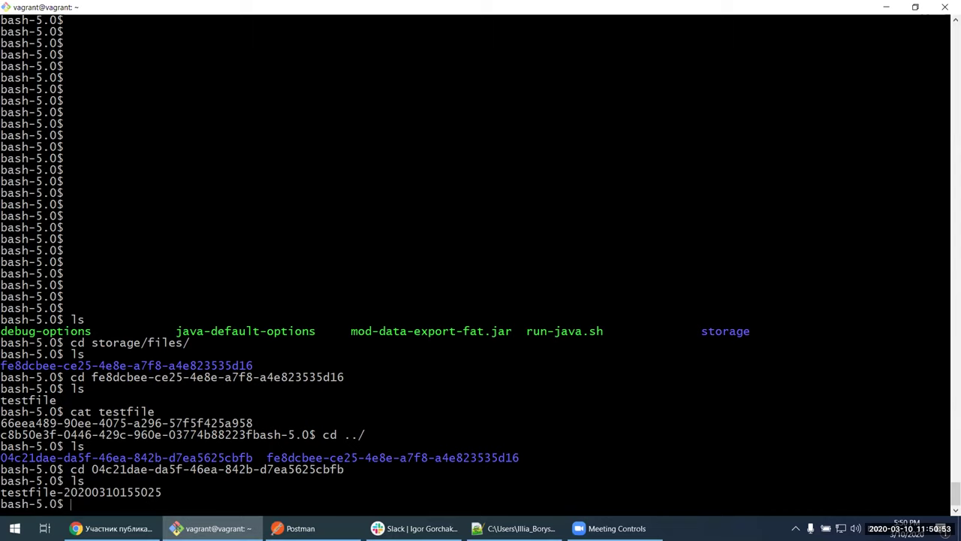
type("cat")
double_click(81, 492)
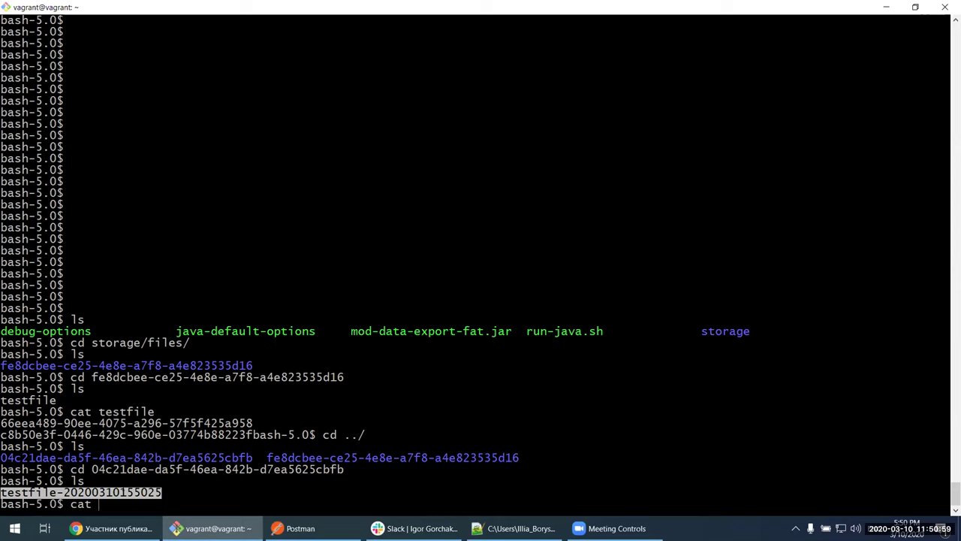
key("shift+Insert")
key("Return")
key("Up")
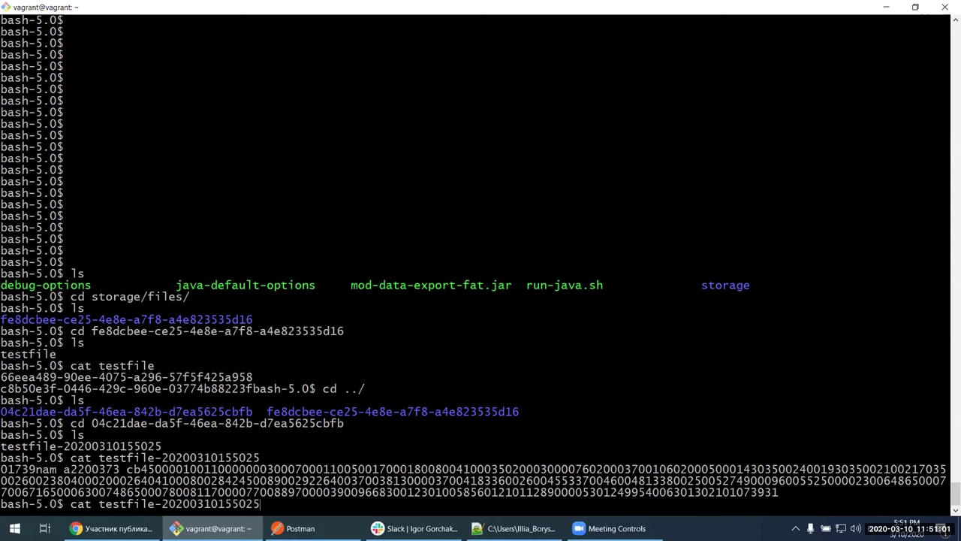
key("Return")
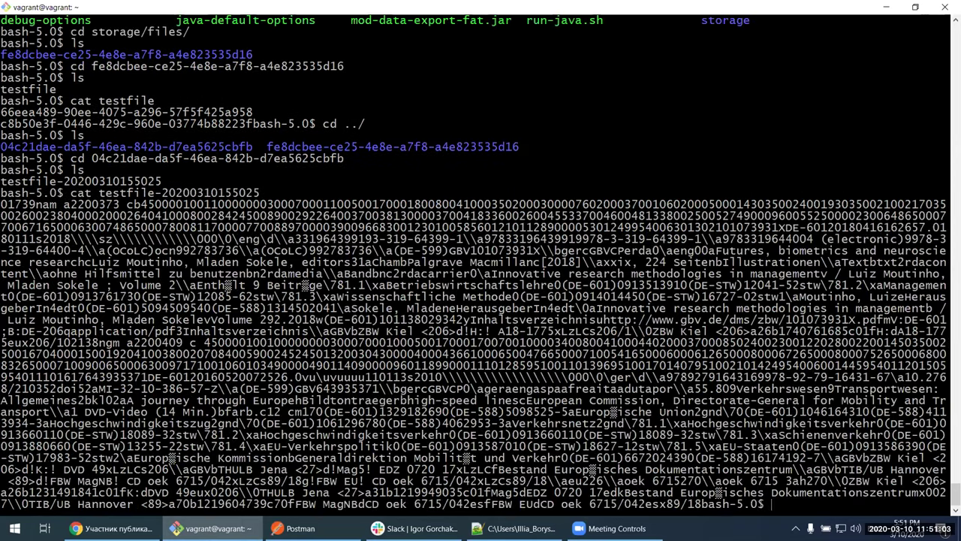
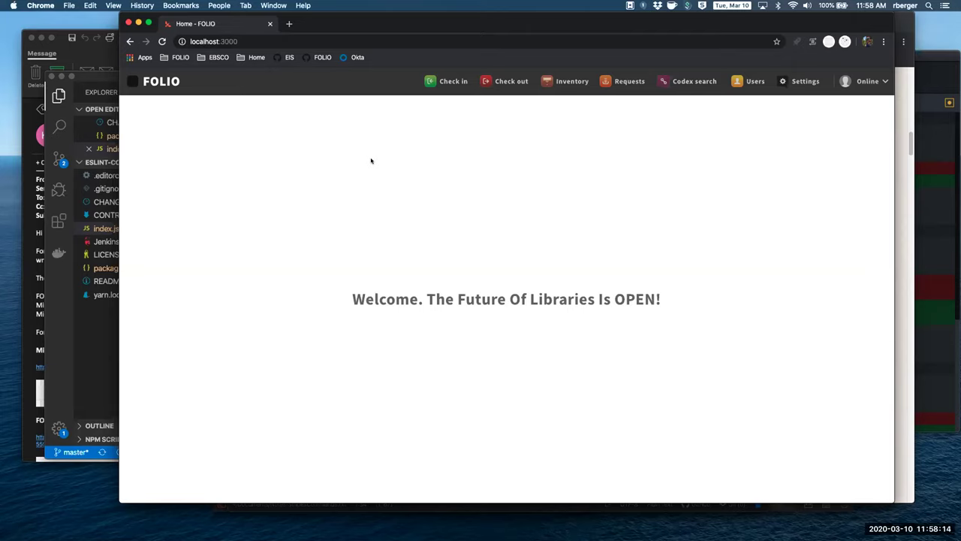
- Search Inventory items for keyword 1 and open the MobiCom'17 instance record for editing
left_click_drag(661, 134, 646, 136)
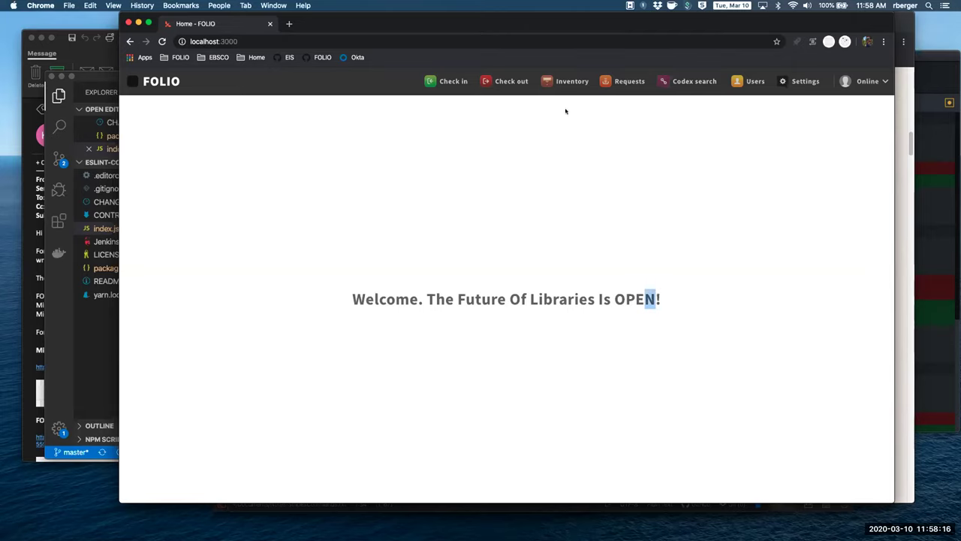
left_click(556, 81)
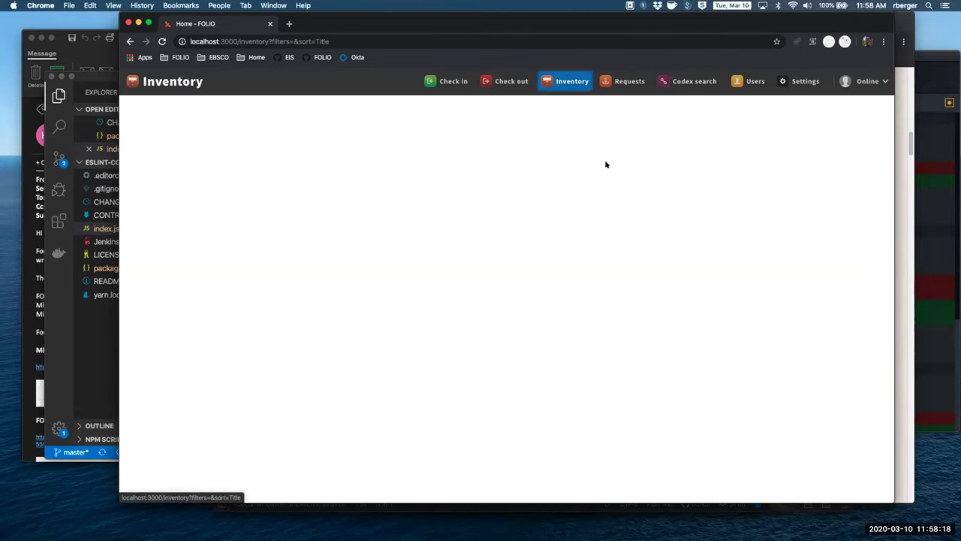
left_click(246, 131)
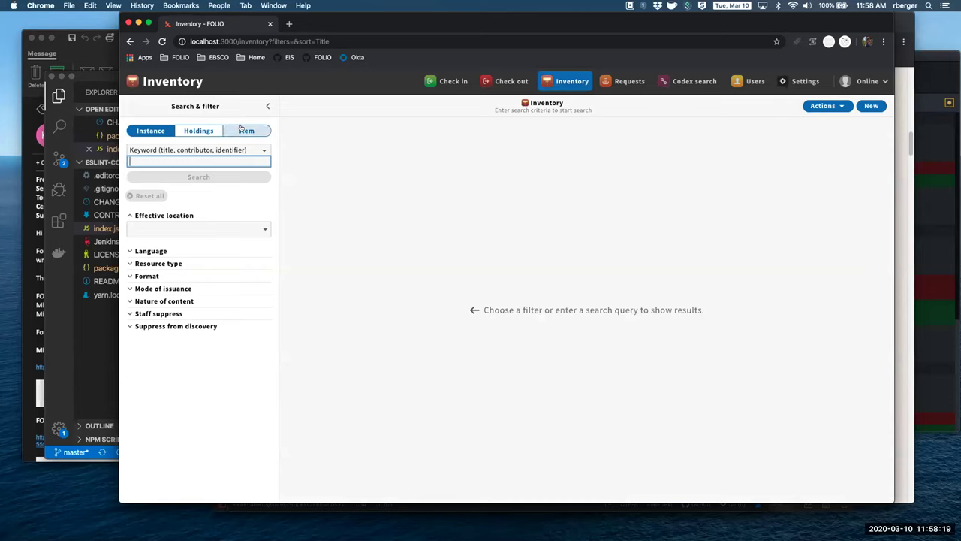
left_click(194, 159)
type("1")
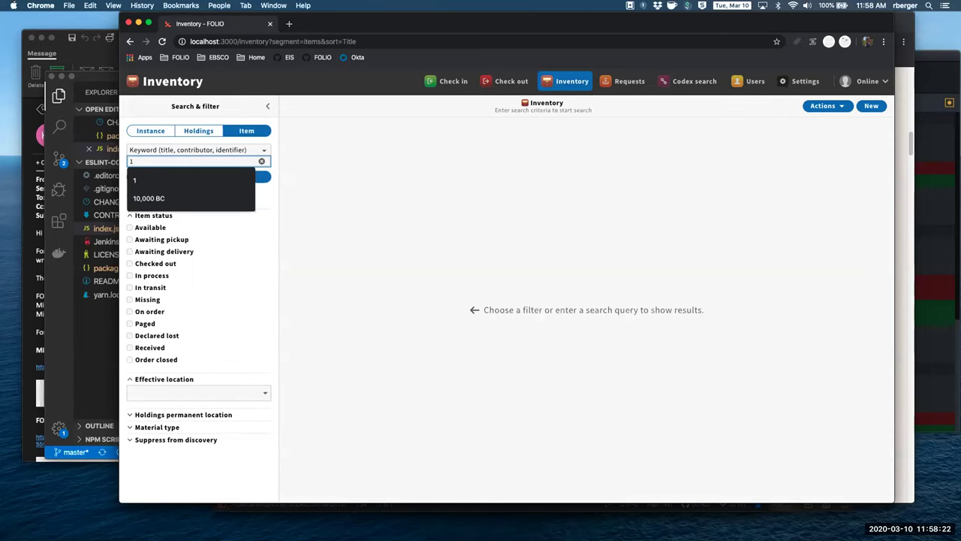
key("Return")
left_click(388, 162)
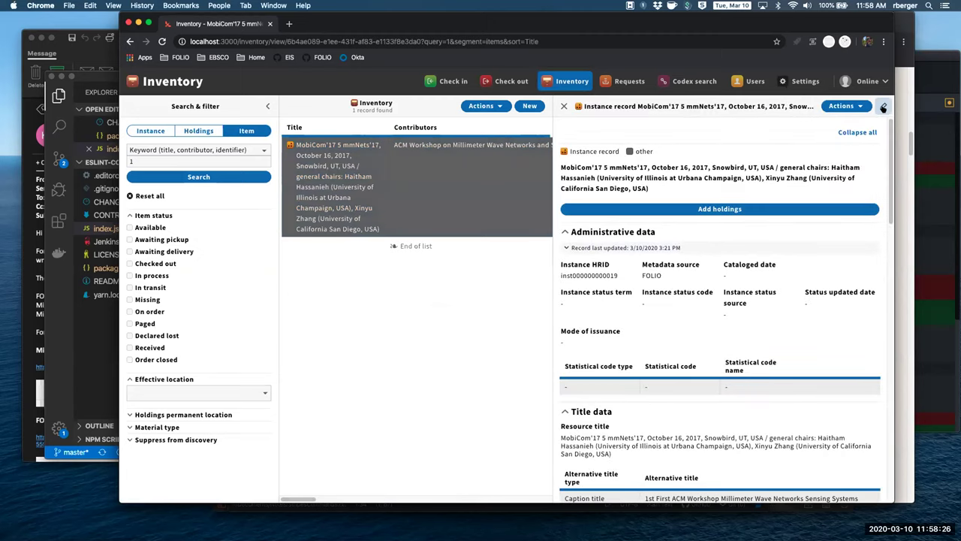
left_click(883, 107)
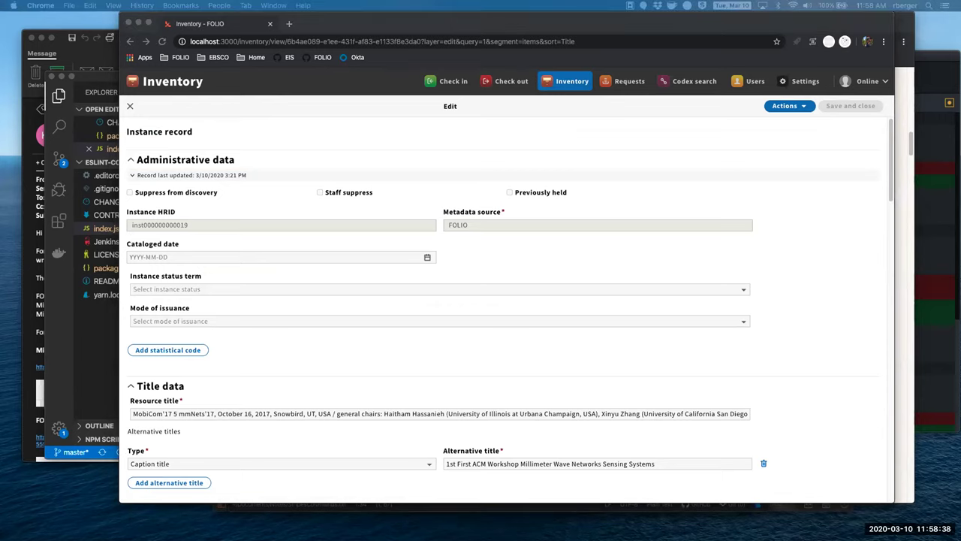
- Block the instance update request in DevTools, then mark the instance staff suppressed and save
left_click(931, 301)
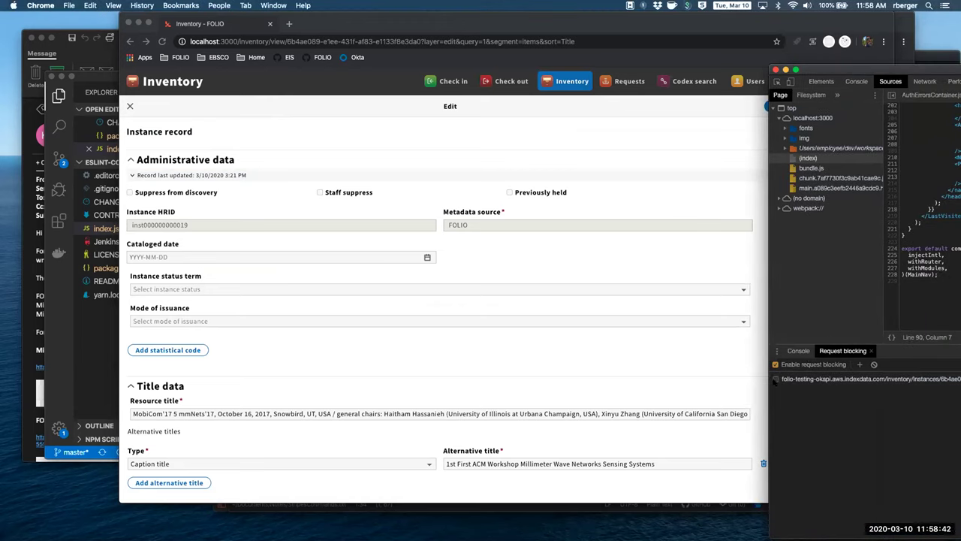
left_click(776, 379)
left_click(729, 140)
left_click(327, 192)
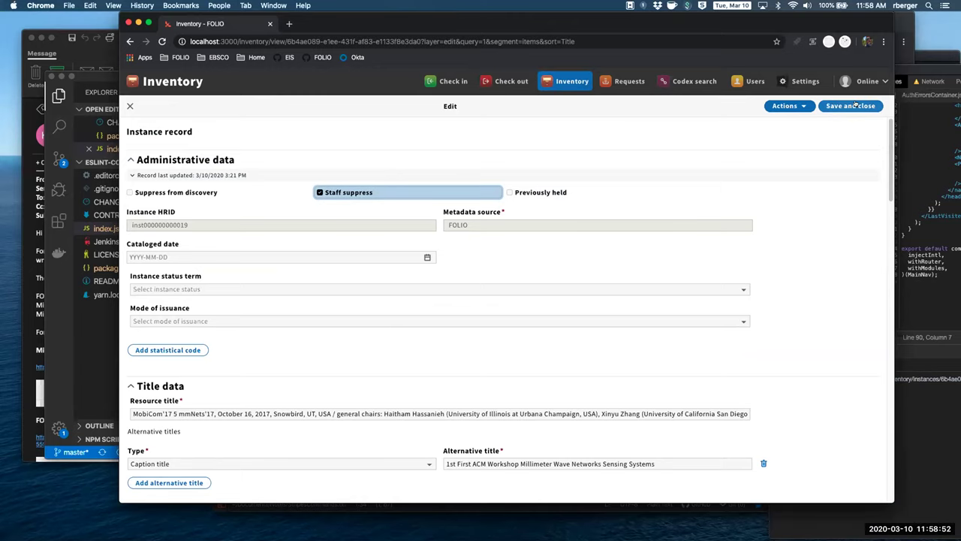
left_click(850, 105)
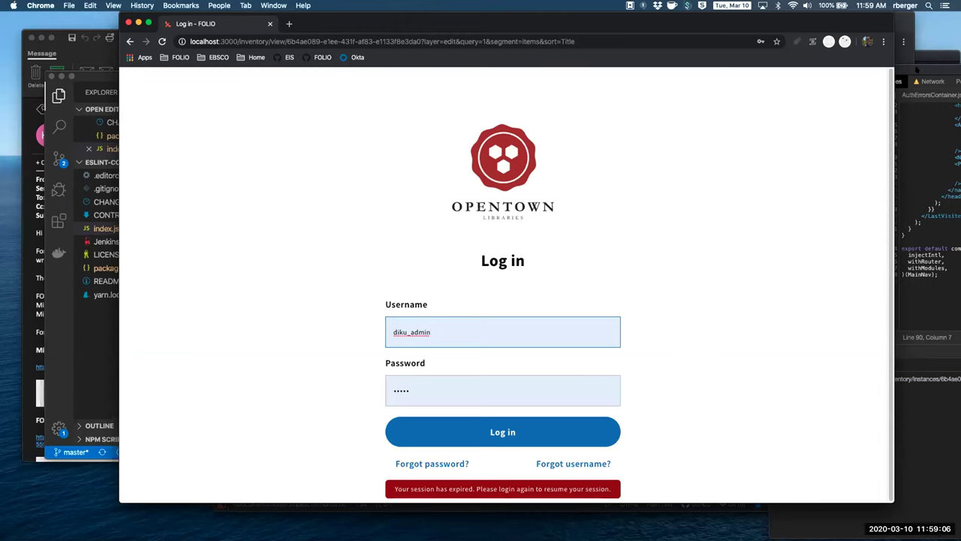
- Return to the session-expired login page and log back in with the prefilled credentials
left_click(916, 69)
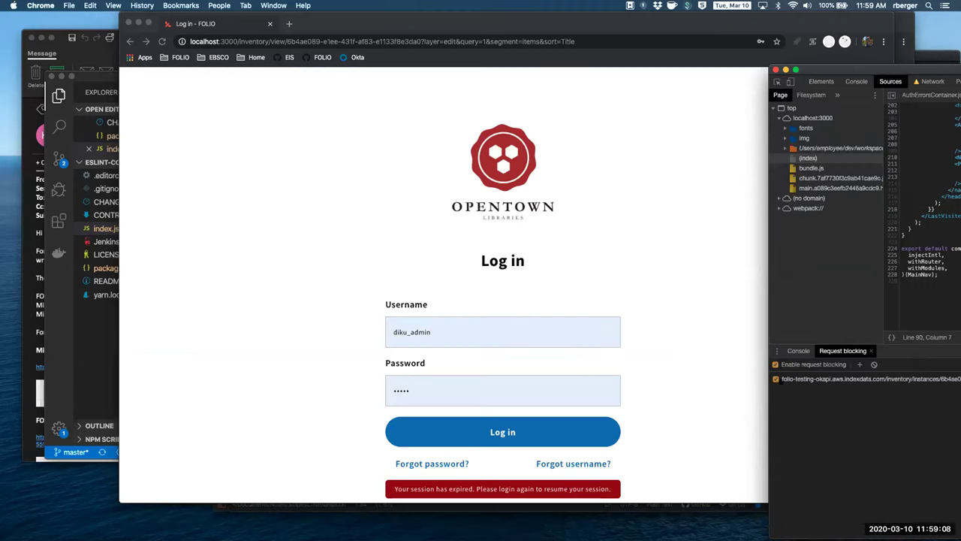
left_click(720, 204)
left_click(486, 434)
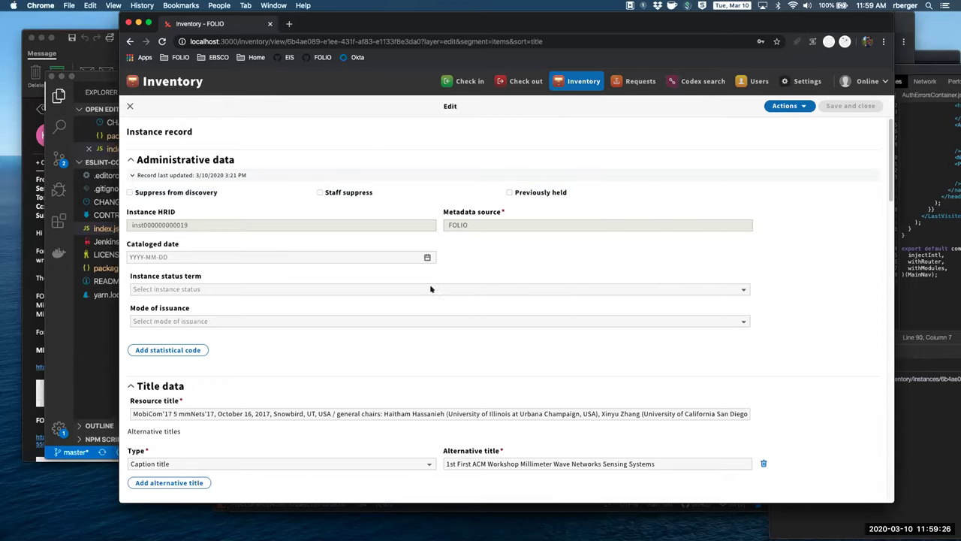
- Tick Staff suppress on the MobiCom'17 instance and save and close the record
left_click(320, 192)
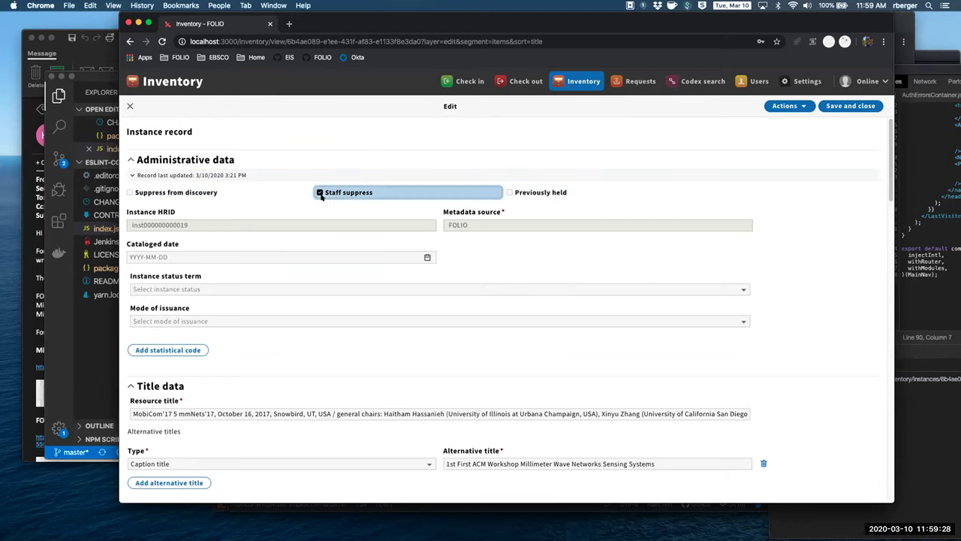
left_click(833, 107)
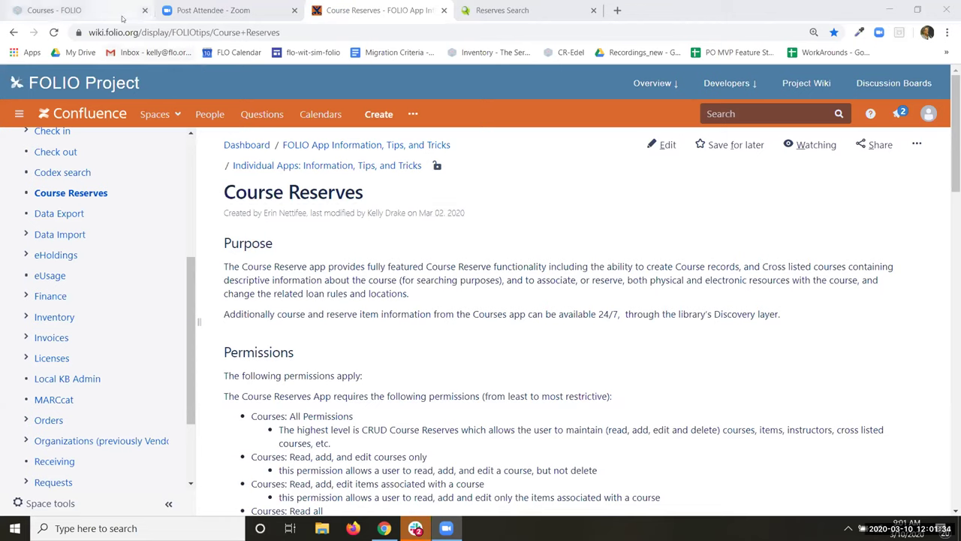
- Switch to the 'Courses - FOLIO' browser tab showing the 22-course list
left_click(100, 7)
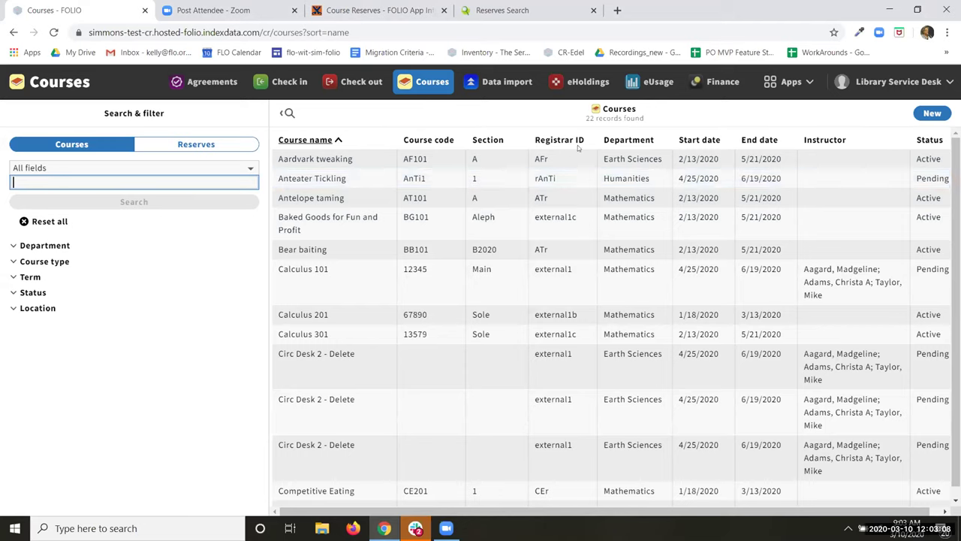
- Start a new course, review its Department choices and Course code field, then discard the form
left_click(932, 114)
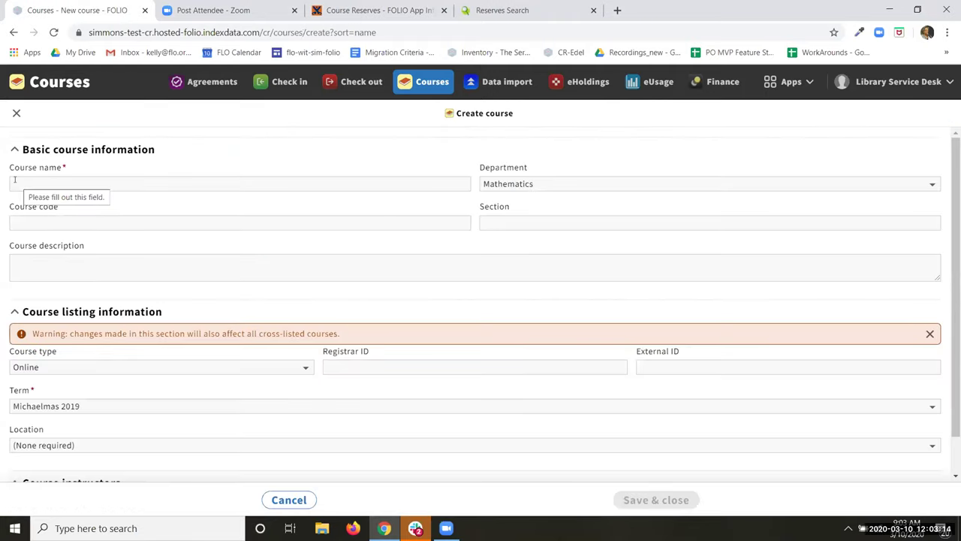
left_click(531, 190)
left_click(531, 189)
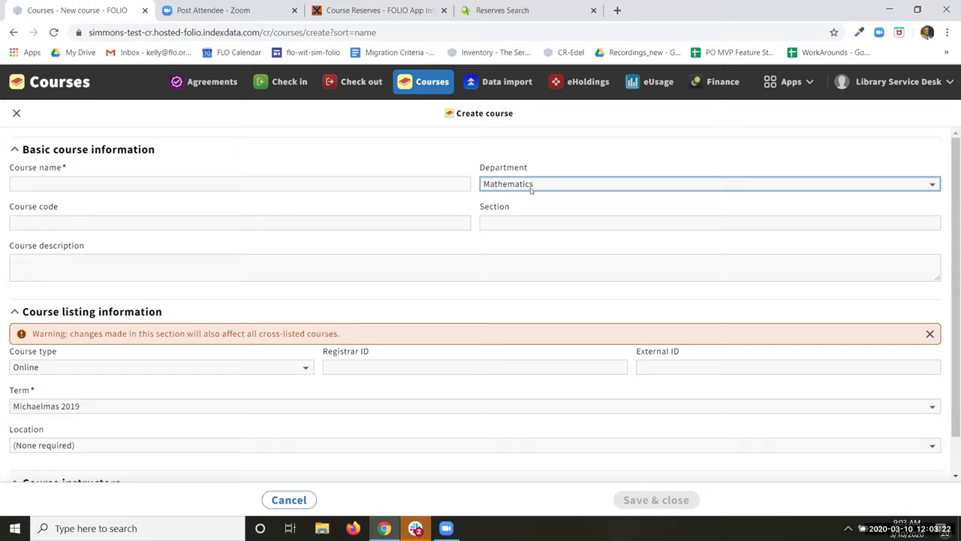
left_click(531, 187)
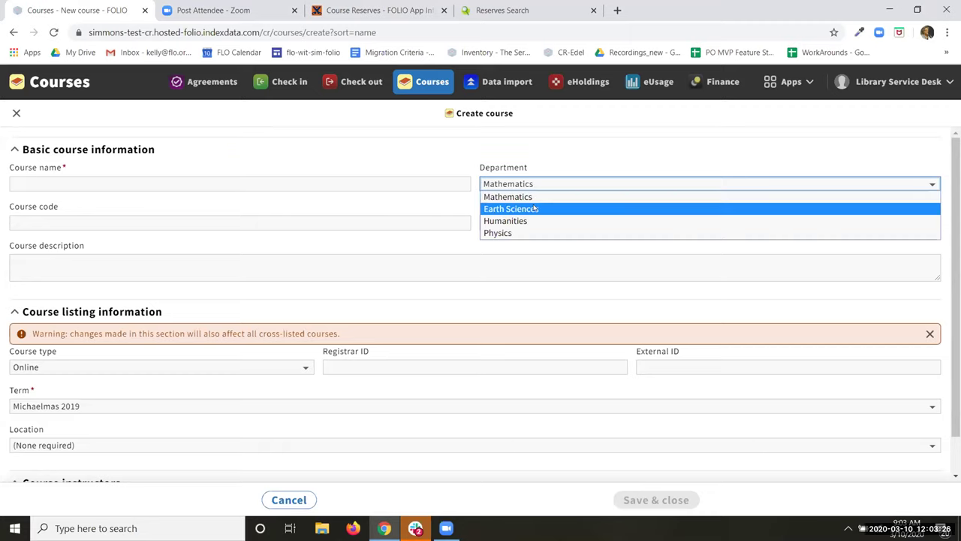
key("Escape")
left_click(214, 220)
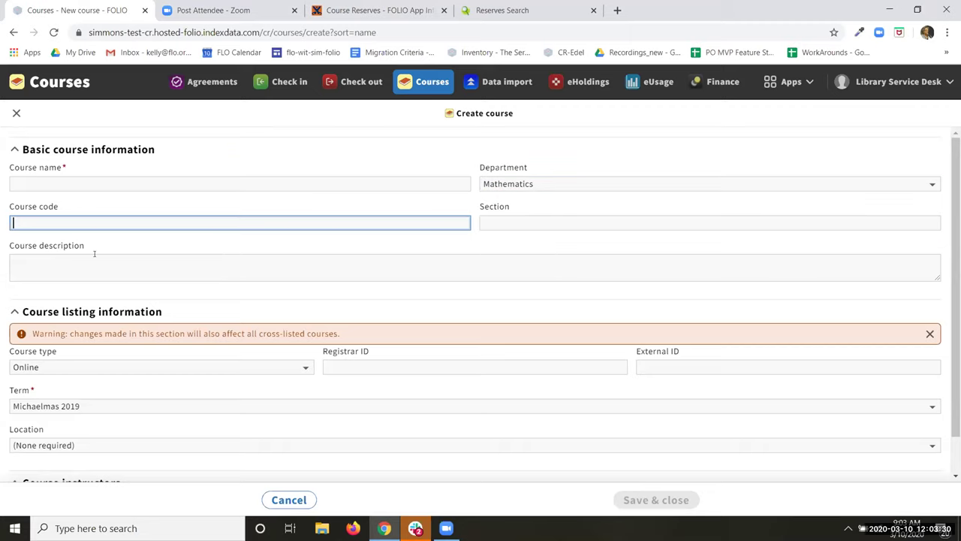
scroll(94, 253, "down", 1)
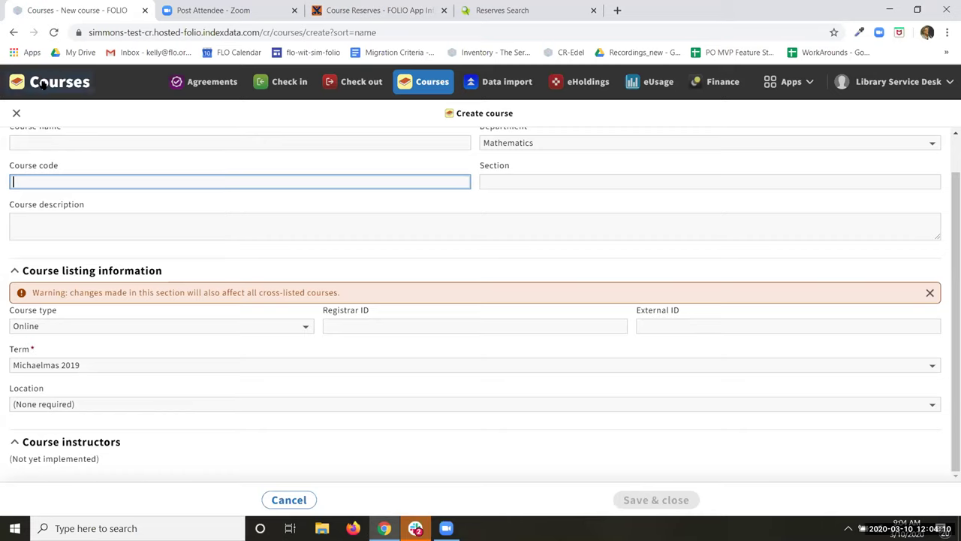
left_click(16, 113)
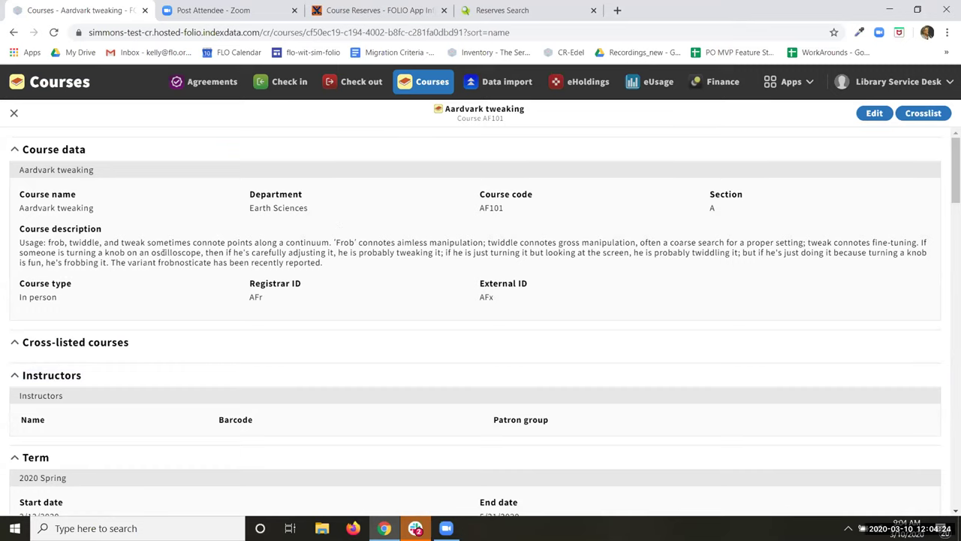
scroll(162, 253, "down", 1)
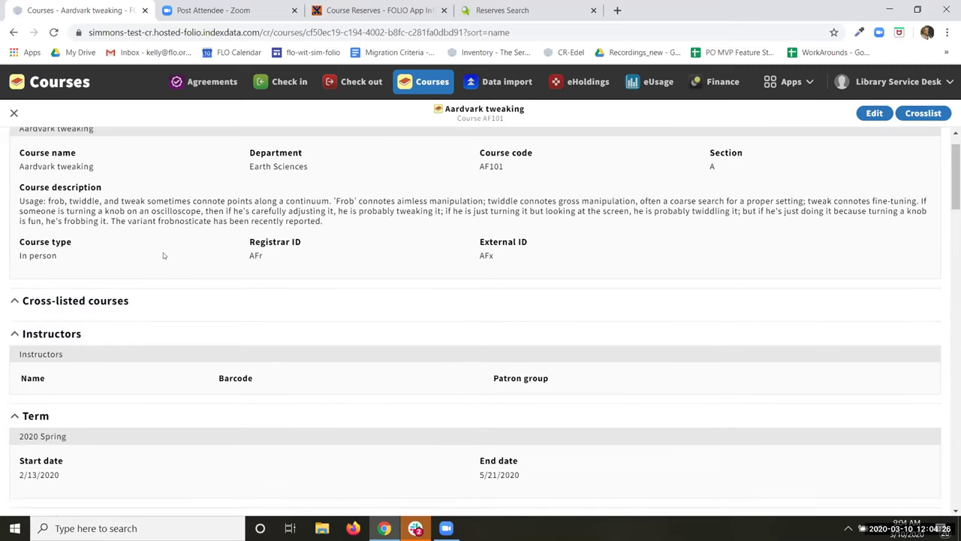
scroll(163, 253, "up", 1)
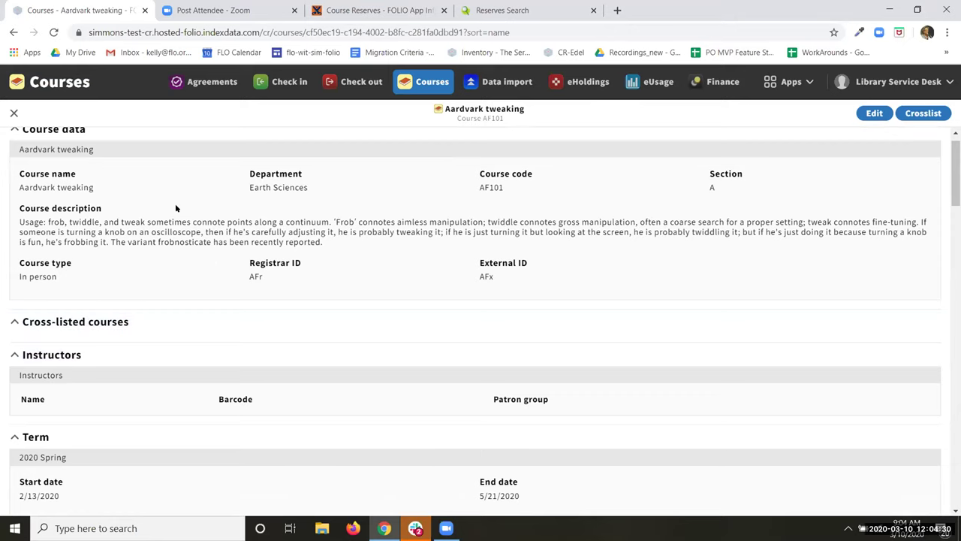
scroll(176, 208, "up", 1)
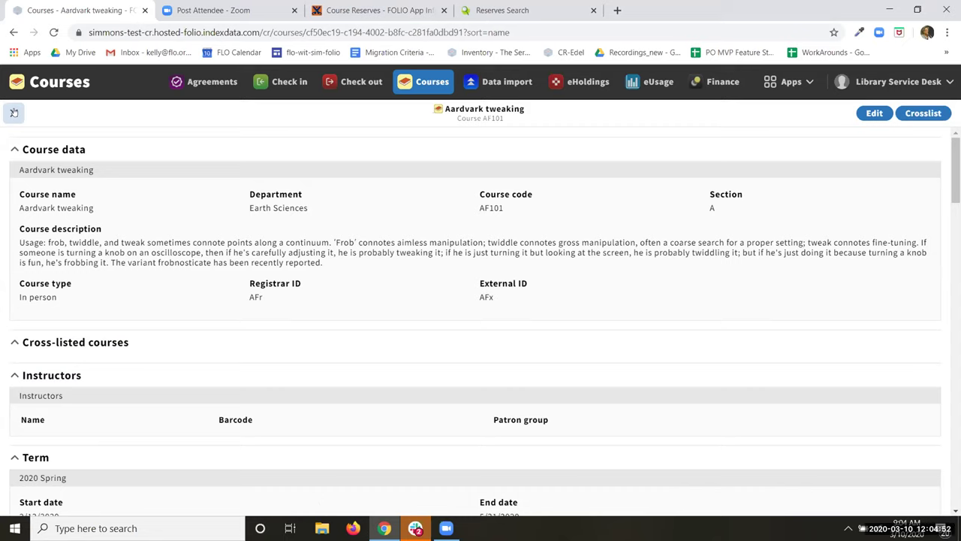
- Glance at Calculus 101, then open Fibershed and toggle its Cross-listed courses section
left_click(13, 112)
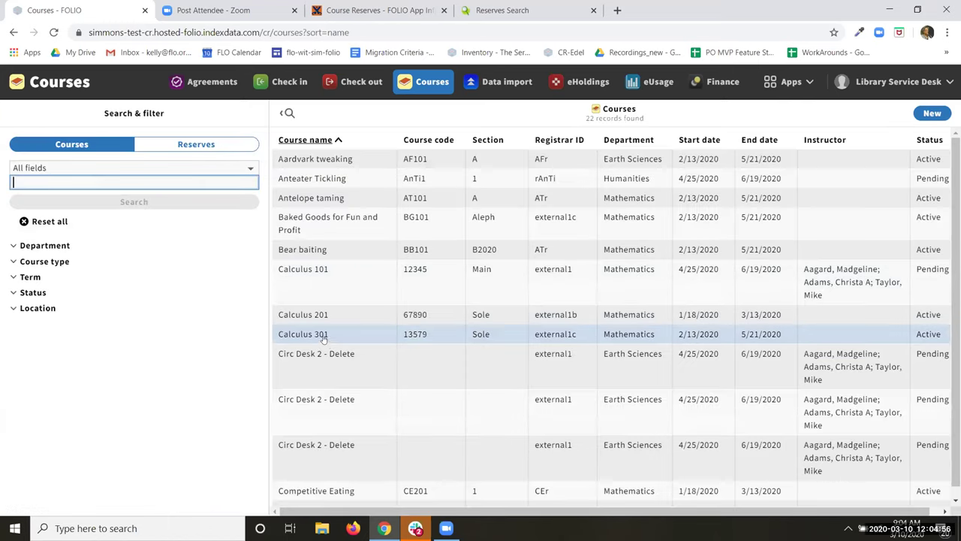
left_click(307, 269)
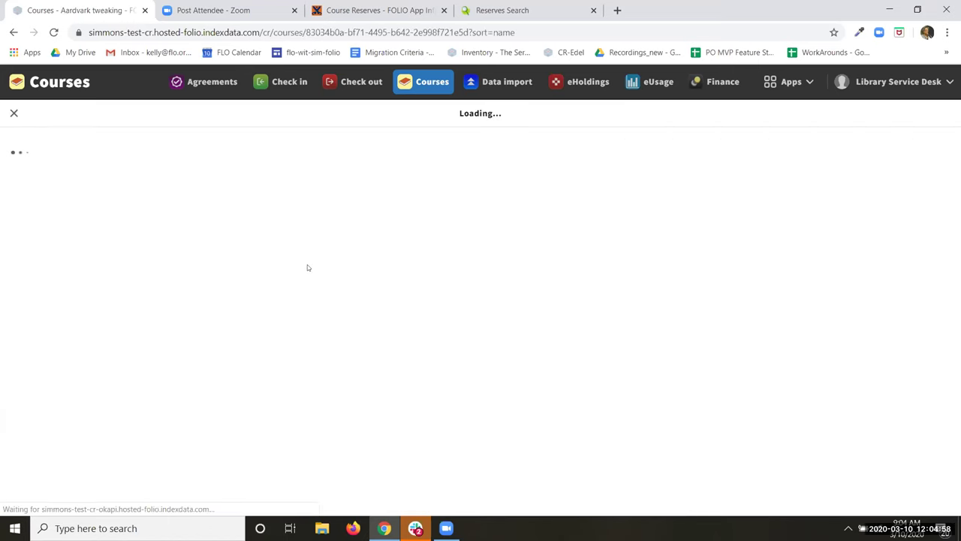
left_click(14, 113)
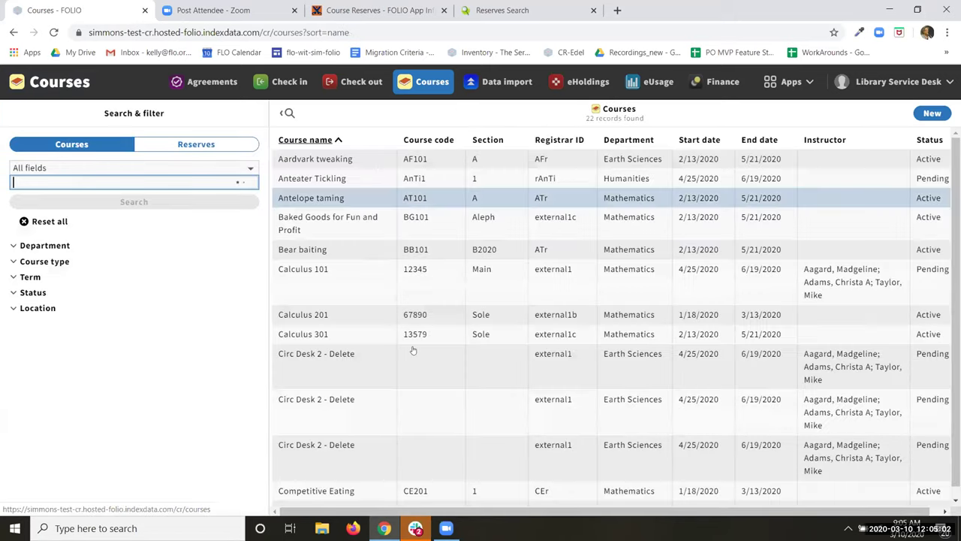
scroll(398, 360, "down", 1)
left_click(319, 427)
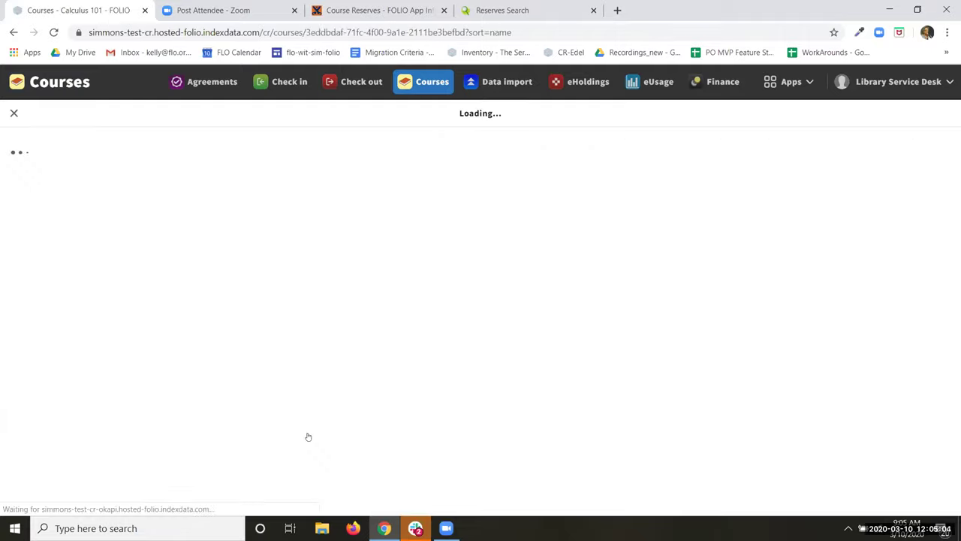
left_click(60, 306)
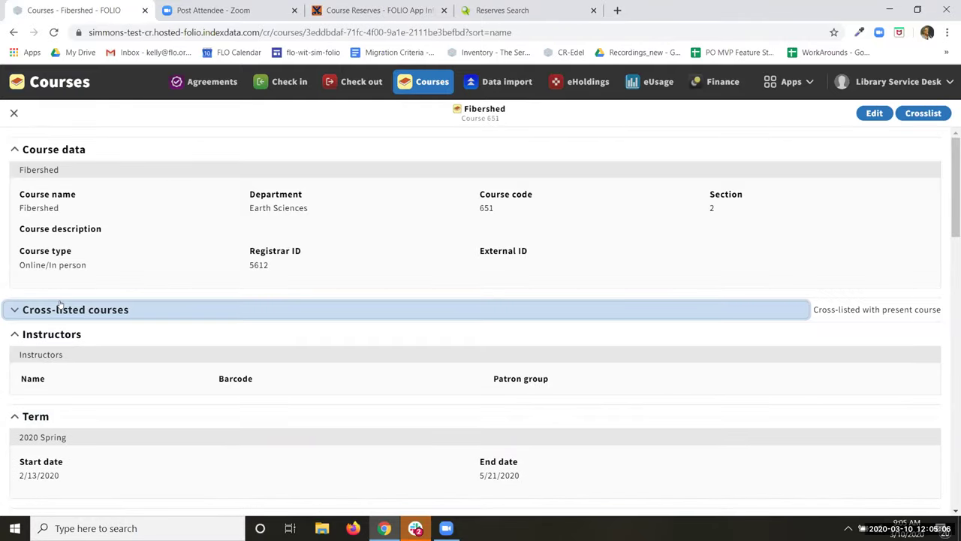
left_click(60, 304)
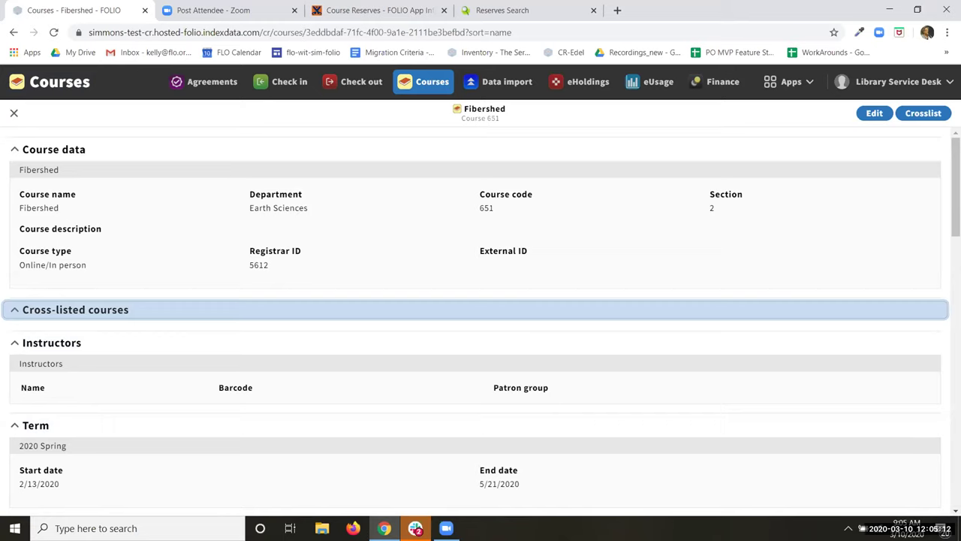
- Create a course cross-listed with Fibershed named 'Car buying' with course code 401 and save it
left_click(923, 112)
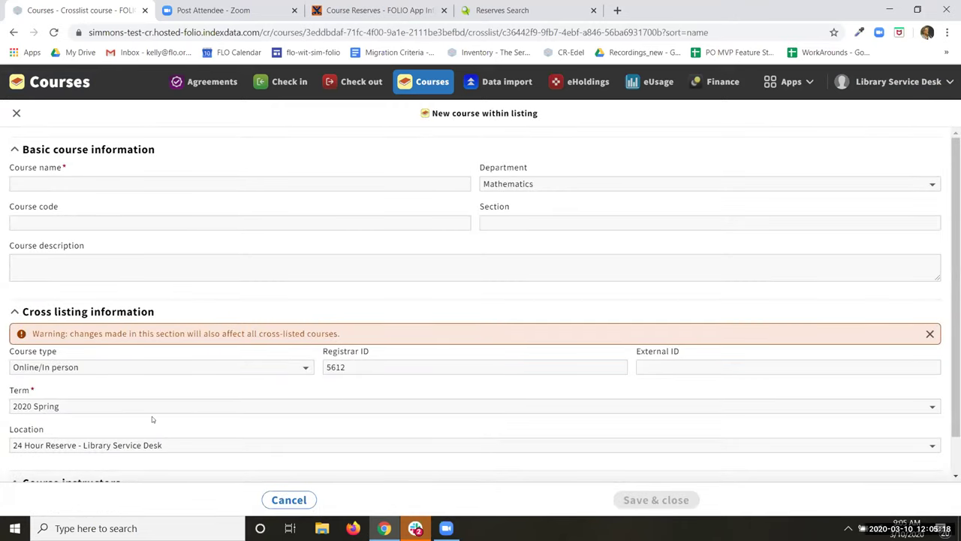
left_click(125, 181)
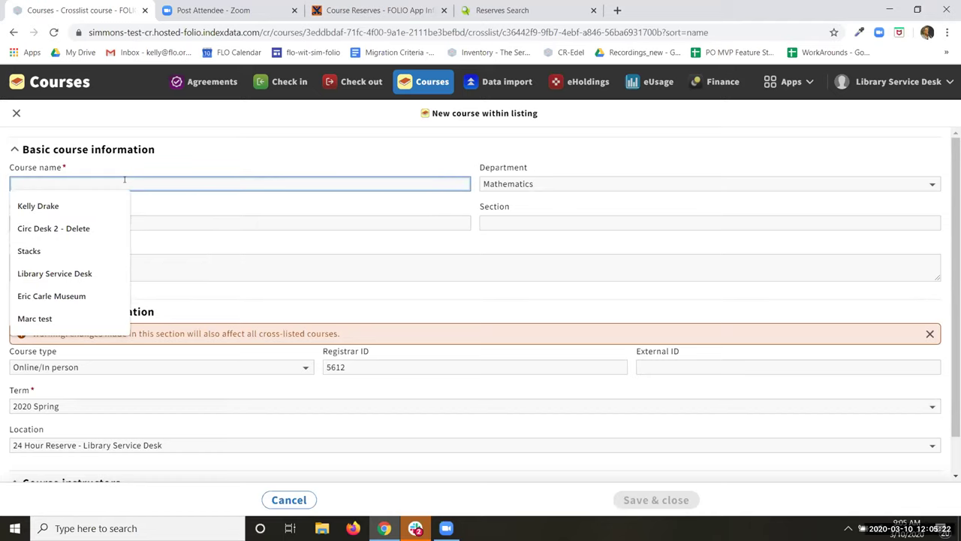
type("Car buying")
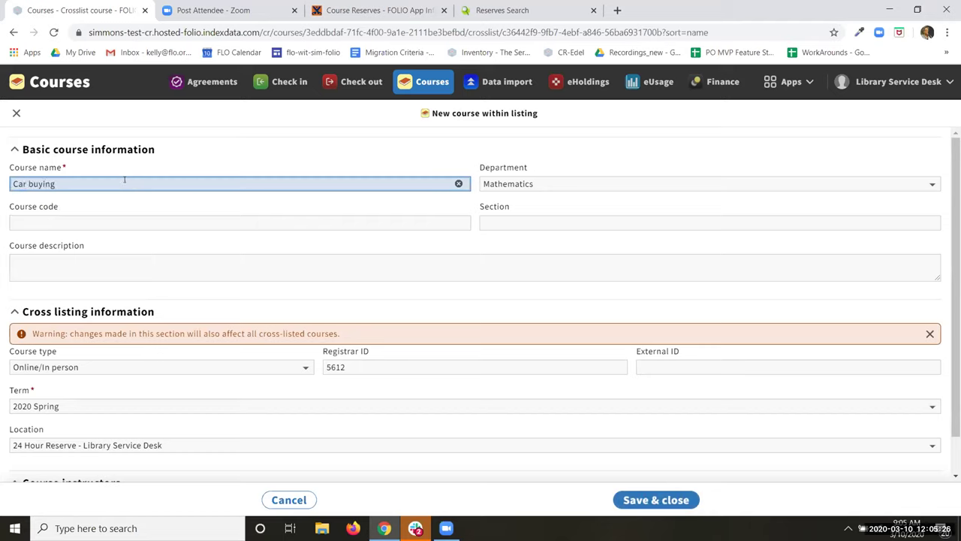
left_click(220, 223)
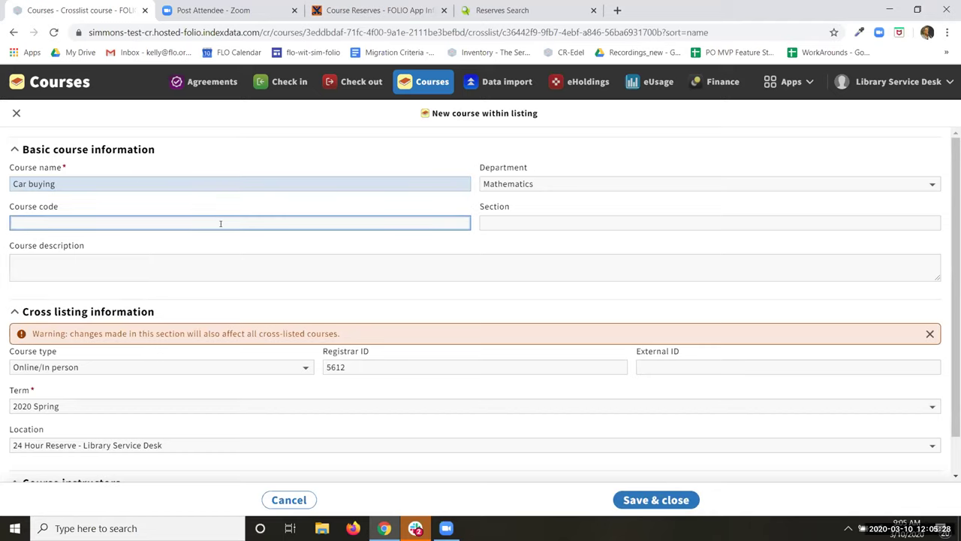
type("401")
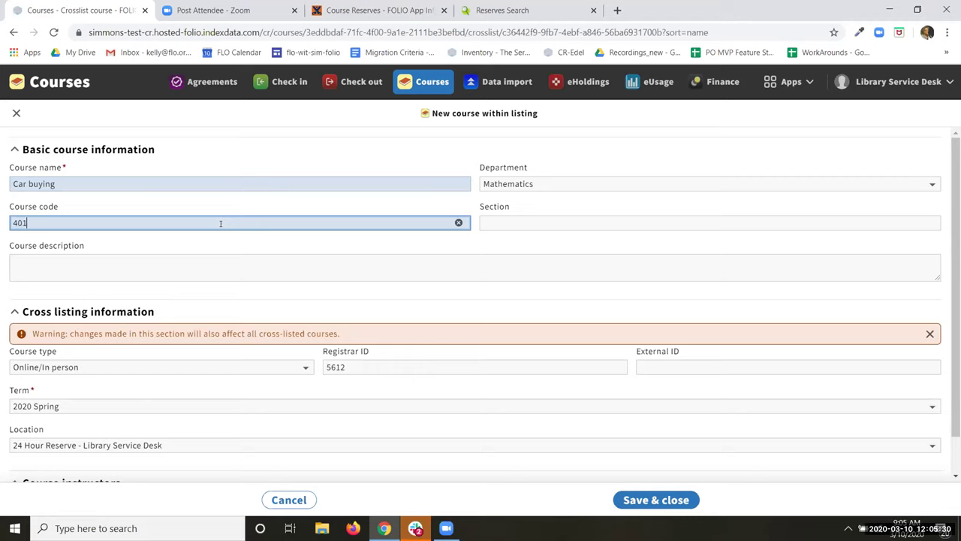
scroll(491, 370, "down", 1)
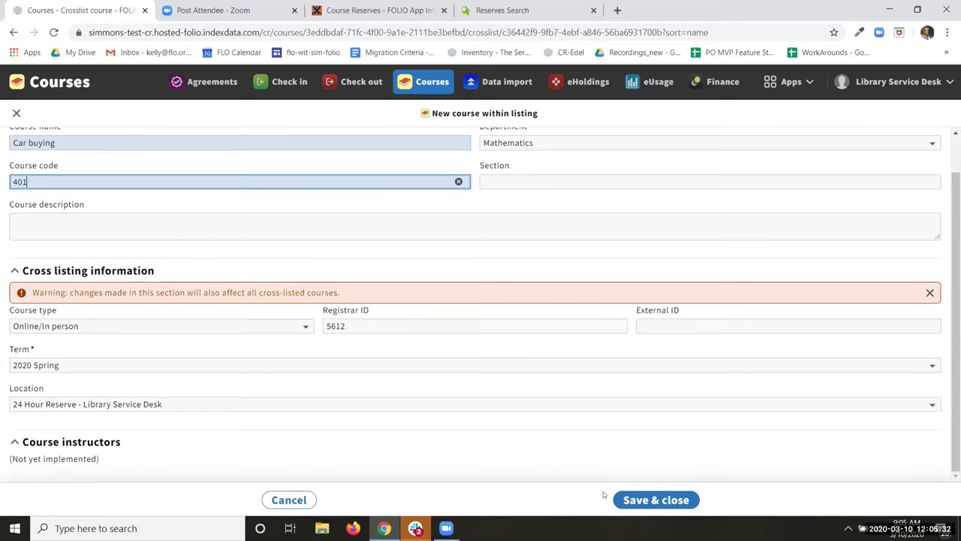
left_click(654, 500)
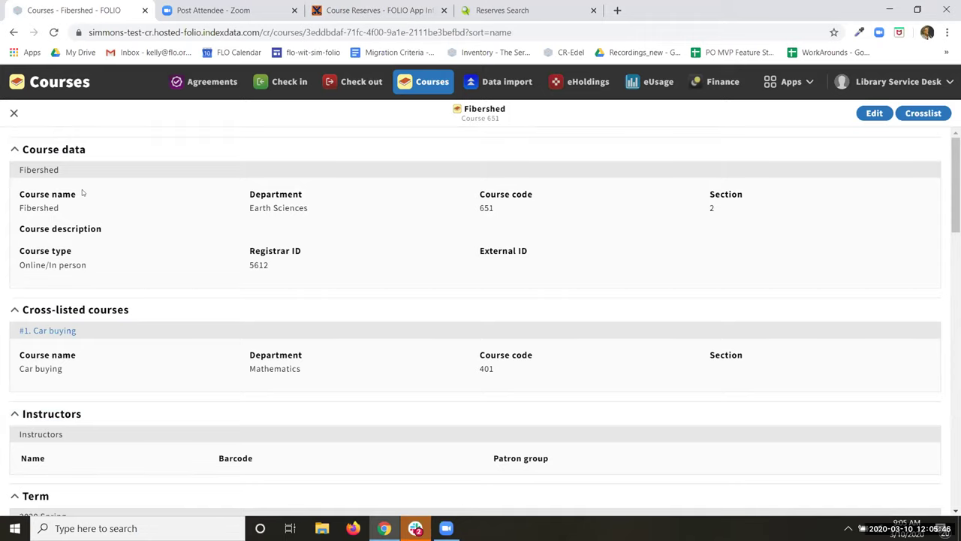
- Close the Fibershed record to return to the Courses list, now with 23 courses
left_click(13, 112)
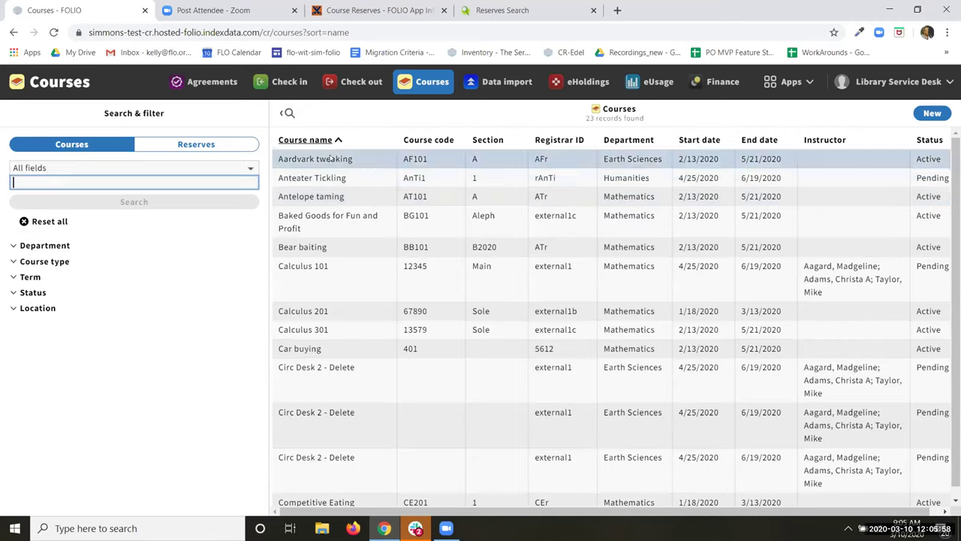
left_click(331, 159)
scroll(324, 254, "down", 6)
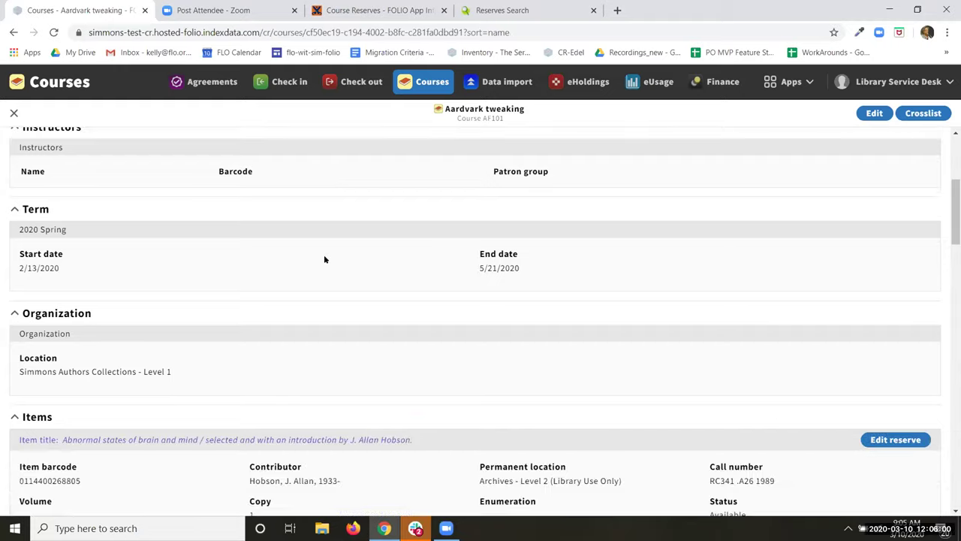
scroll(325, 259, "down", 3)
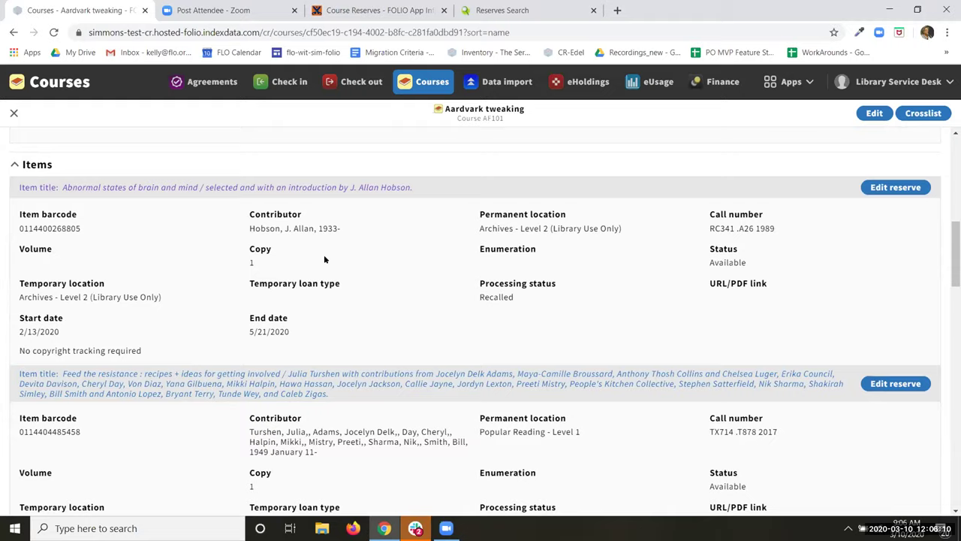
scroll(188, 274, "down", 6)
scroll(188, 274, "down", 5)
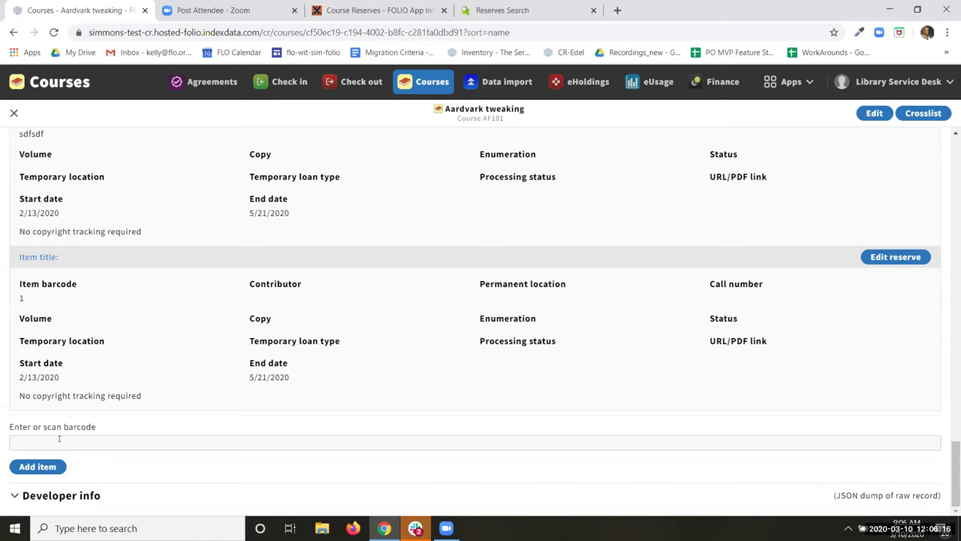
scroll(58, 438, "up", 4)
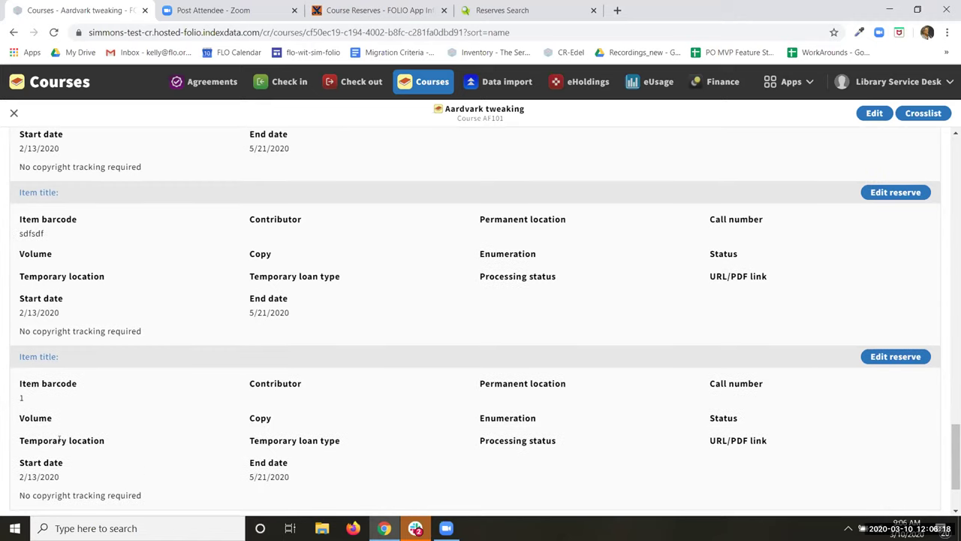
scroll(59, 444, "up", 1)
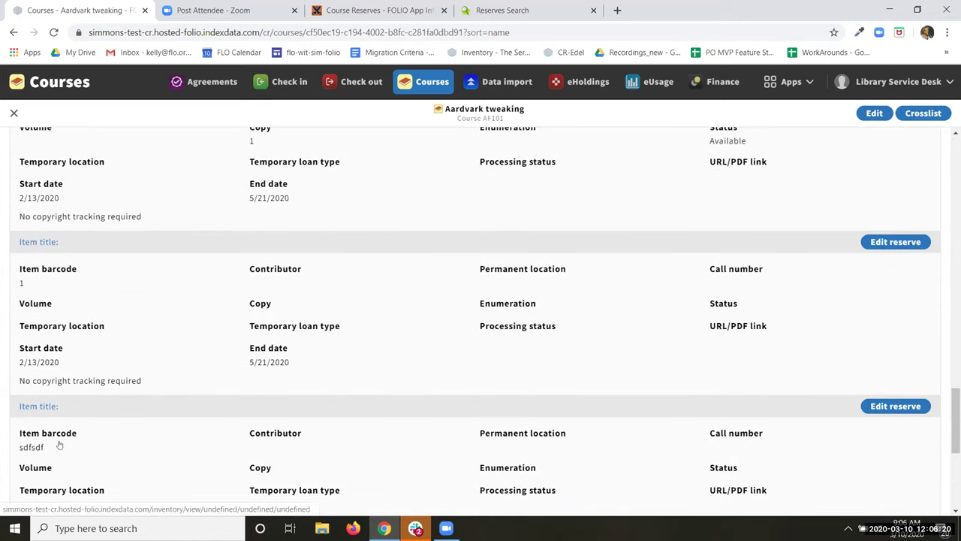
scroll(59, 445, "down", 1)
scroll(59, 444, "up", 2)
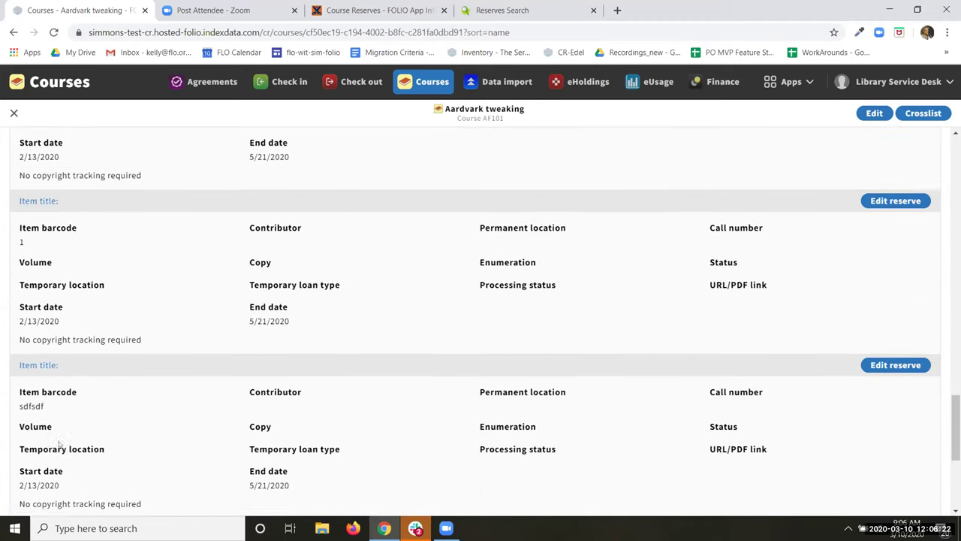
scroll(59, 445, "up", 2)
left_click_drag(81, 273, 51, 272)
right_click(52, 272)
left_click(10, 268)
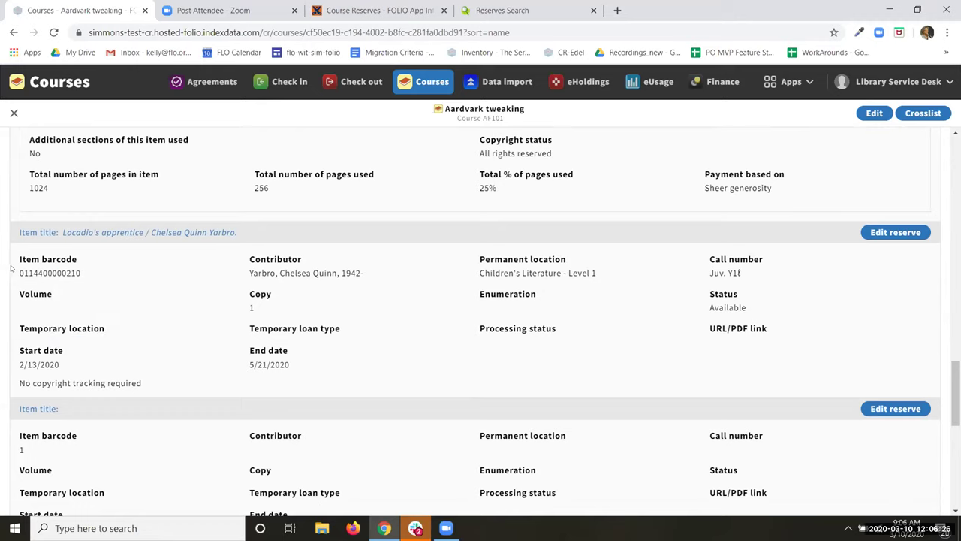
left_click_drag(80, 272, 20, 280)
key("ctrl+c")
scroll(75, 277, "down", 5)
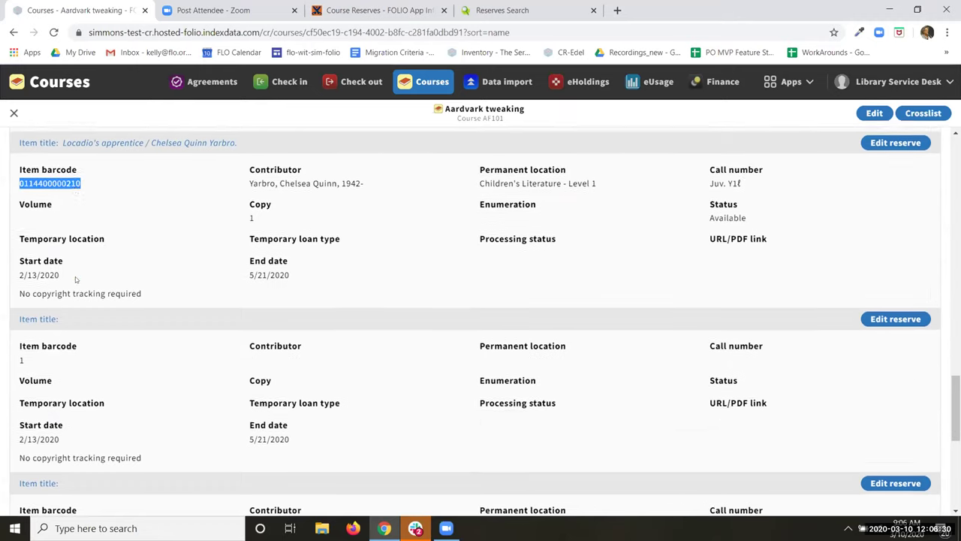
scroll(74, 317, "down", 2)
left_click(43, 443)
key("ctrl+v")
left_click(41, 465)
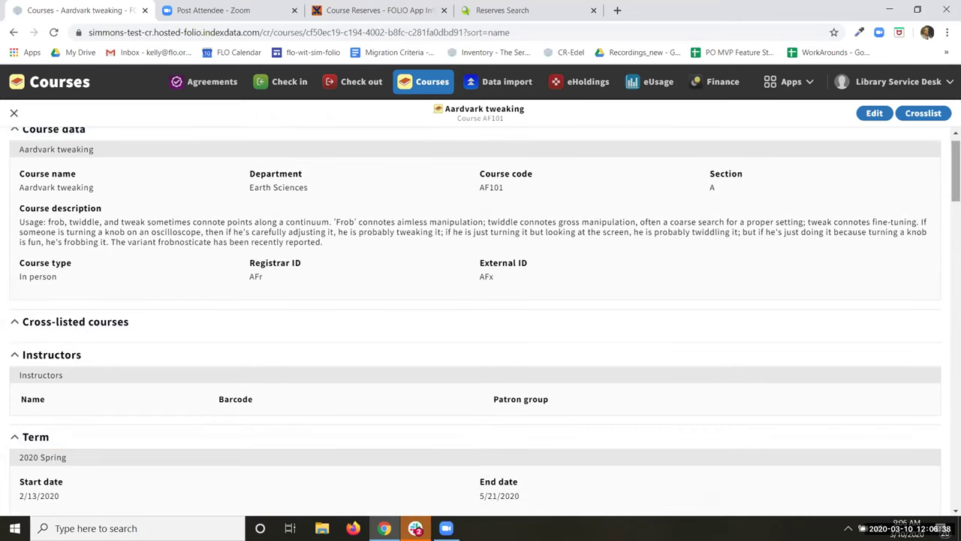
scroll(916, 437, "down", 15)
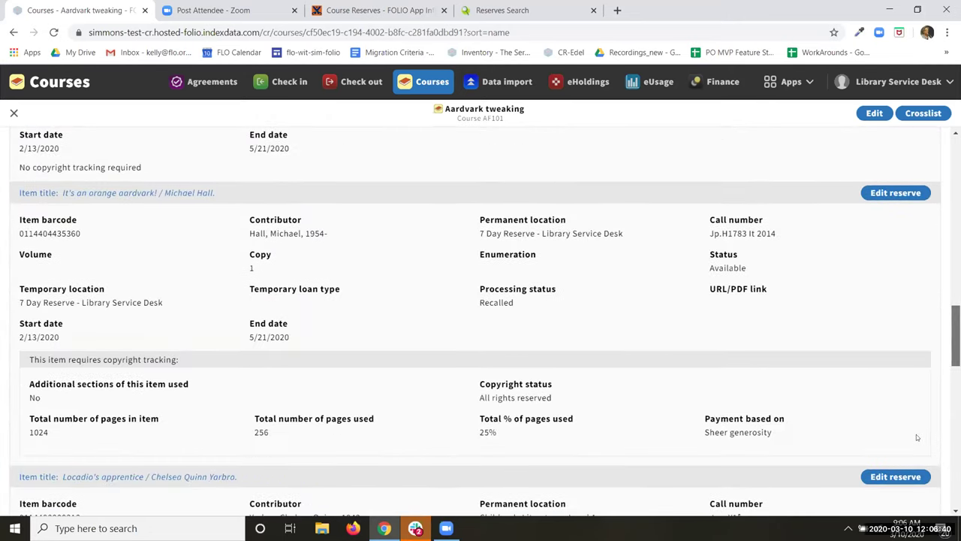
scroll(916, 437, "down", 10)
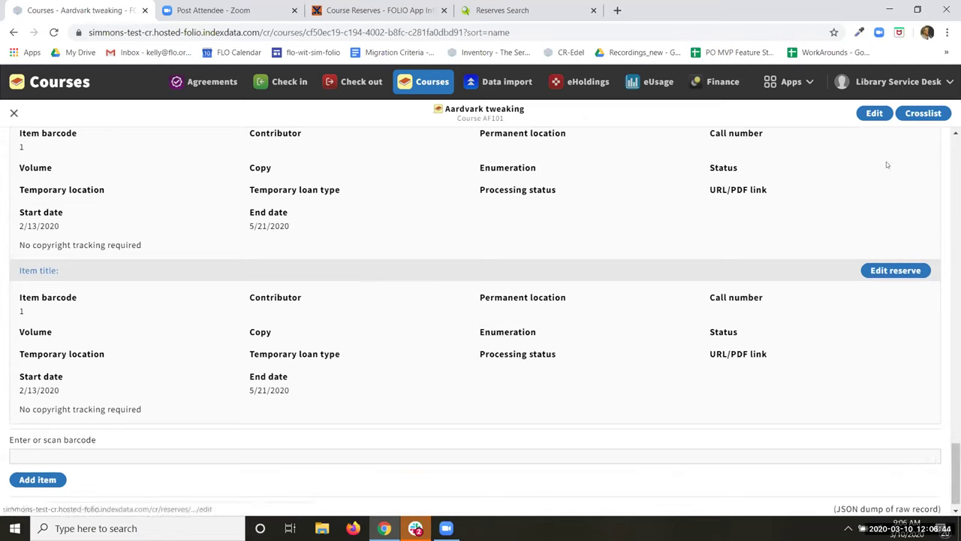
- Open a reserve item's edit page, leave it unchanged, and close the Aardvark tweaking course
left_click(907, 269)
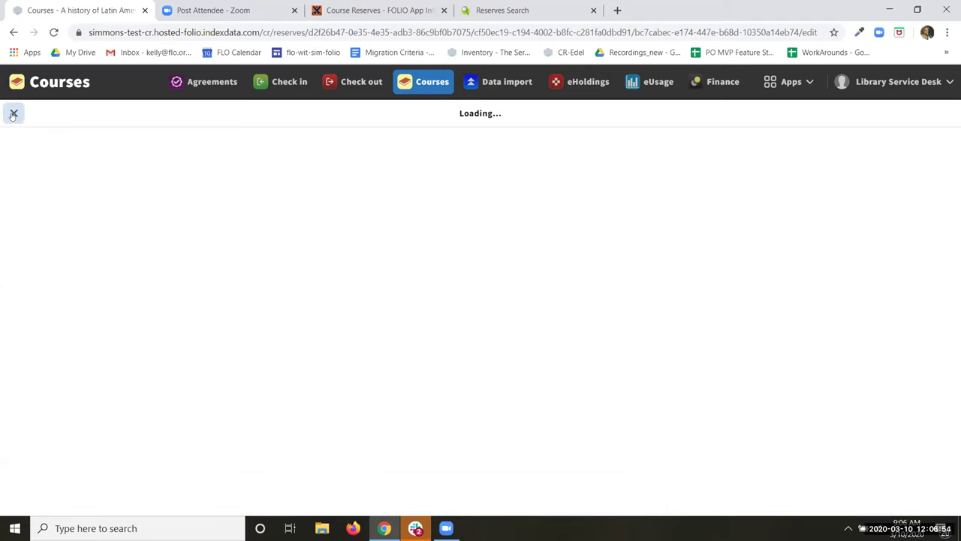
left_click(12, 113)
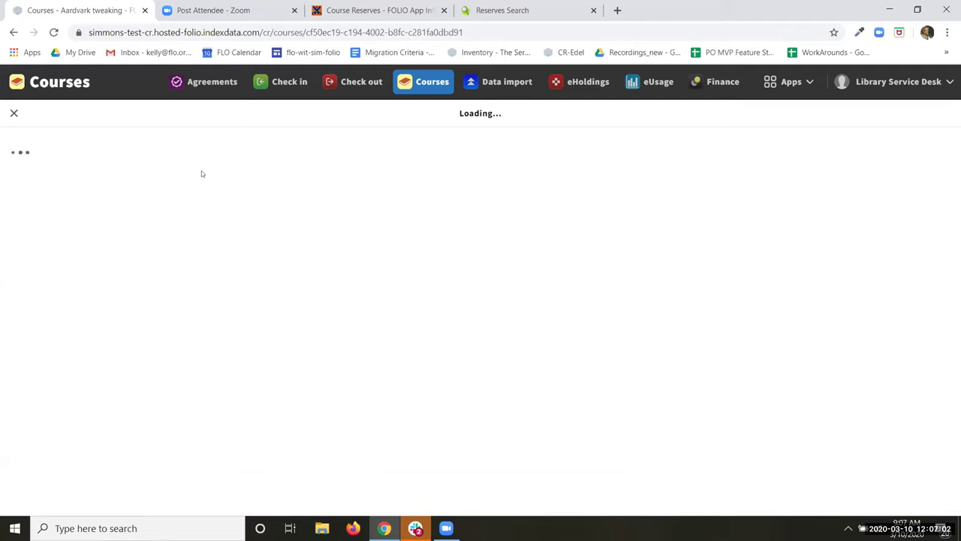
left_click(10, 117)
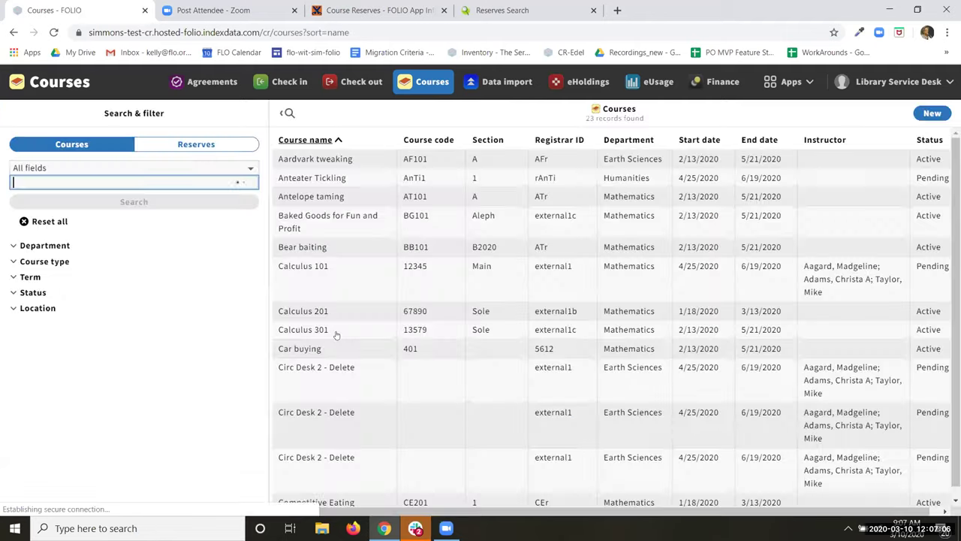
scroll(334, 308, "down", 1)
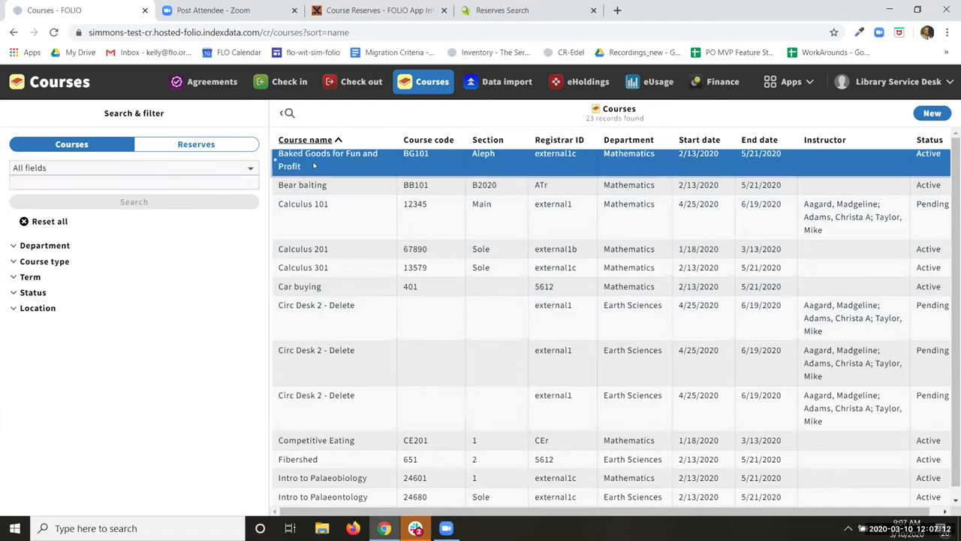
- In Baked Goods for Fun and Profit, edit the reserve for A history of Latin America, dismissing the error alert
left_click(310, 164)
scroll(850, 418, "down", 4)
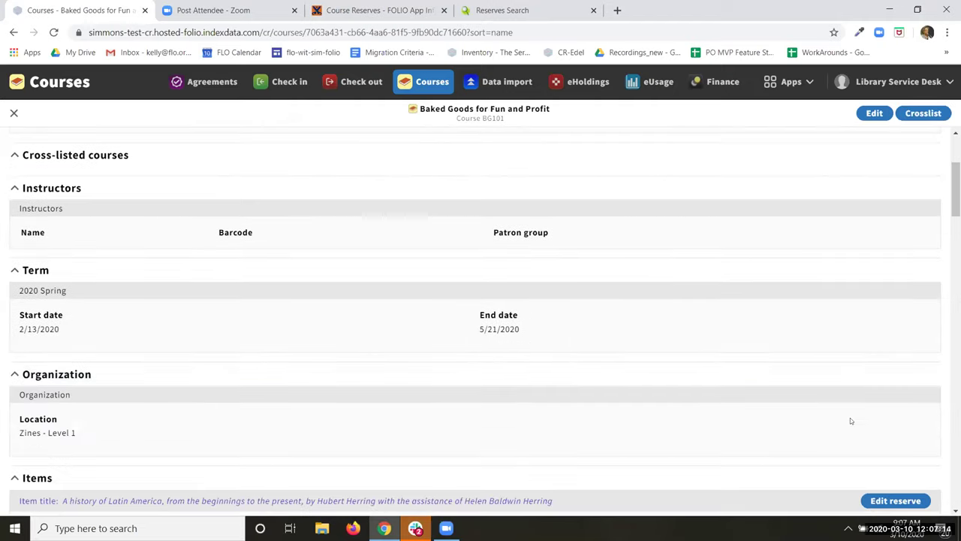
scroll(900, 301, "down", 3)
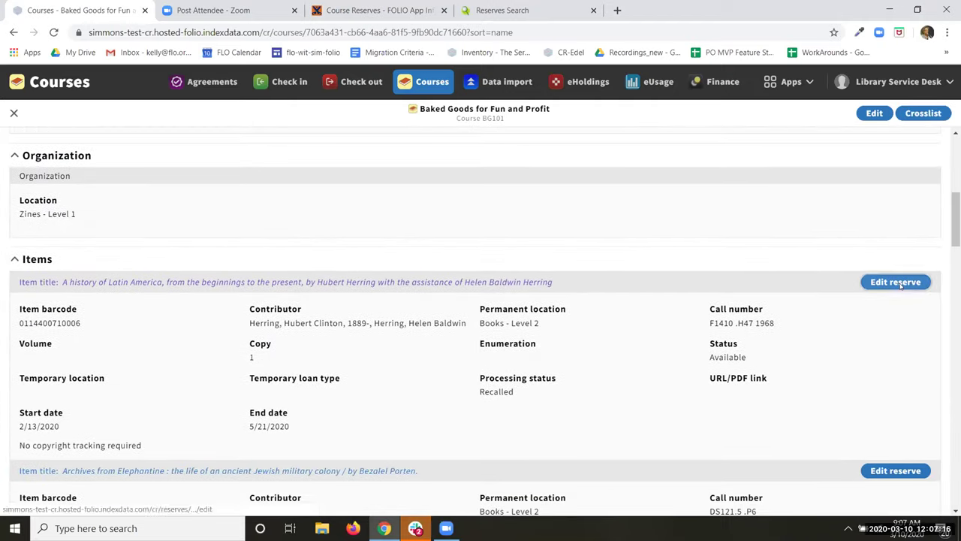
left_click(900, 283)
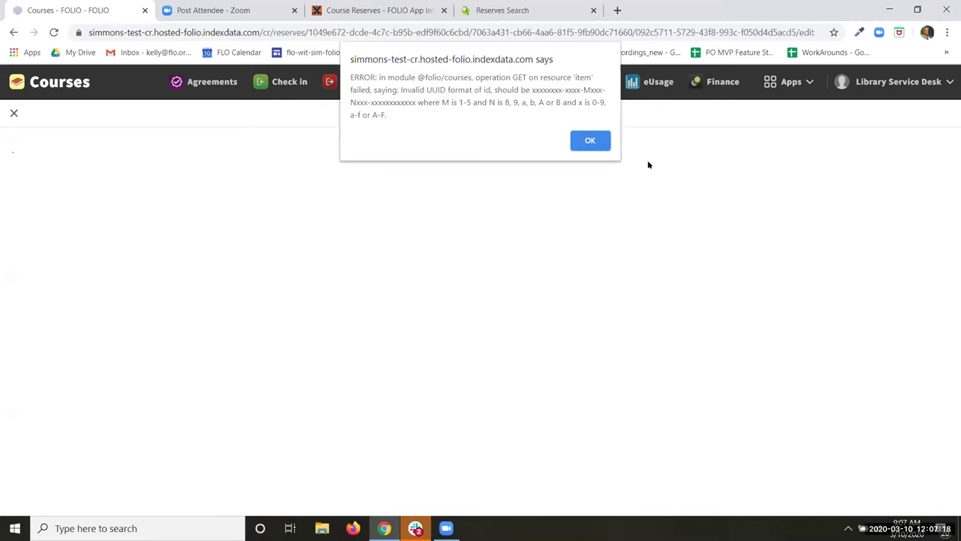
left_click(601, 142)
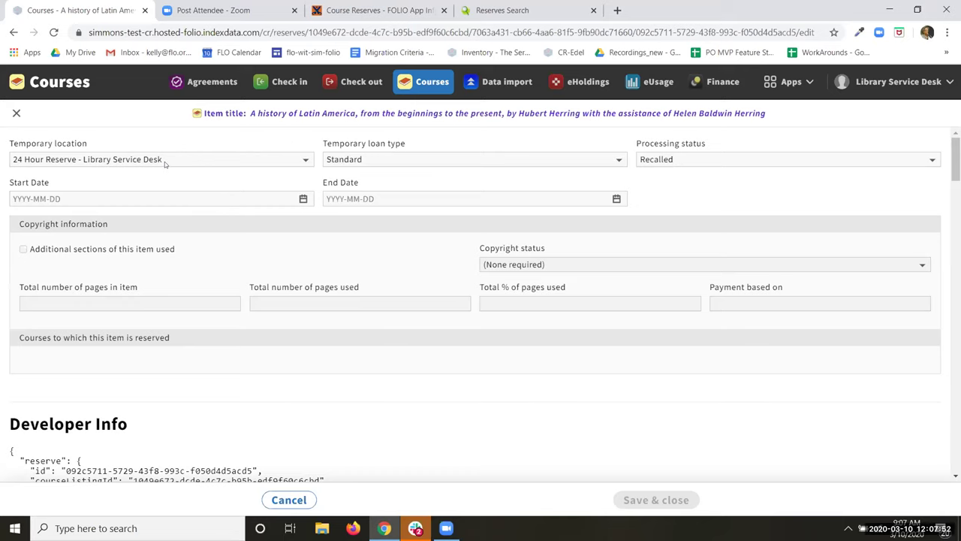
- Leave 24 Hour Reserve, Standard loan type, Recalled status and empty start date unchanged, then close the form
left_click(165, 160)
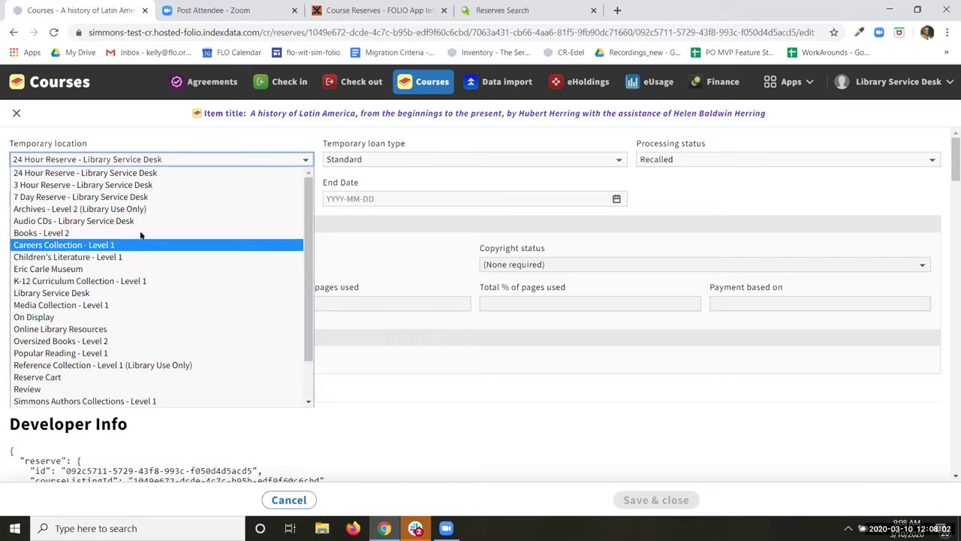
left_click(160, 159)
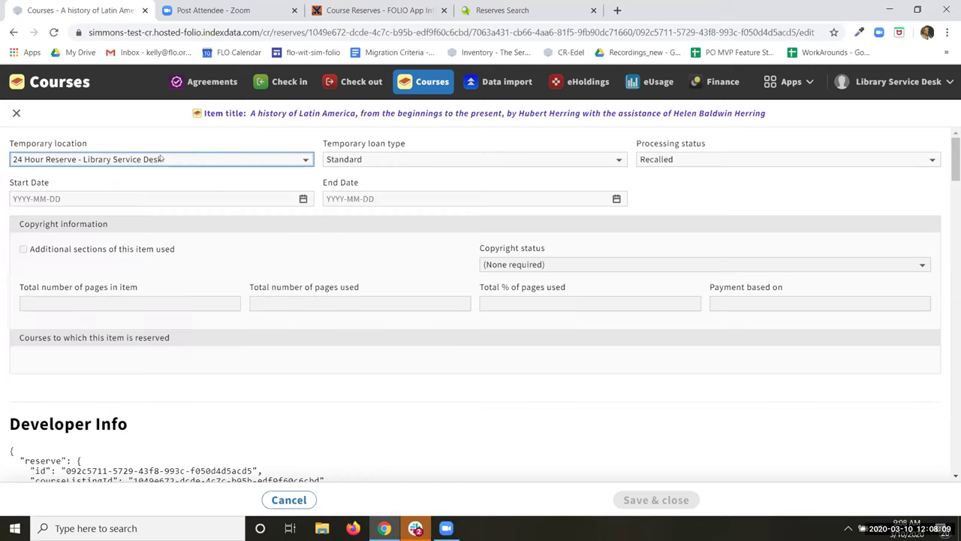
left_click(508, 159)
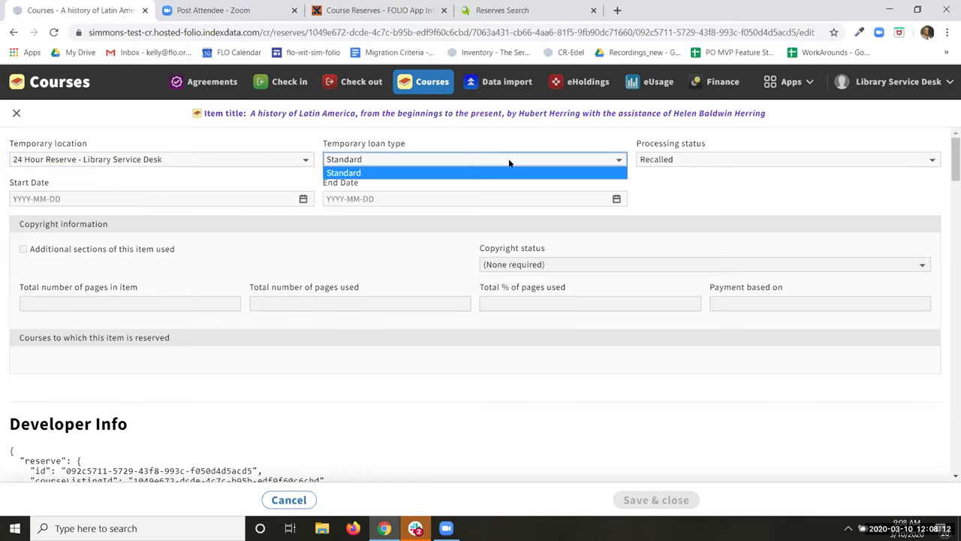
left_click(509, 159)
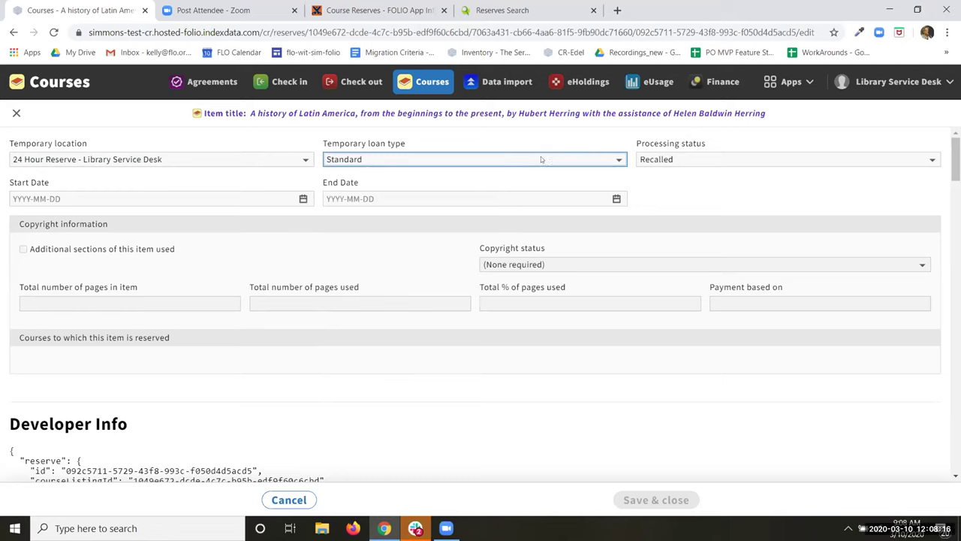
left_click(661, 160)
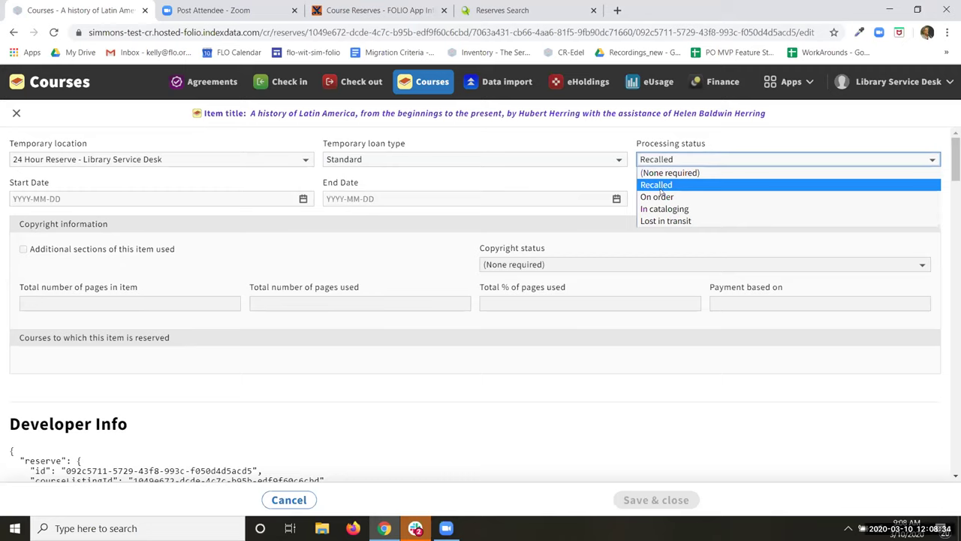
left_click(558, 193)
left_click(233, 188)
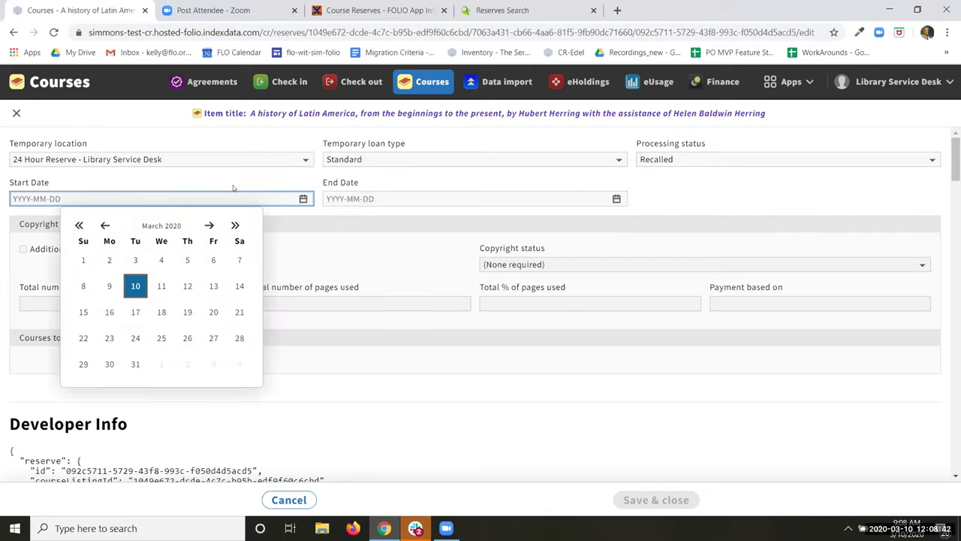
left_click(454, 428)
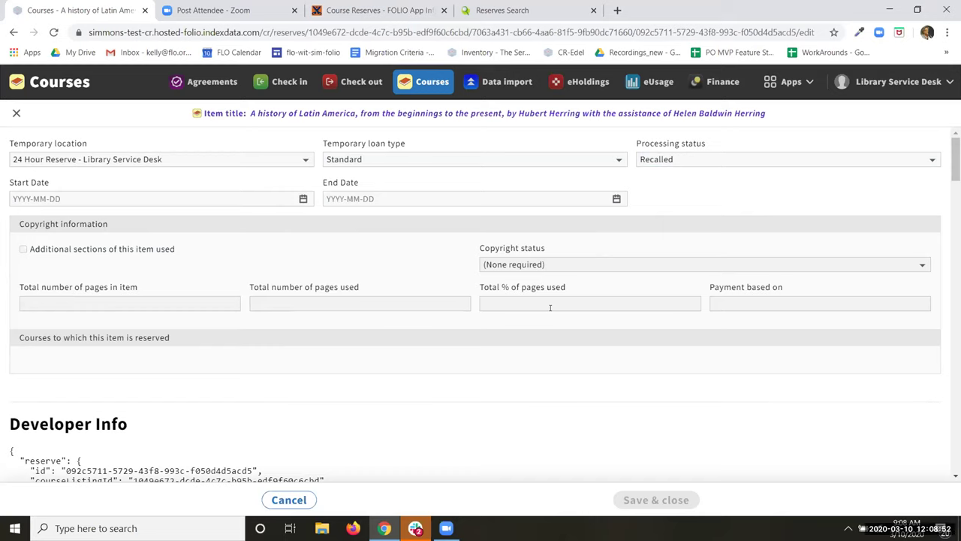
left_click(12, 115)
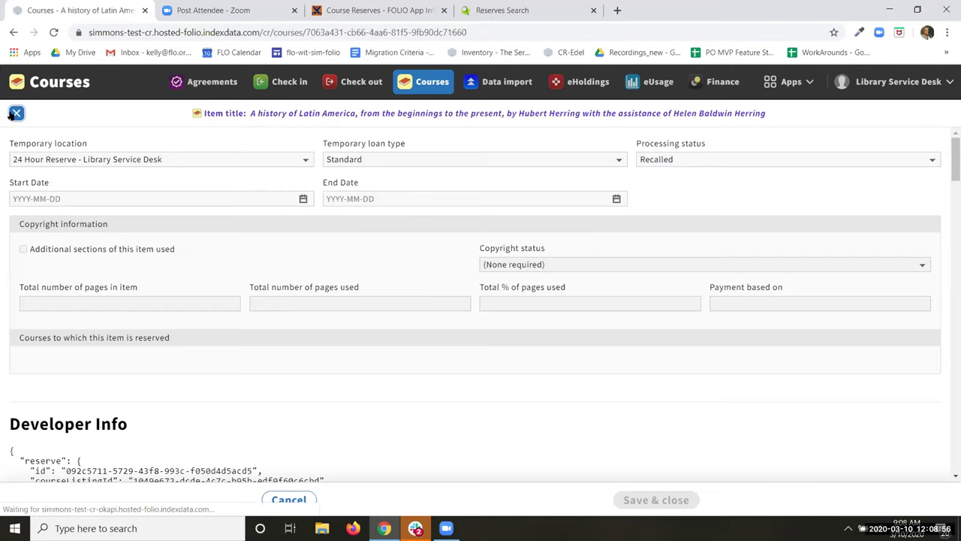
- Close the course record and switch the search to Reserves, listing all 43 records
left_click(14, 113)
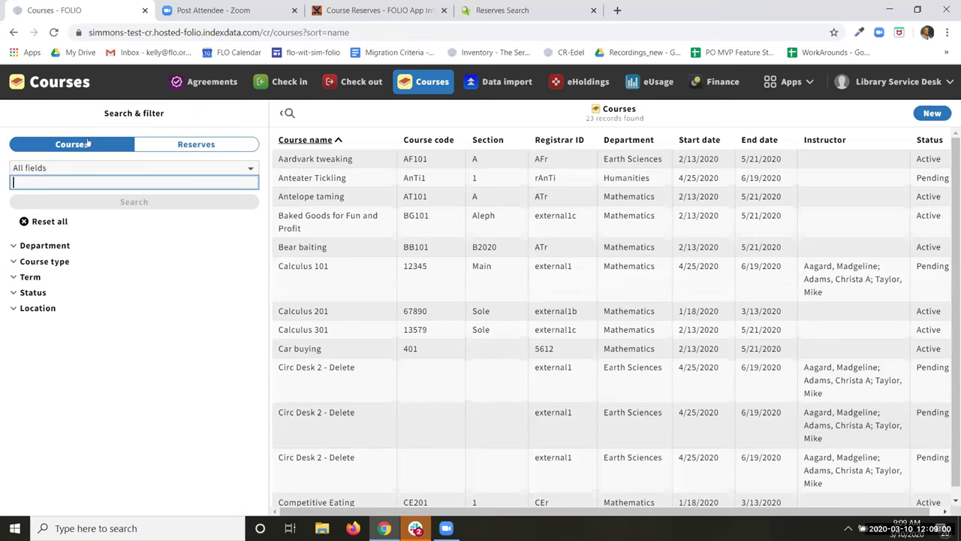
left_click(72, 148)
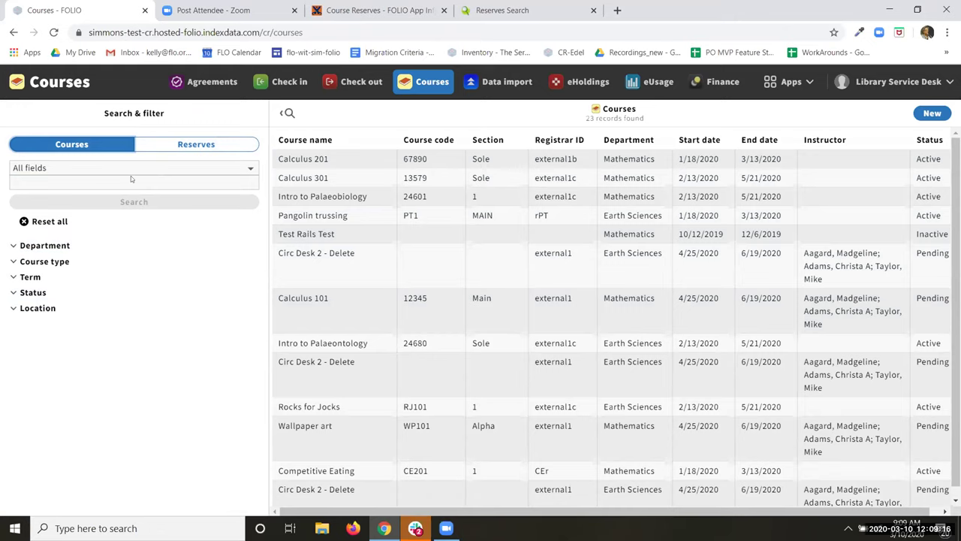
left_click(188, 151)
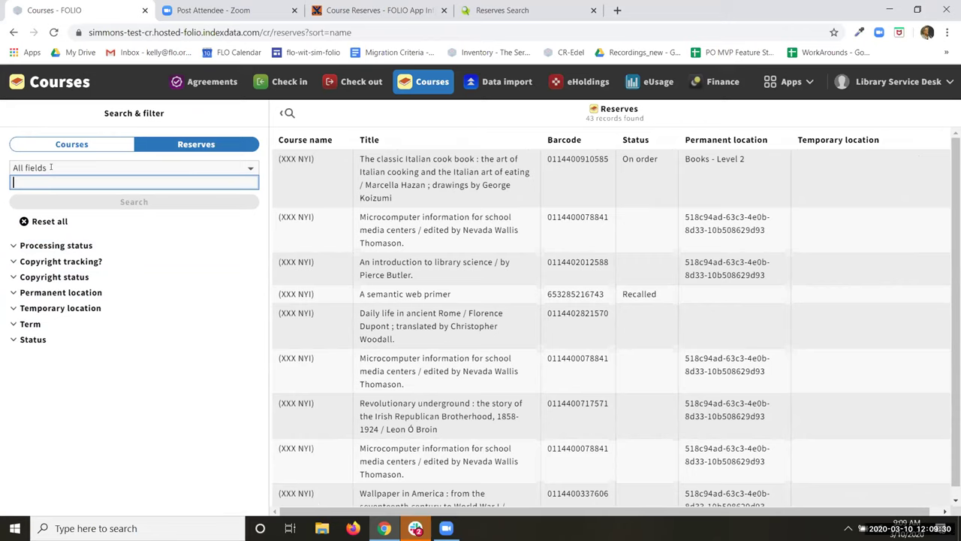
- Search reserves for 'microcomputer' and open the first result's item in Inventory
left_click(48, 186)
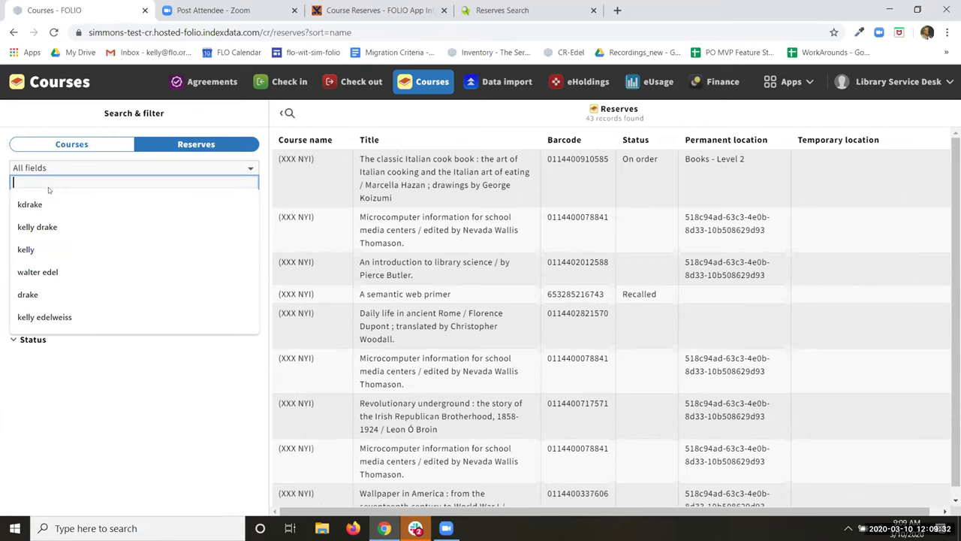
type("microcomputer")
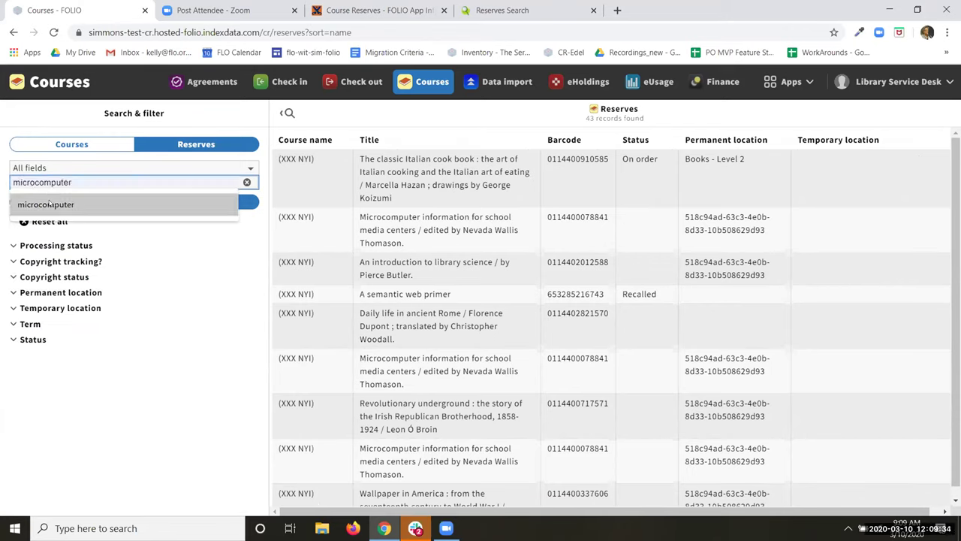
left_click(48, 203)
left_click(83, 202)
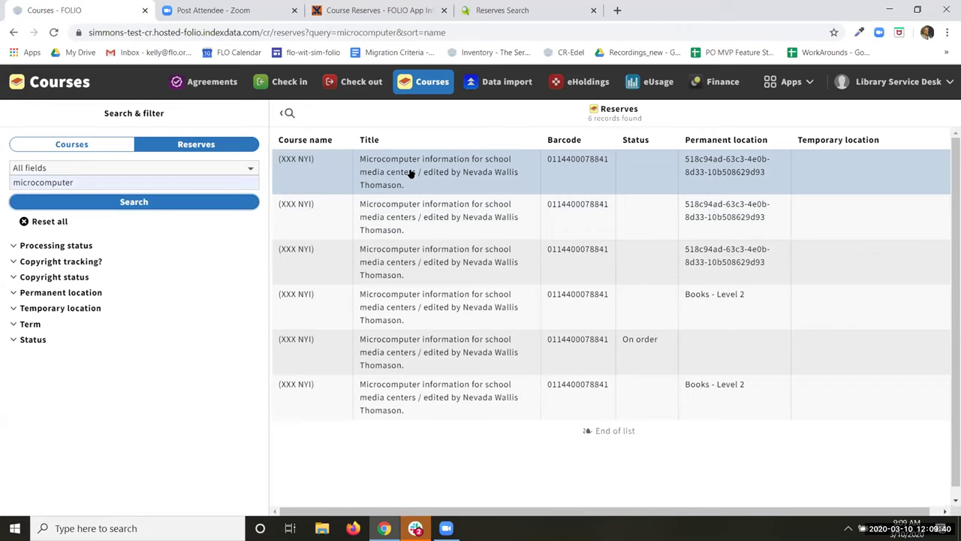
left_click(410, 172)
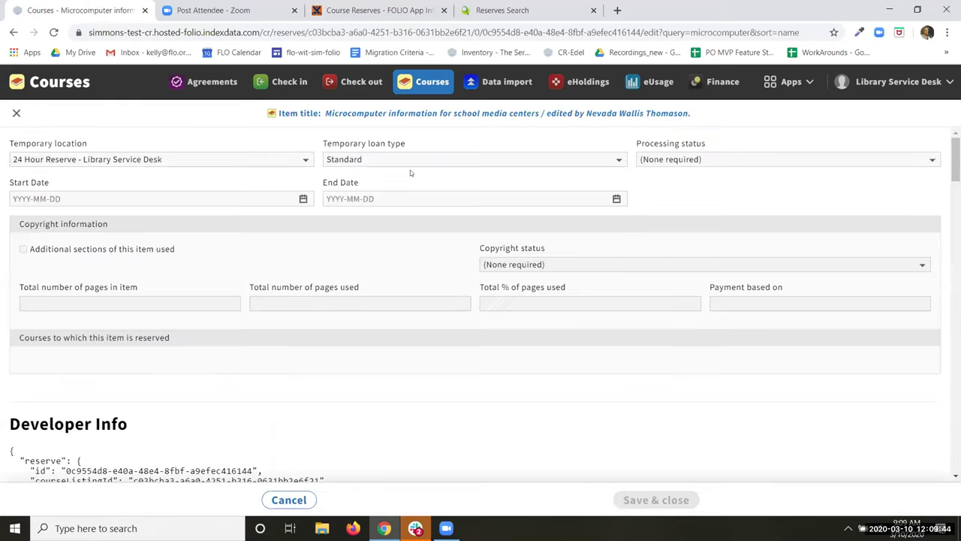
left_click(416, 113)
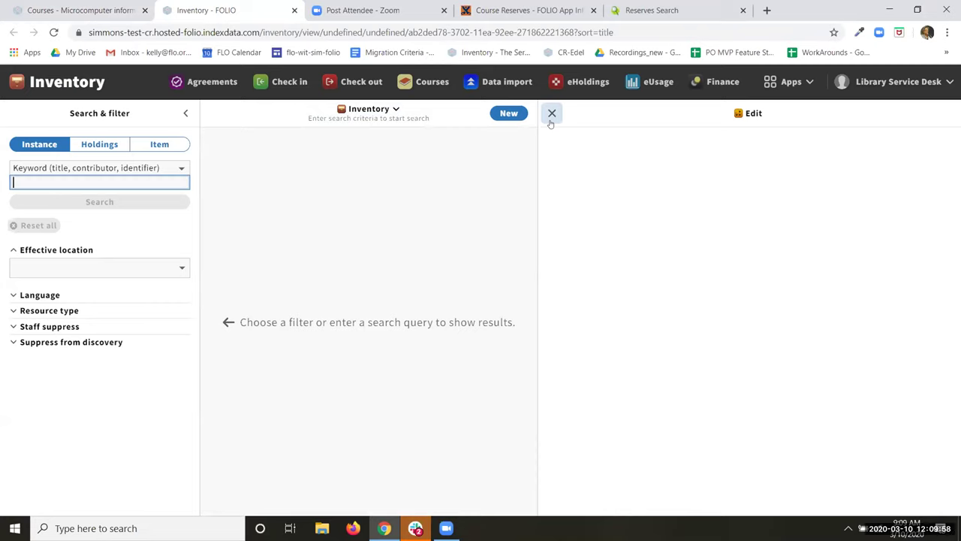
- Go to Settings > Courses to list Terms, Course Types, Departments, Processing and Copyright Statuses
left_click(781, 84)
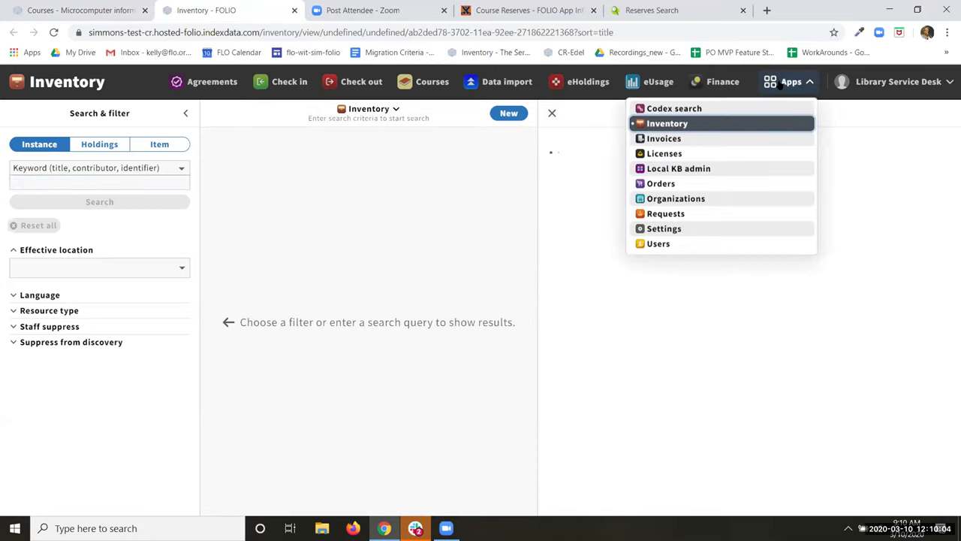
left_click(697, 230)
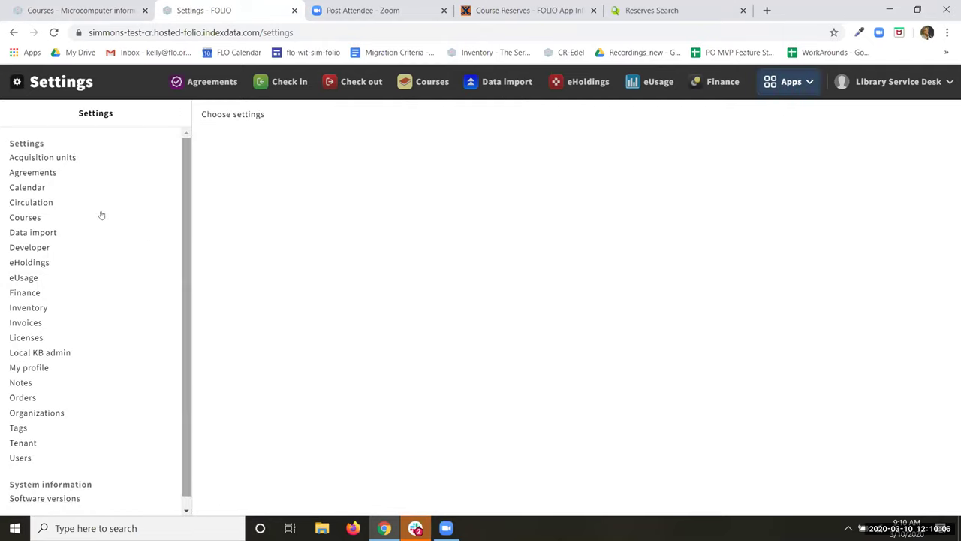
left_click(7, 218)
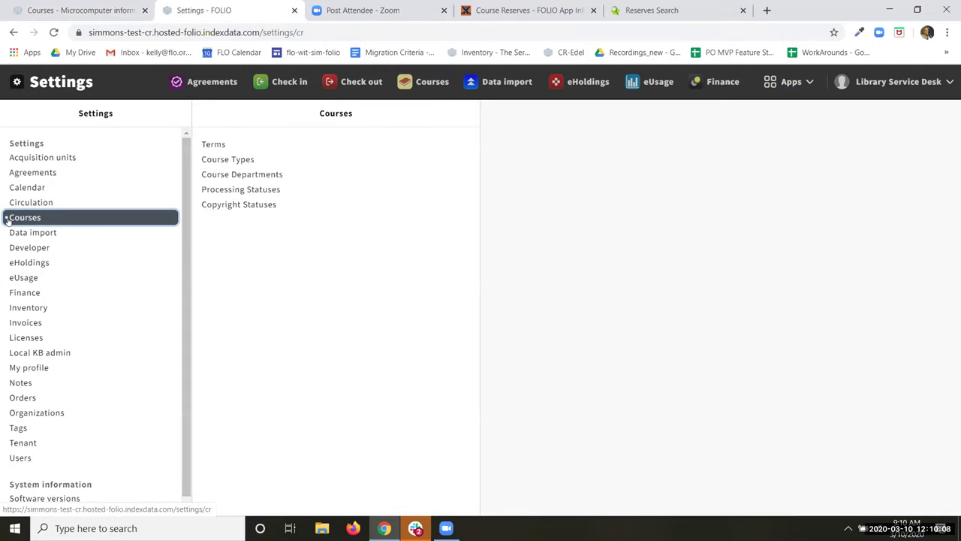
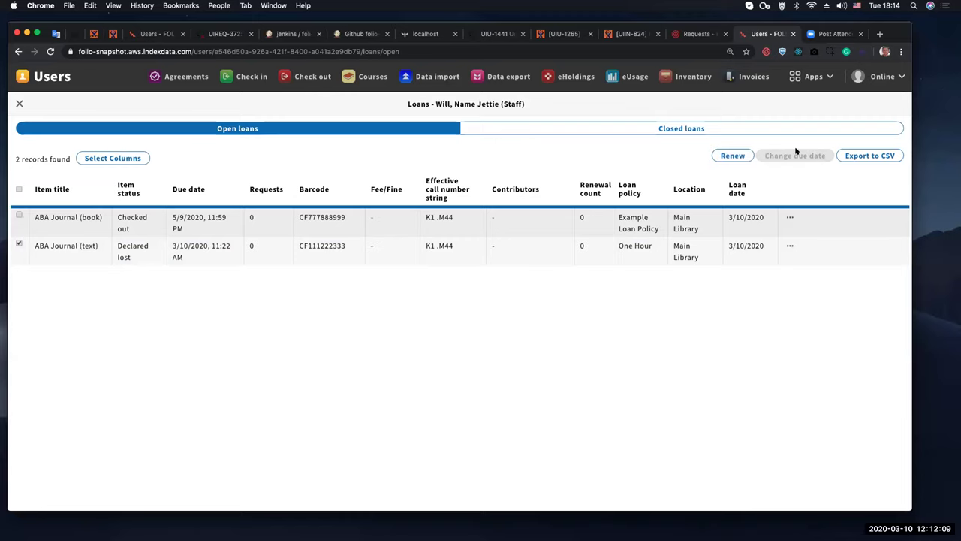
- Select the ABA Journal (book) loan alongside the declared-lost ABA Journal (text) loan
left_click(790, 246)
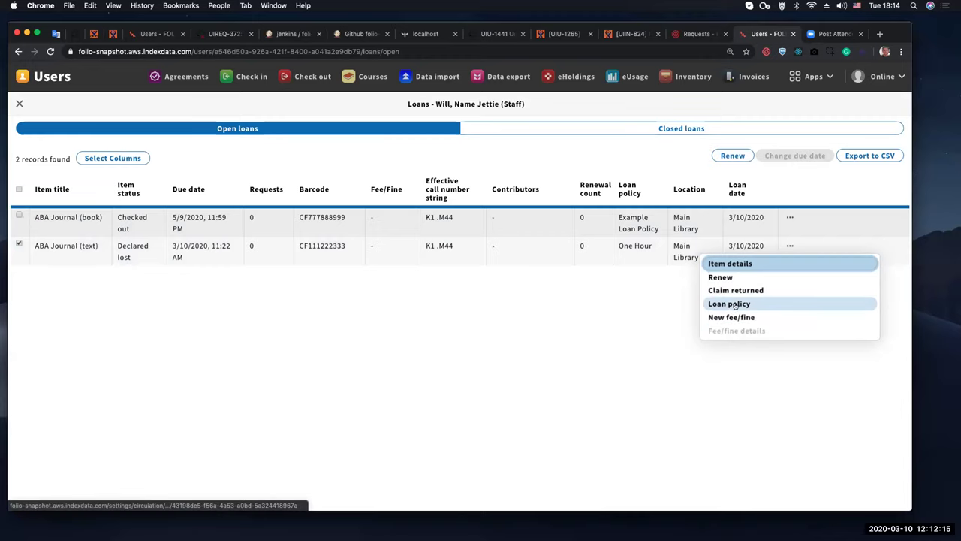
left_click(792, 251)
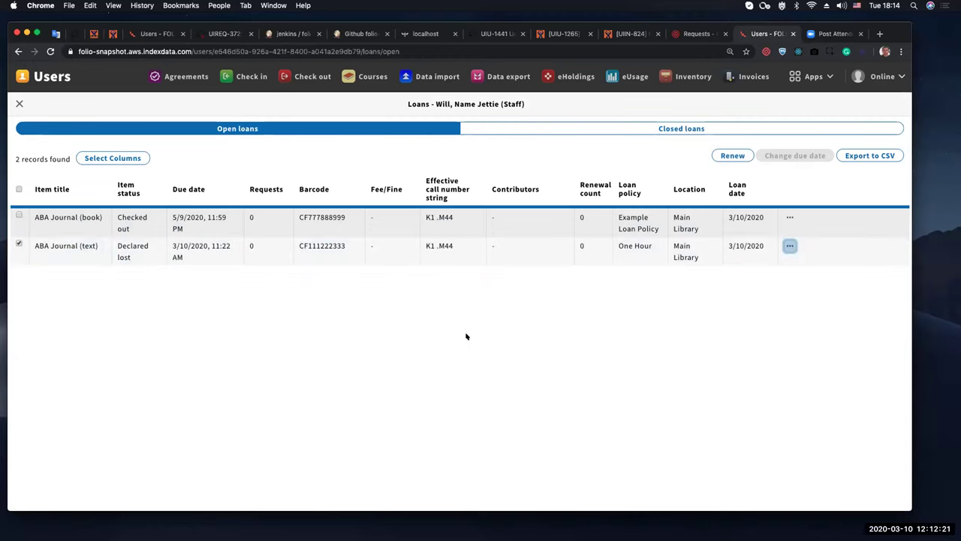
left_click(18, 216)
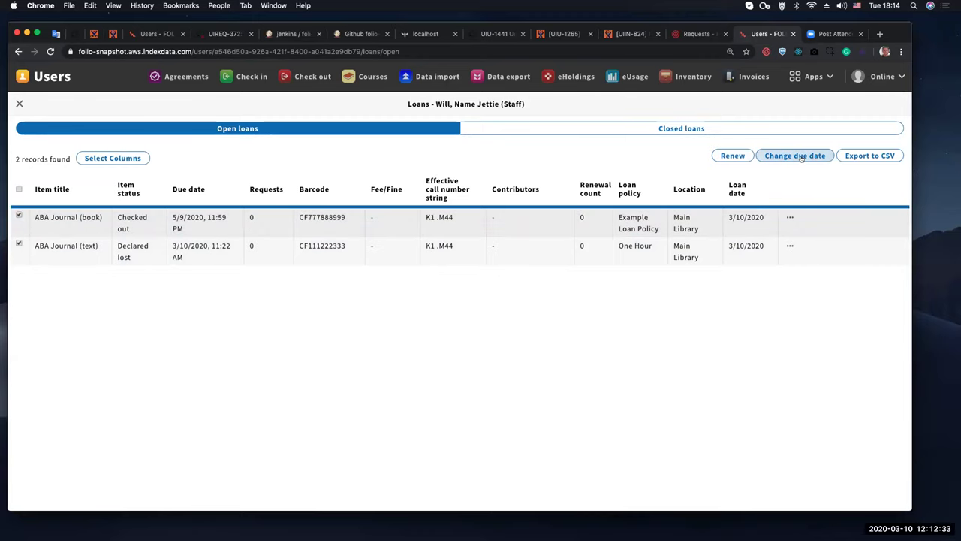
- Enter a new due date of 03/11/2020, 11:00 PM for both loans, leaving the book loan unticked
left_click(797, 156)
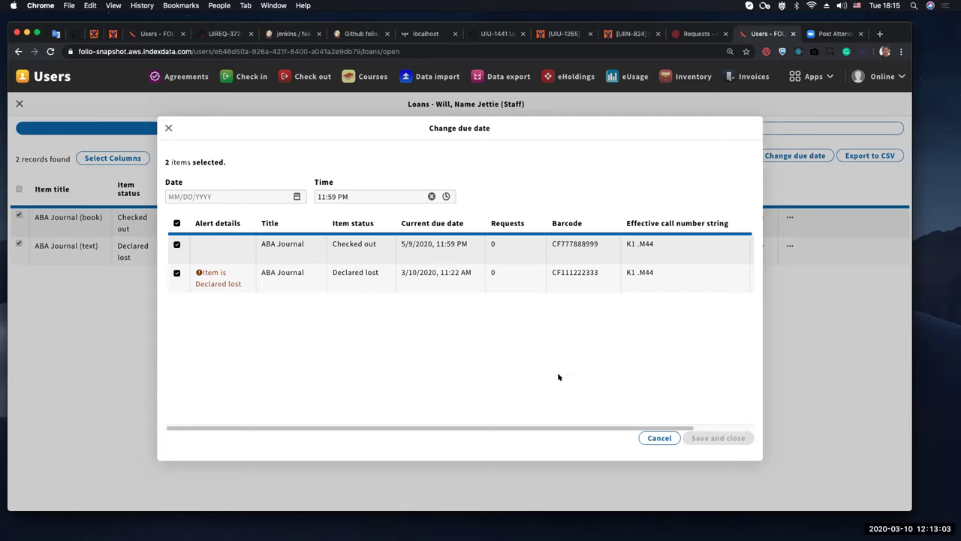
left_click(193, 193)
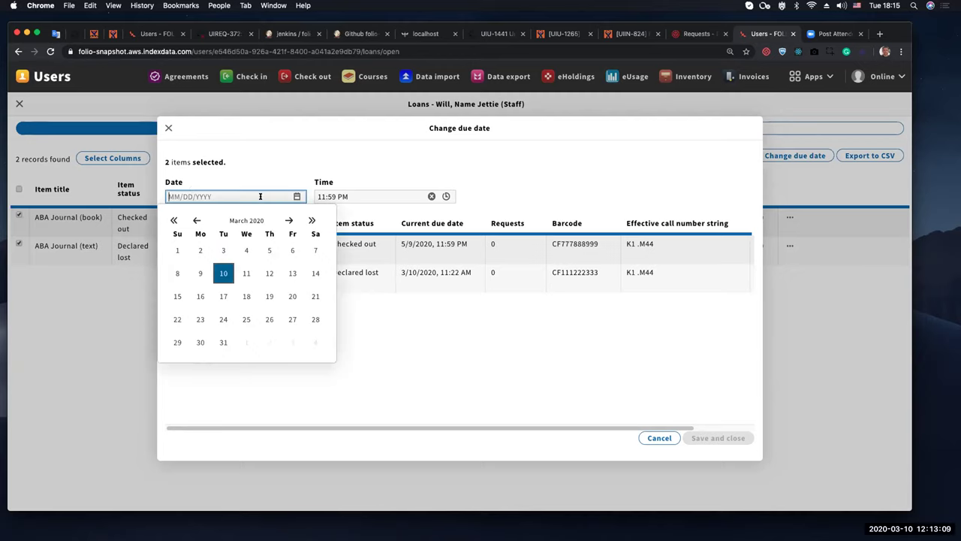
left_click(245, 273)
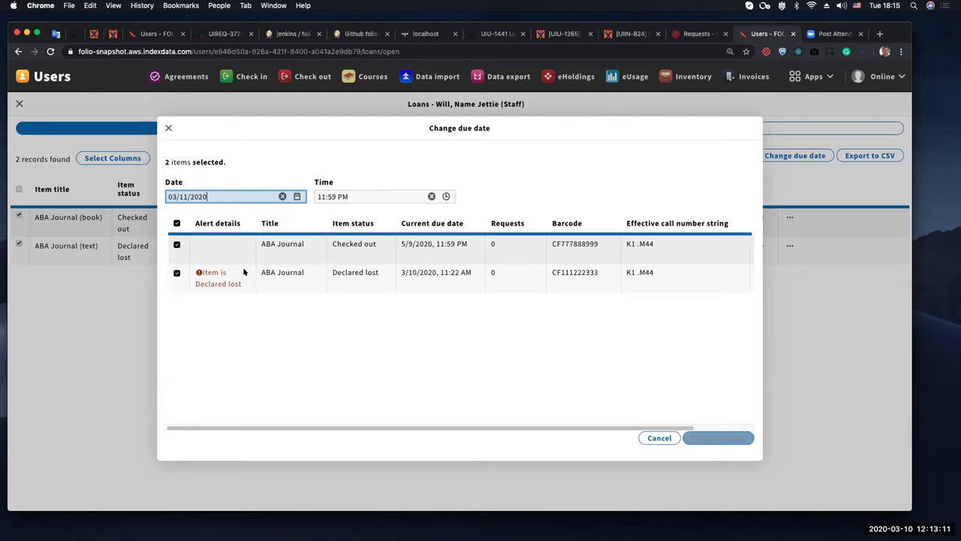
left_click(369, 196)
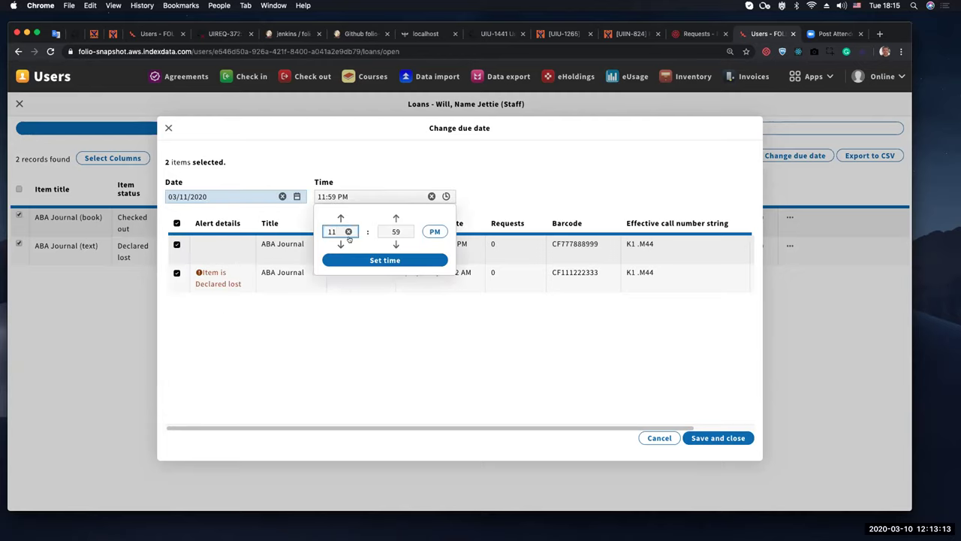
left_click(388, 232)
left_click(396, 218)
left_click(384, 260)
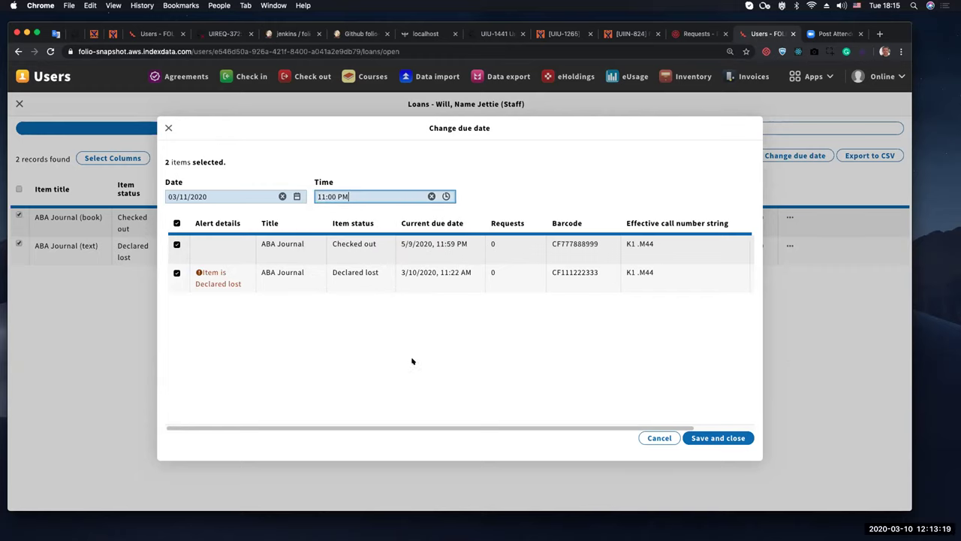
left_click(177, 244)
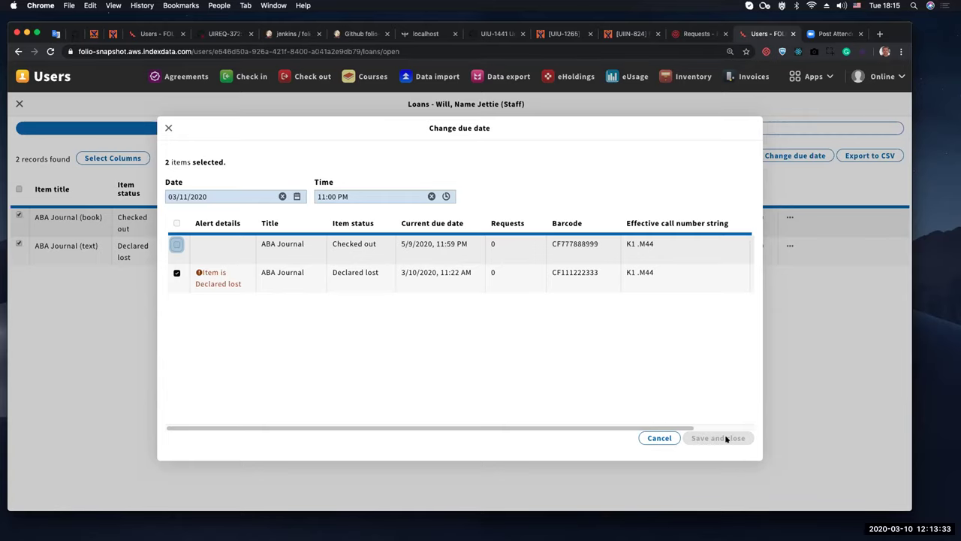
- Re-include the book loan, save the 3/11/2020 11:00 PM due date, and dismiss the results
left_click(177, 244)
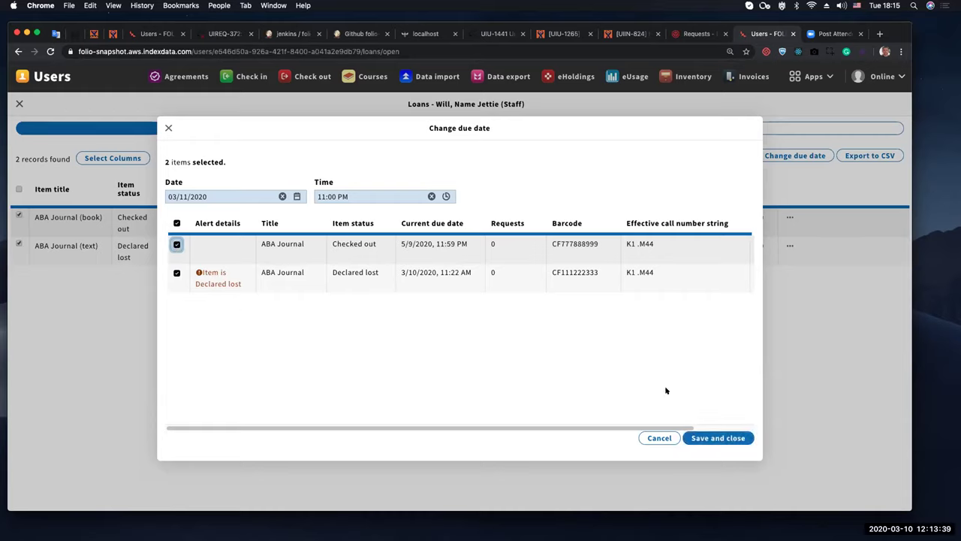
left_click(702, 438)
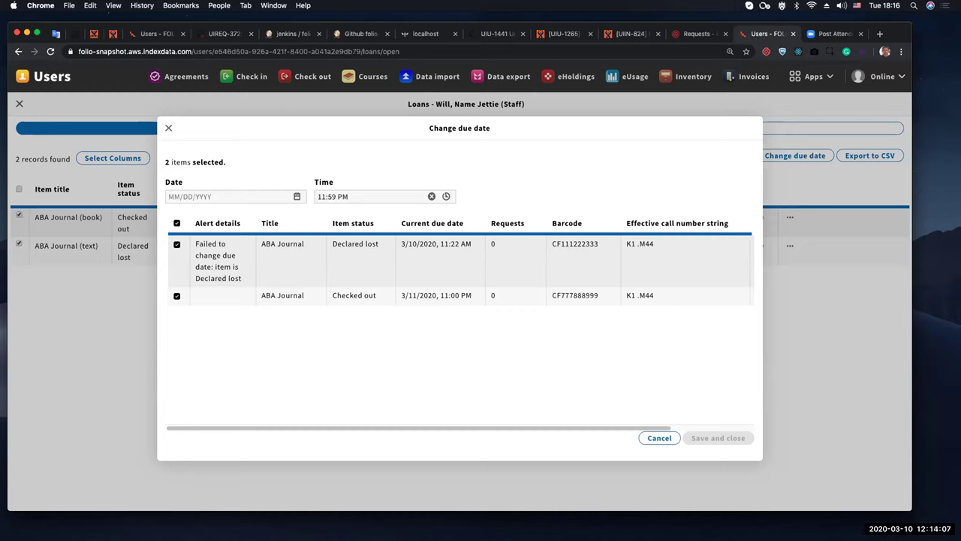
left_click(659, 438)
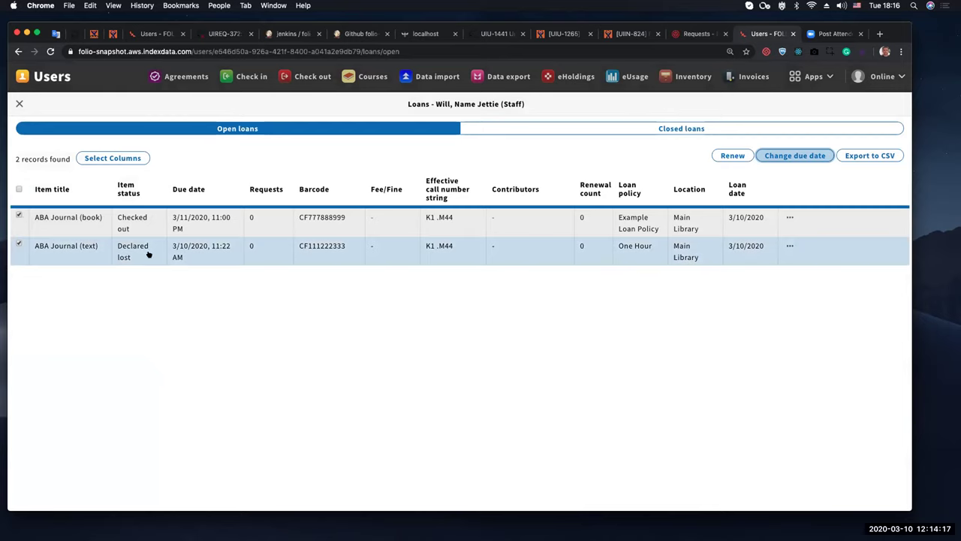
- Override-renew only the declared-lost ABA Journal (text) loan with the reason 'override'
left_click(19, 216)
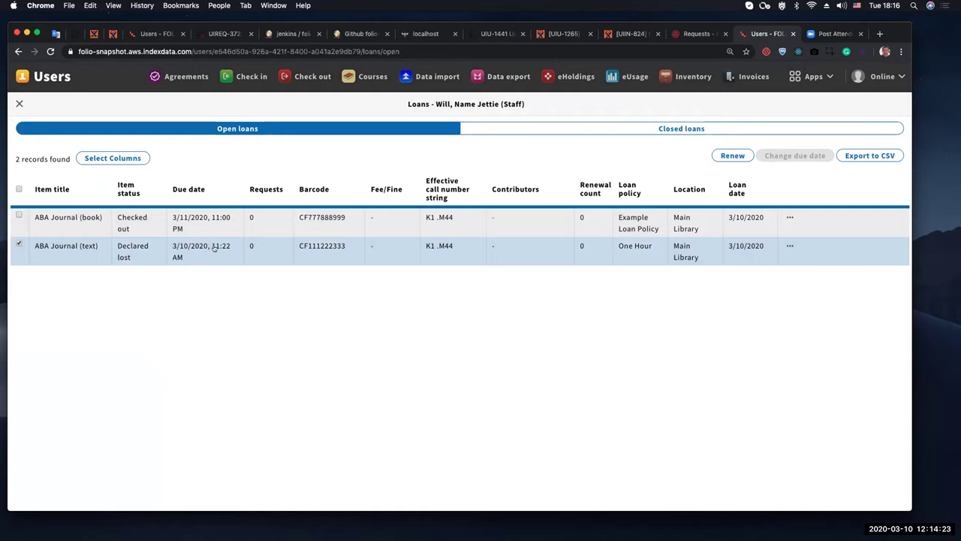
left_click(731, 155)
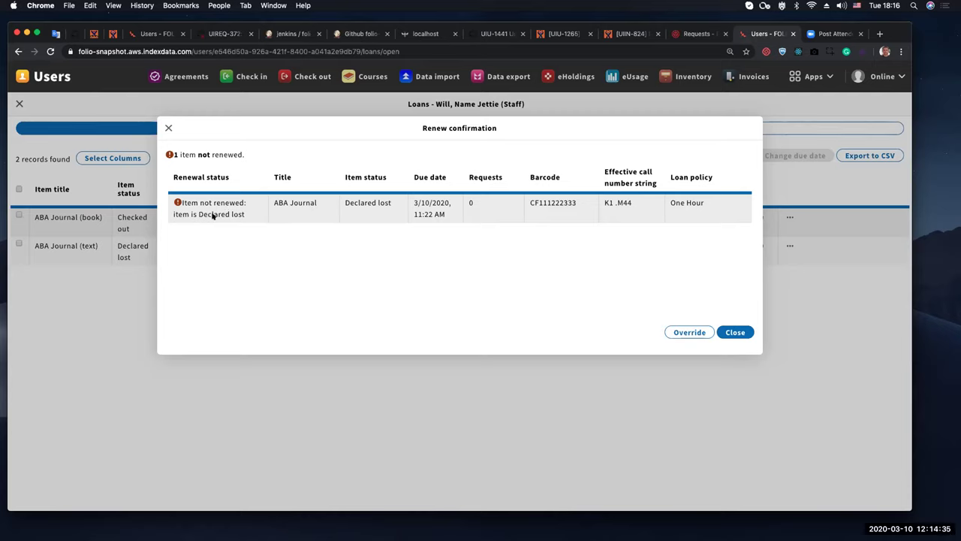
left_click(682, 333)
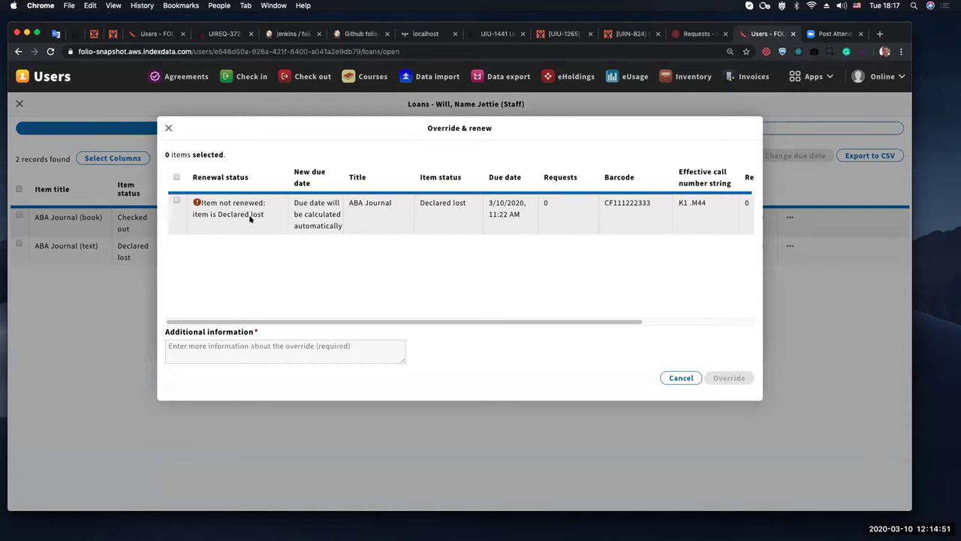
left_click(176, 200)
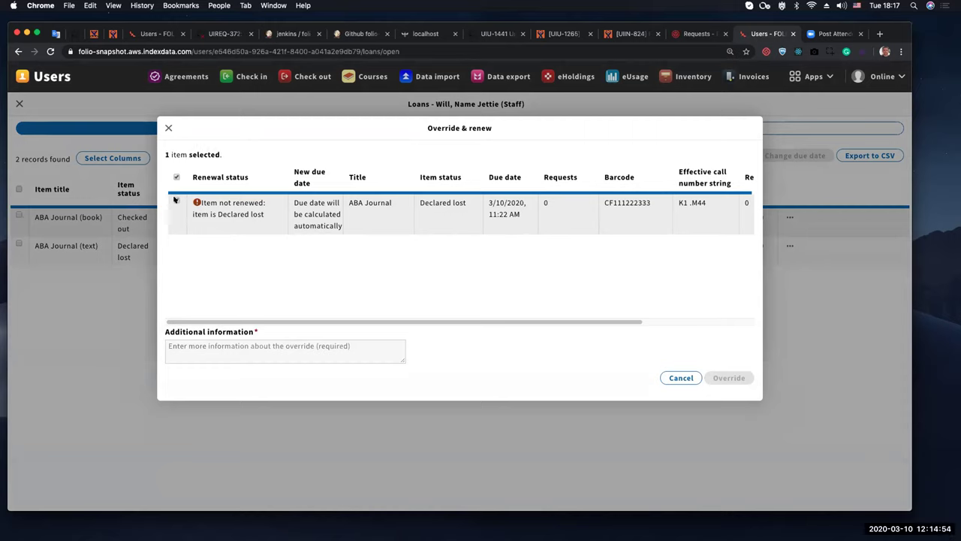
left_click(216, 348)
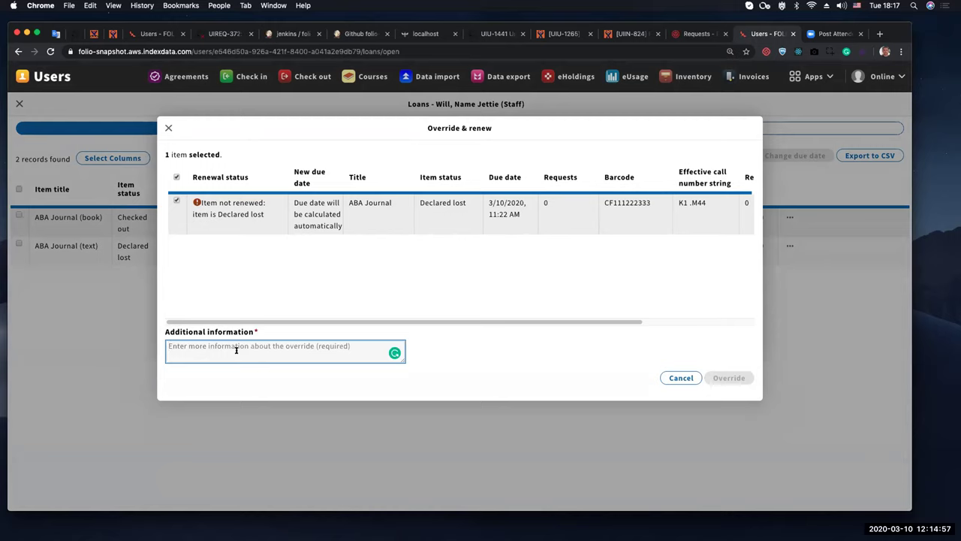
type("ov")
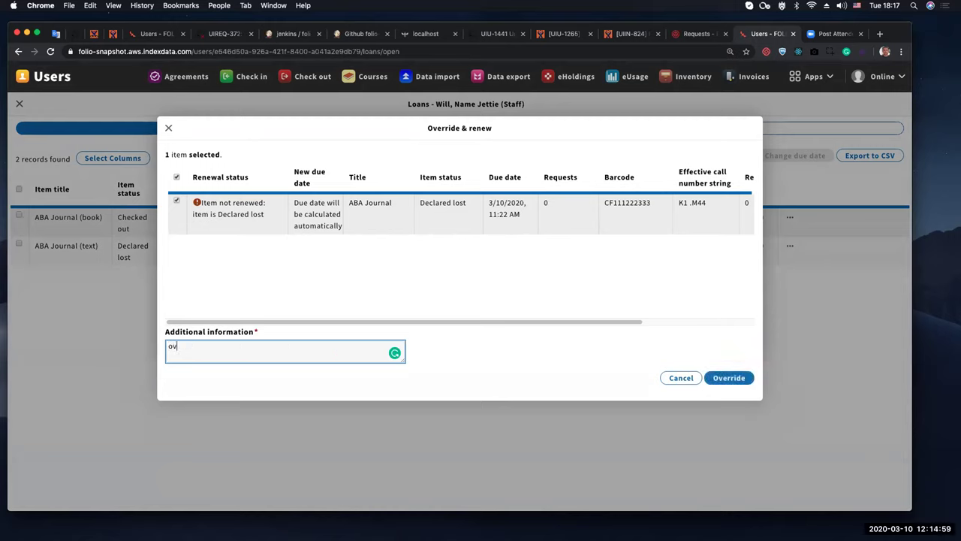
type("erride")
left_click(714, 378)
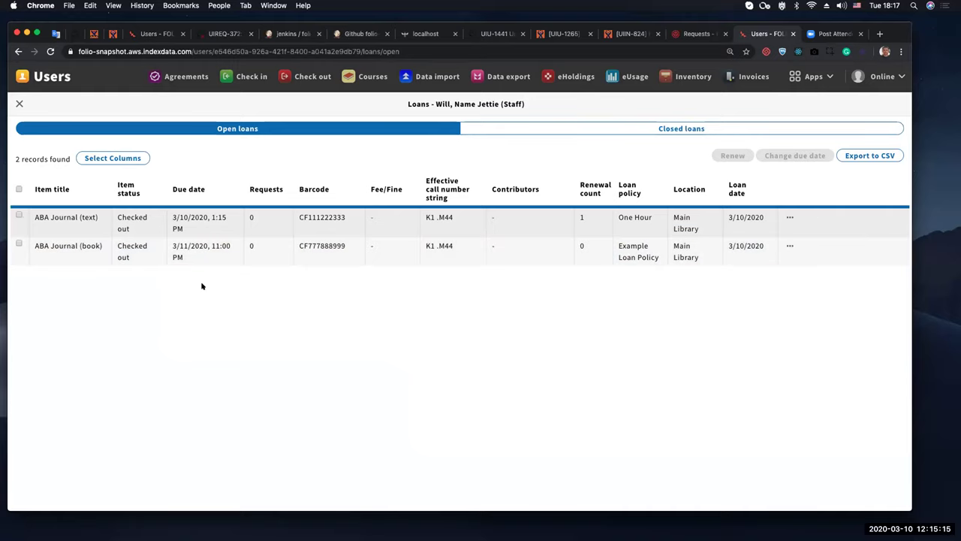
- Close the user's Loans pane
left_click(168, 248)
left_click(191, 233)
left_click(20, 104)
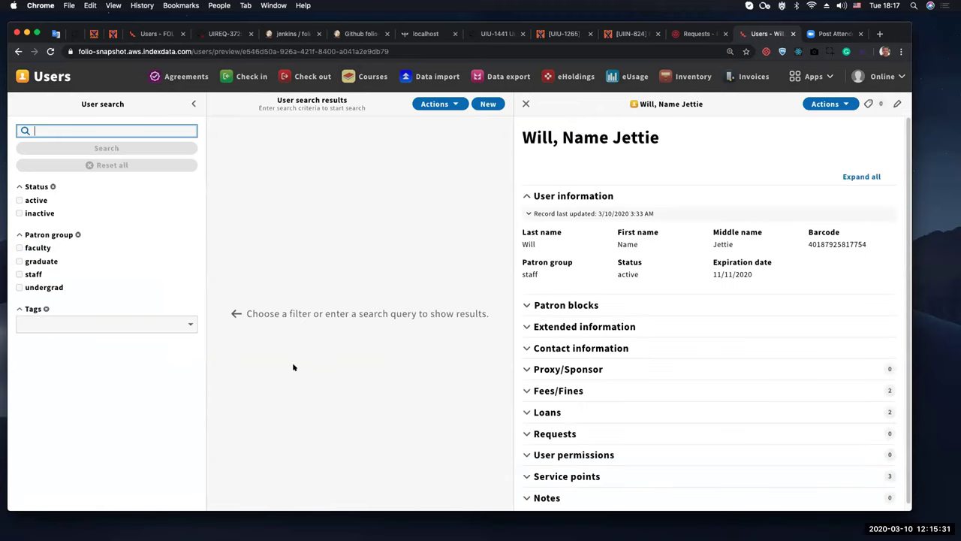
- In Users, filter to active users, open the first one and expand User permissions
left_click(814, 77)
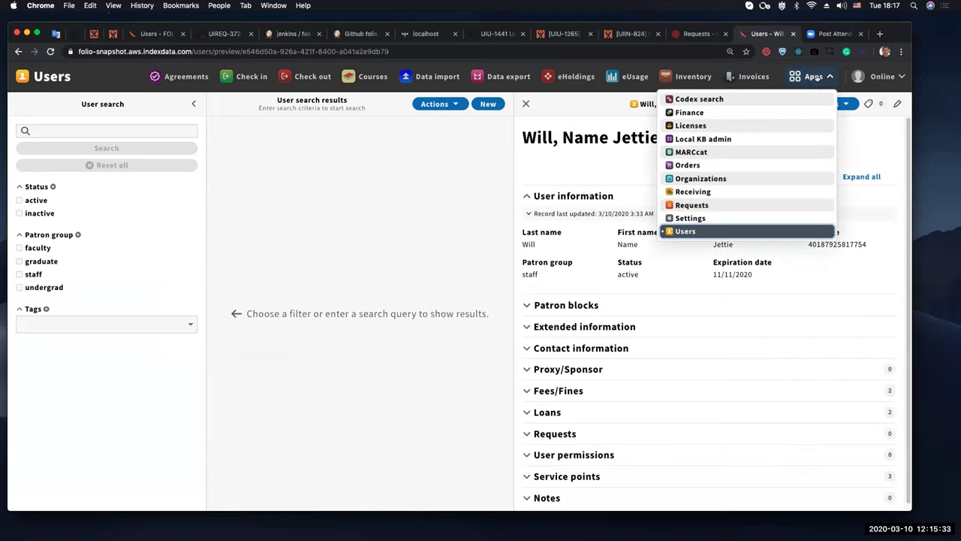
left_click(684, 232)
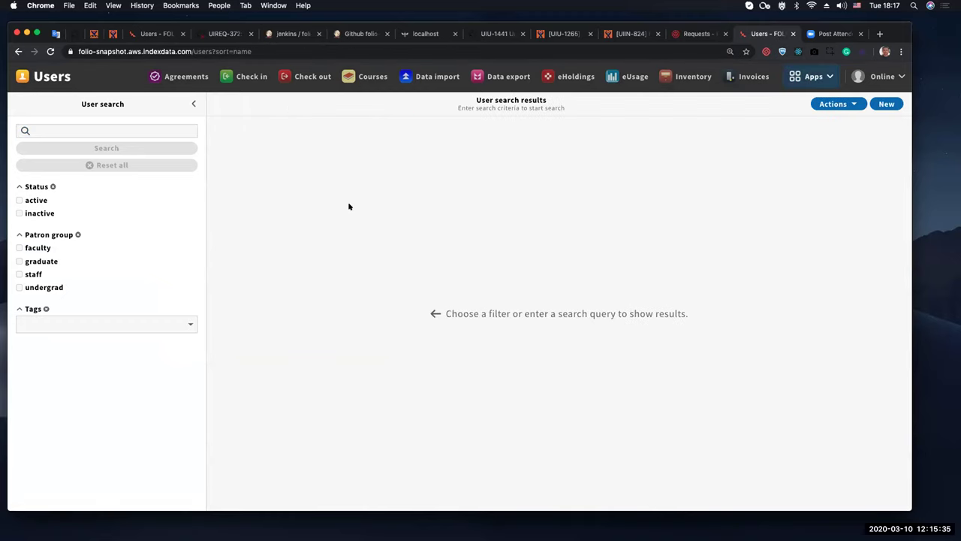
left_click(18, 200)
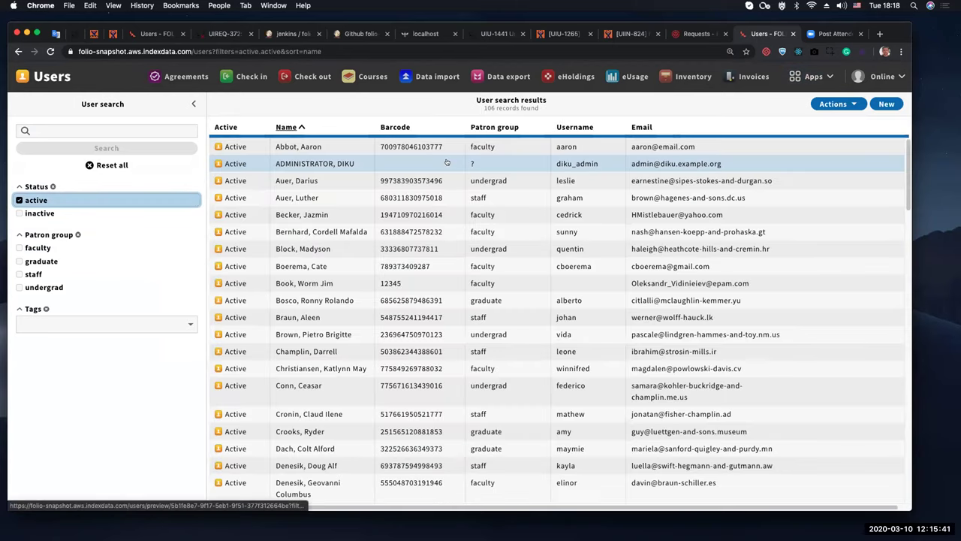
left_click(336, 146)
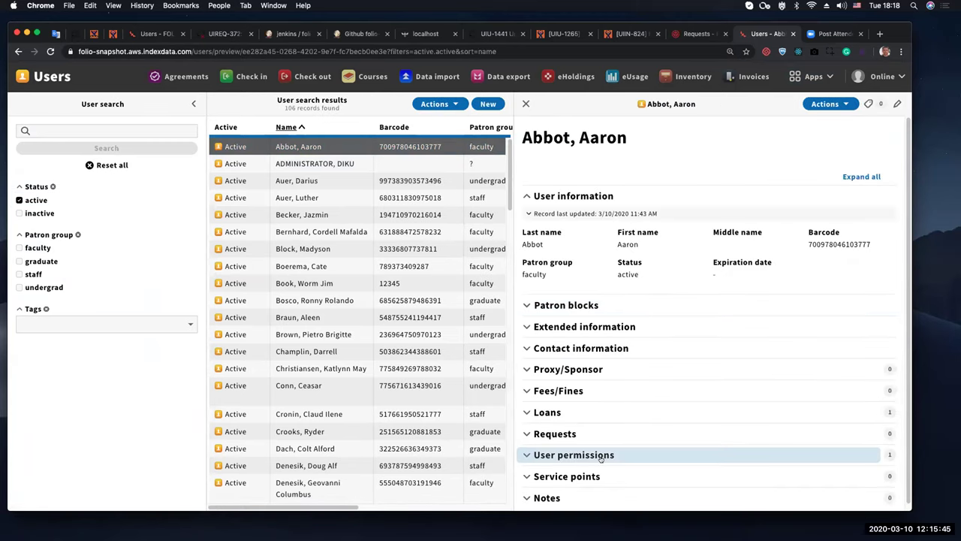
left_click(599, 456)
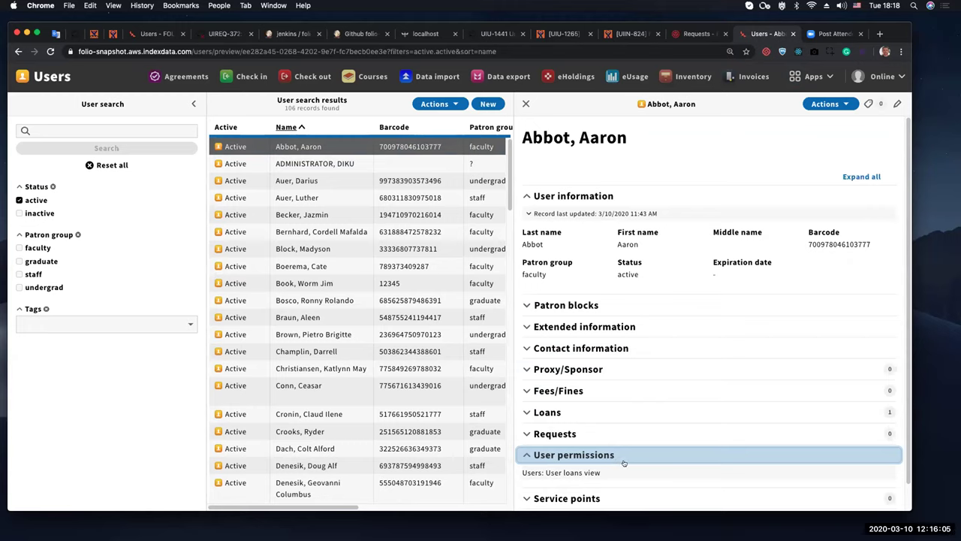
- Log out and attempt a login with the other saved user's credentials
left_click(886, 77)
left_click(750, 150)
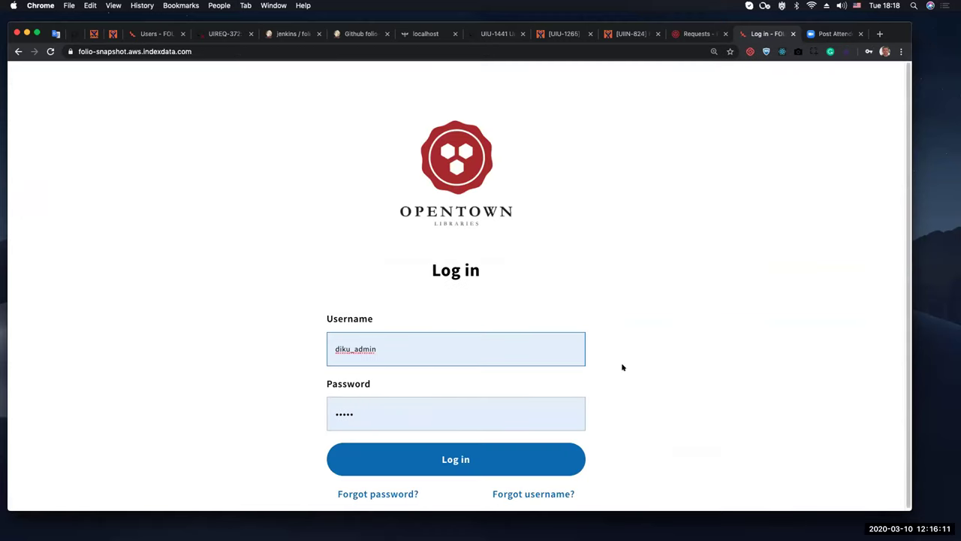
left_click(540, 348)
left_click(393, 413)
left_click(490, 460)
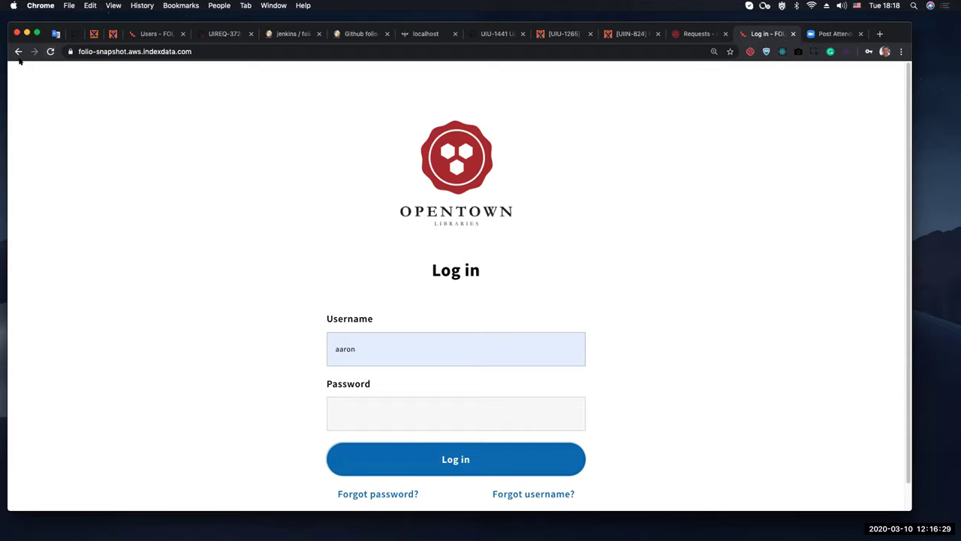
- Choose the other saved login again, reload the login page and submit the sign-in
left_click(429, 347)
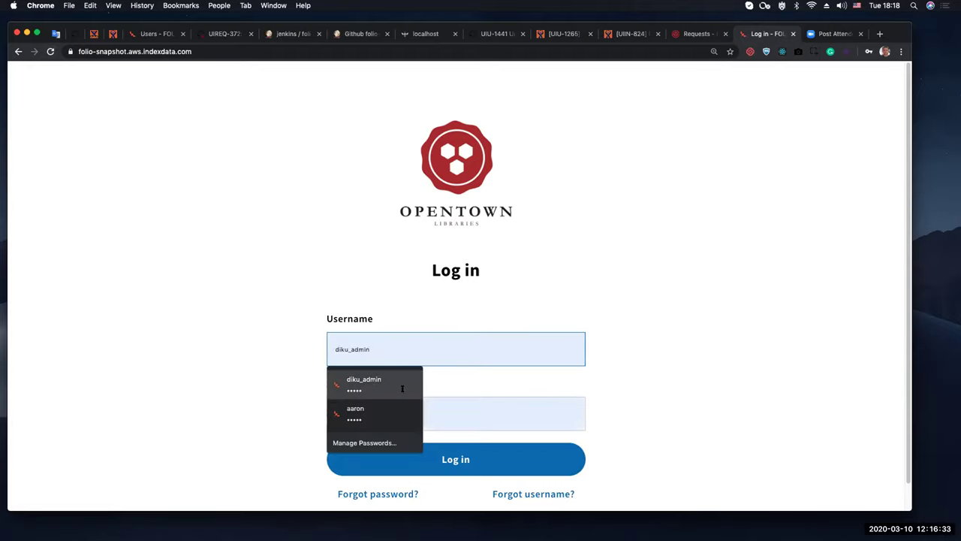
left_click(451, 409)
left_click(384, 359)
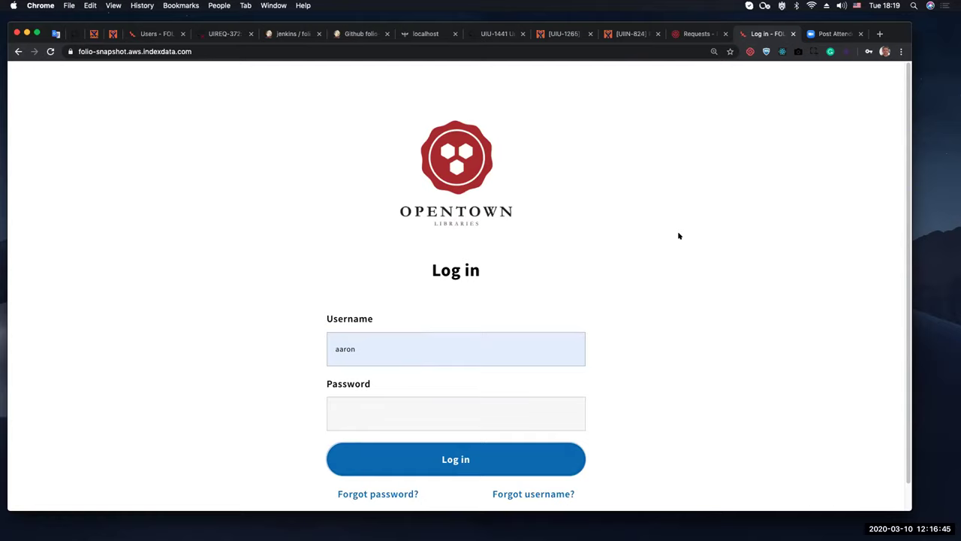
left_click(49, 51)
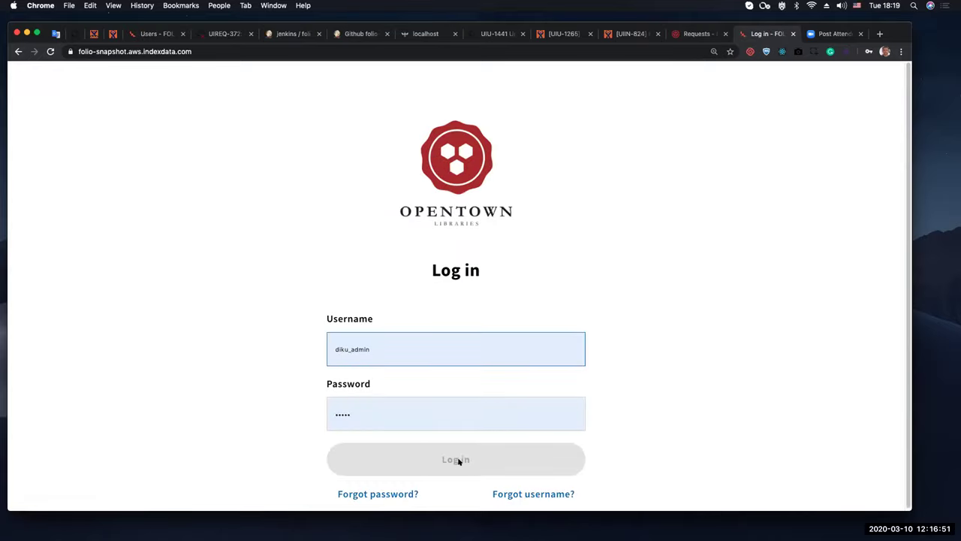
left_click(644, 410)
left_click(498, 457)
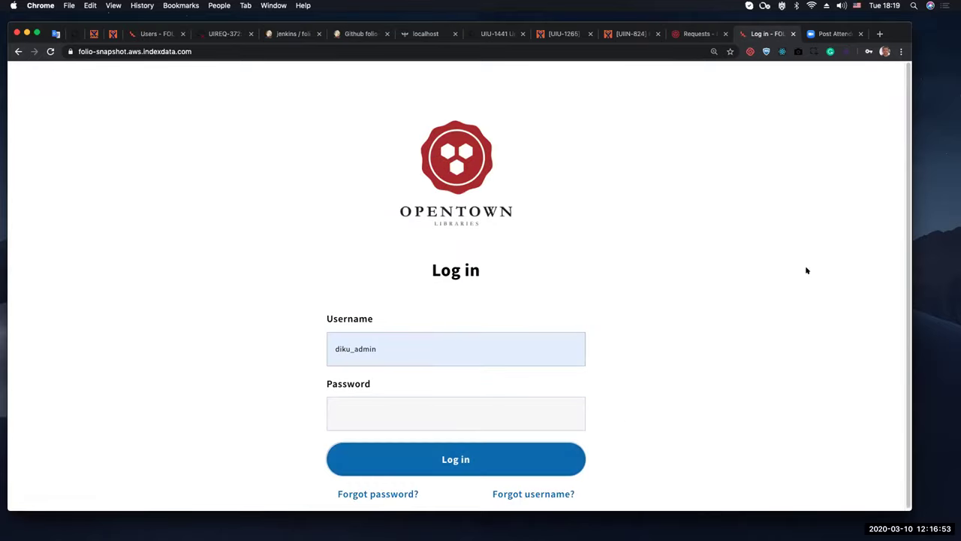
- Log out and try the second user's login with a retyped password
left_click(888, 76)
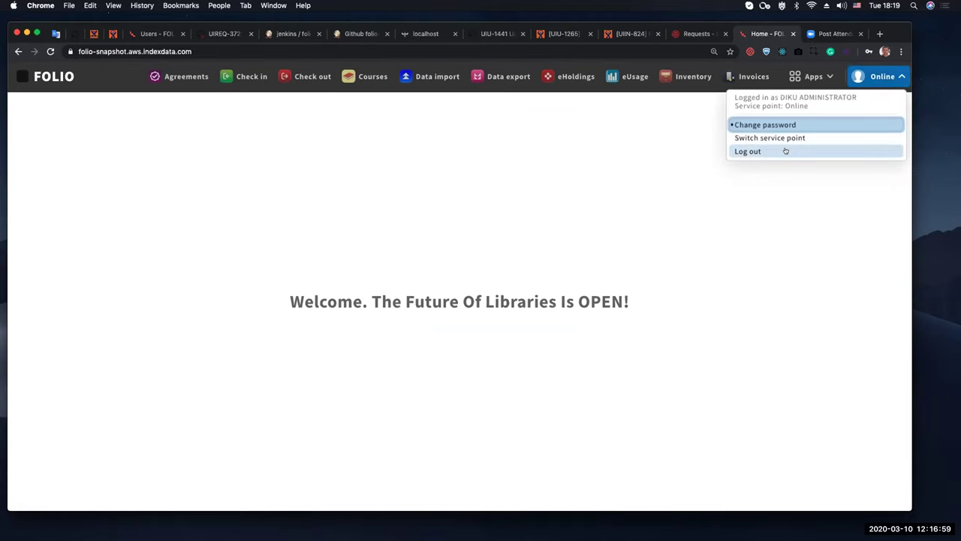
left_click(786, 151)
left_click(440, 344)
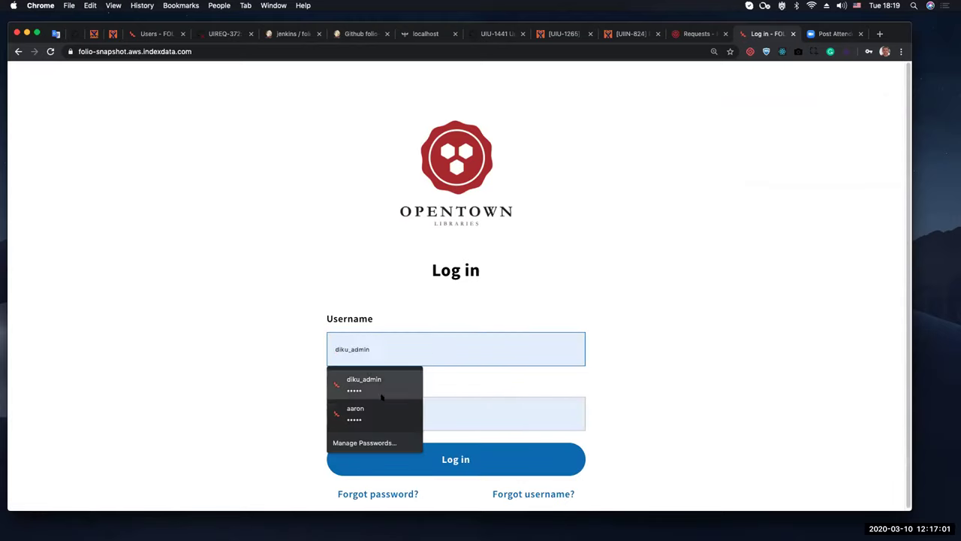
left_click(377, 411)
left_click(372, 411)
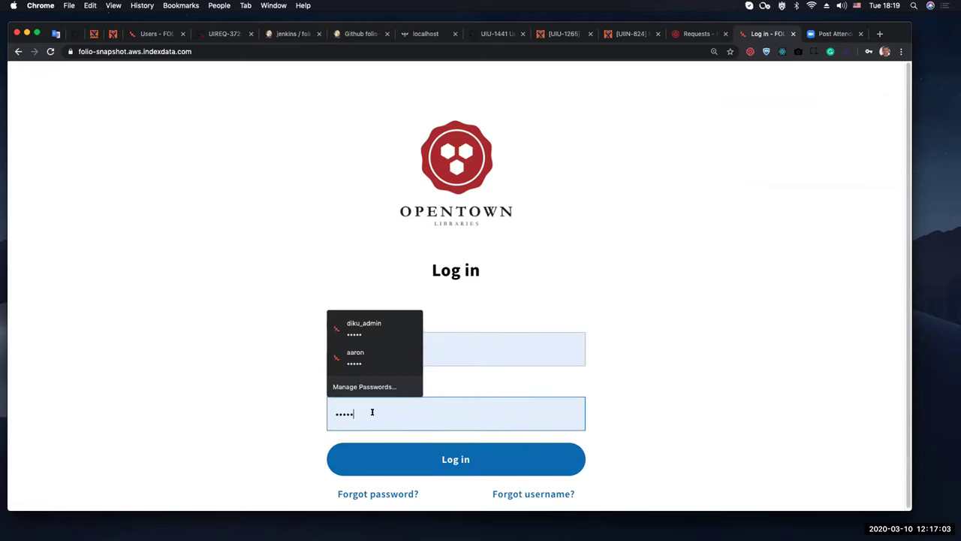
left_click_drag(372, 412, 315, 414)
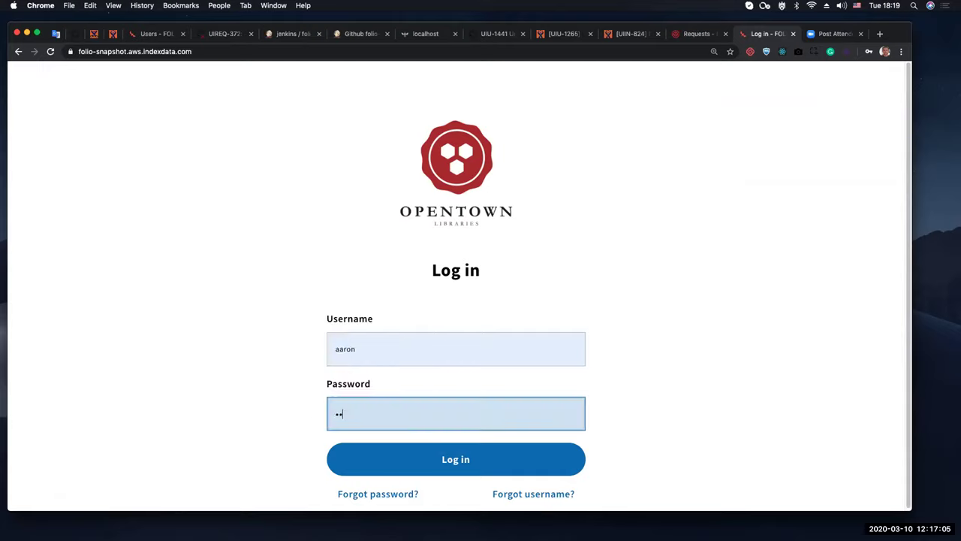
left_click(413, 462)
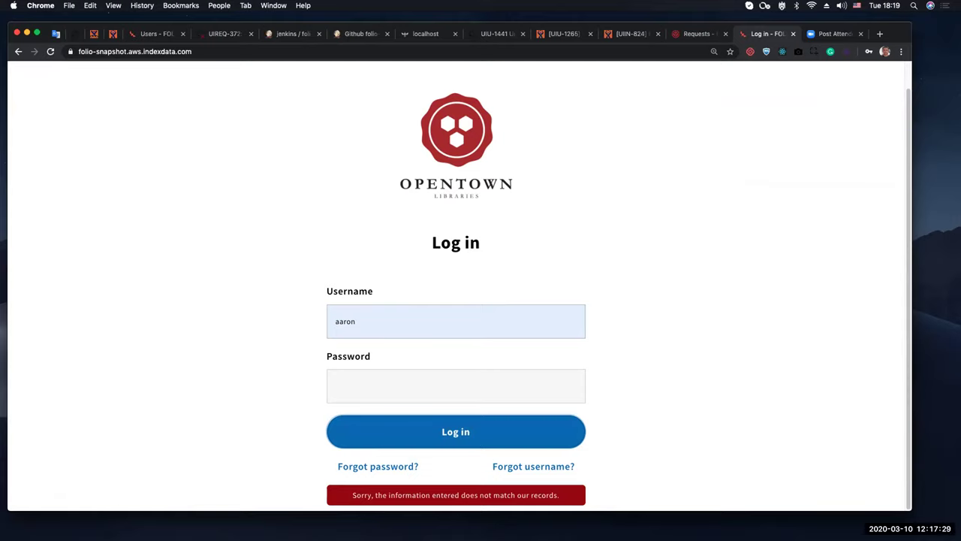
- Go back, reload the login page, and log in as the administrator
left_click(18, 51)
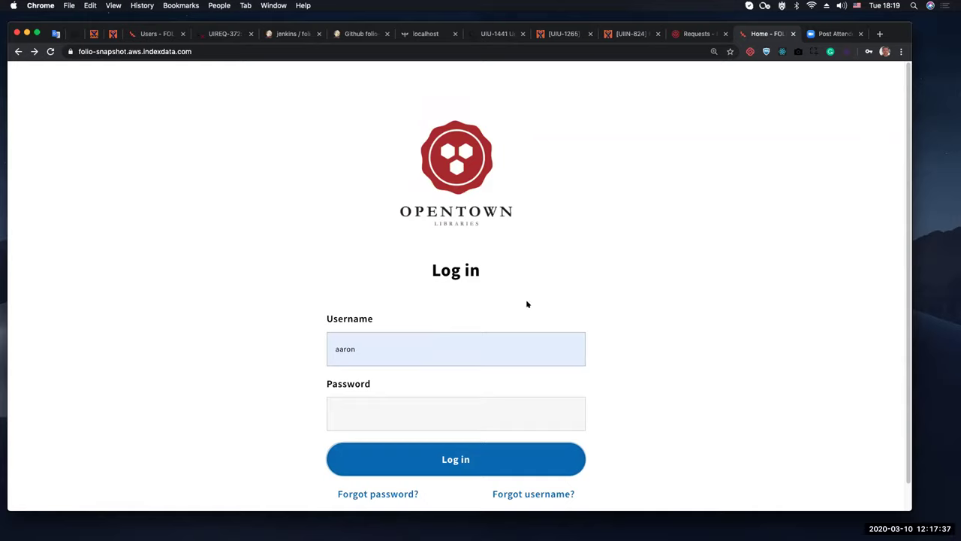
right_click(847, 51)
left_click(709, 133)
key("super+r")
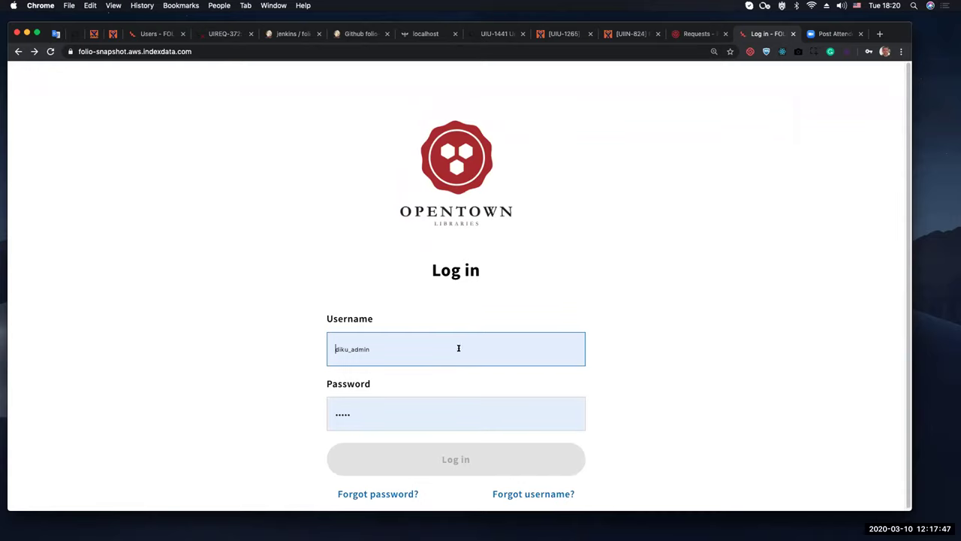
left_click(421, 454)
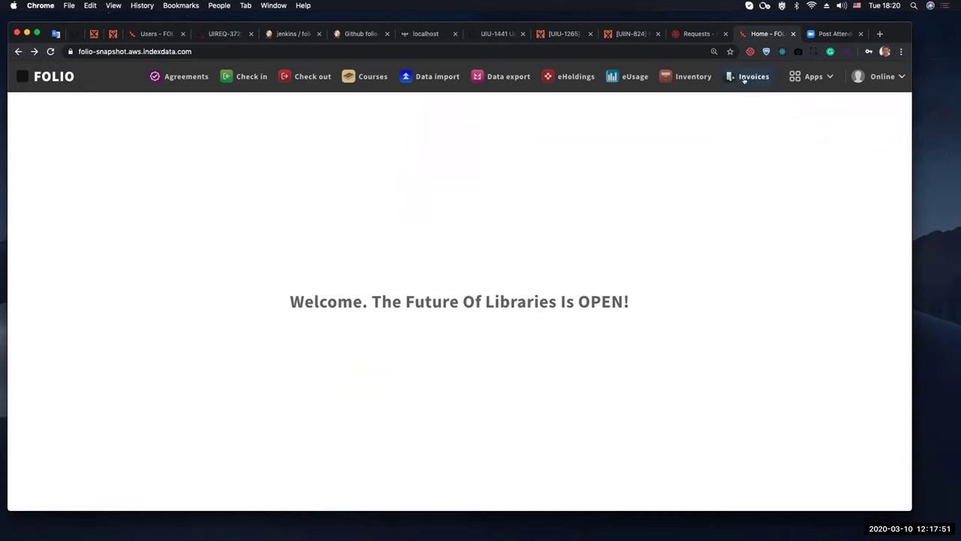
- In Requests, filter to Holds, Pages and Recalls, then open the first request
left_click(807, 78)
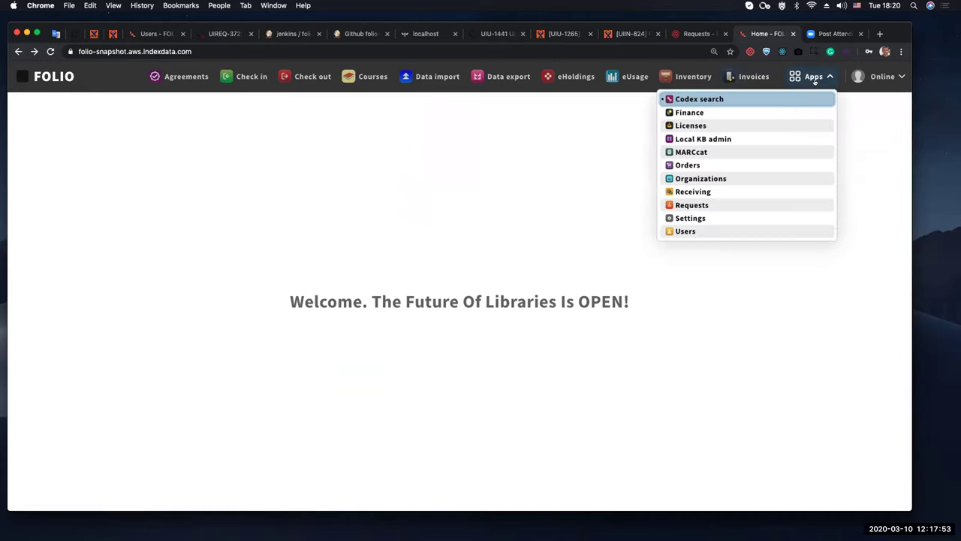
left_click(696, 206)
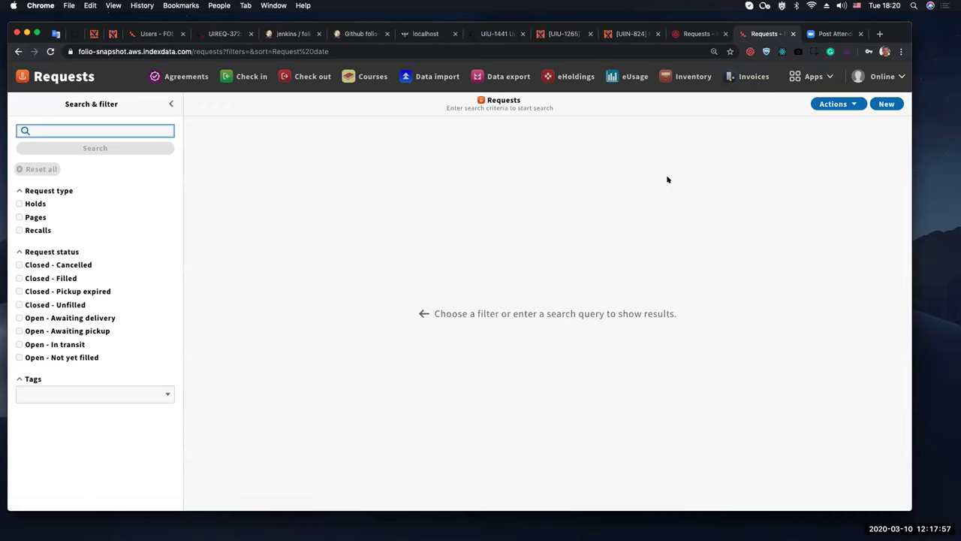
left_click(36, 204)
left_click(35, 217)
left_click(38, 229)
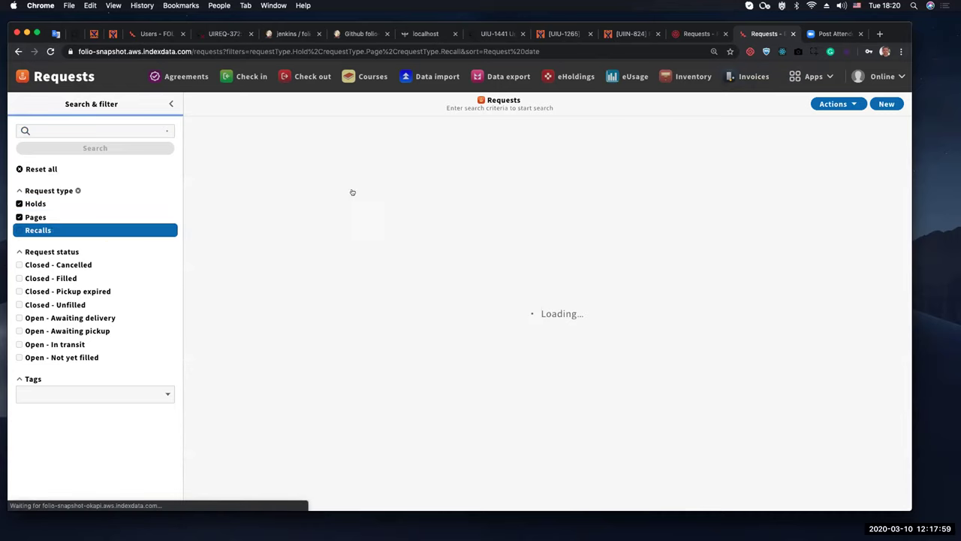
left_click(340, 148)
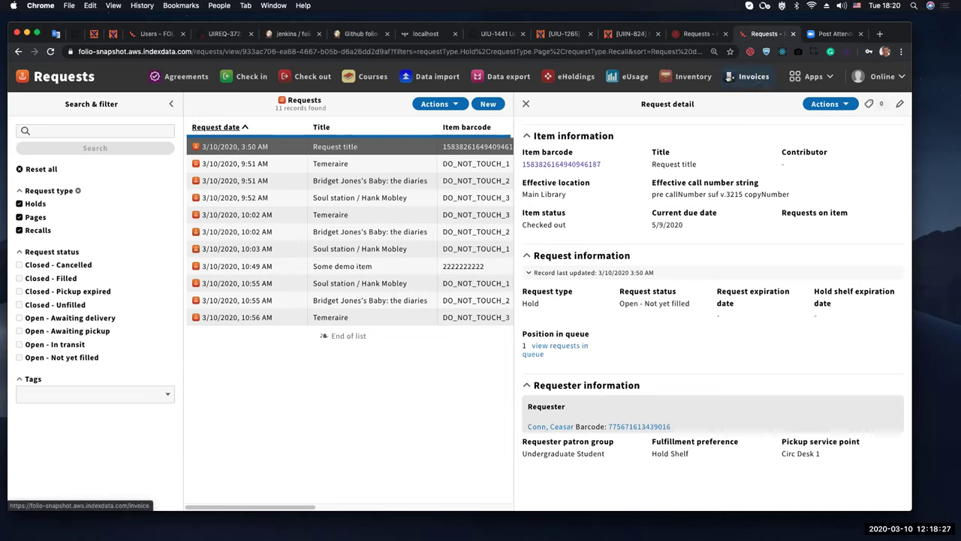
- Switch from the request details to the Inventory app
left_click(694, 76)
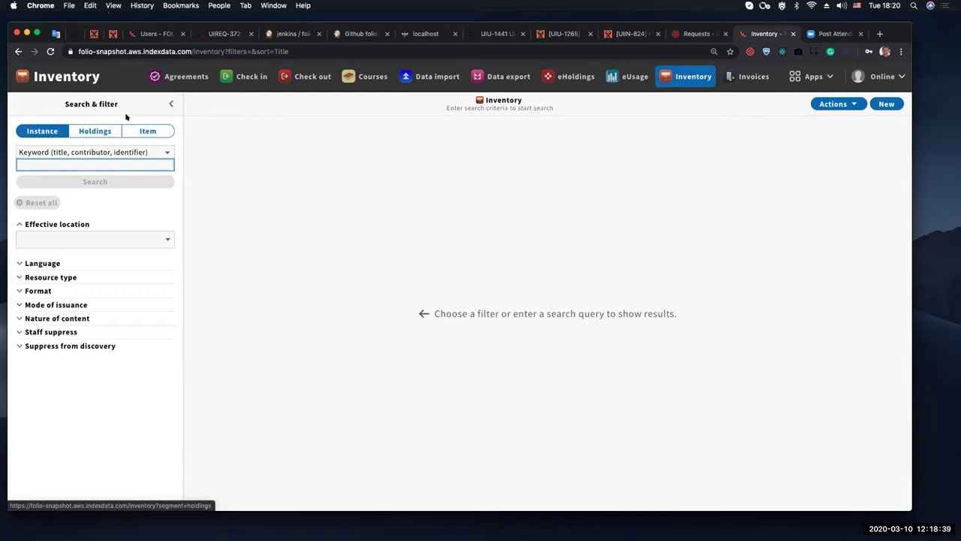
left_click(147, 131)
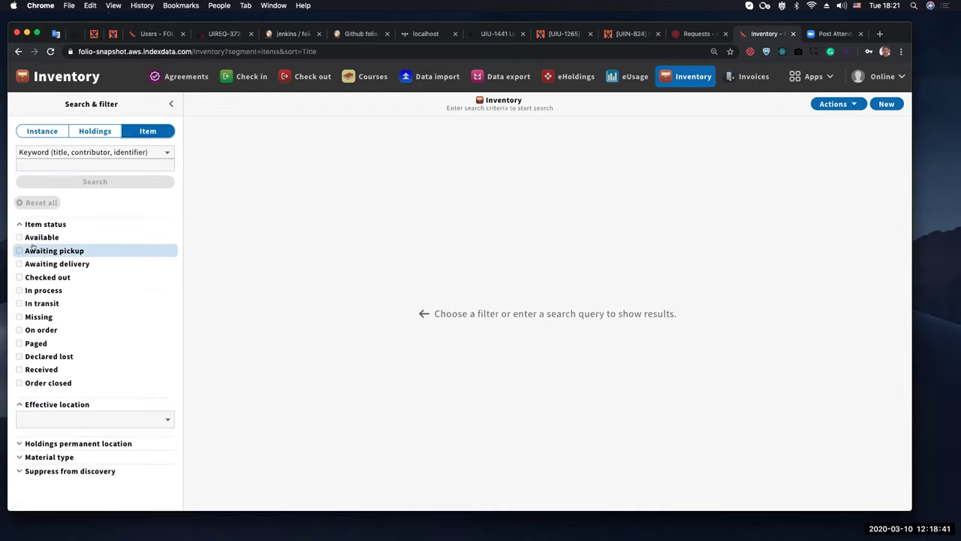
left_click(37, 237)
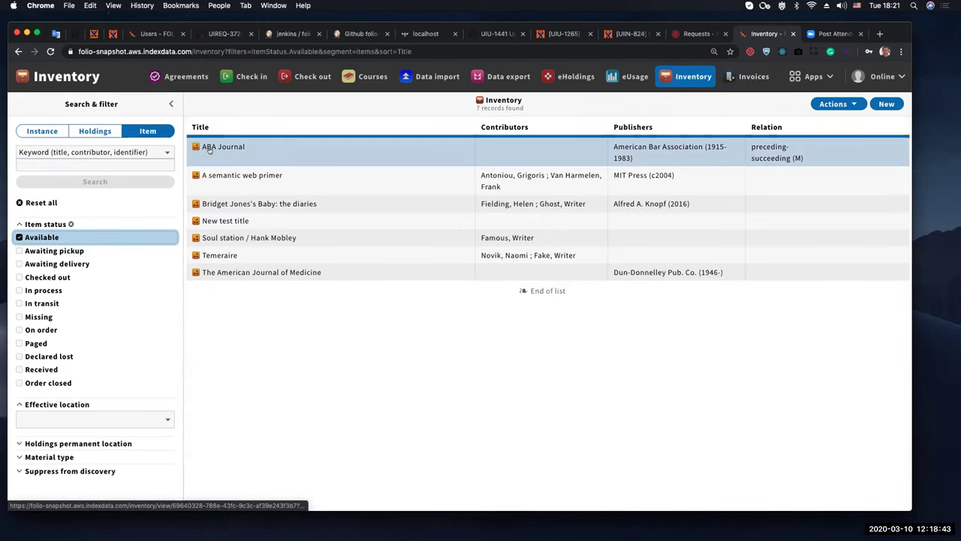
left_click(210, 148)
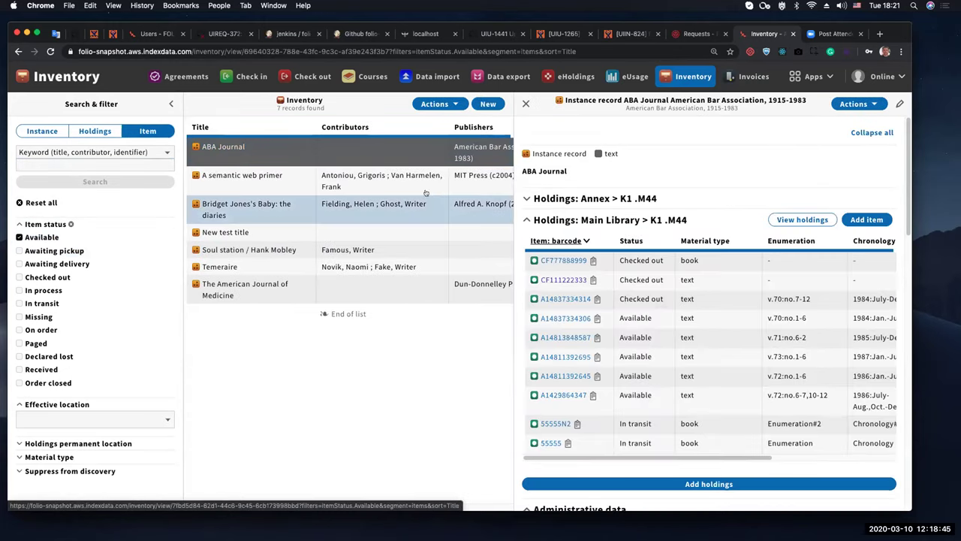
mouse_move(666, 457)
left_mouse_down()
mouse_move(787, 456)
mouse_move(680, 457)
left_mouse_up()
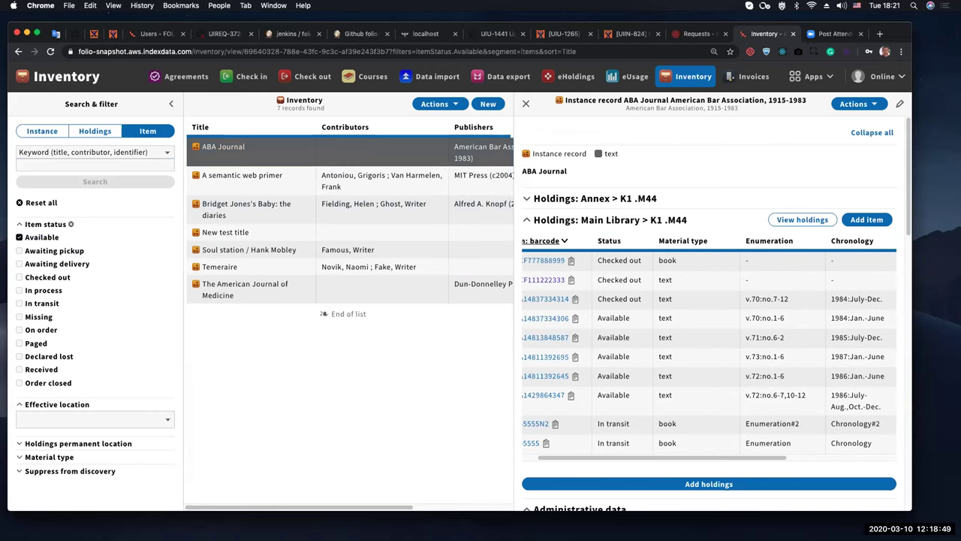
left_click_drag(781, 456, 867, 453)
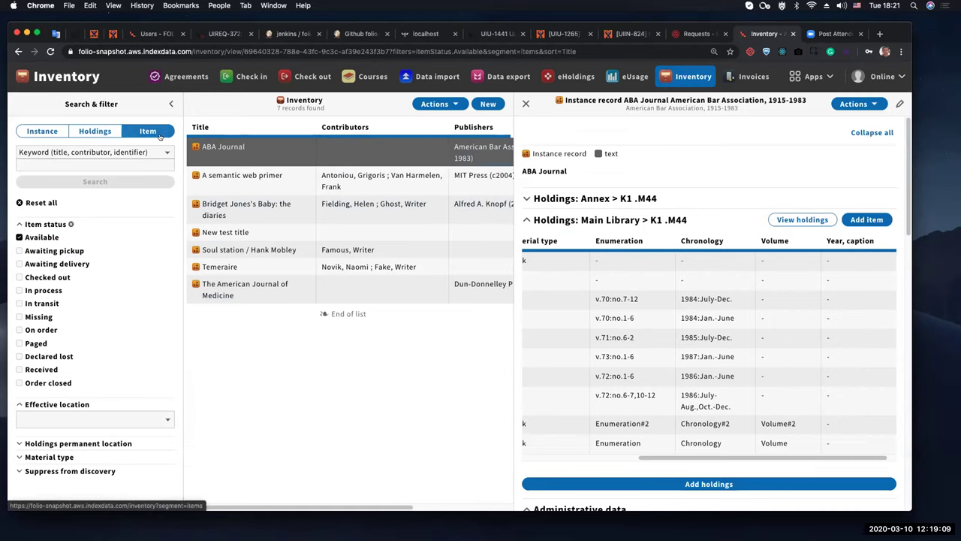
left_click(43, 131)
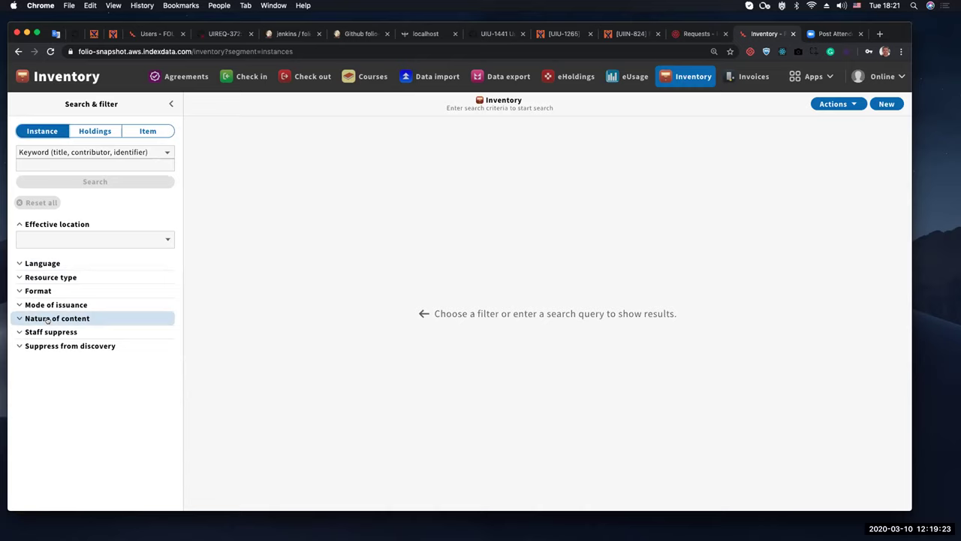
- Filter instances to the textbook nature of content, then open Request title for editing
left_click(47, 320)
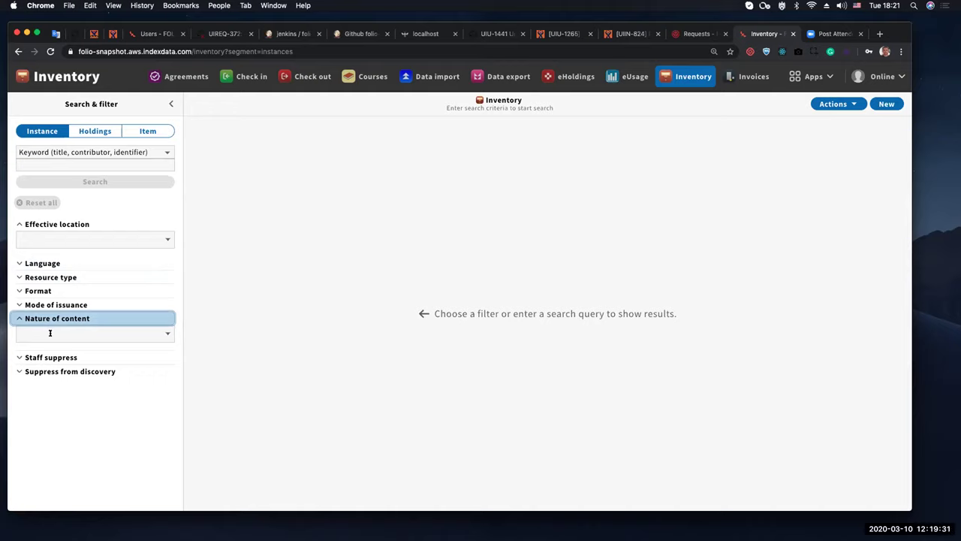
left_click(49, 332)
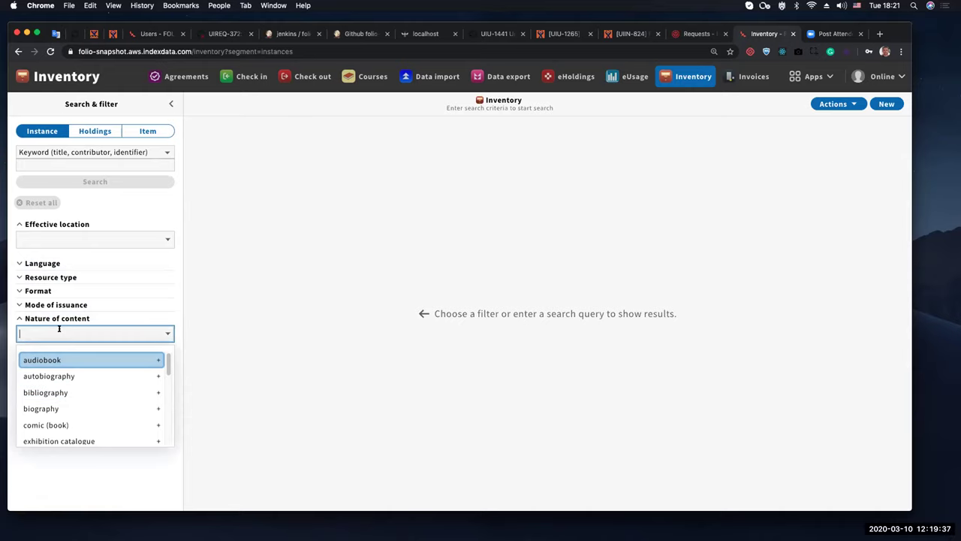
key("Escape")
left_click(59, 328)
type("te")
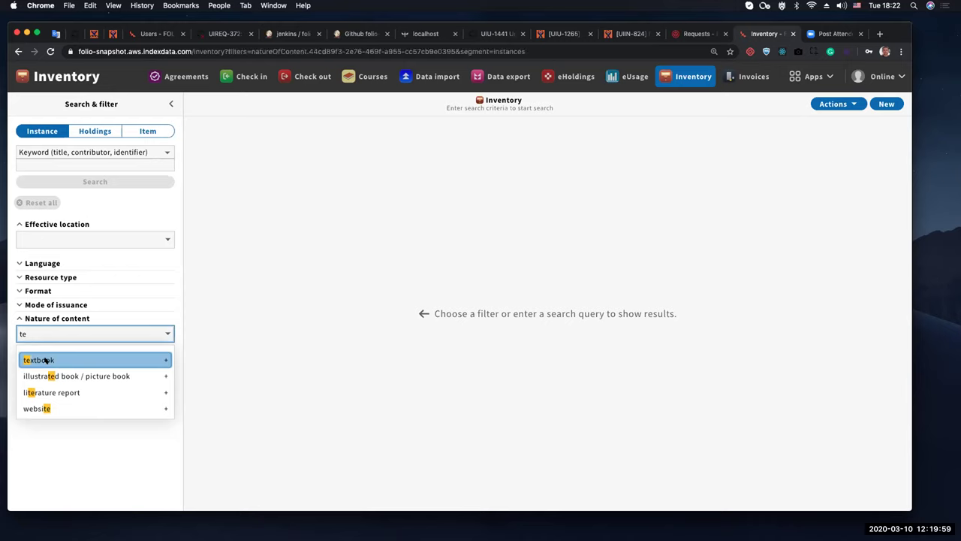
left_click(46, 361)
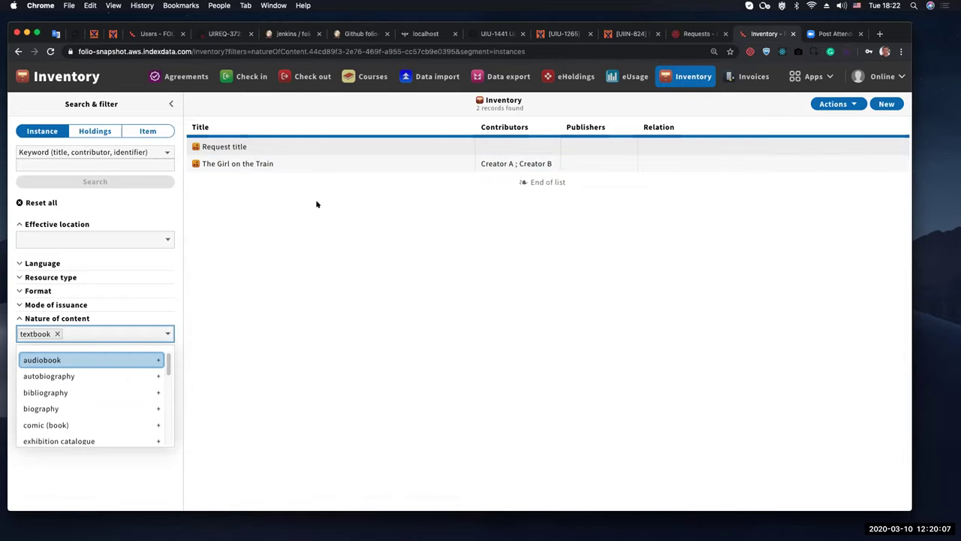
left_click(246, 148)
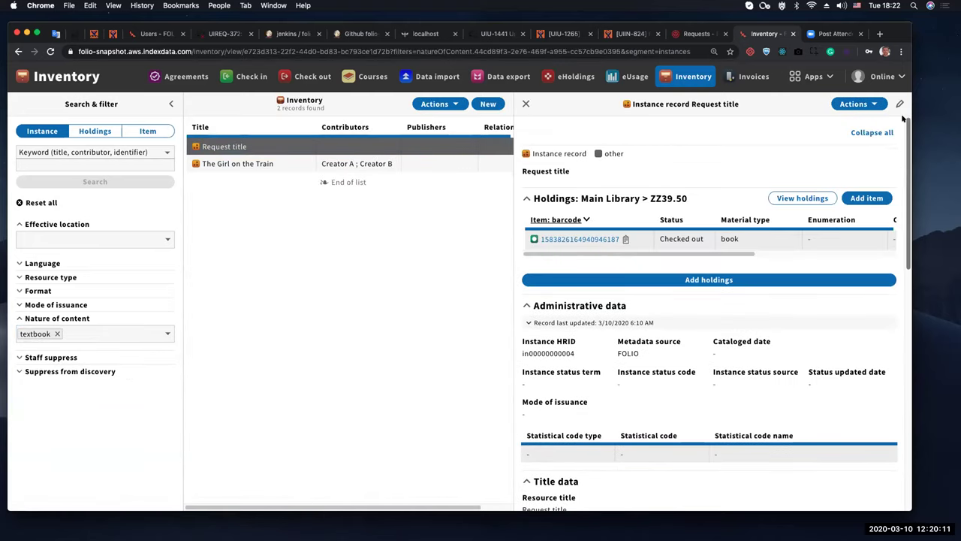
left_click(900, 104)
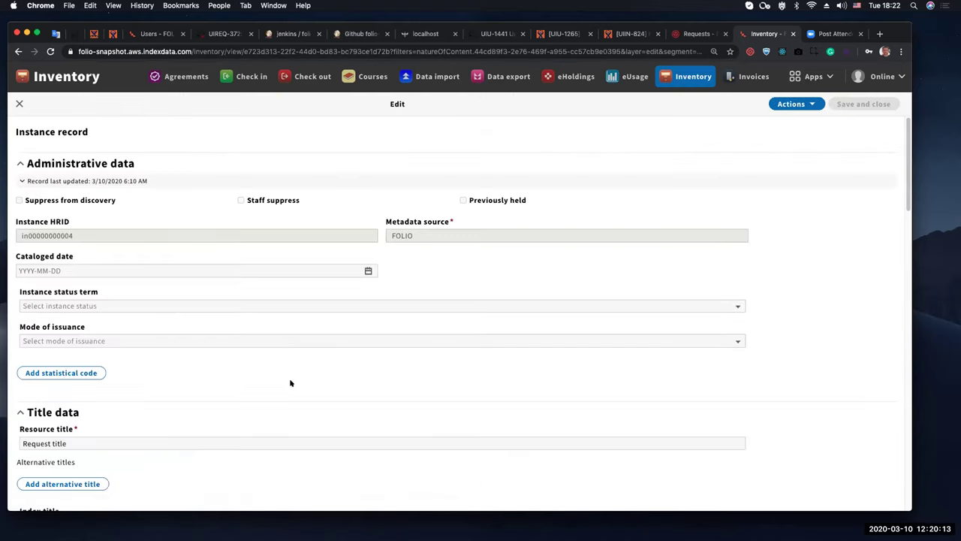
- Scroll down the Request title instance's edit form
scroll(283, 397, "down", 15)
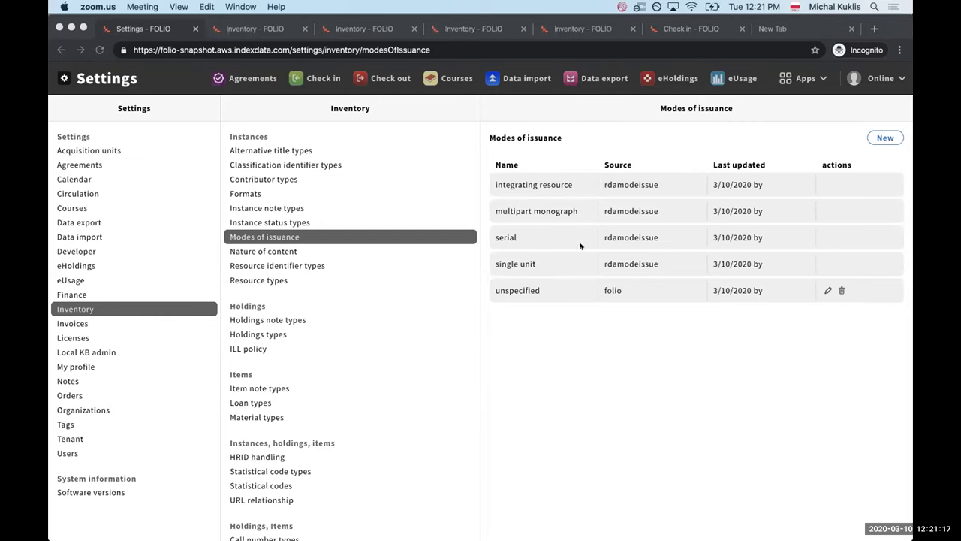
- Return from the issue tracker to the FOLIO settings window, then bring up the Inventory search tab
key("ctrl+Up")
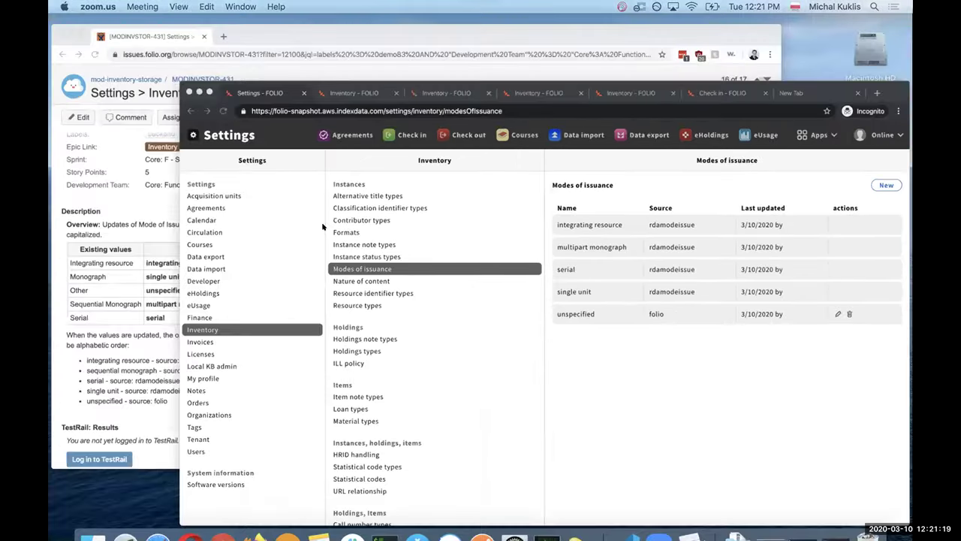
left_click(147, 294)
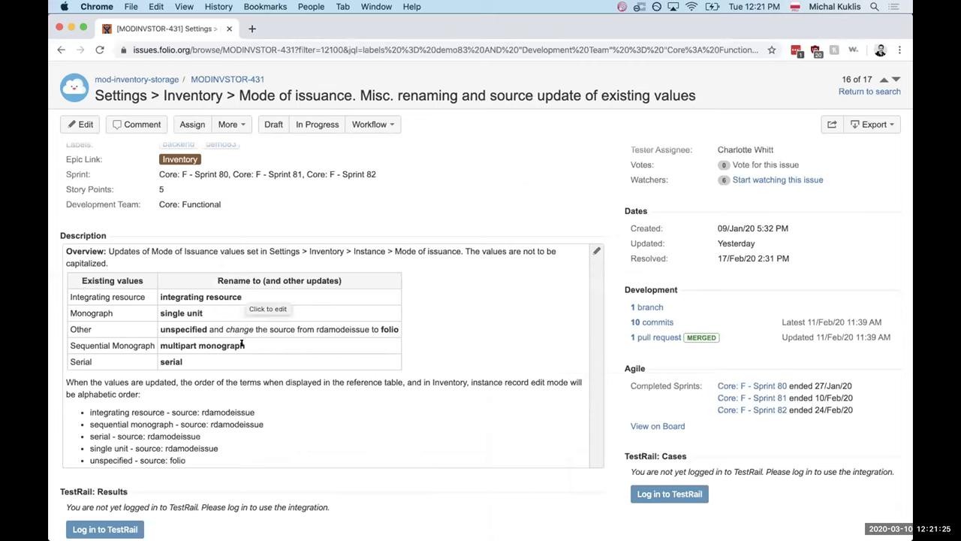
key("ctrl+Up")
left_click(394, 238)
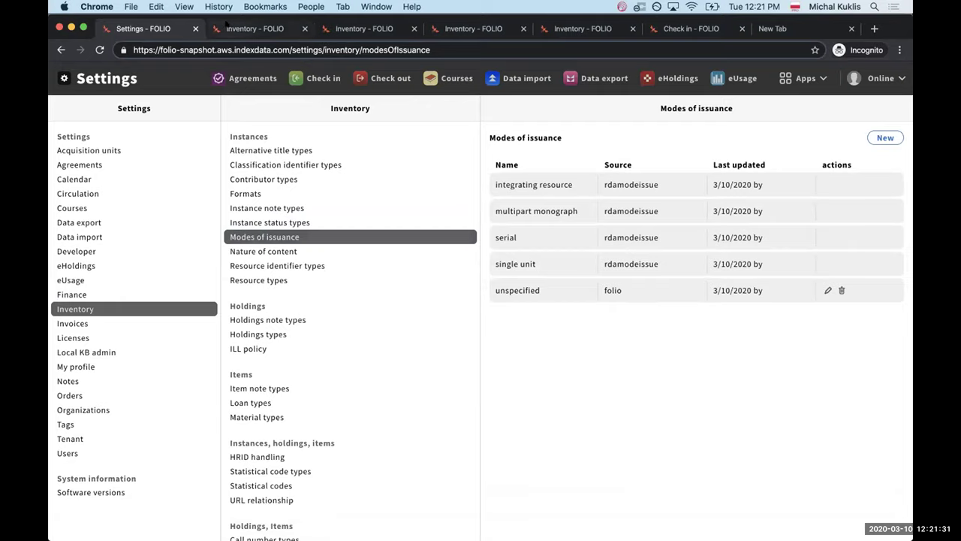
left_click(227, 27)
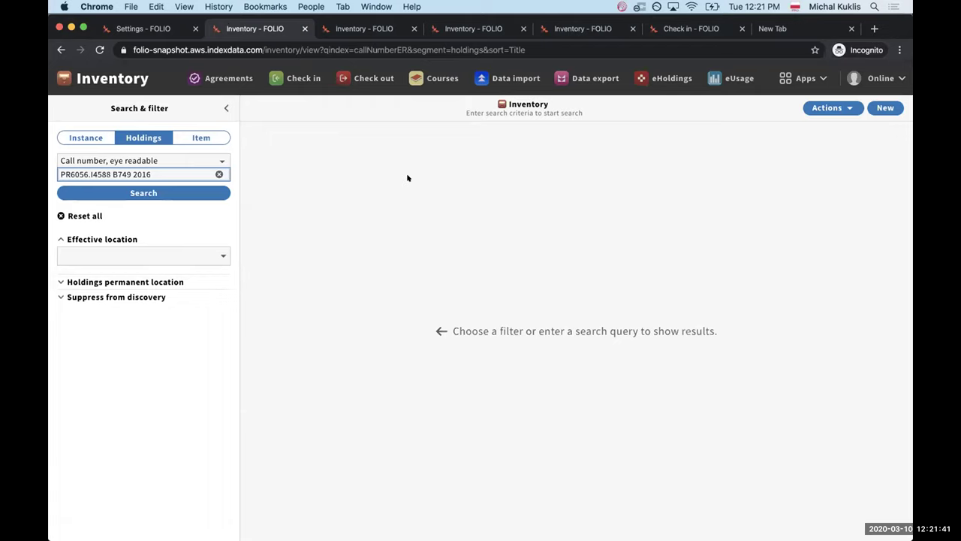
- Run a holdings search by eye-readable call number PR6056.I4588 B749 2016
left_click(164, 157)
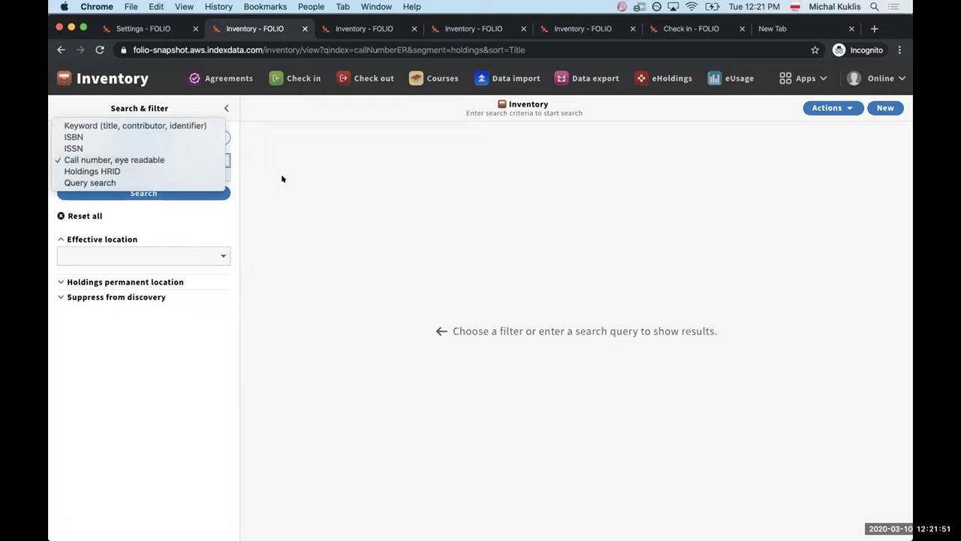
left_click(279, 179)
left_click(185, 171)
key("super+a")
key("super+c")
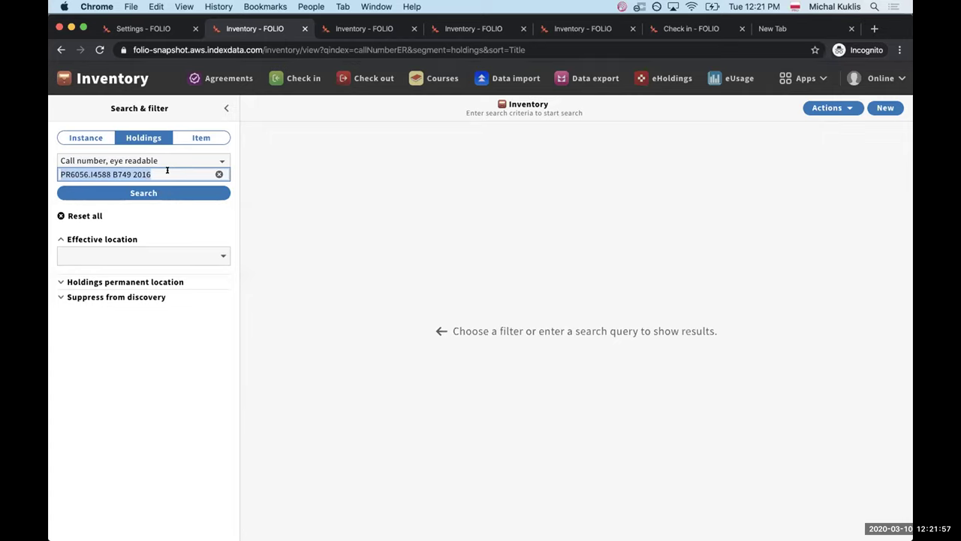
left_click(153, 194)
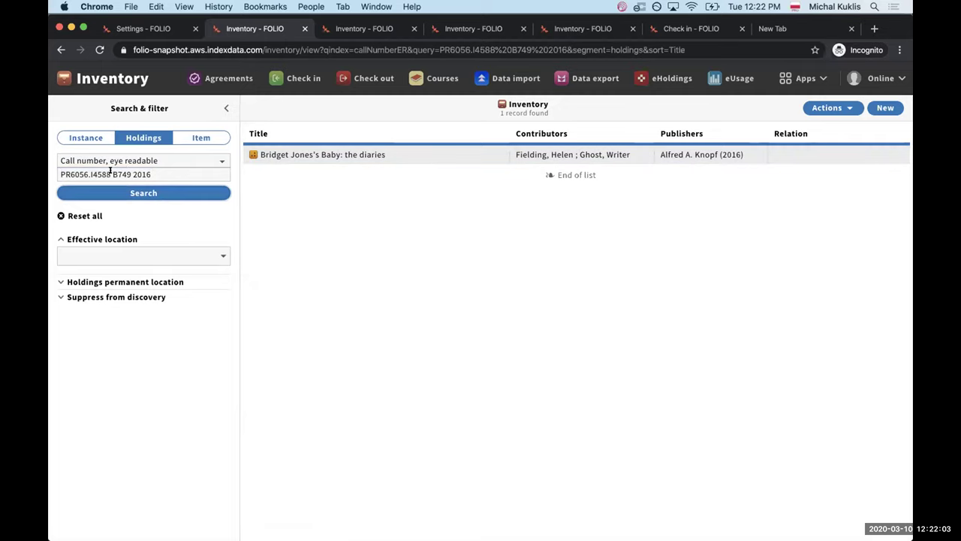
- Truncate the holdings call number query to 'PR6056.I4588 *' and rerun the search
left_click(179, 170)
key("BackSpace")
key("BackSpace")
key("BackSpace")
key("BackSpace")
key("BackSpace")
key("BackSpace")
key("BackSpace")
key("BackSpace")
key("BackSpace")
type("*")
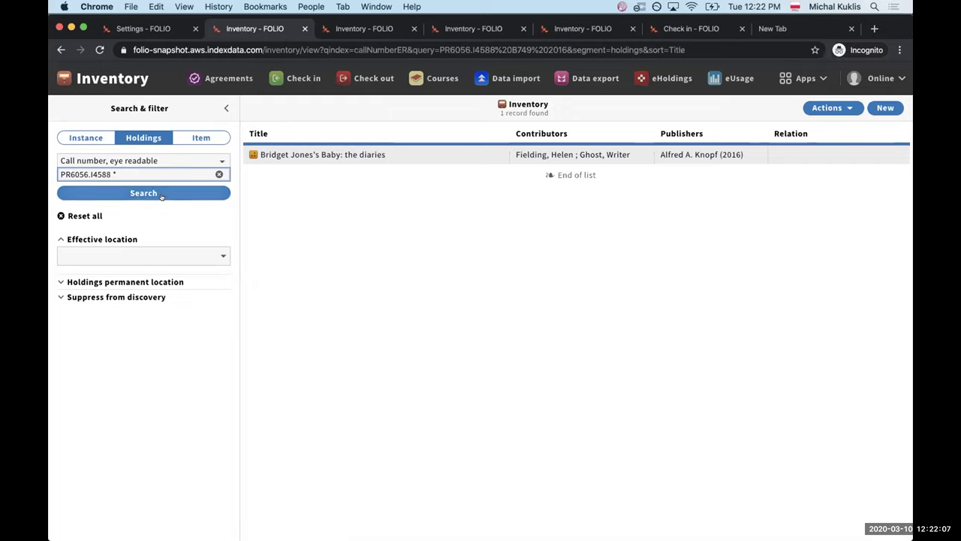
left_click(161, 193)
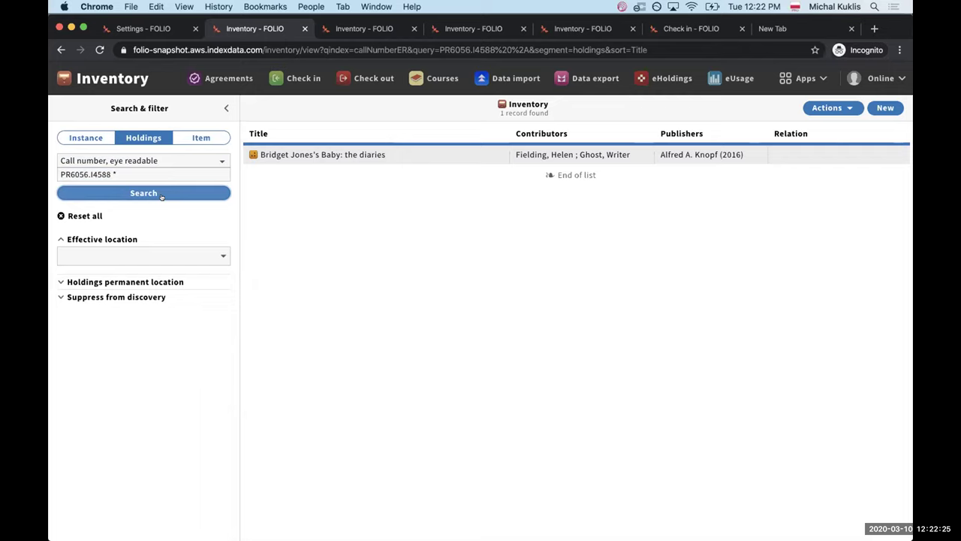
- Search items by effective call number 'PR6056.I4588*' to find Bridget Jones's Baby: the diaries
left_click(362, 29)
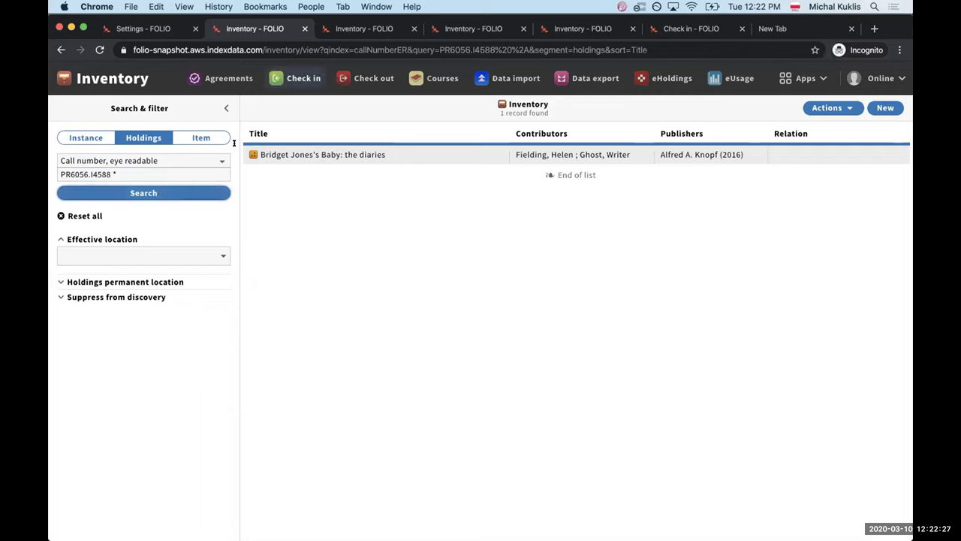
left_click(188, 159)
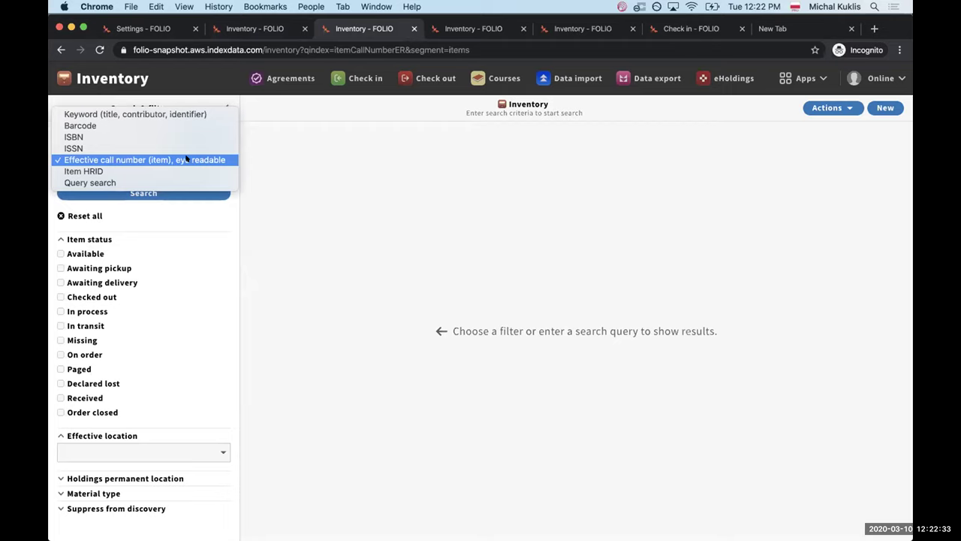
left_click(159, 160)
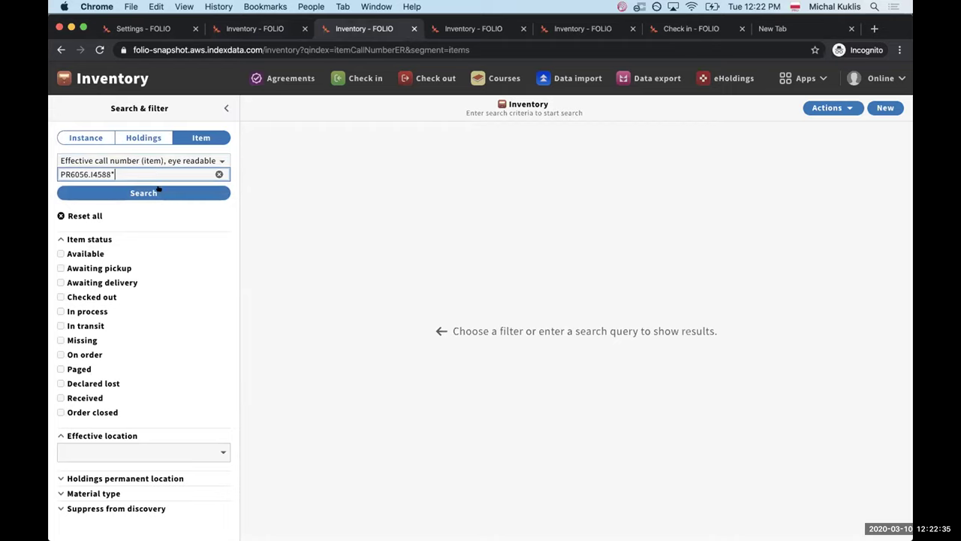
left_click(152, 193)
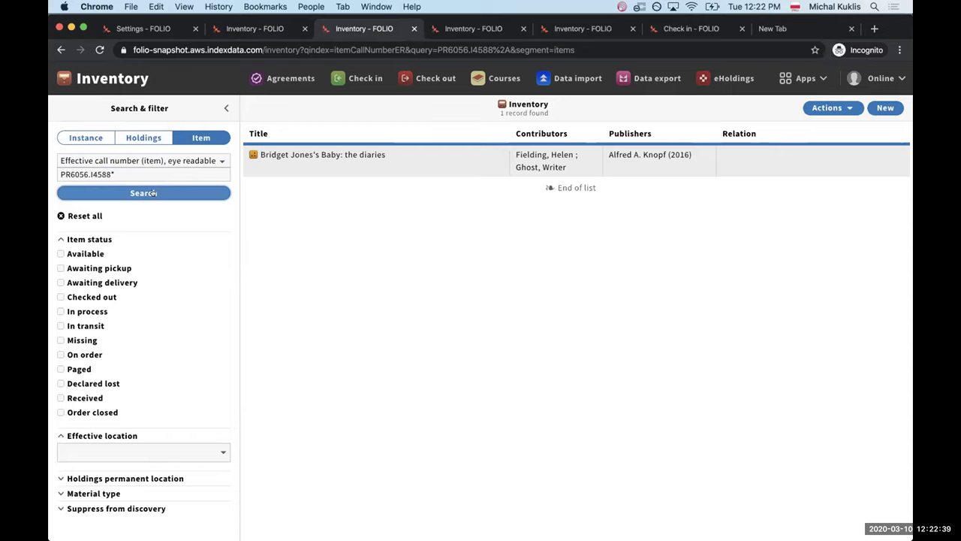
left_click(459, 28)
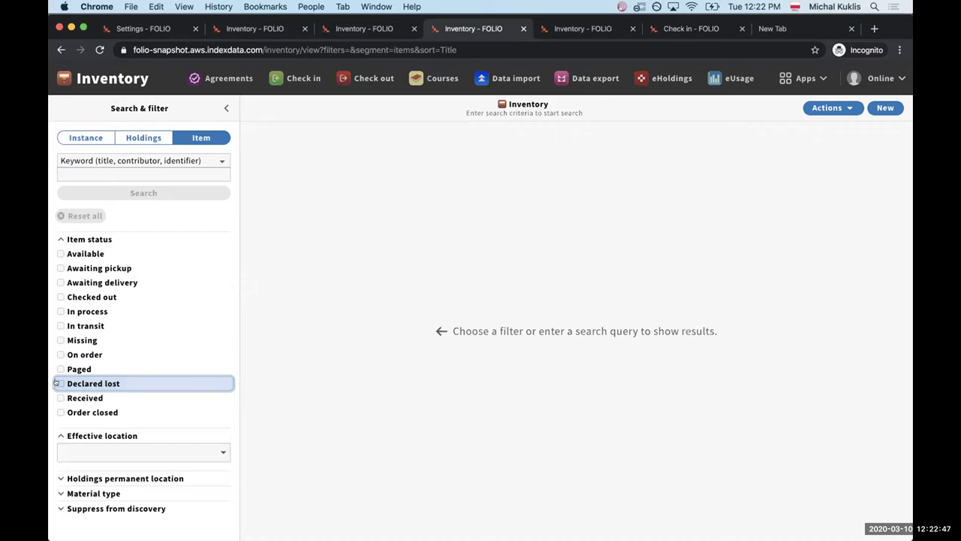
- Filter items to Declared lost status and review The Girl on the Train instance record
left_click(59, 384)
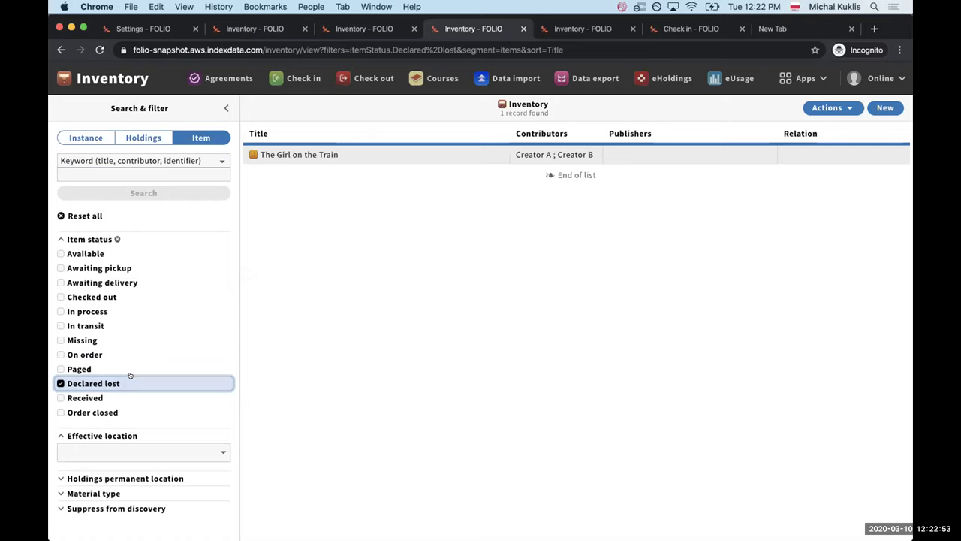
left_click(346, 153)
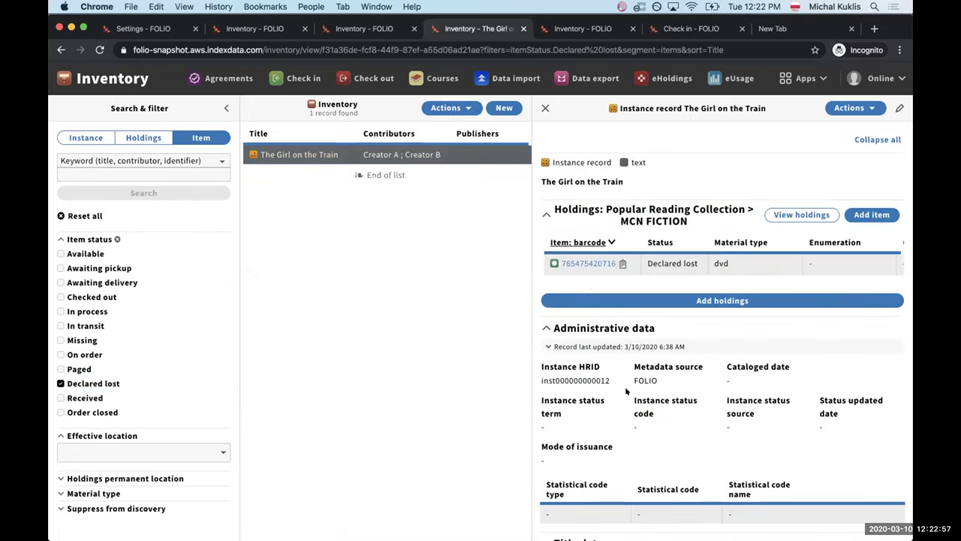
scroll(626, 391, "down", 5)
scroll(626, 390, "down", 6)
scroll(627, 390, "up", 11)
left_click(578, 29)
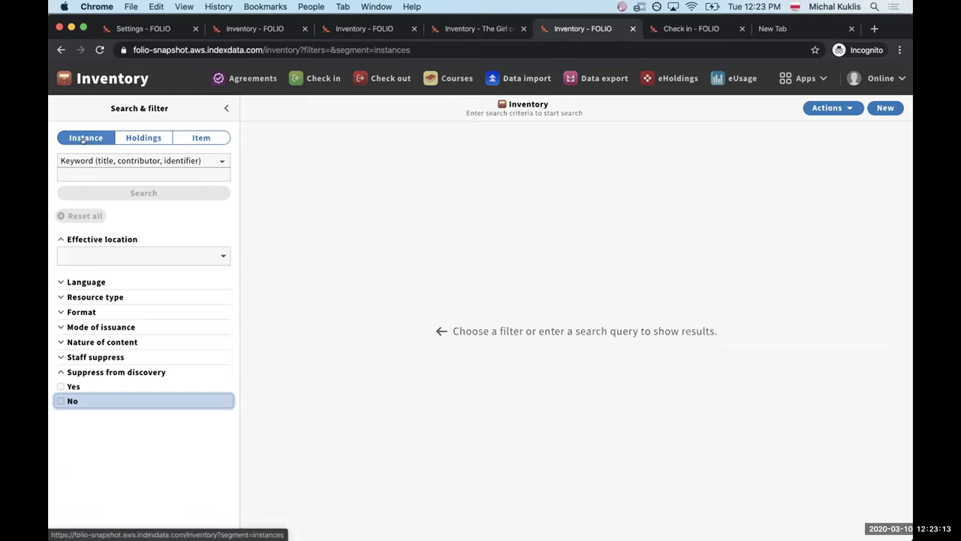
- Set Suppress from discovery to No and review the 42 matching instances
left_click(76, 402)
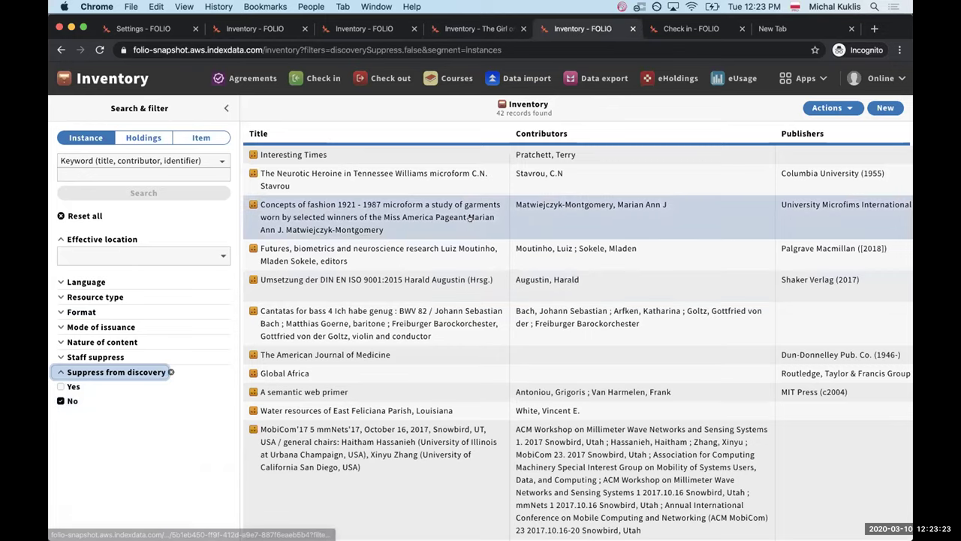
scroll(462, 341, "down", 5)
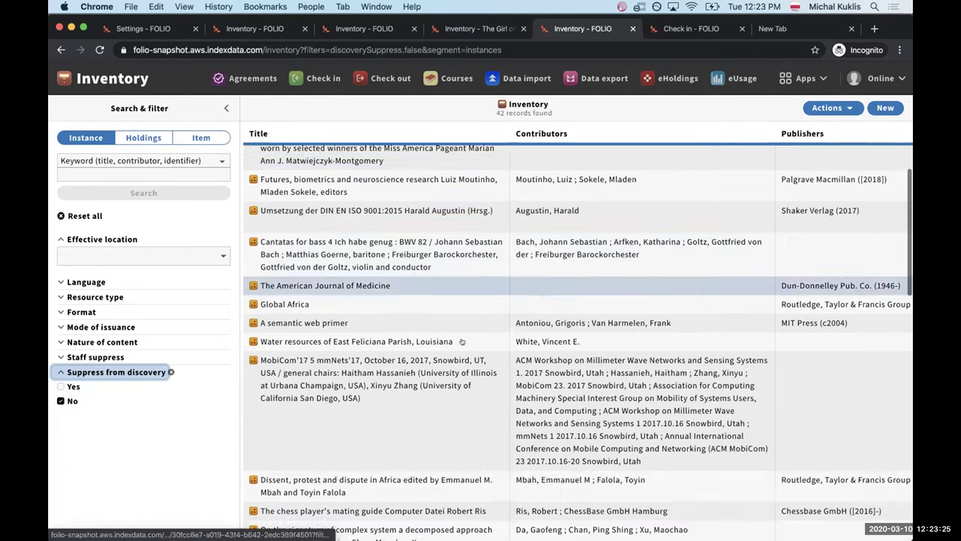
scroll(462, 341, "up", 5)
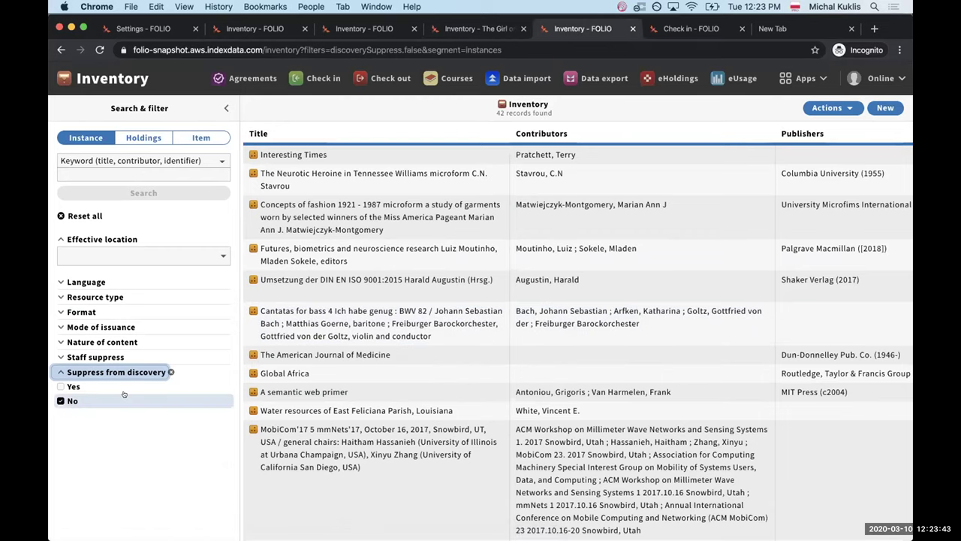
left_click(670, 31)
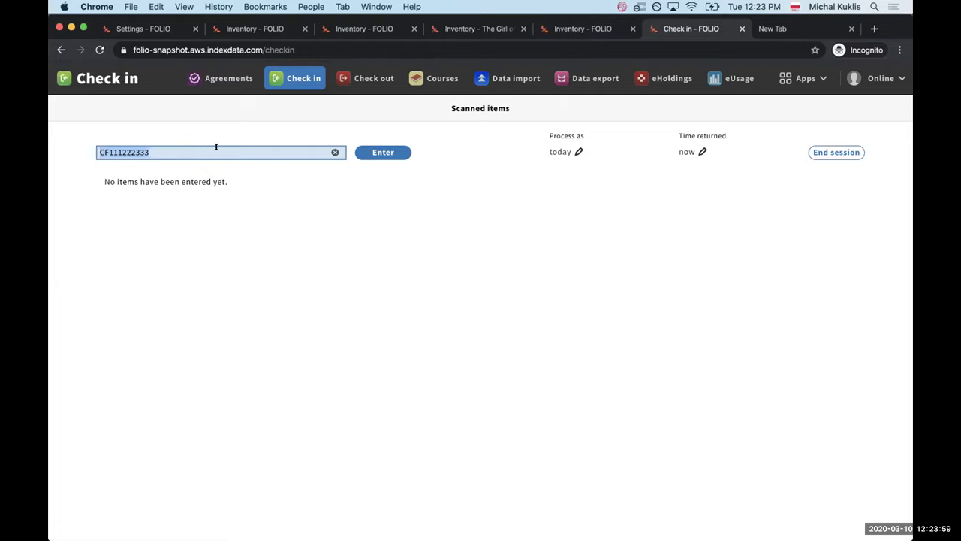
- Check in barcode CF111222333 (ABA Journal) without printing the routing slip, dismissing the in-transit notice
left_click(391, 153)
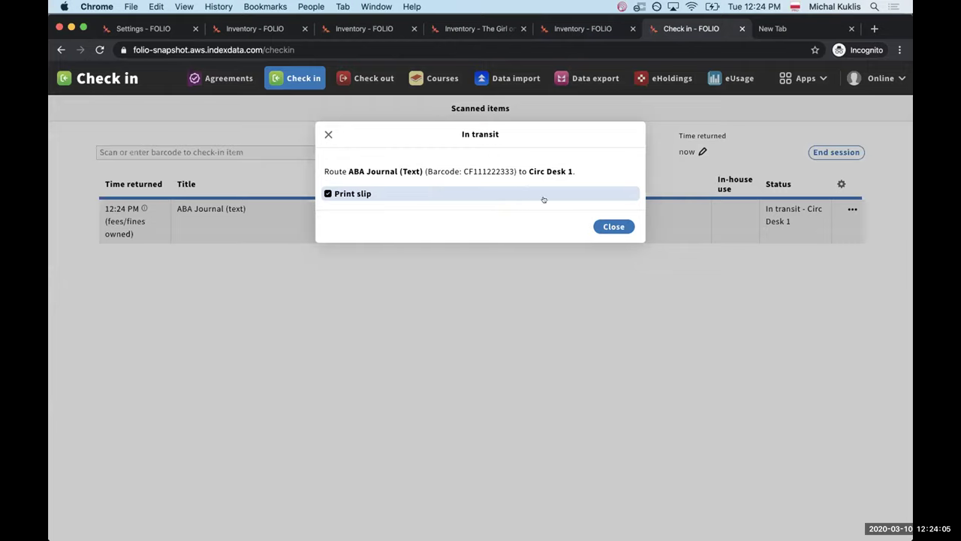
left_click(353, 197)
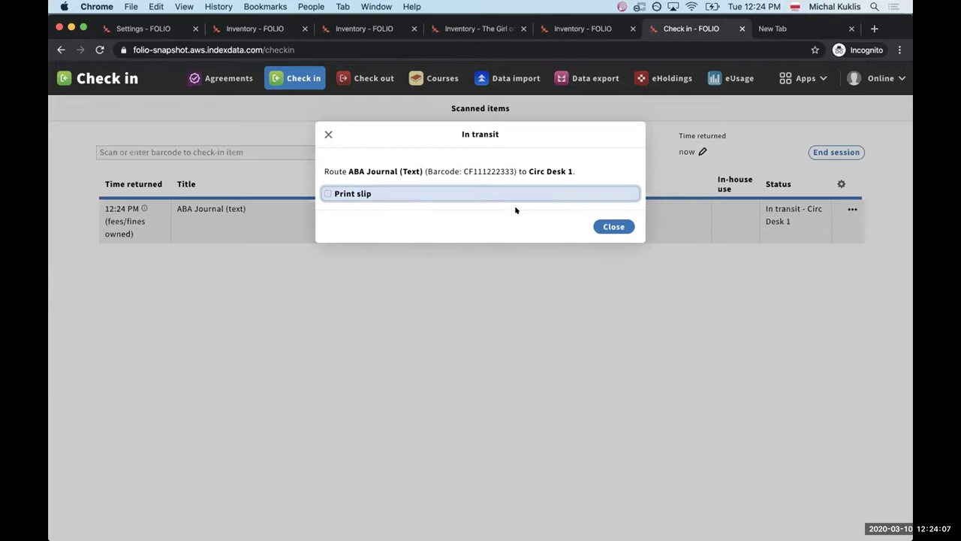
left_click(614, 226)
left_click(225, 143)
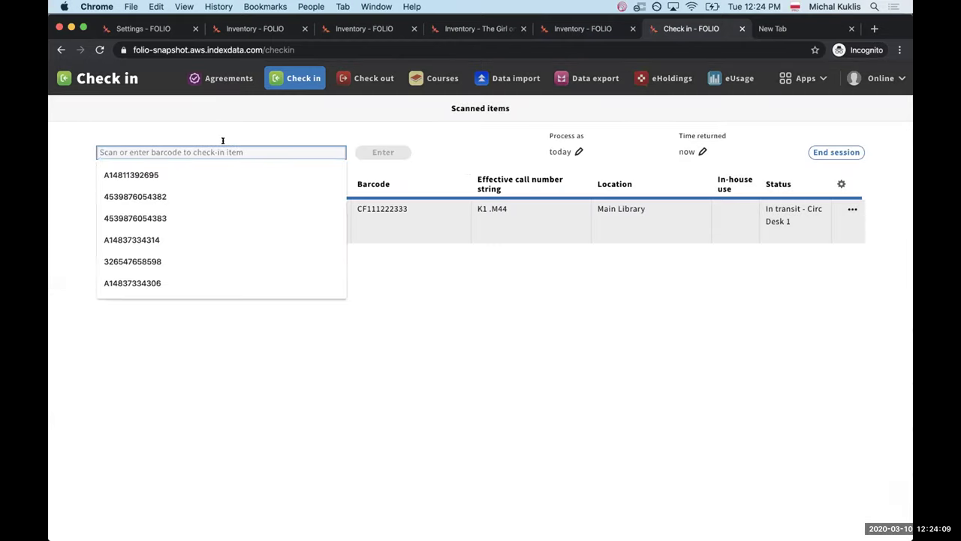
left_click(441, 136)
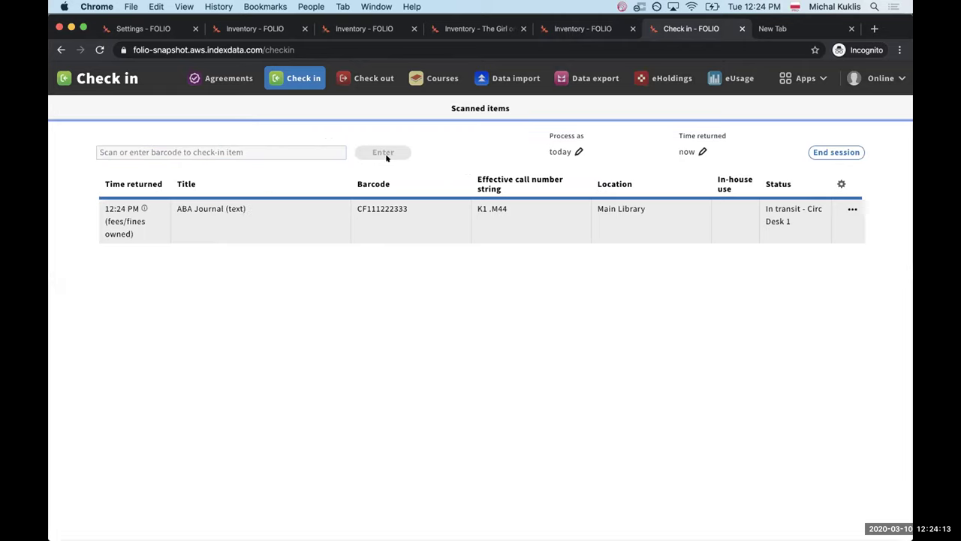
left_click(459, 28)
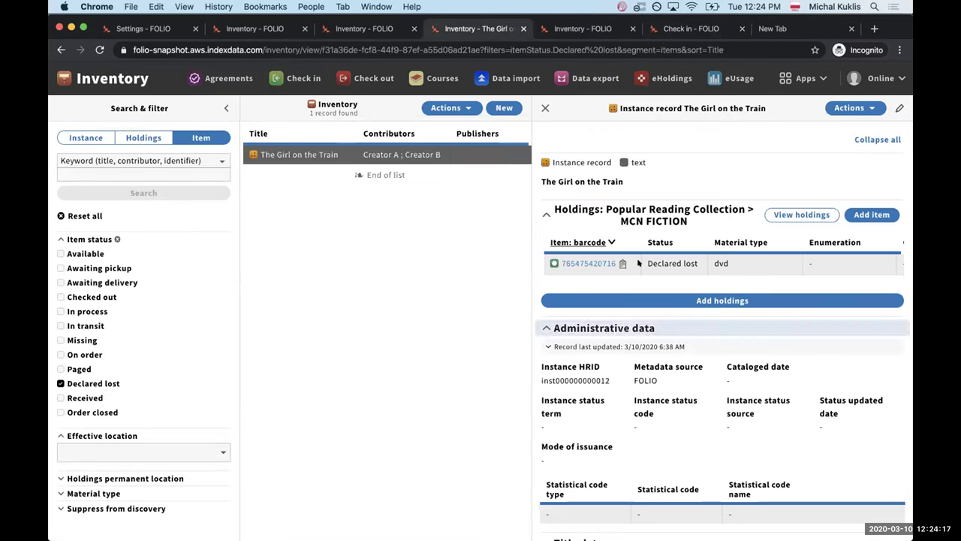
left_click(622, 263)
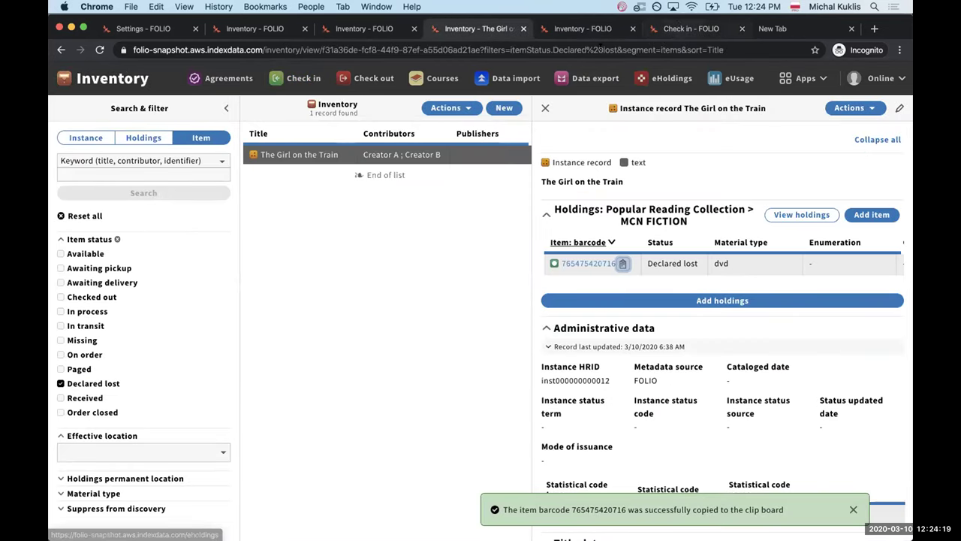
left_click(691, 29)
left_click(215, 148)
key("super+v")
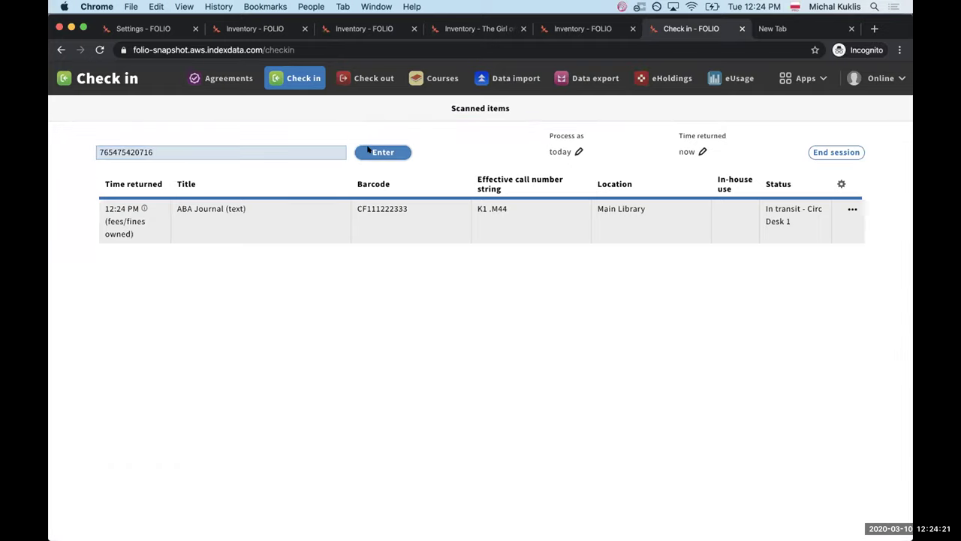
left_click(368, 151)
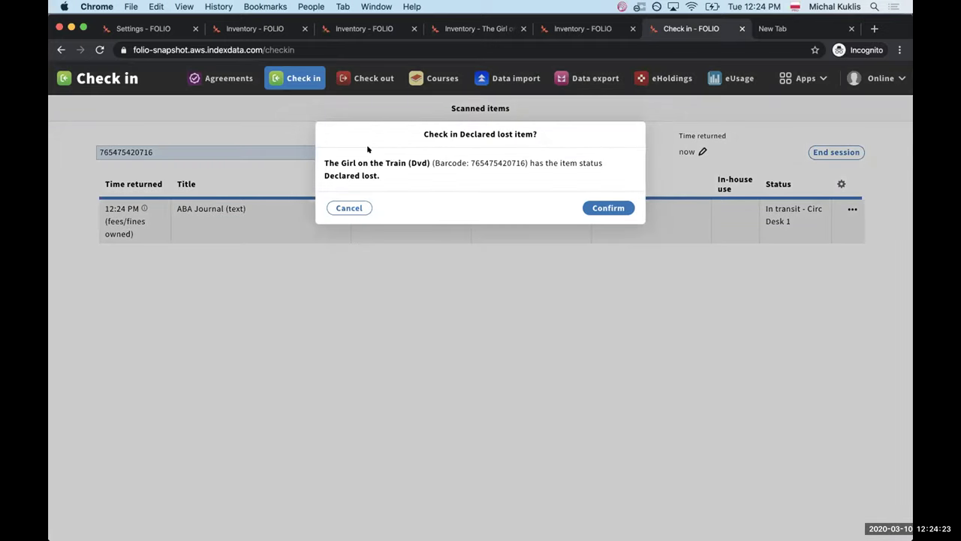